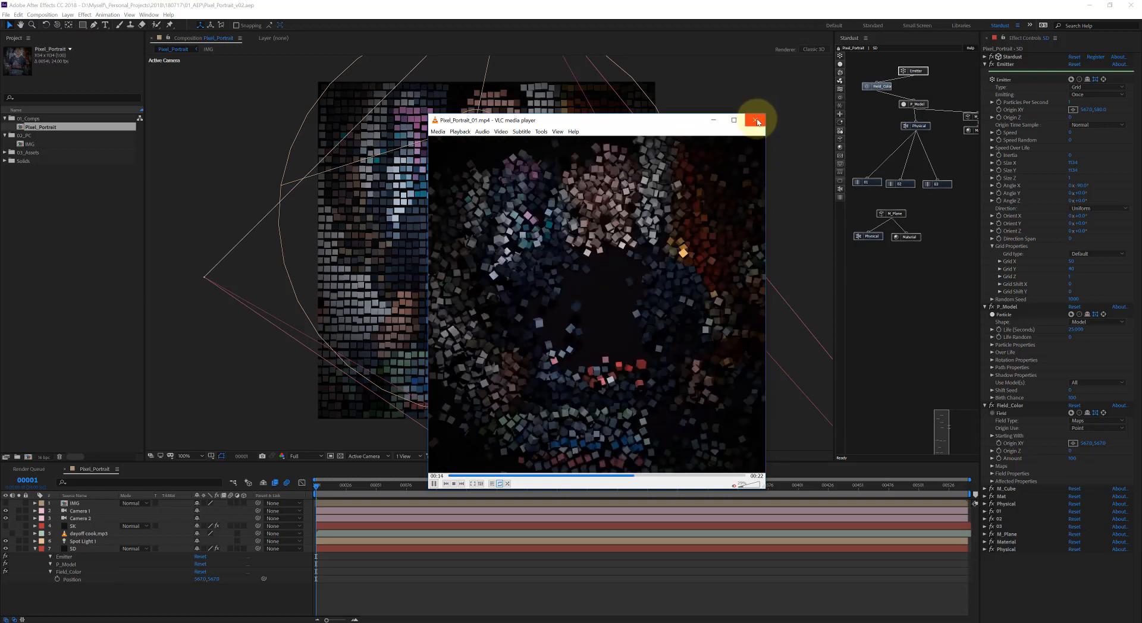
Close the preview video and make room in the Stardust node graph, moving the Emitter node aside
left_click(756, 120)
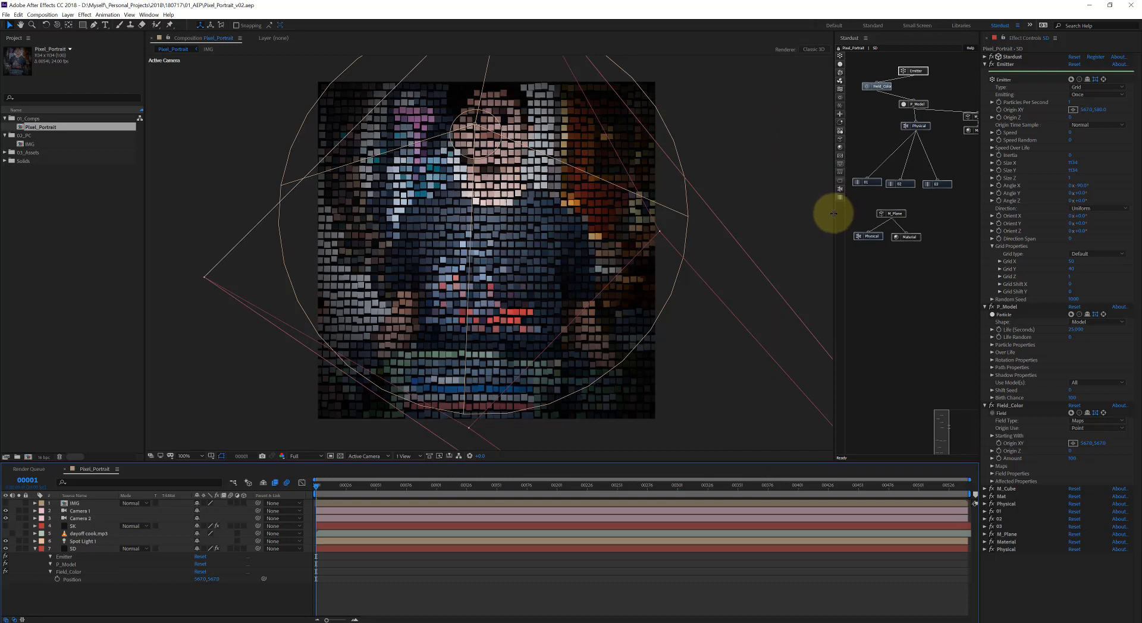
left_click_drag(833, 213, 737, 215)
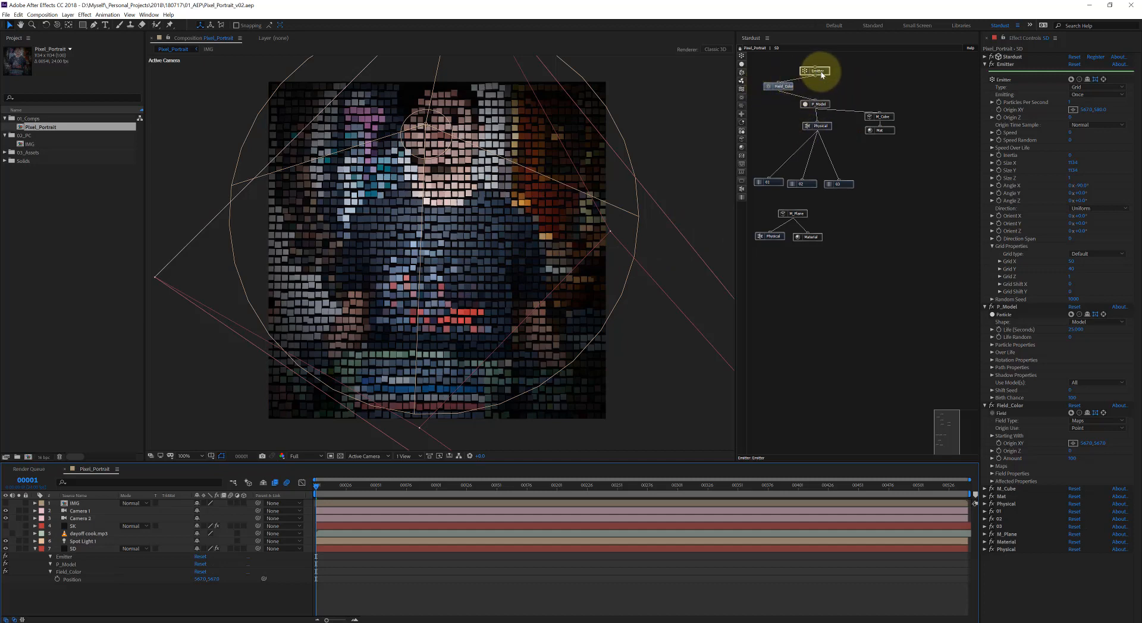
left_click_drag(817, 72, 770, 67)
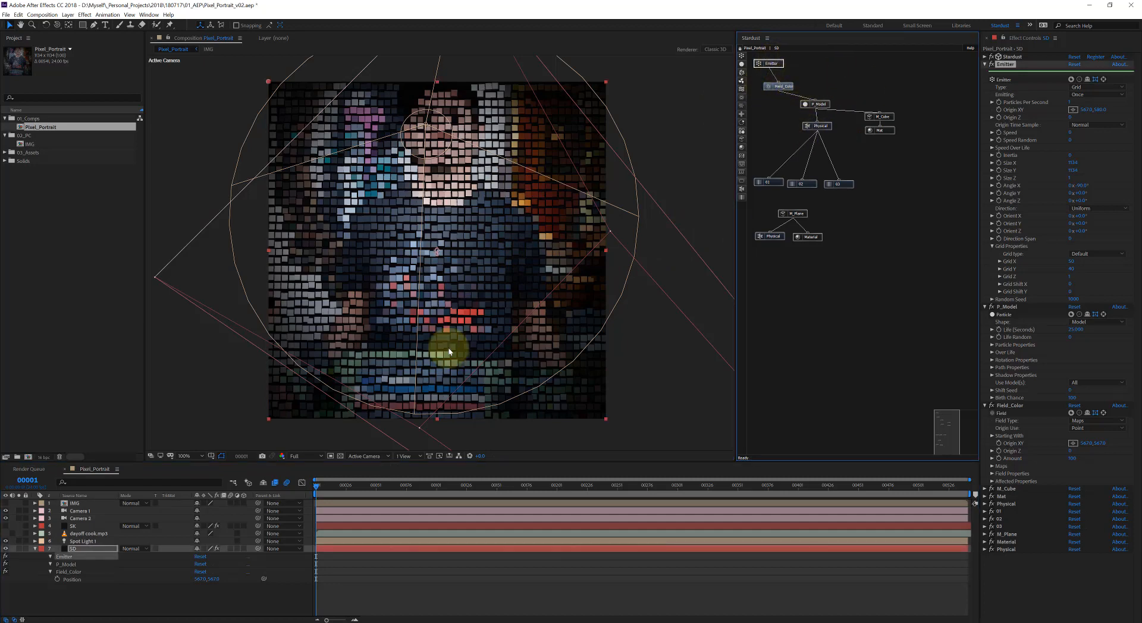
Switch the composition to Custom View 2 and orbit to see the particle grid from an angle
left_click(374, 456)
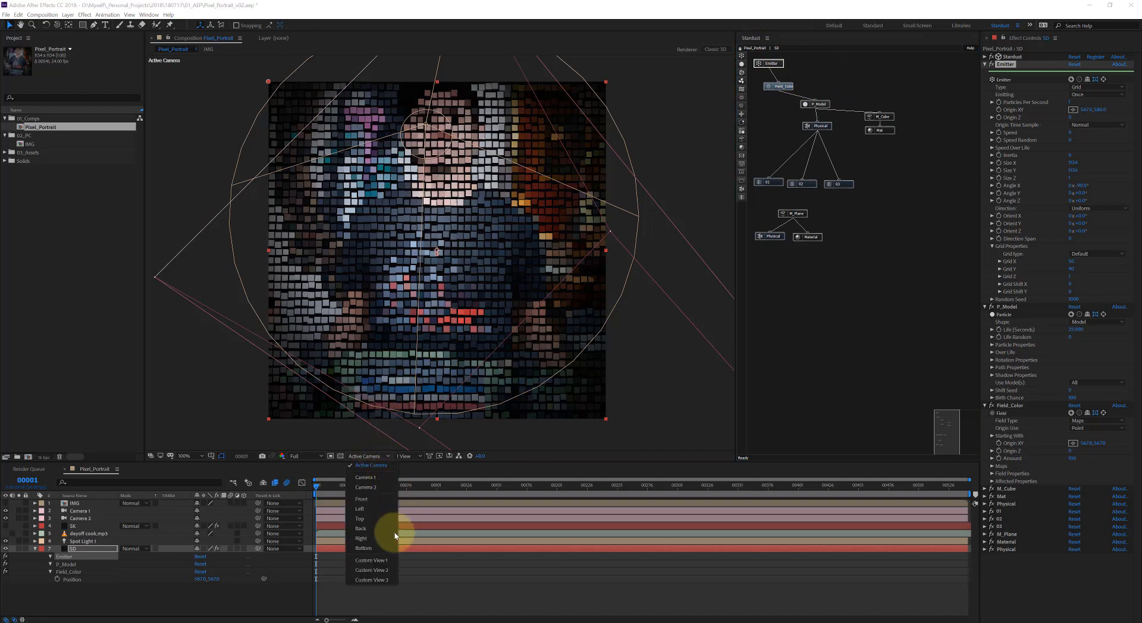
left_click(377, 573)
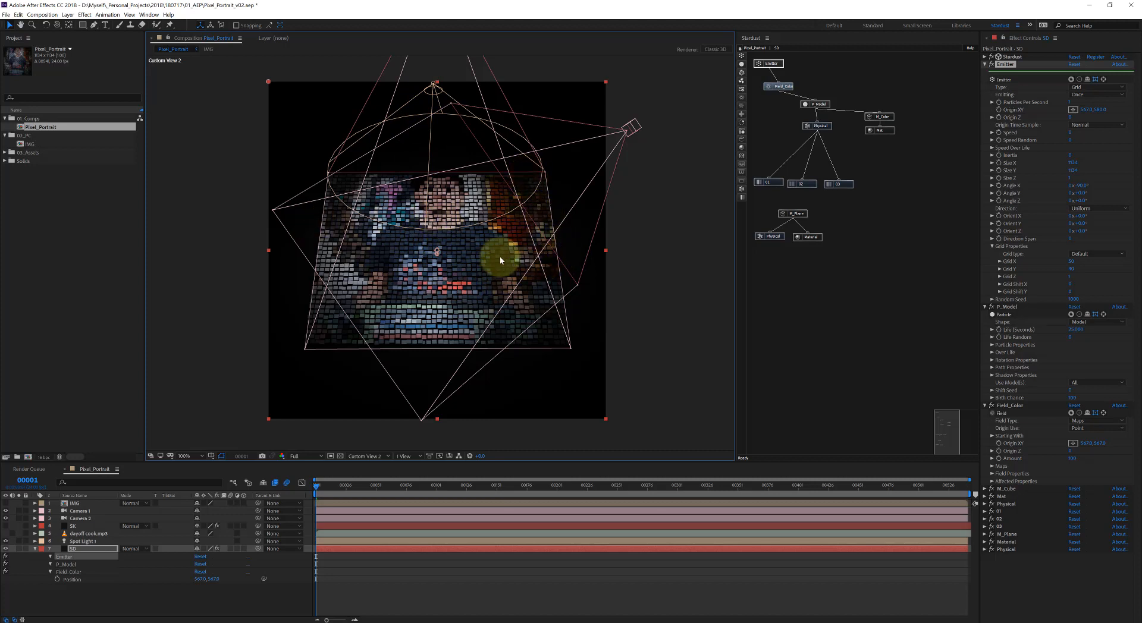
left_click_drag(512, 253, 759, 66)
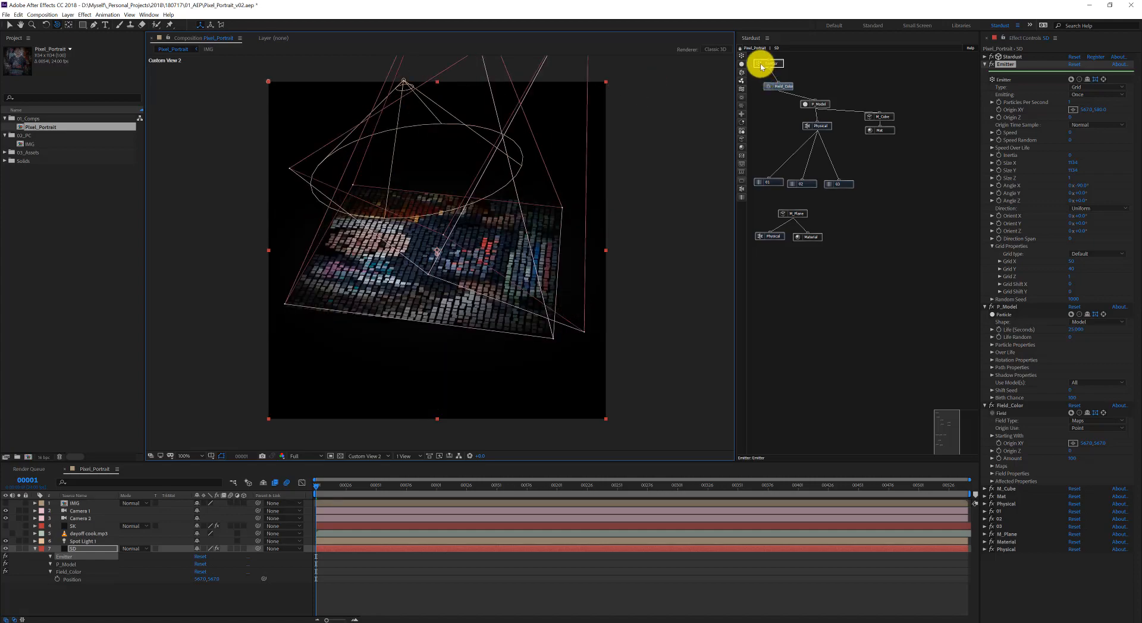
Compare the composition's size with the Emitter's grid settings and expand P_Model's particle properties, viewing the grid from several angles
left_click(954, 126)
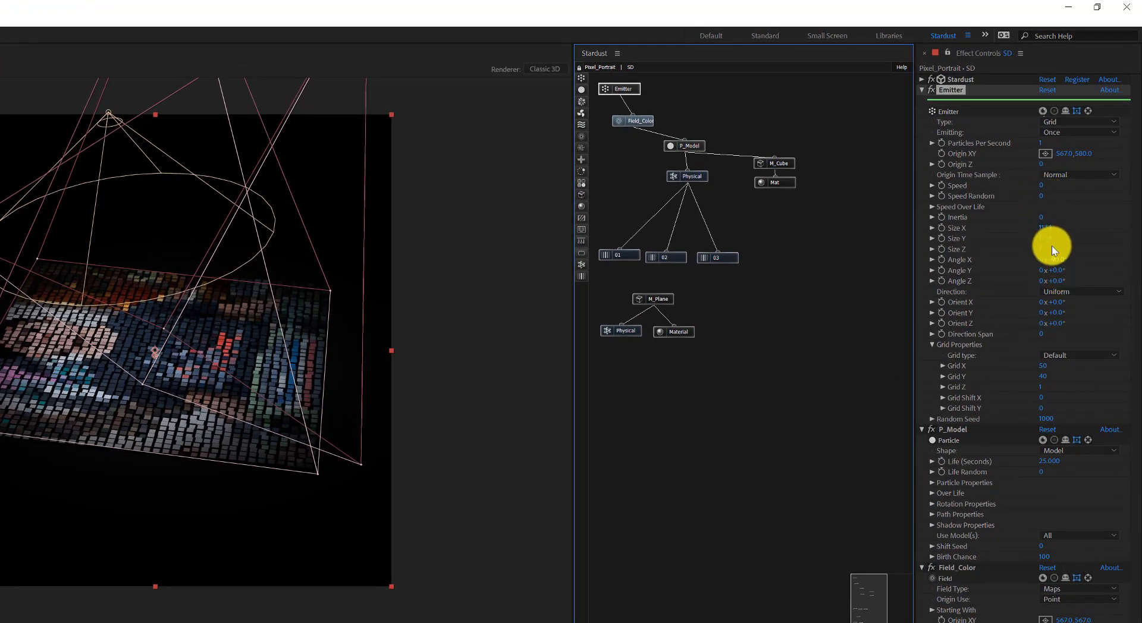
key("ctrl+k")
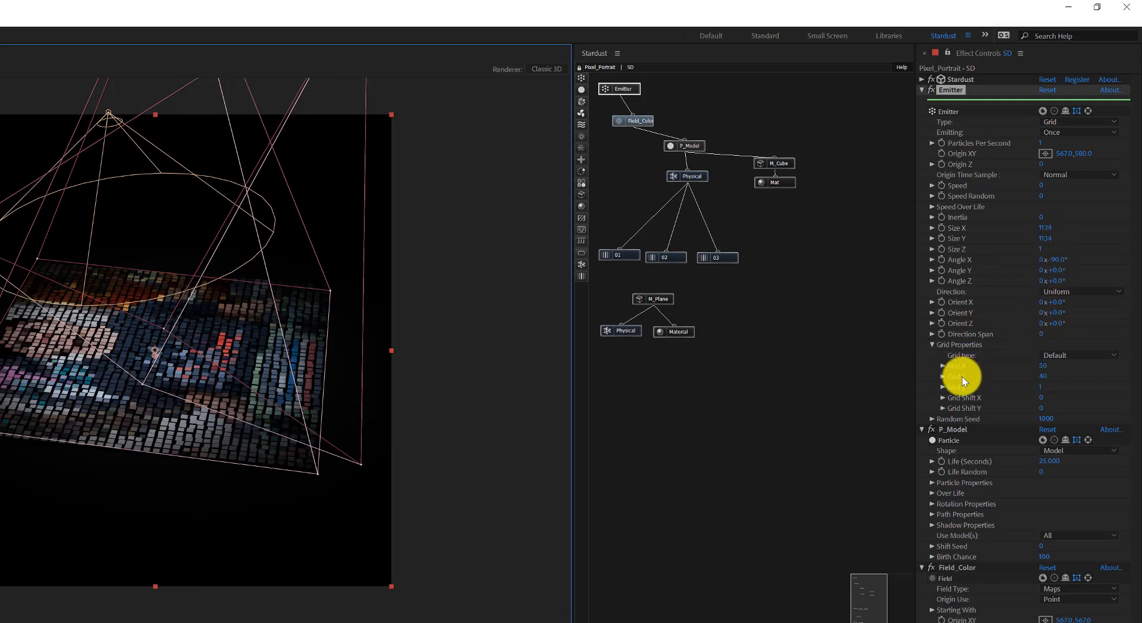
left_click(932, 483)
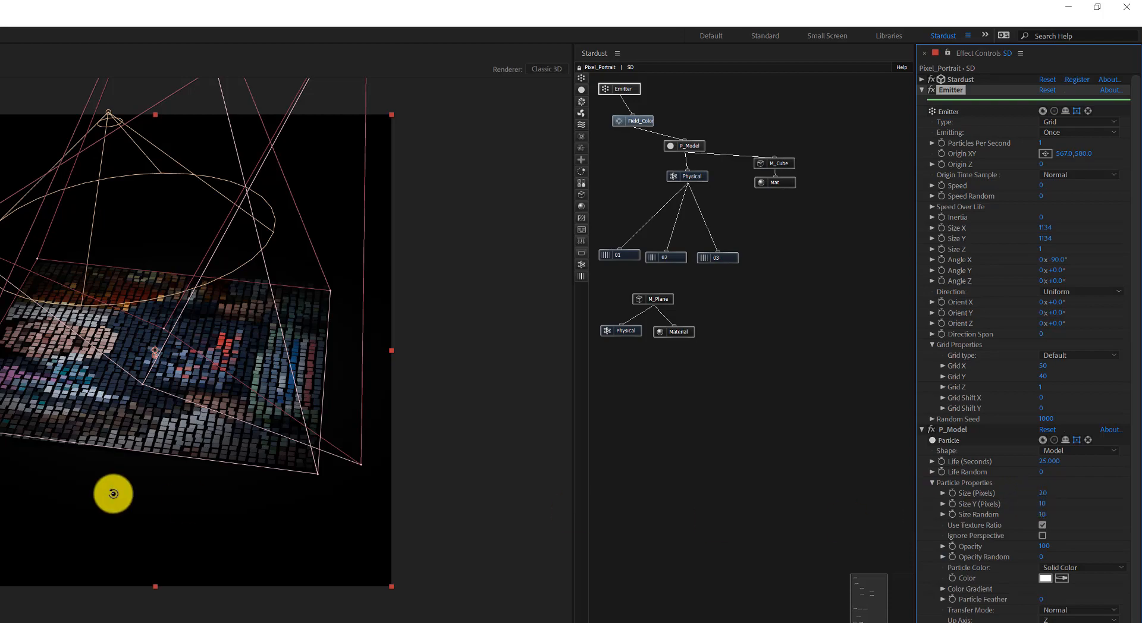
left_click(282, 405)
left_click_drag(283, 406, 211, 407)
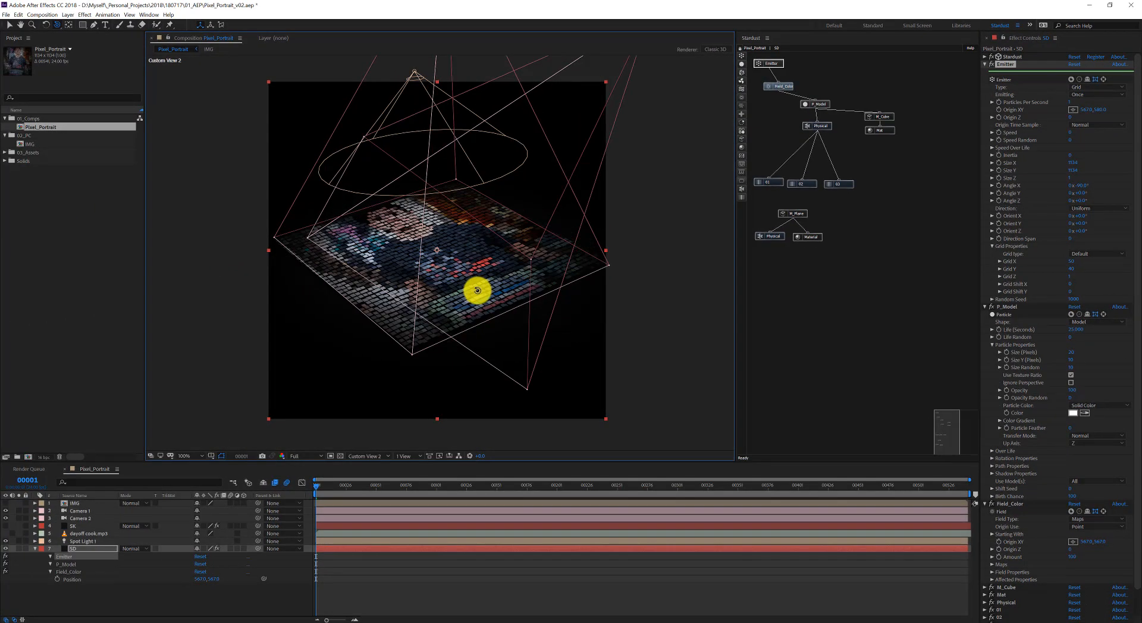
left_click_drag(477, 291, 367, 268)
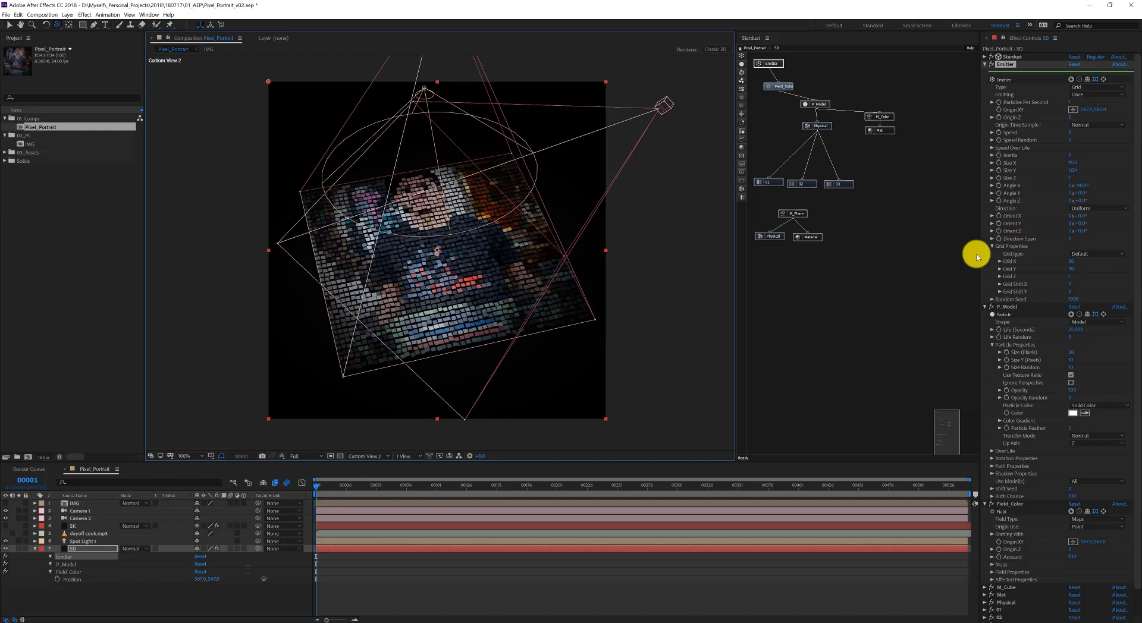
Set the Emitter's Grid X to 25 and Grid Y to 20, and set P_Model's particle size to 40 pixels
left_click(1074, 263)
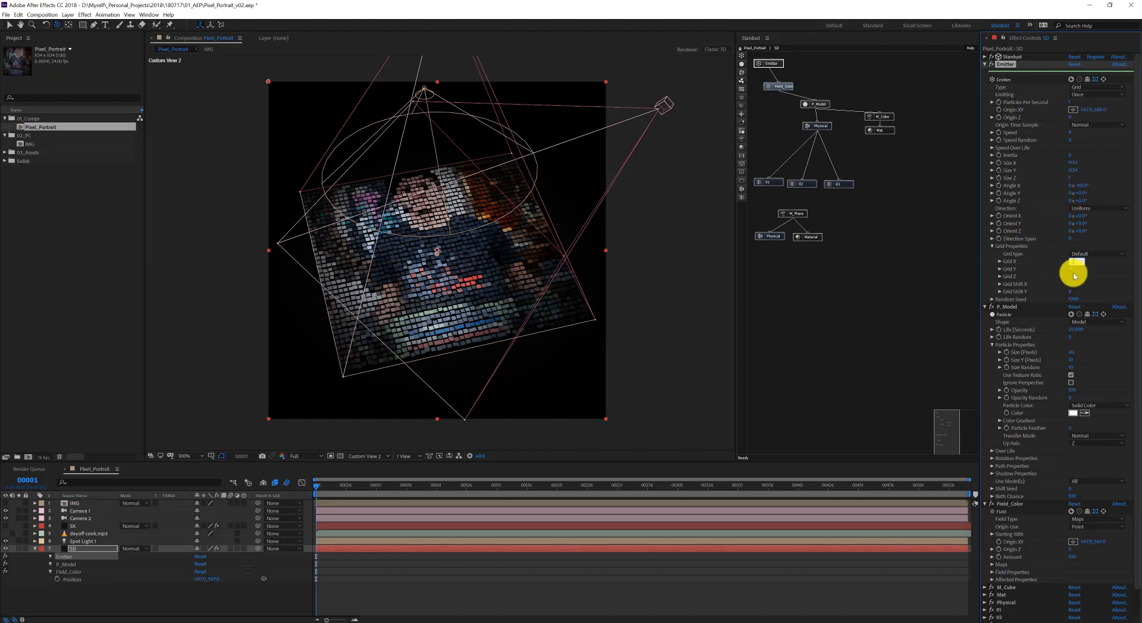
type("20")
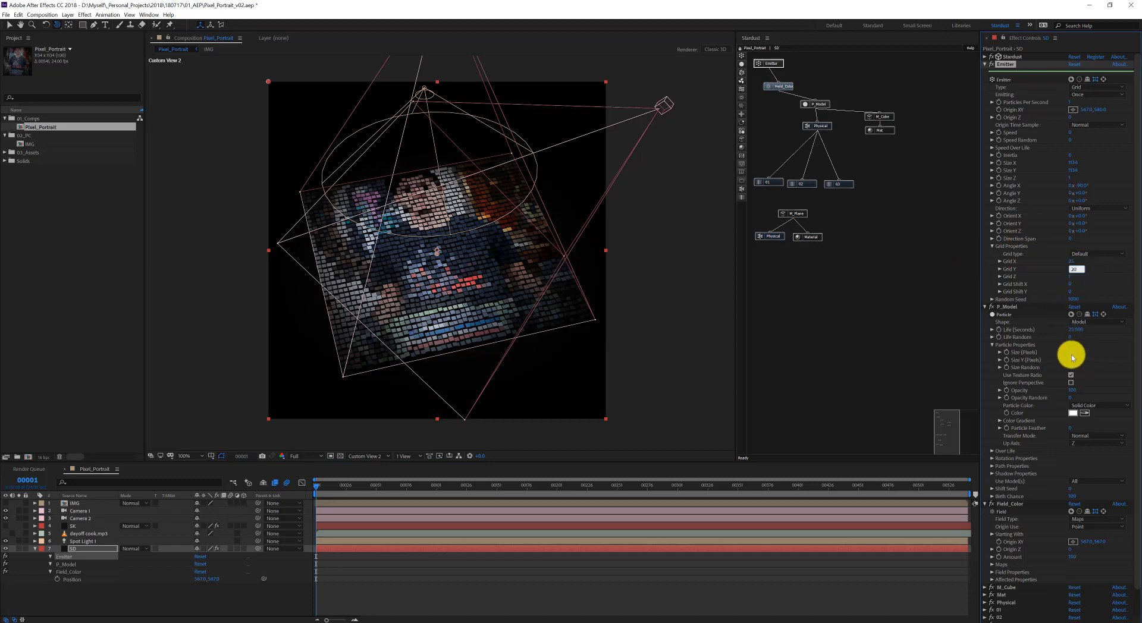
key("Return")
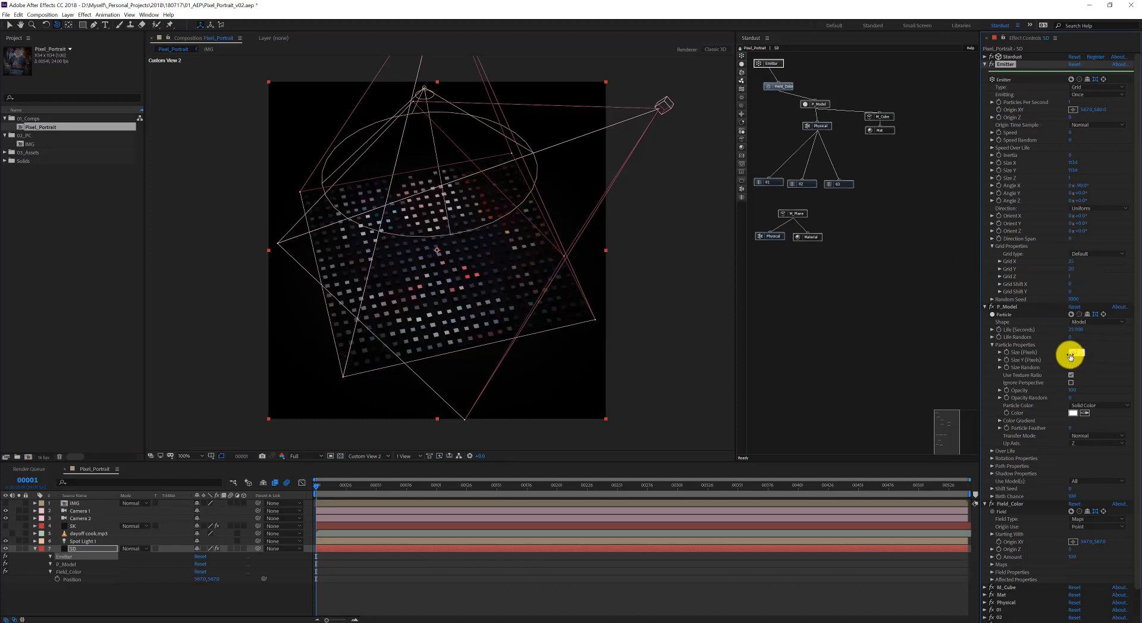
key("Return")
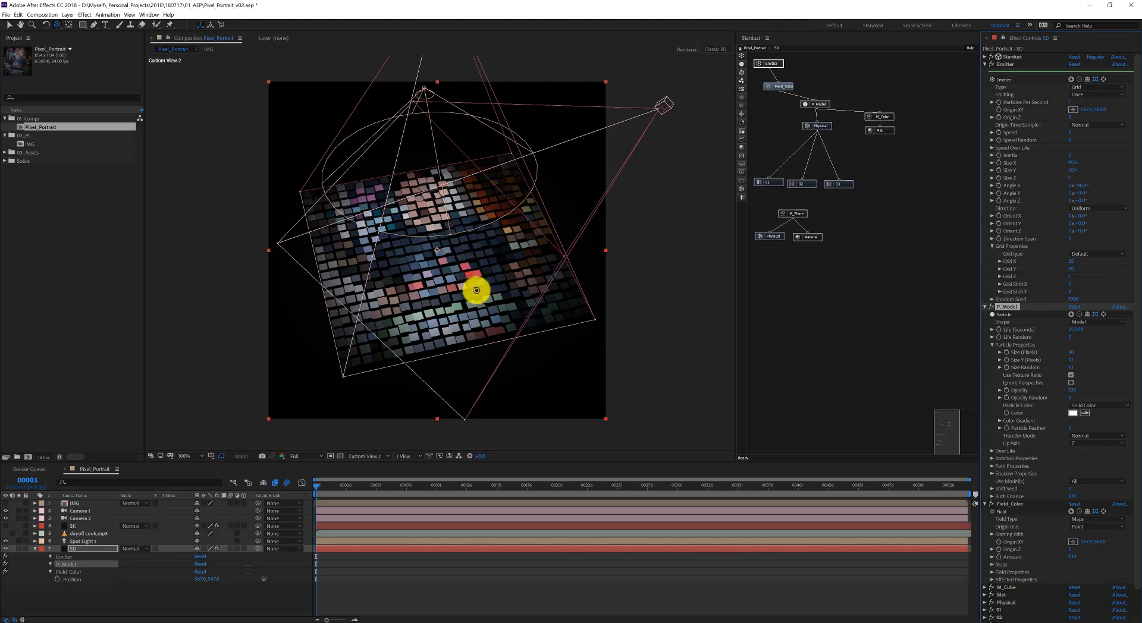
left_click_drag(479, 303, 494, 296)
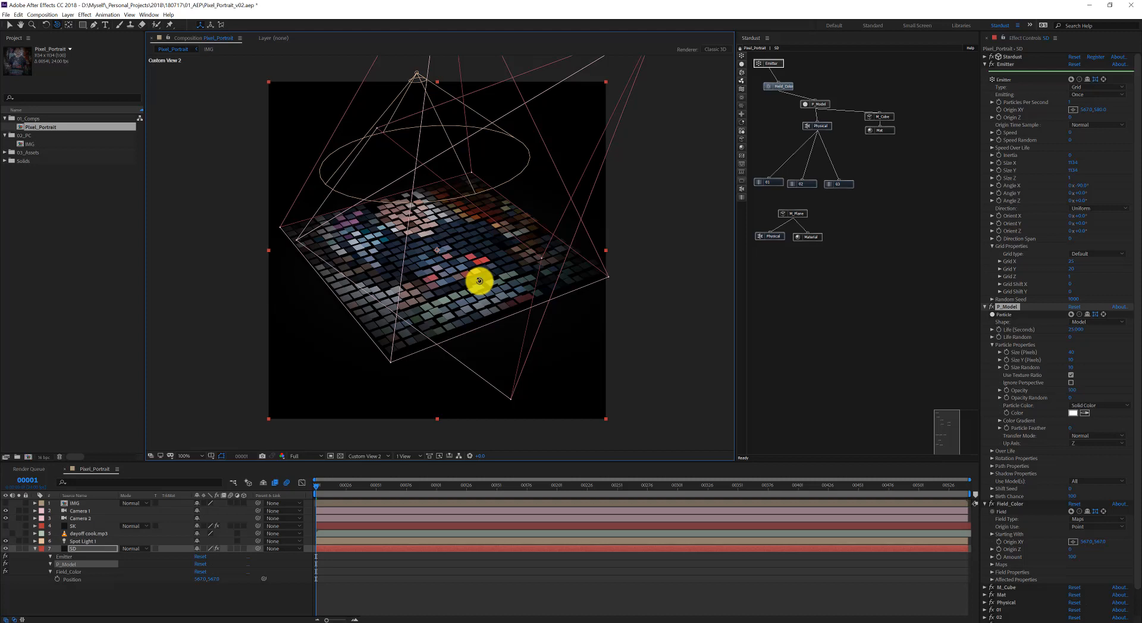
left_click_drag(483, 274, 512, 273)
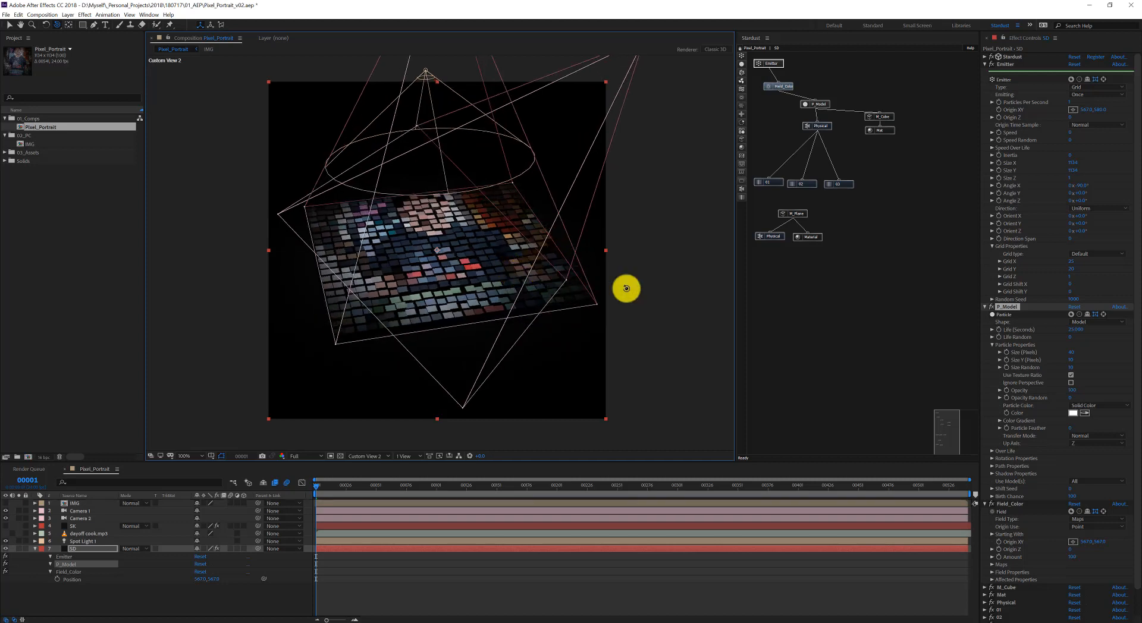
Check P_Model's particle life setting and collapse its properties
left_click(1076, 329)
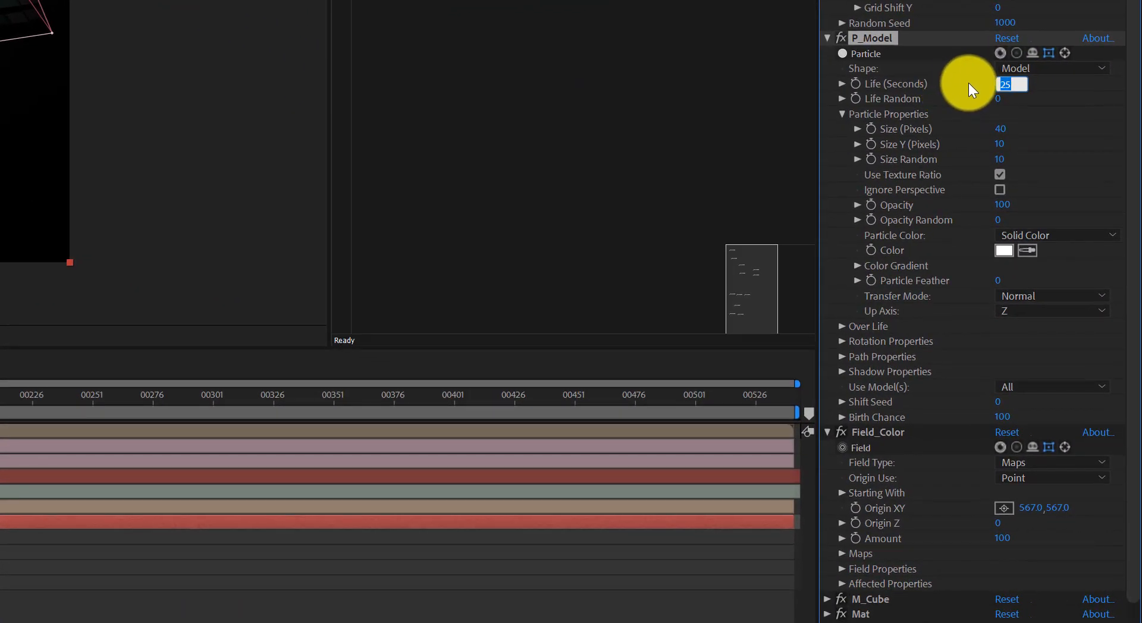
left_click(826, 40)
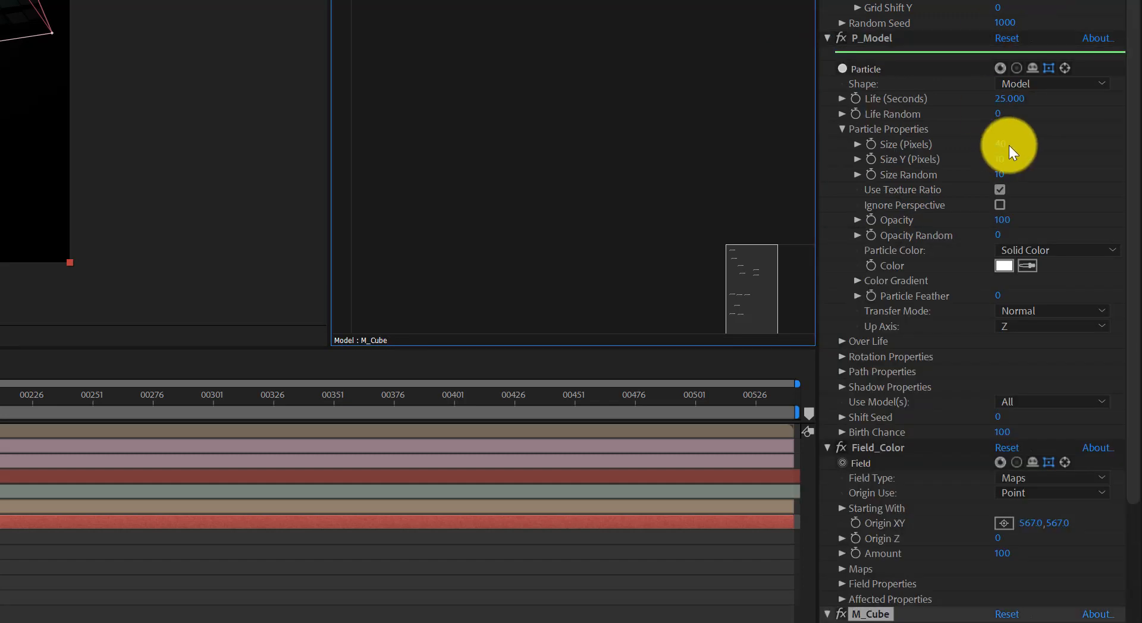
left_click(825, 39)
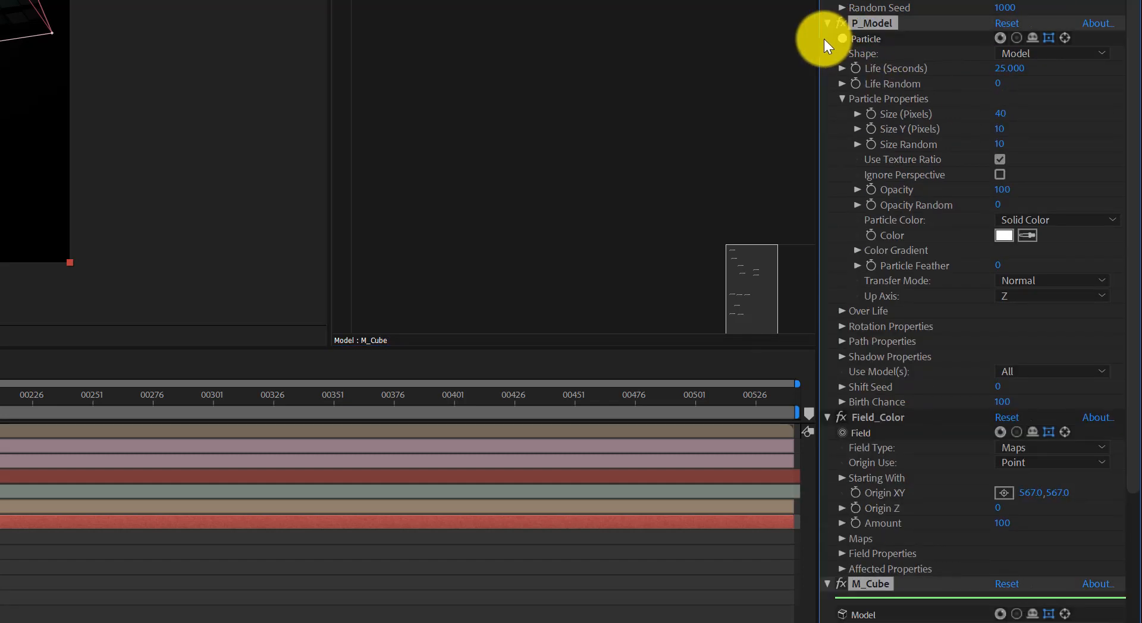
left_click(826, 23)
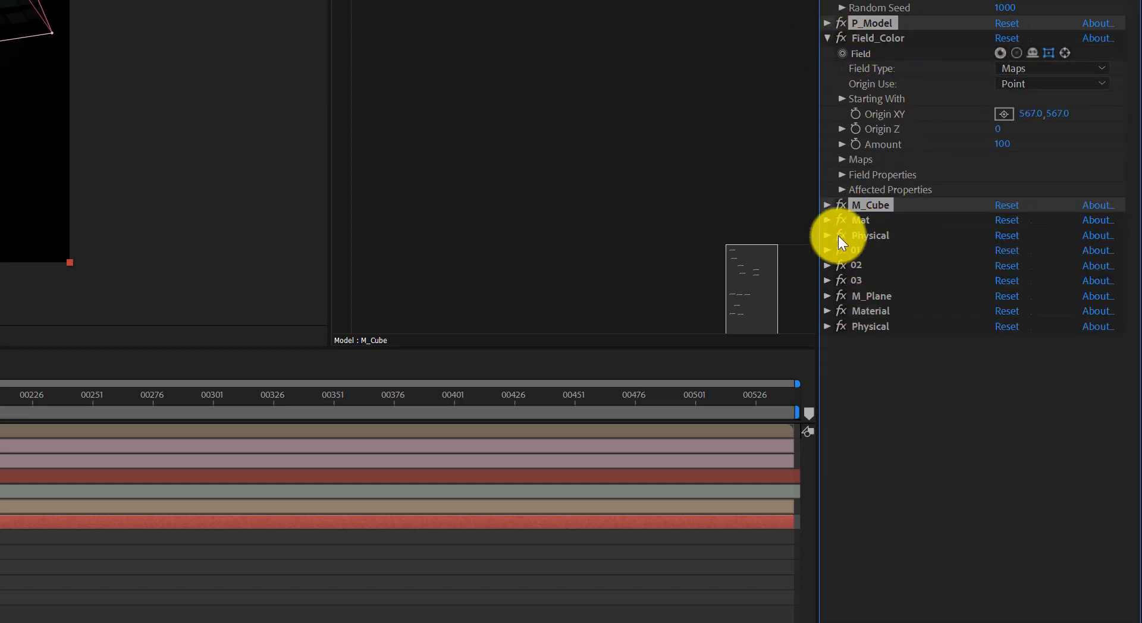
Examine M_Cube's model source, primitive type and bevel size, and collapse its settings
left_click(827, 205)
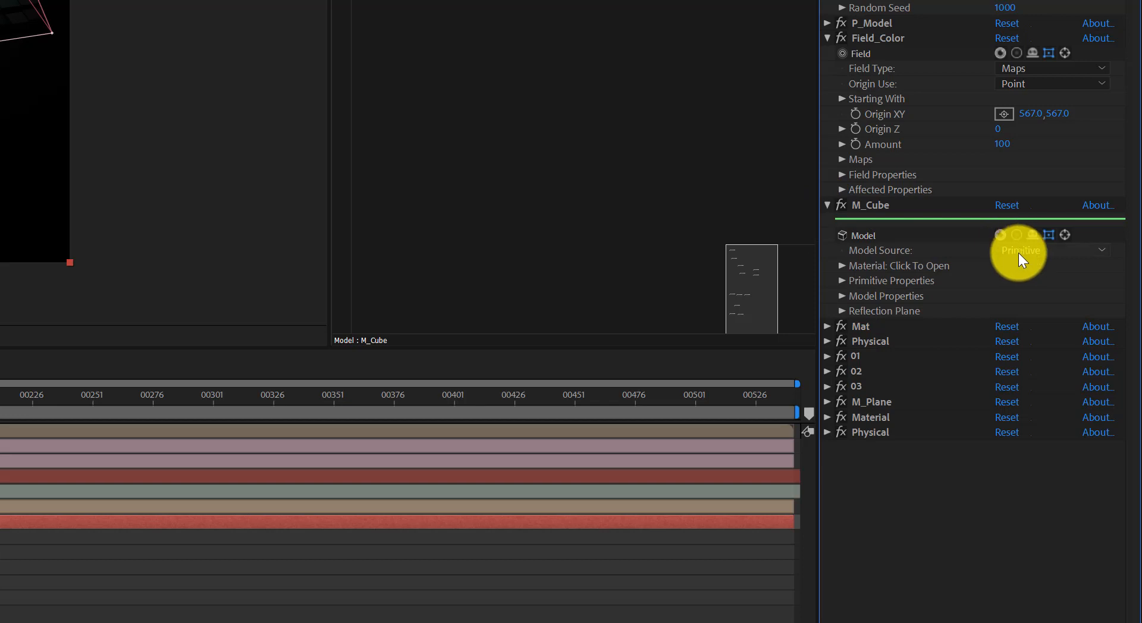
left_click(845, 279)
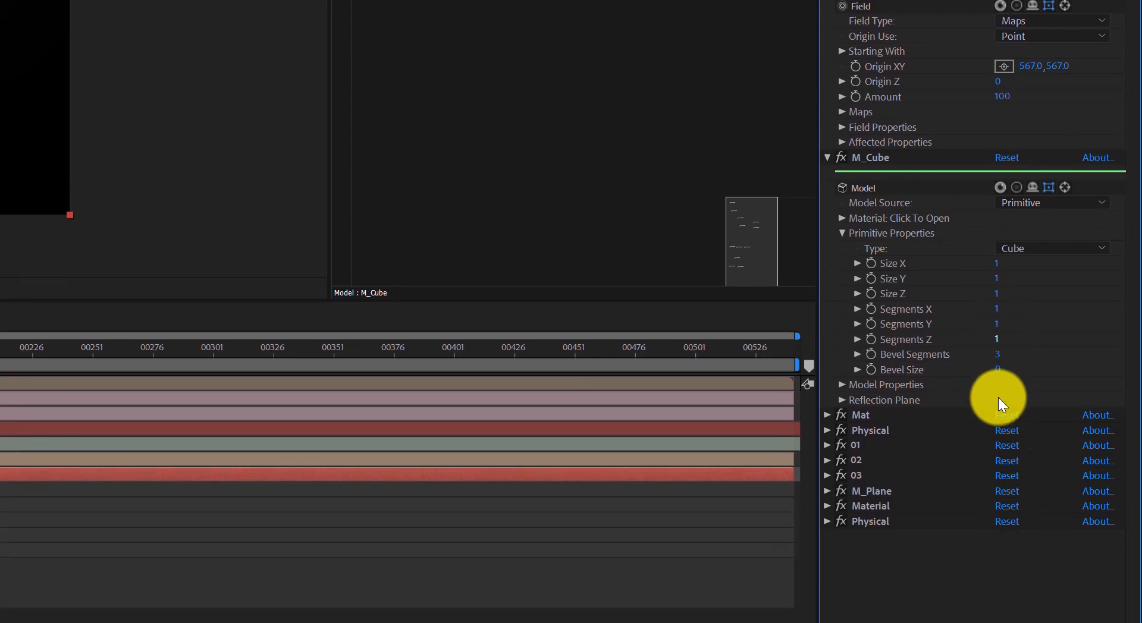
left_click(999, 372)
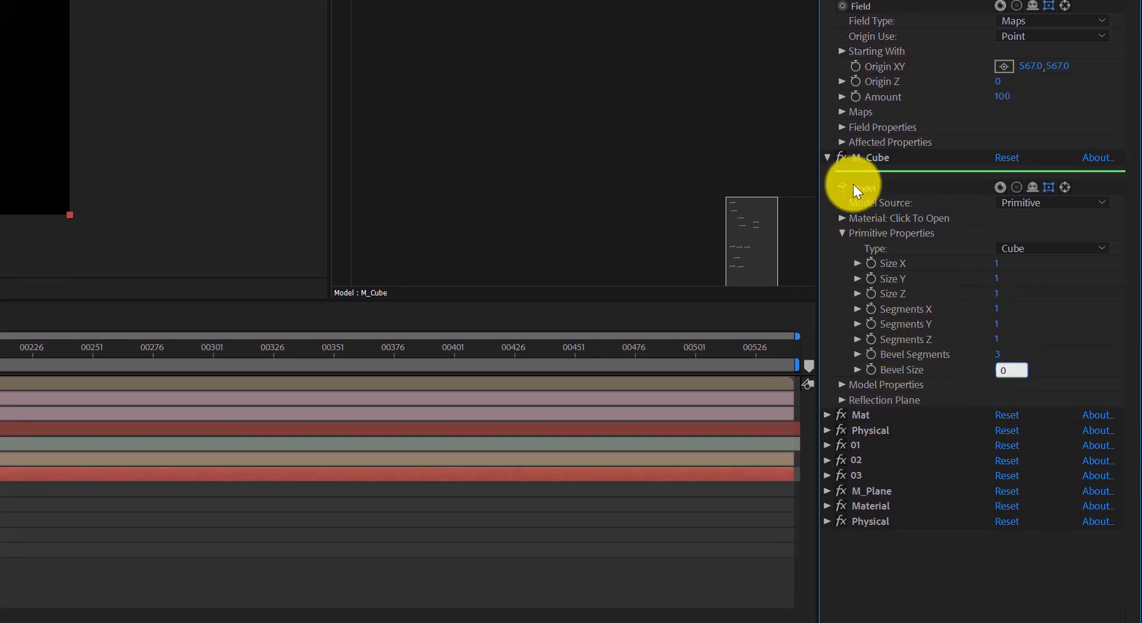
left_click(828, 156)
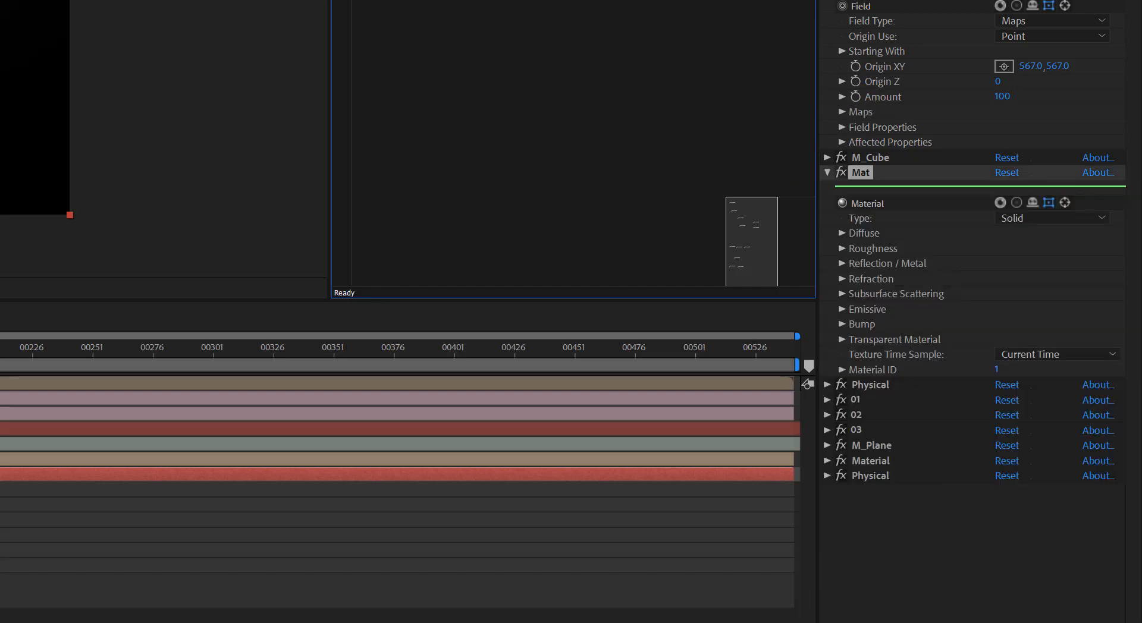
Examine the refraction, reflection and roughness settings of the Mat material, and collapse it
left_click(840, 278)
left_click(836, 259)
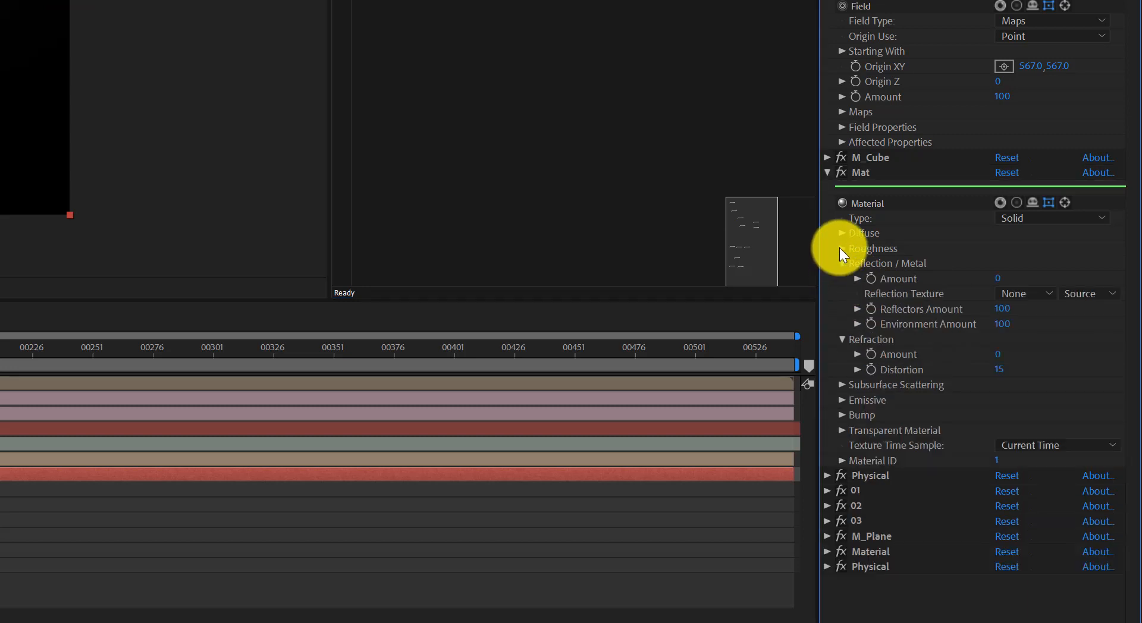
left_click(840, 248)
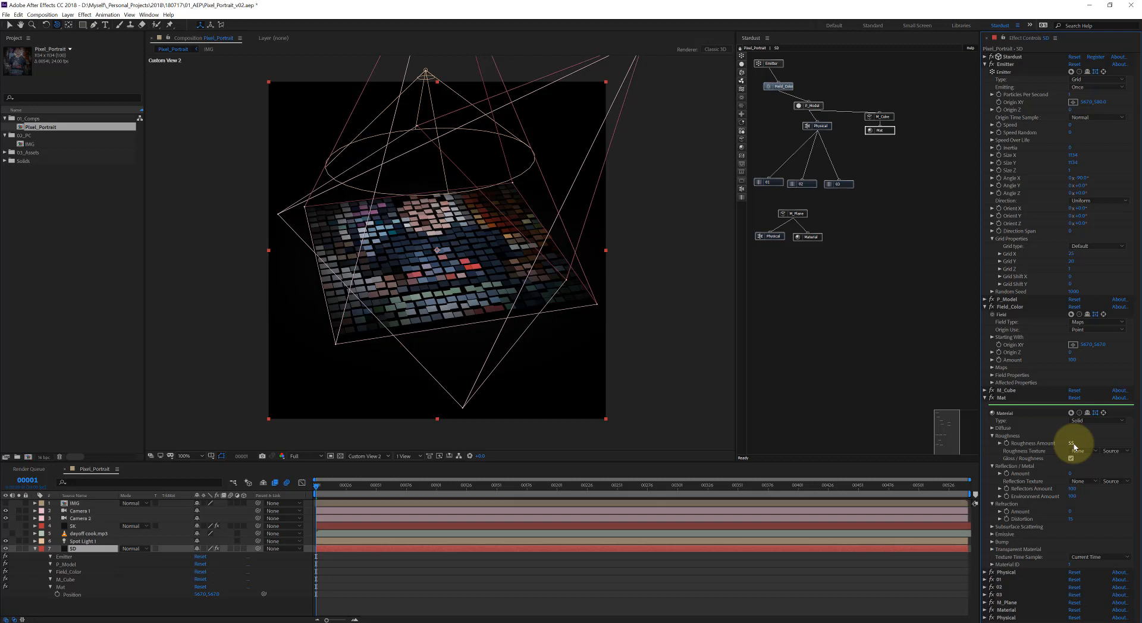
left_click(984, 397)
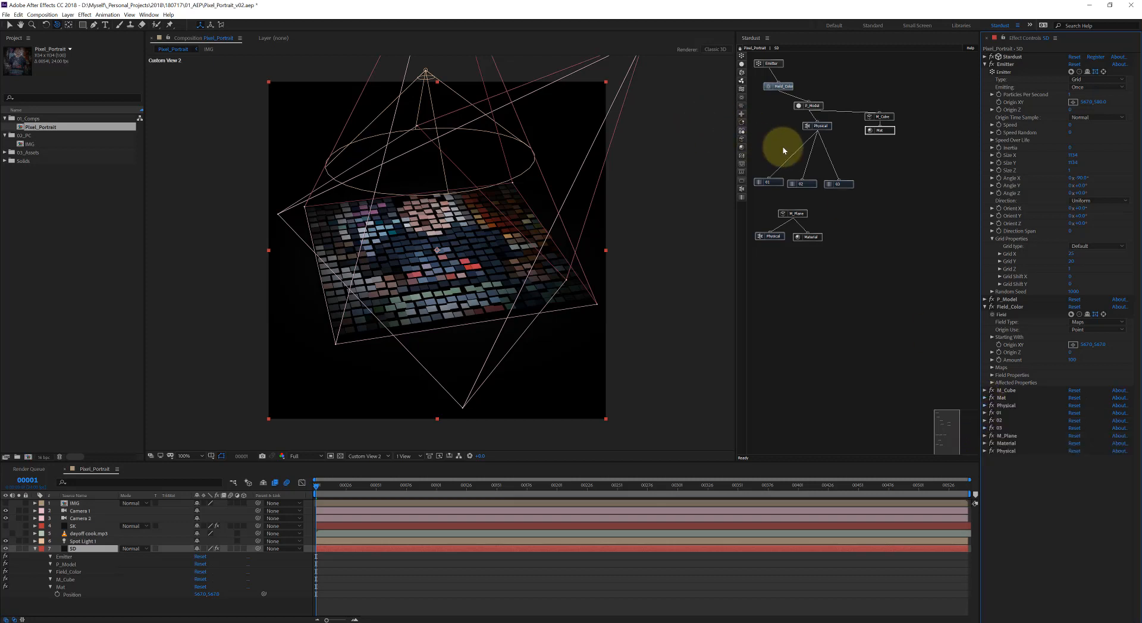
Shift the Physical node slightly, select Field_Color, and preview the particle animation before returning to the first frame
mouse_move(807, 128)
left_mouse_down()
mouse_move(792, 131)
mouse_move(802, 132)
left_mouse_up()
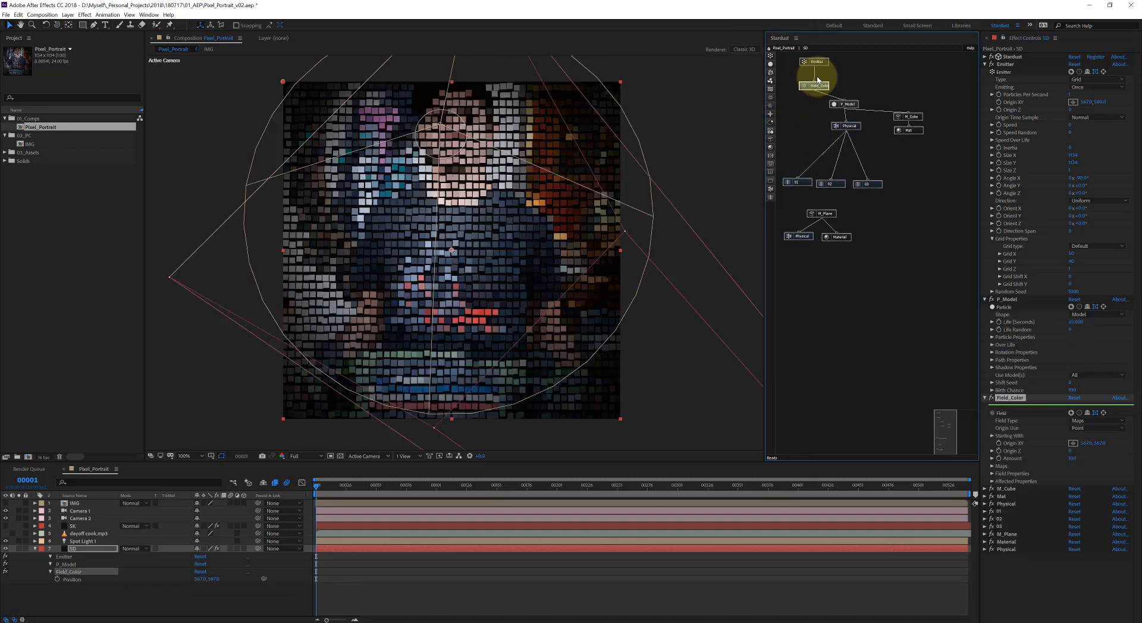
left_click(816, 85)
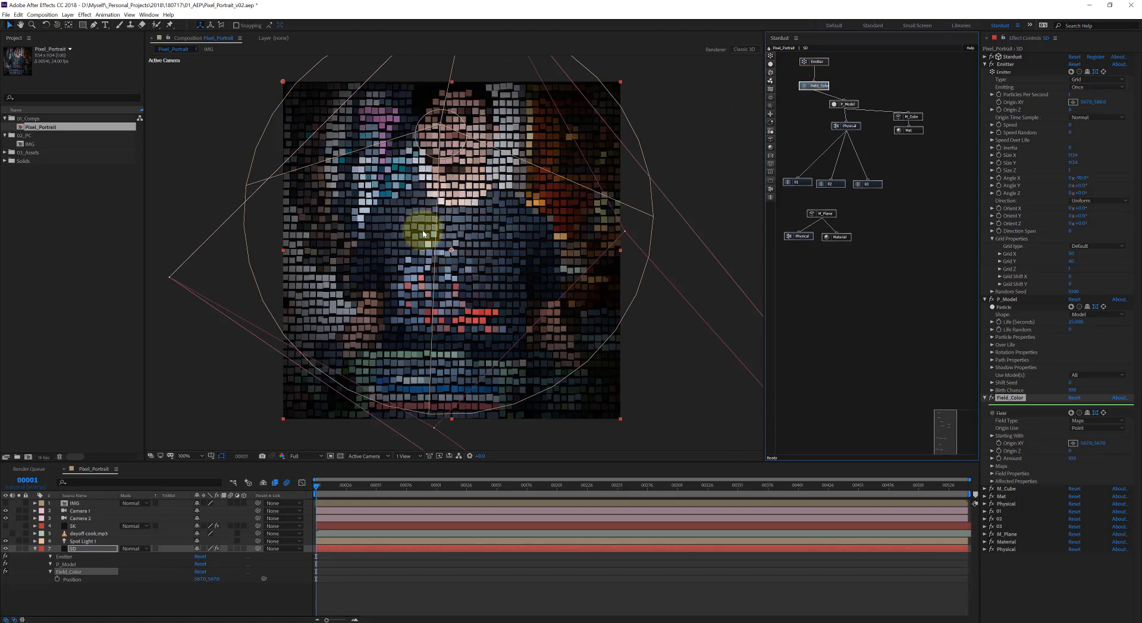
key("space")
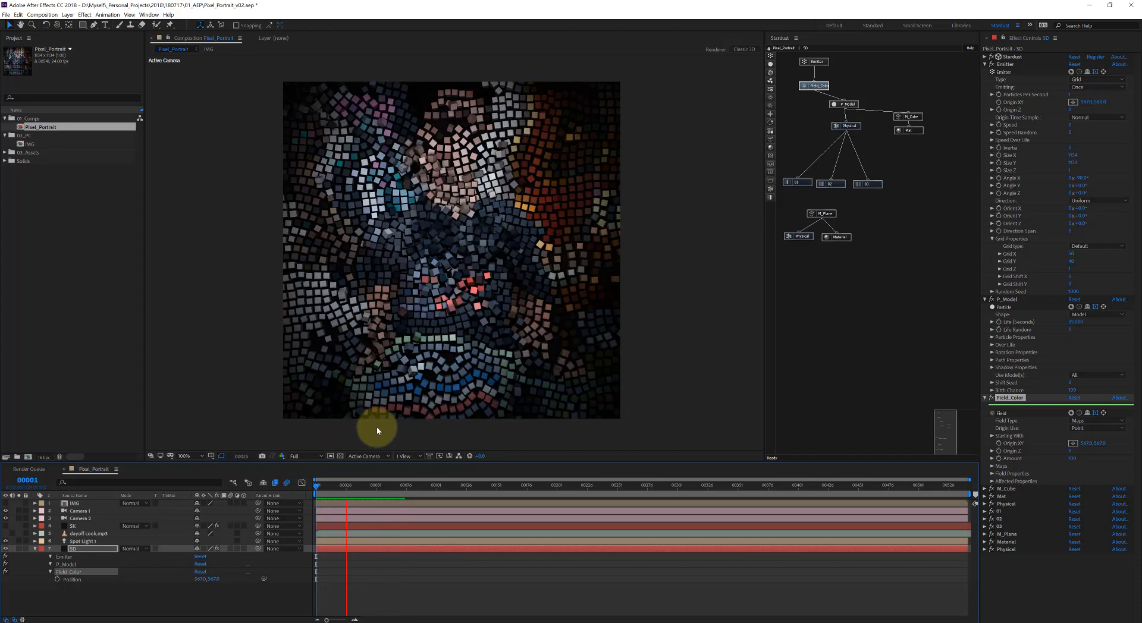
left_click(350, 485)
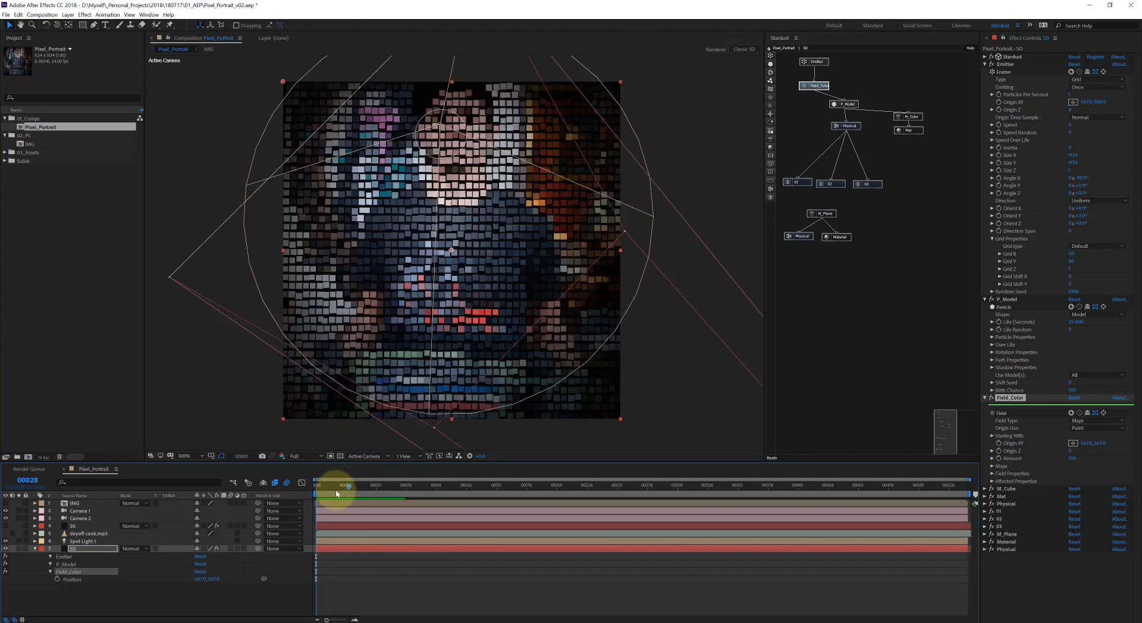
left_click_drag(336, 492, 315, 493)
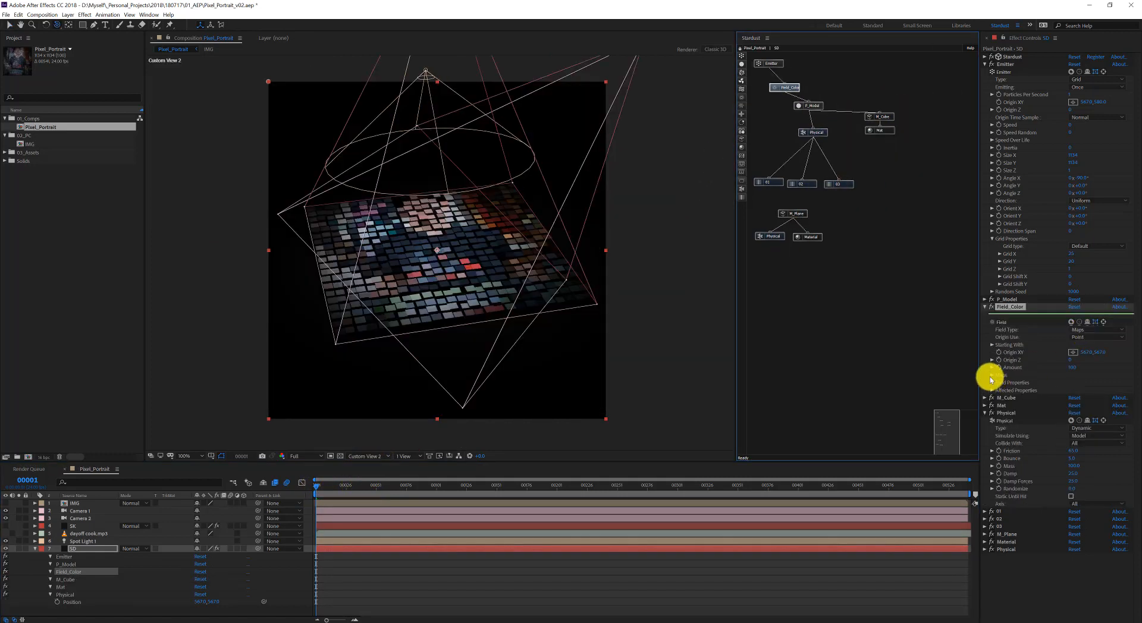
Expand the Maps settings of Field_Color and open the IMG source composition to view the portrait image
left_click(991, 376)
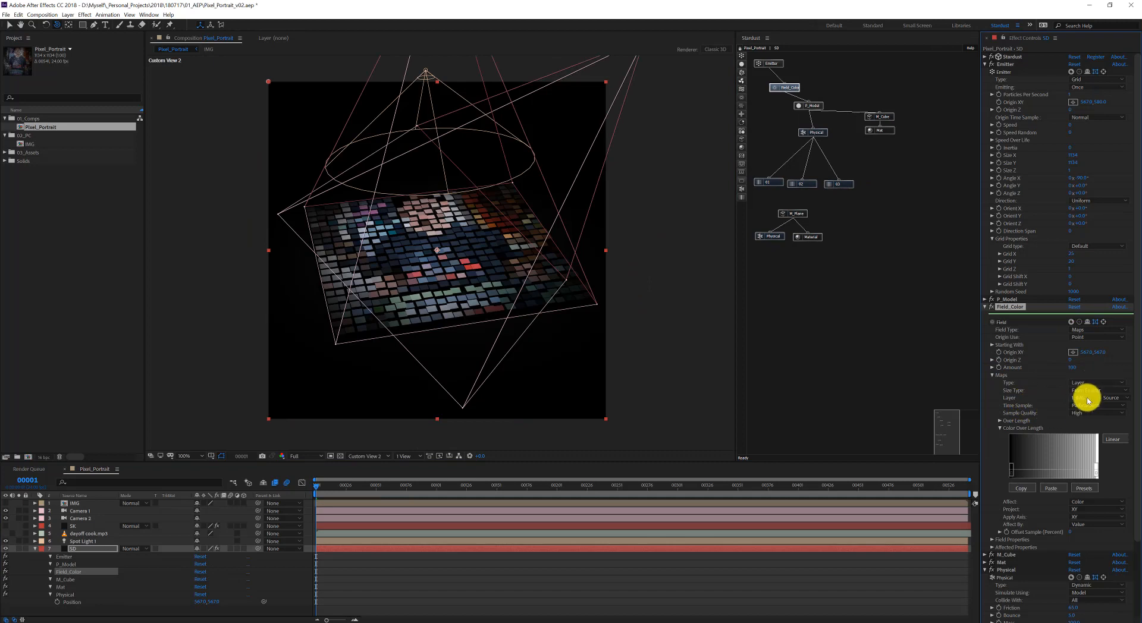
double_click(83, 504)
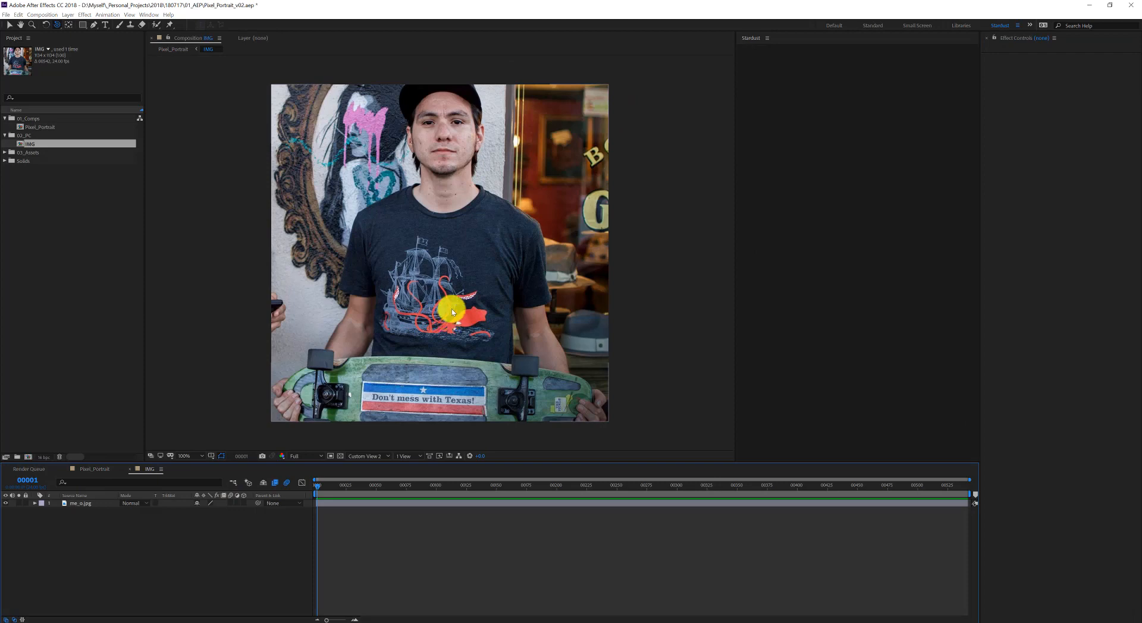
Check the IMG composition's settings without changing them and return to the Pixel_Portrait composition
key("ctrl+k")
key("Escape")
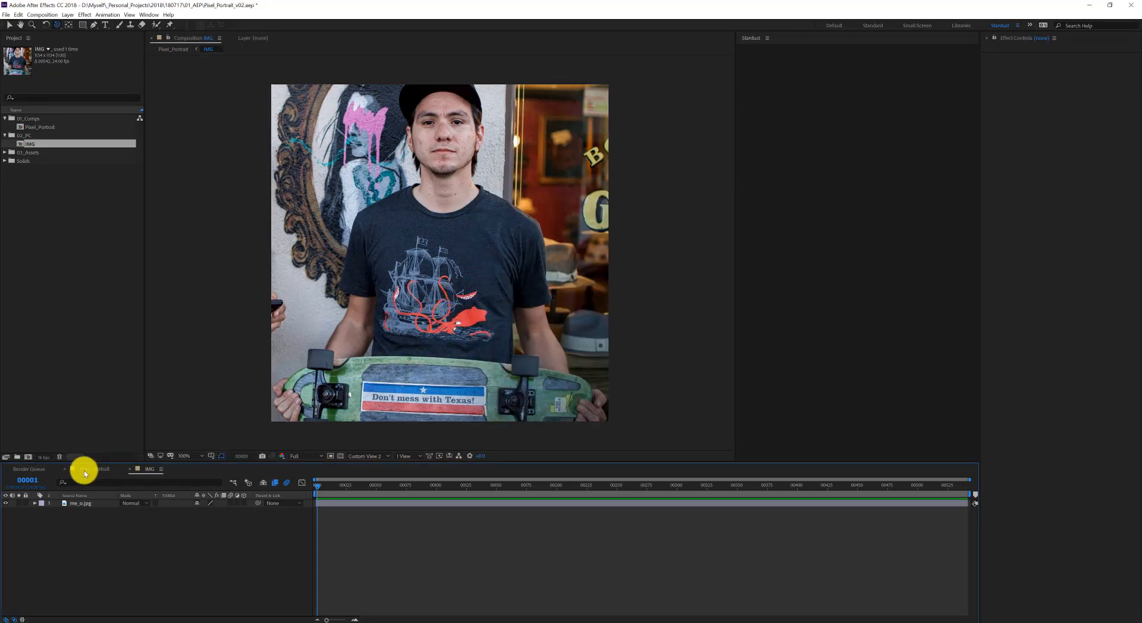
left_click(84, 469)
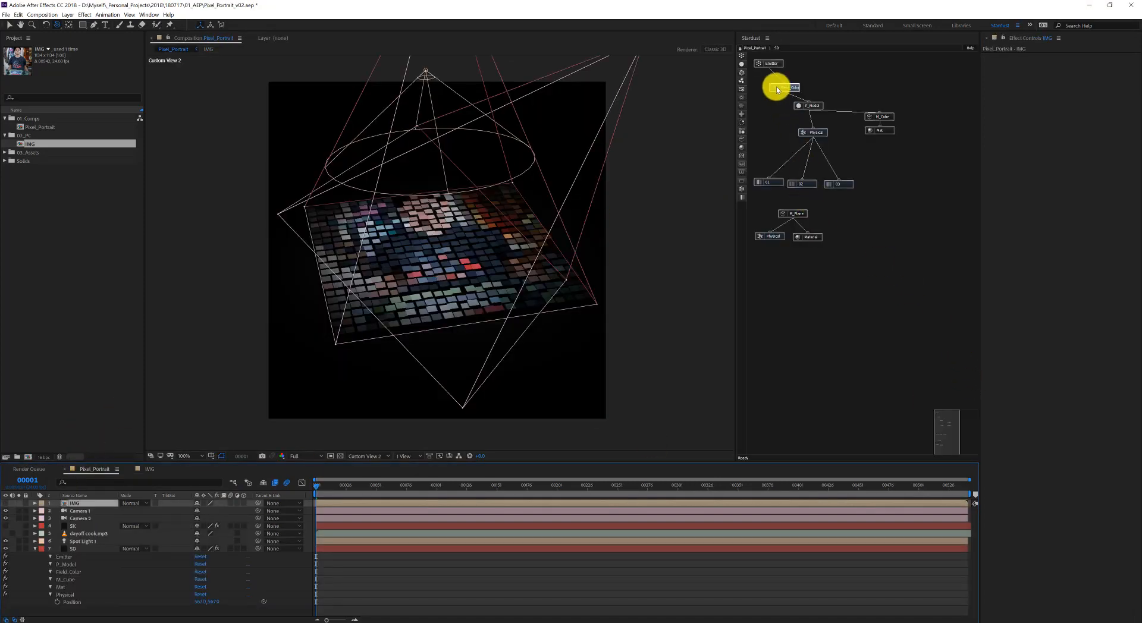
Select the Field_Color node, examine the layer source of its map, and collapse Color Over Length
left_click(776, 88)
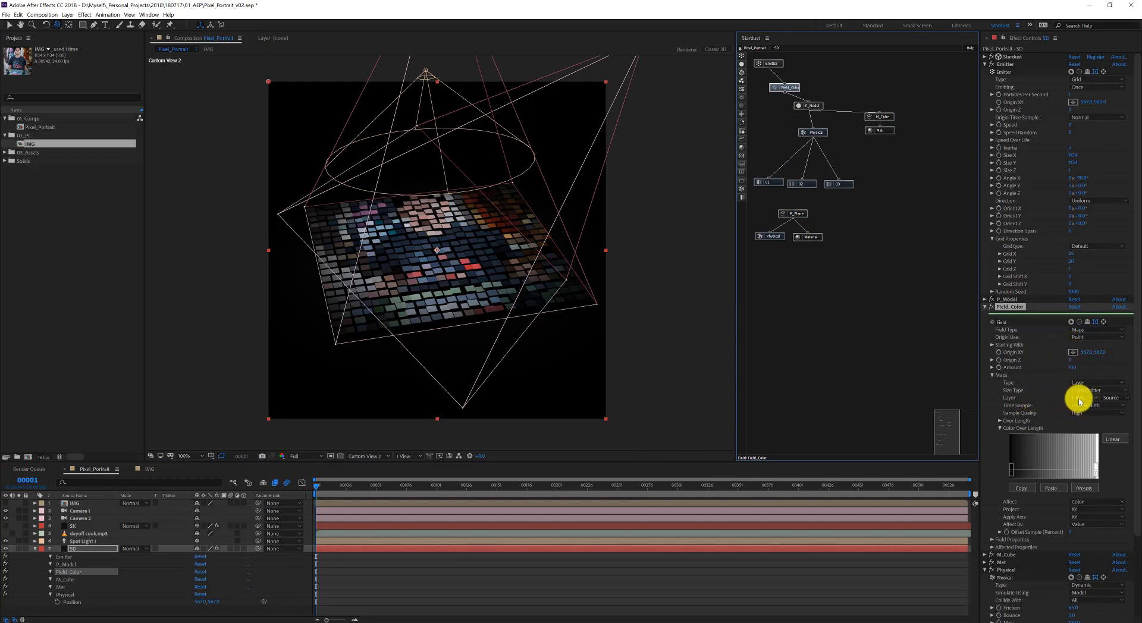
left_click(1079, 398)
left_click(1071, 397)
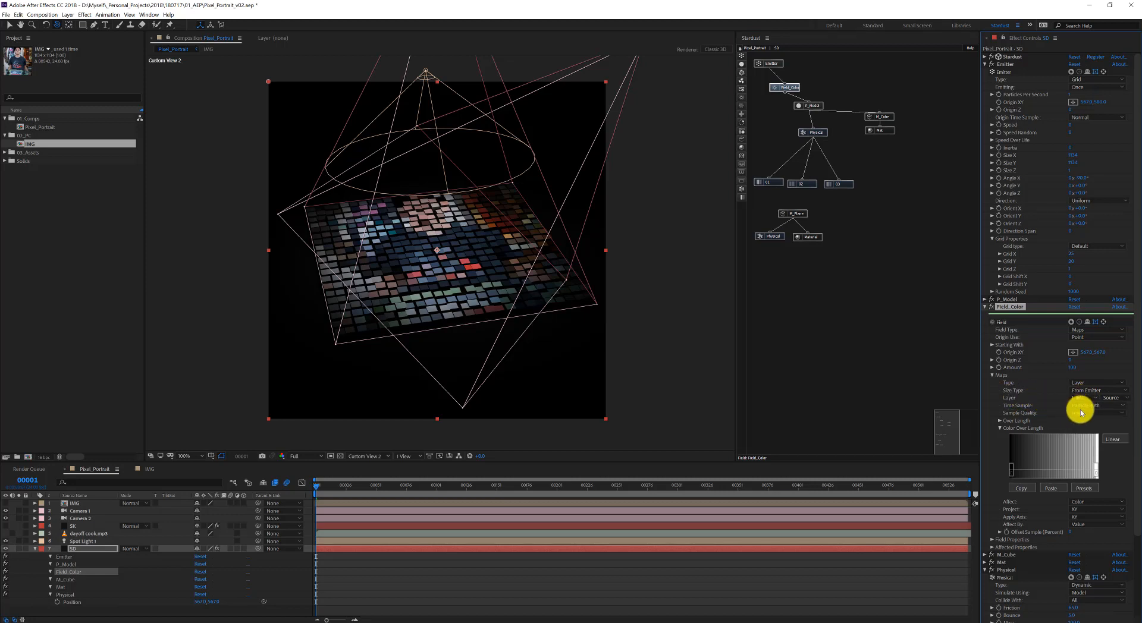
left_click(1000, 429)
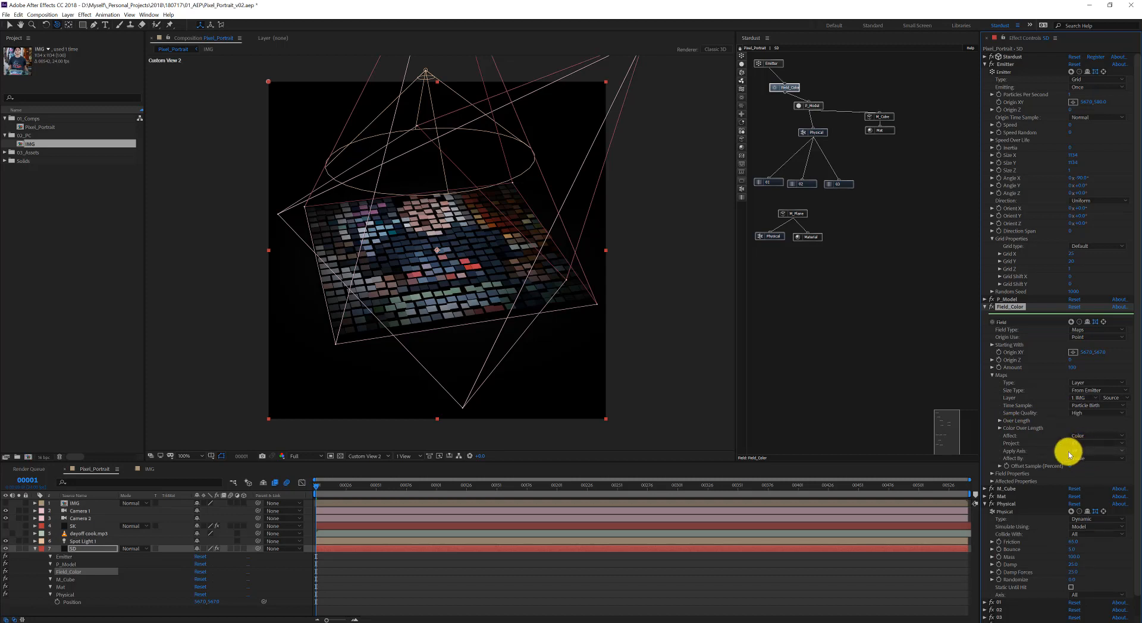
Compare Field_Color's Orient X with the emitter's Angle X, and collapse the settings of both
left_click(992, 473)
left_click(1085, 506)
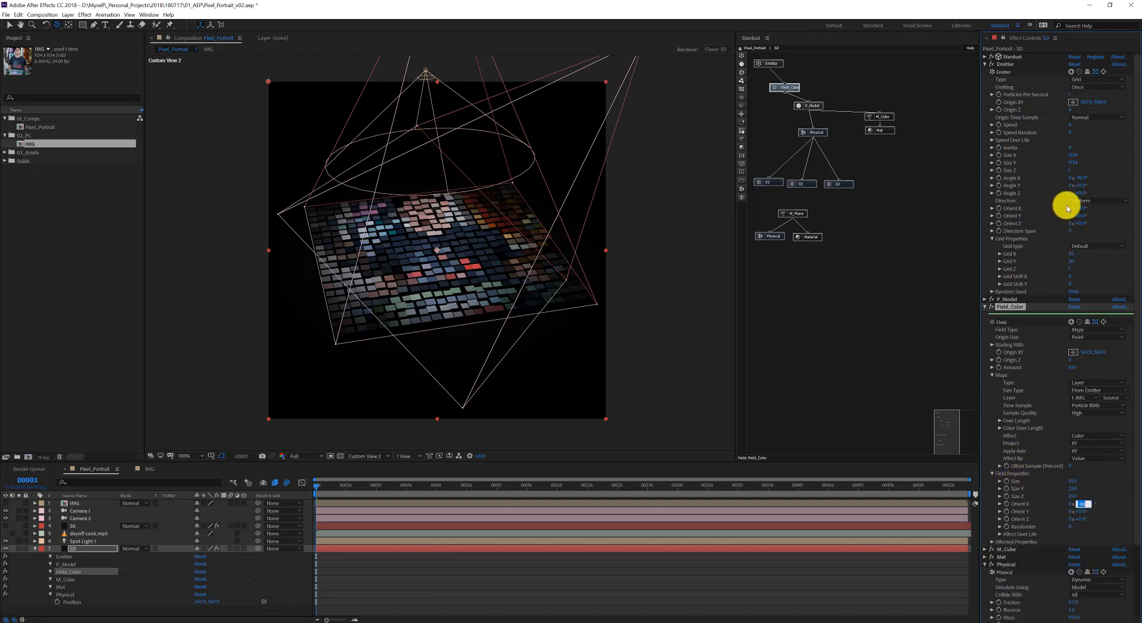
left_click(1083, 178)
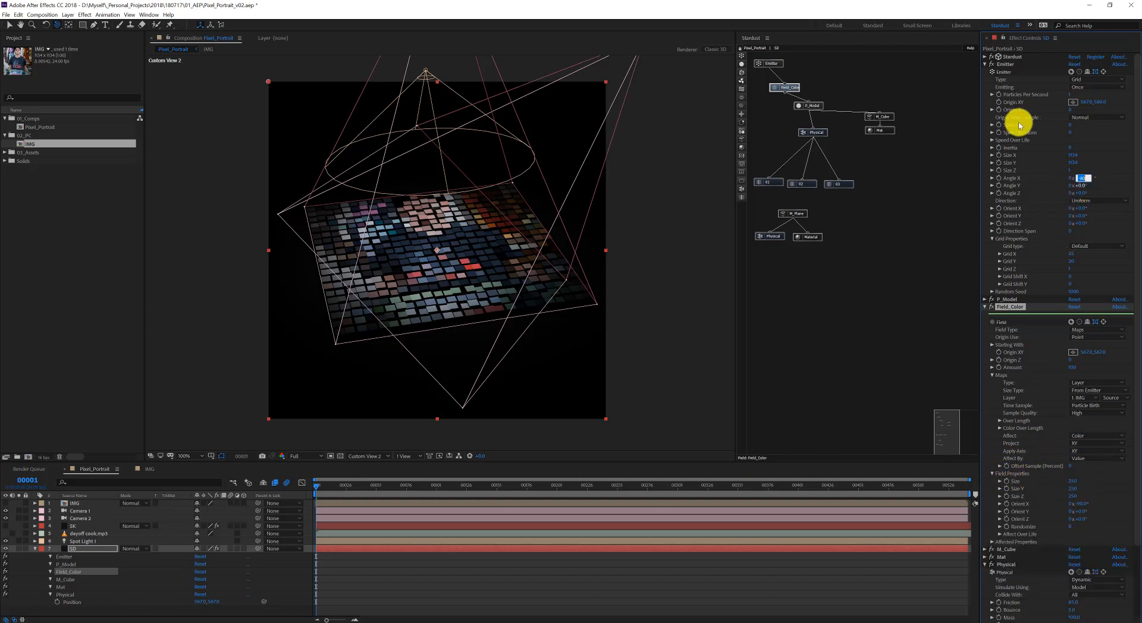
left_click(984, 65)
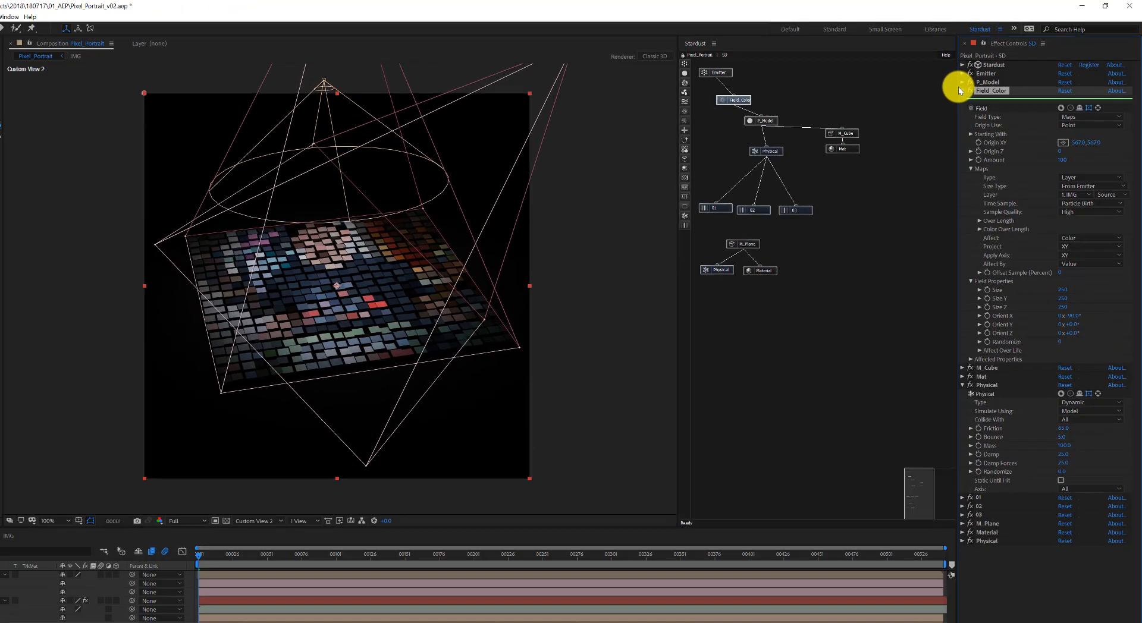
left_click(961, 90)
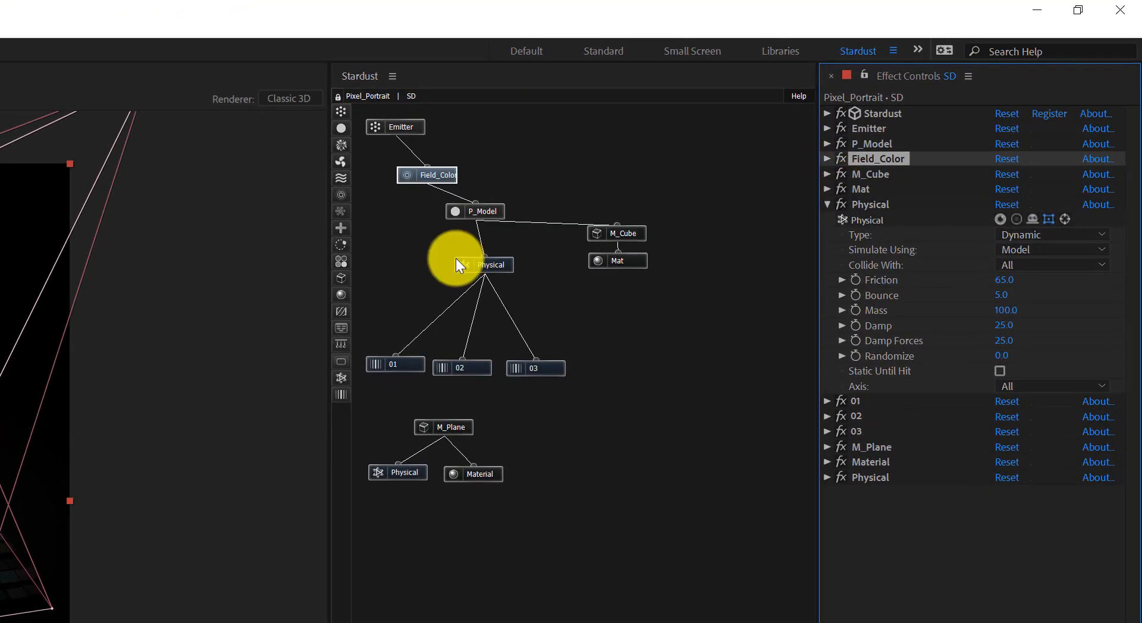
Shift the Physical node below P_Model slightly, and examine M_Plane's primitive and model properties, including Angle X
left_click_drag(466, 270, 441, 280)
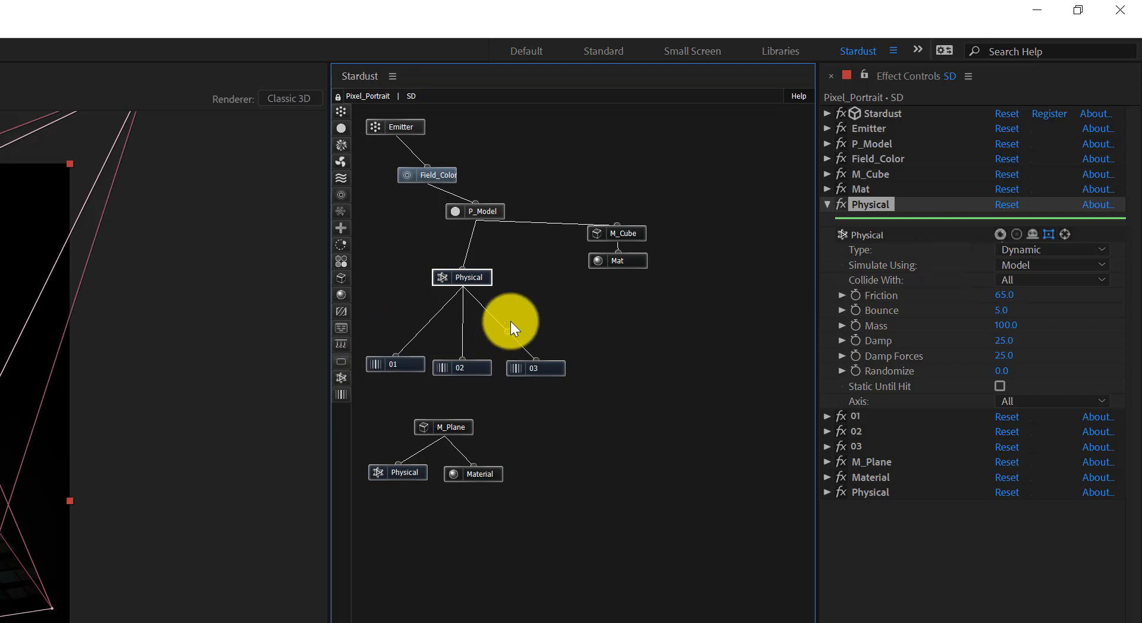
left_click(423, 427)
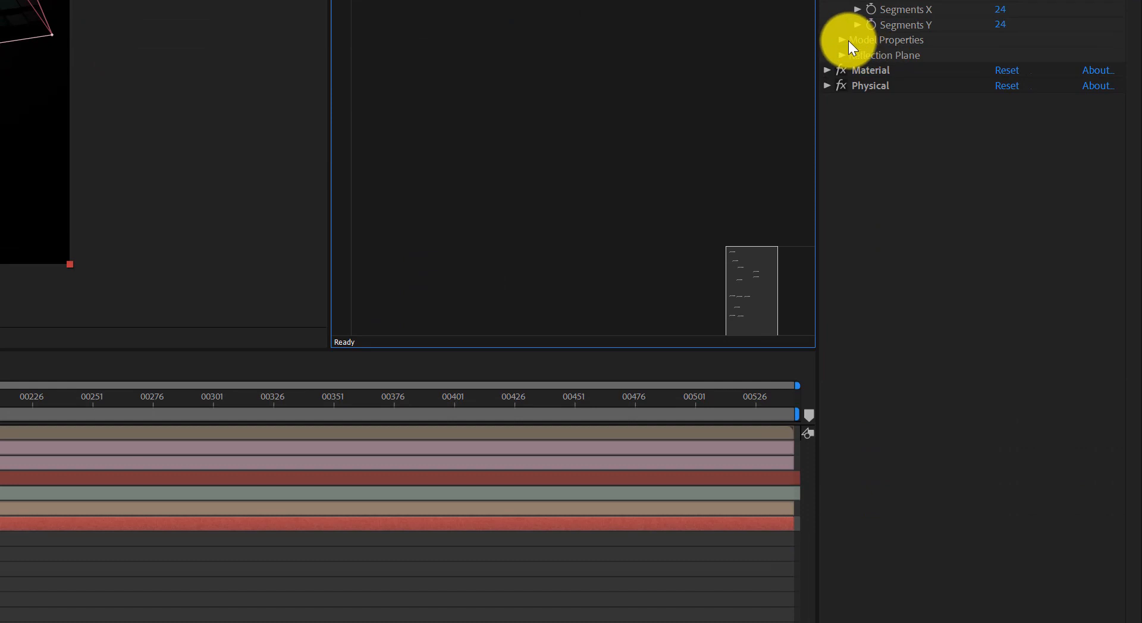
left_click(841, 612)
left_click(841, 40)
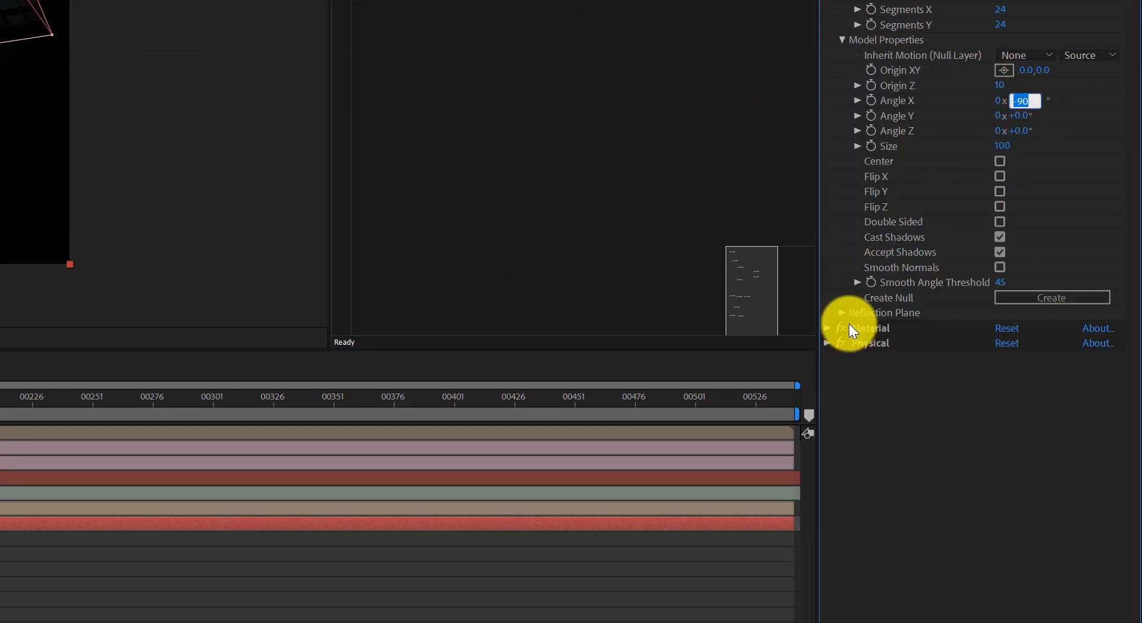
Set the diffuse color of M_Plane's Material to a bright magenta
left_click(832, 327)
left_click(832, 327)
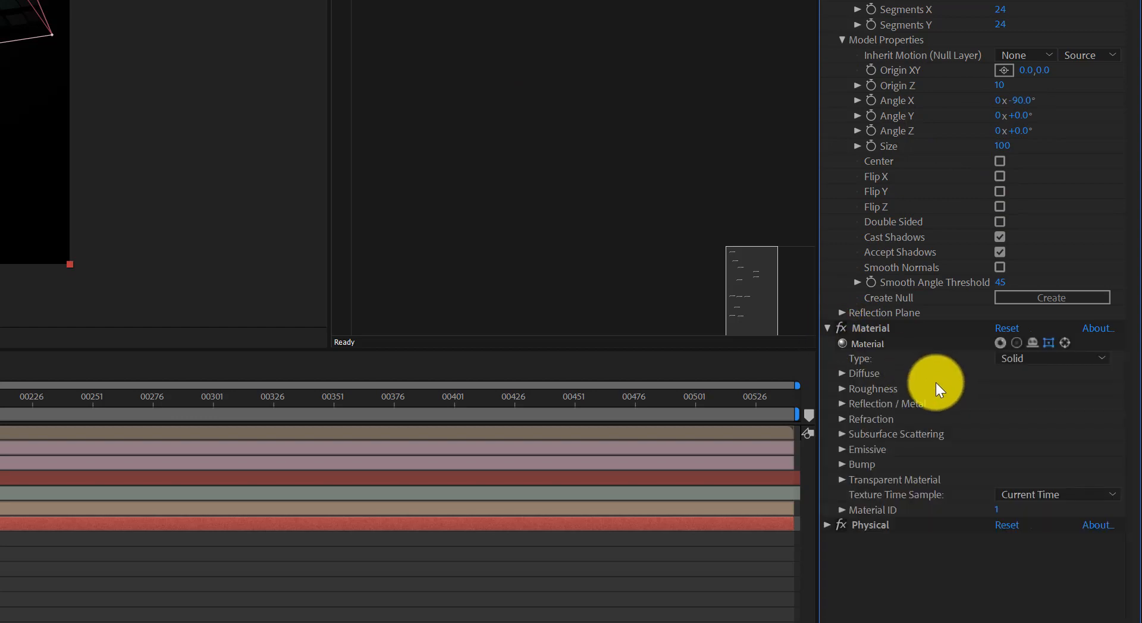
left_click(841, 373)
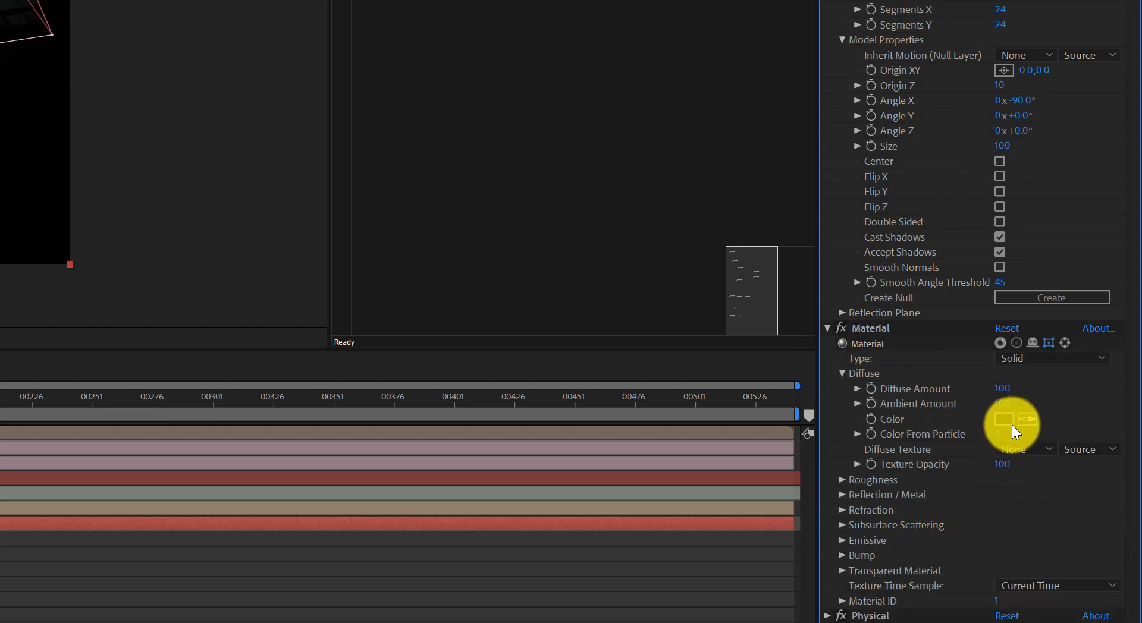
left_click(1012, 425)
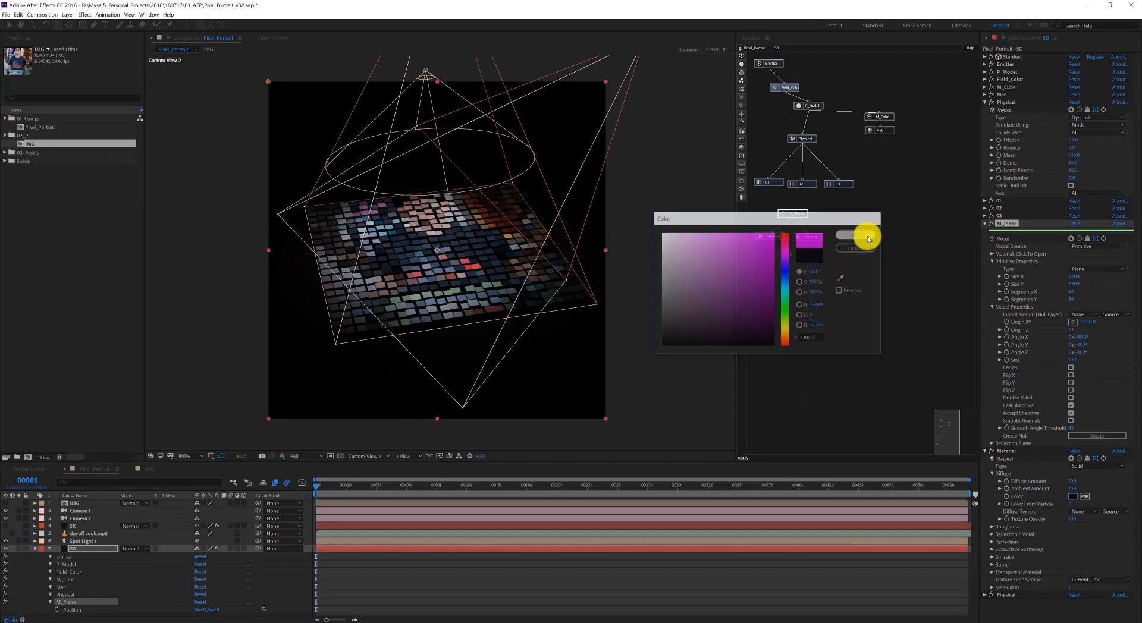
left_click(867, 237)
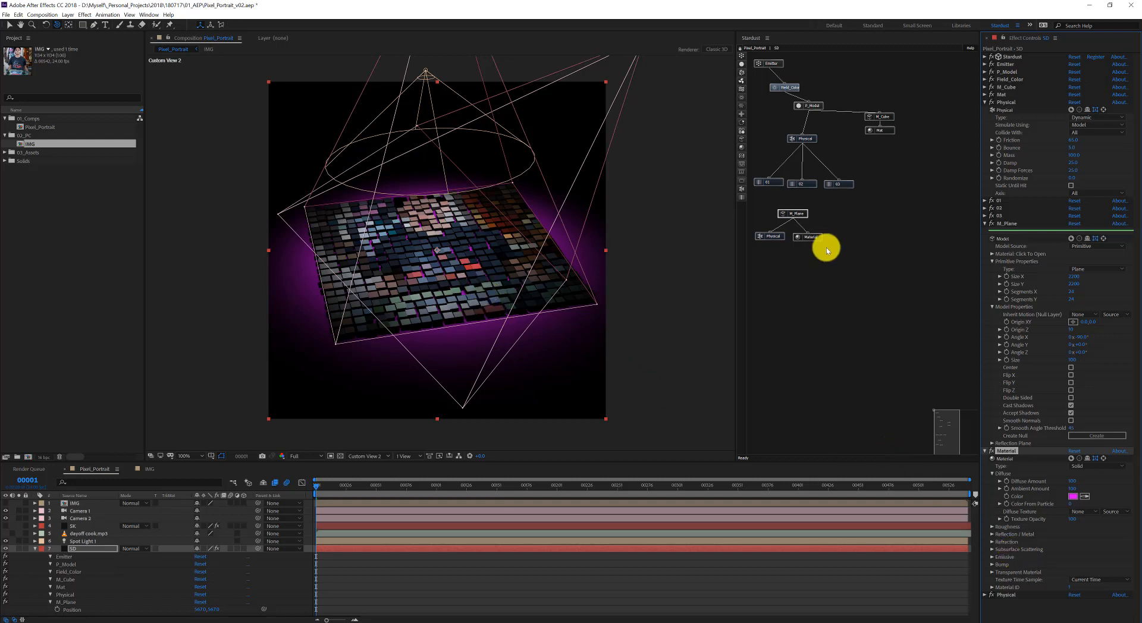
Examine the simulation settings of the Physical node attached to M_Plane
left_click(771, 237)
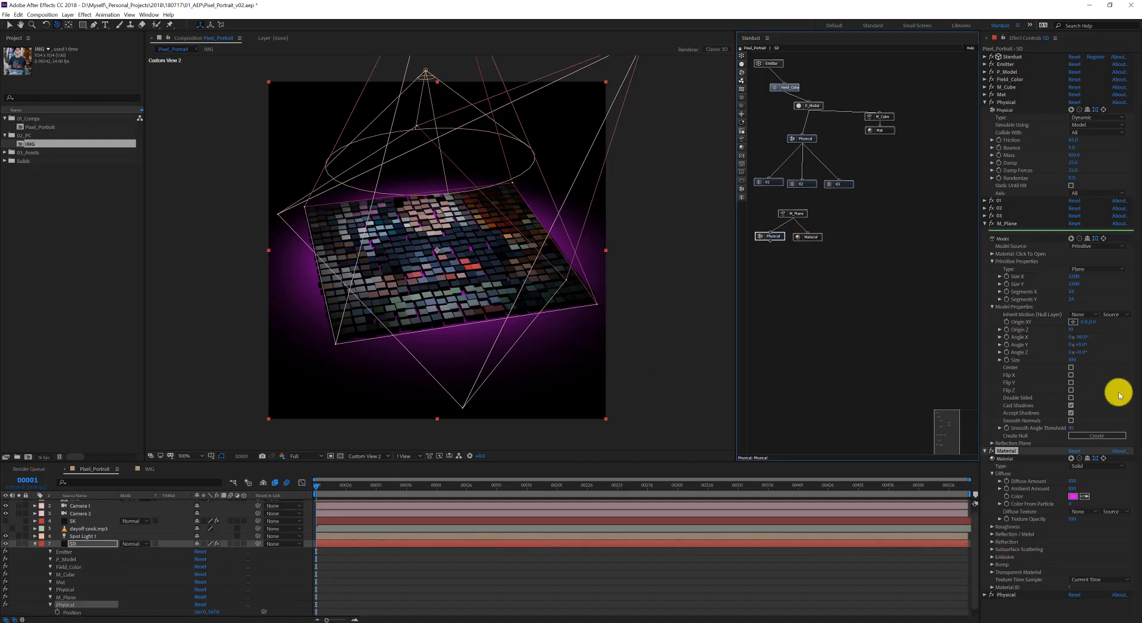
scroll(1070, 485, "down", 3)
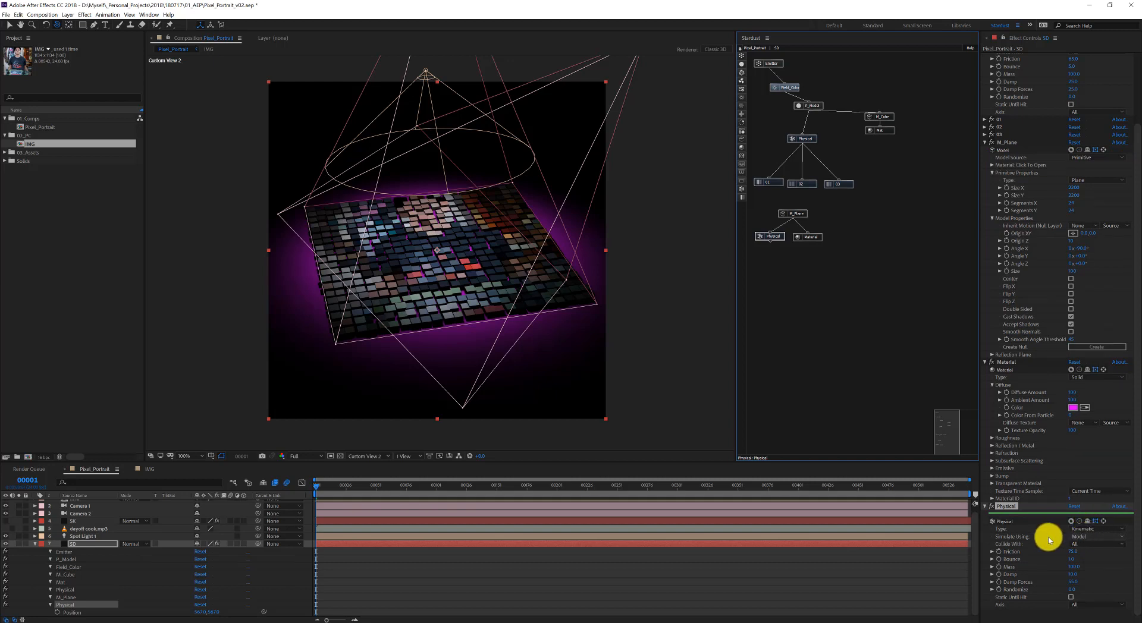
left_click(988, 361)
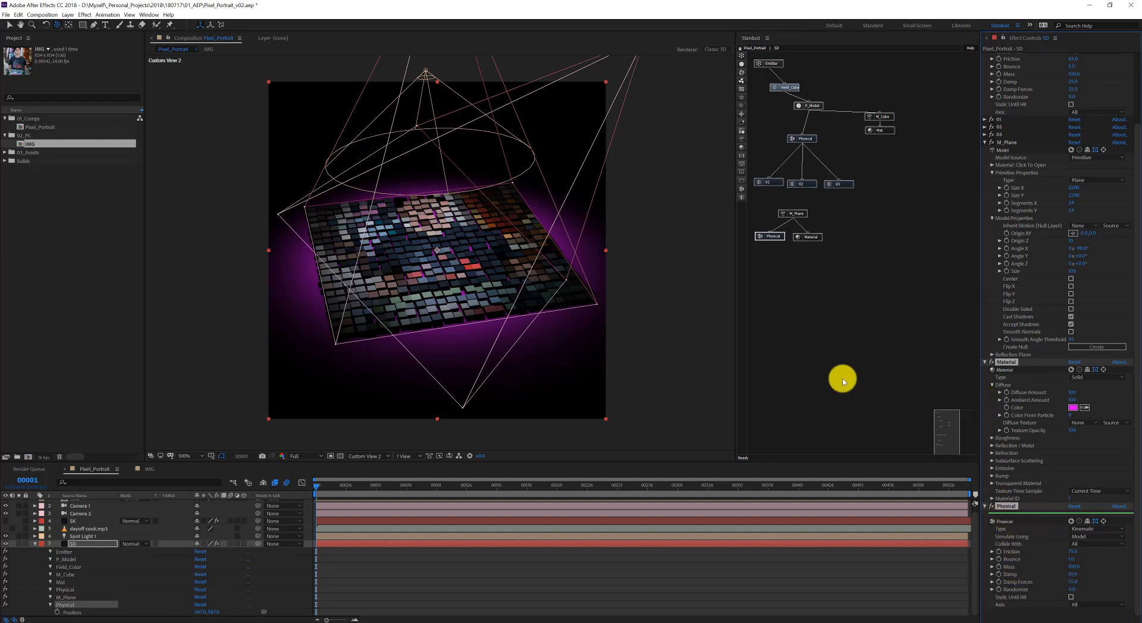
left_click(792, 256)
left_click(787, 218)
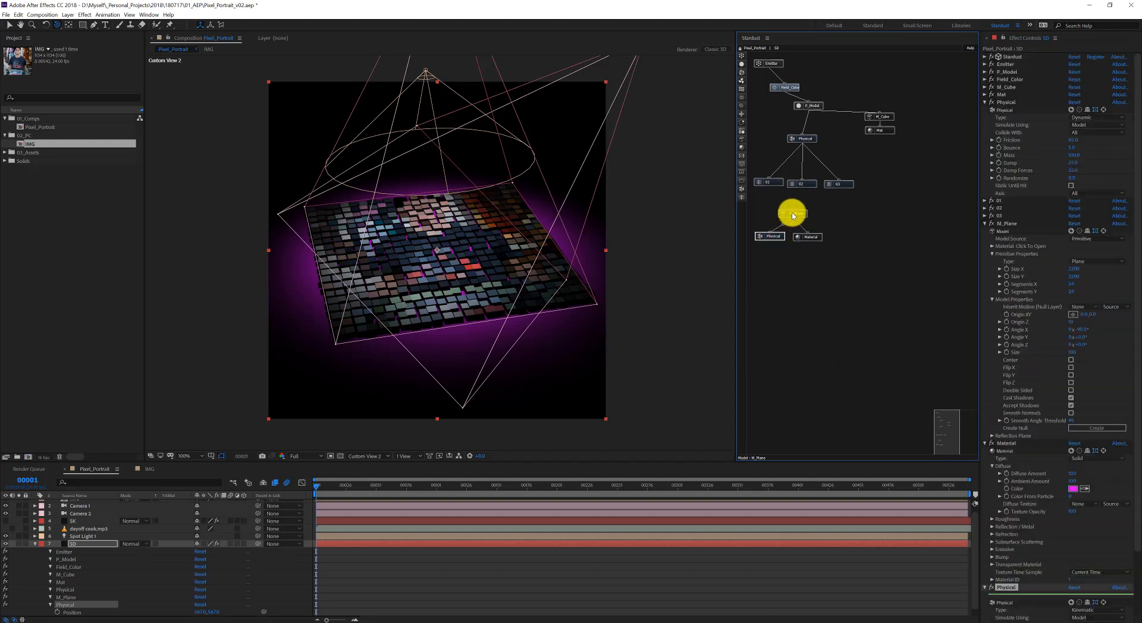
scroll(1058, 546, "down", 3)
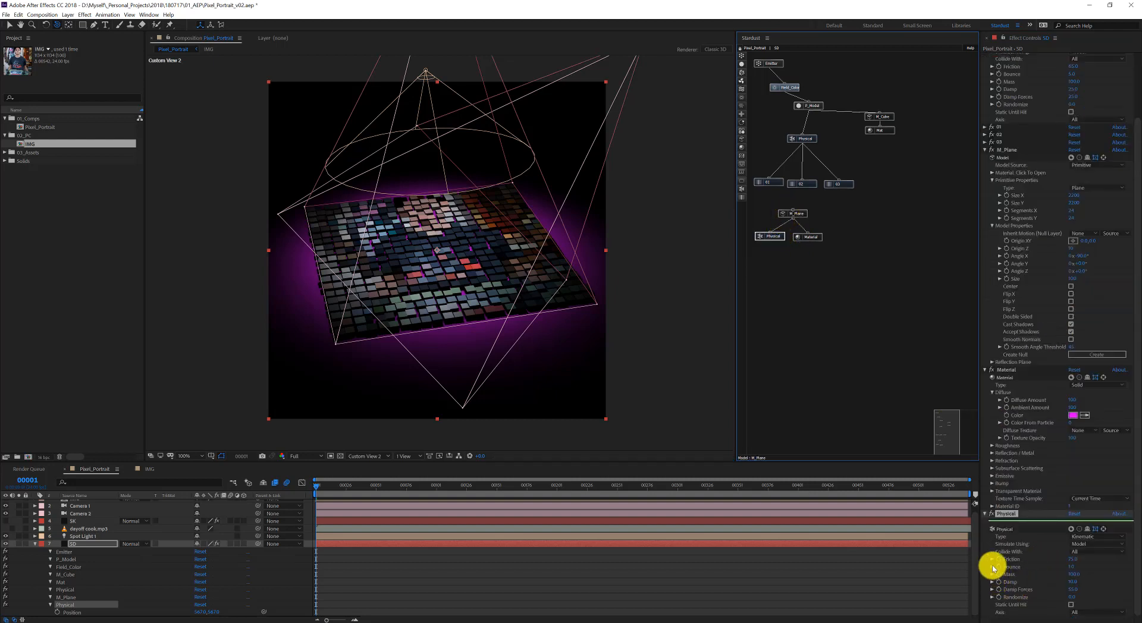
Set M_Plane's Origin Z to 30 in its model properties
left_click(786, 217)
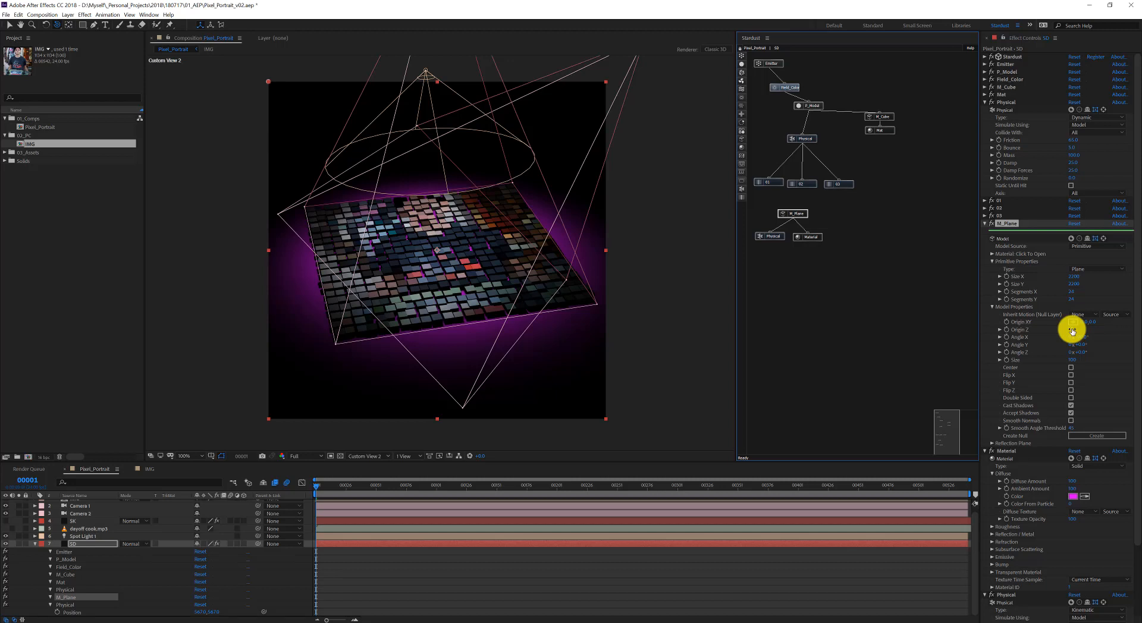
left_click(1072, 330)
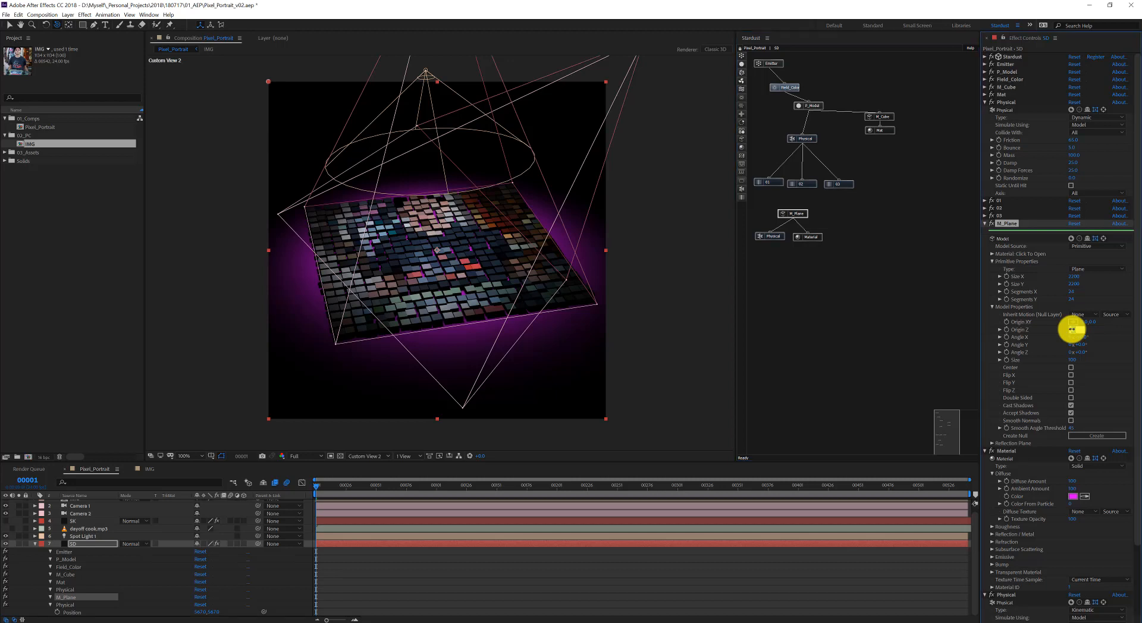
key("Return")
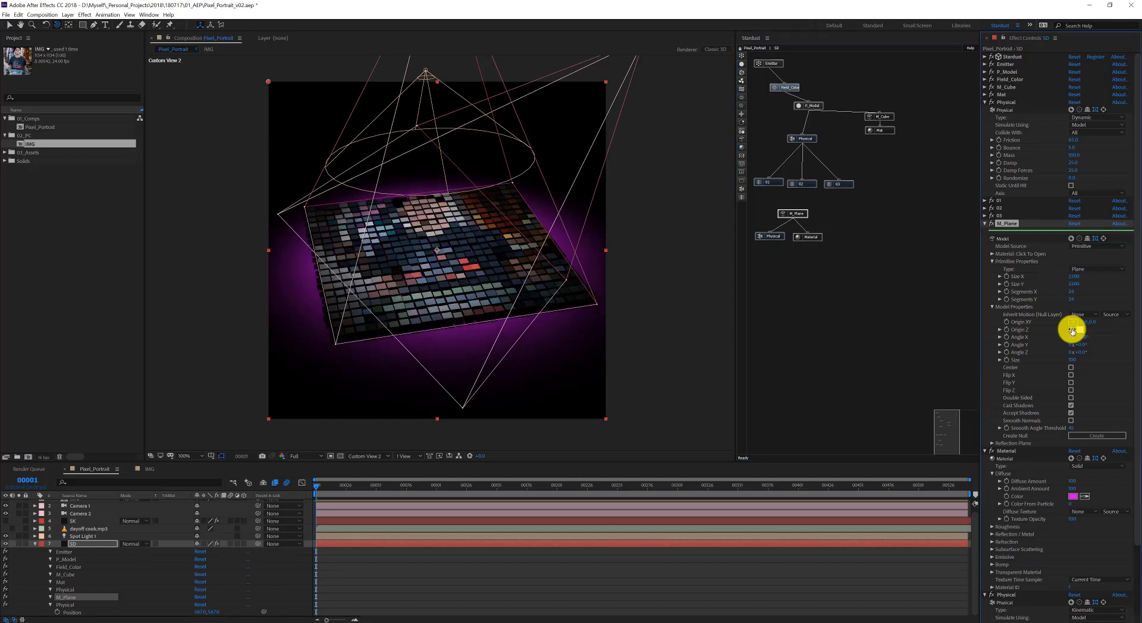
key("Return")
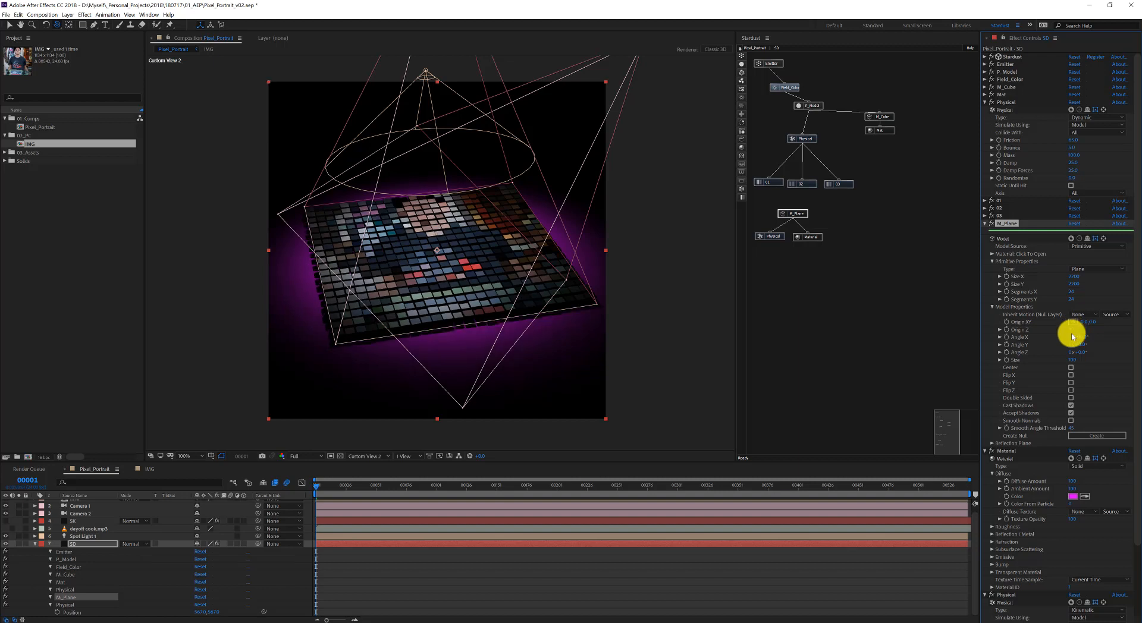
Deselect everything, preview the particle animation, and go to frame 25
key("ctrl+shift+a")
key("space")
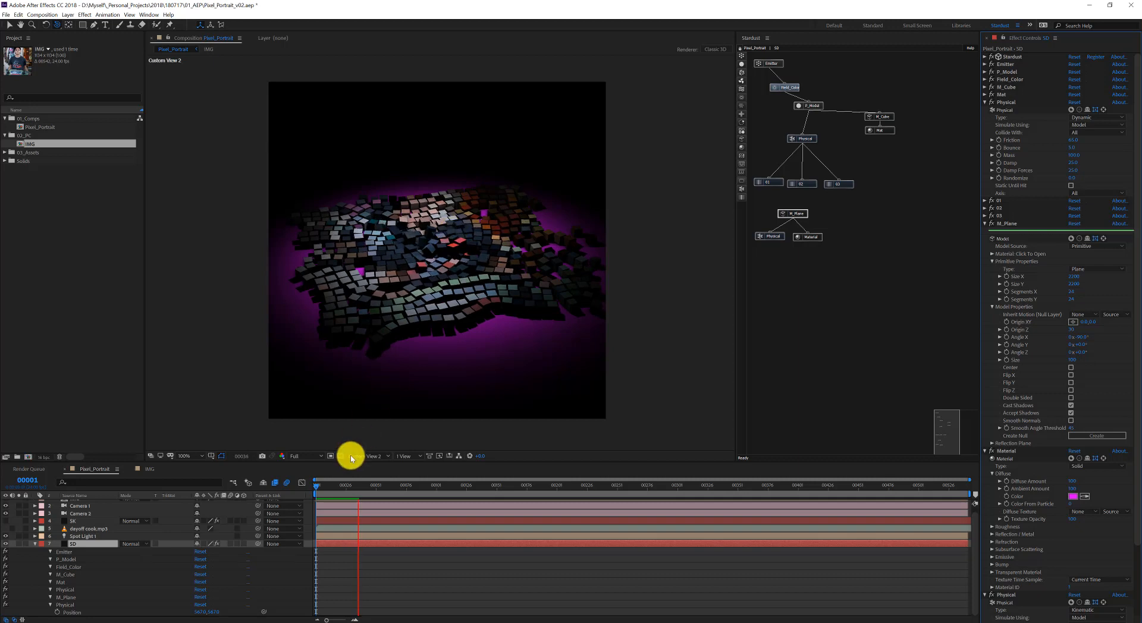
key("space")
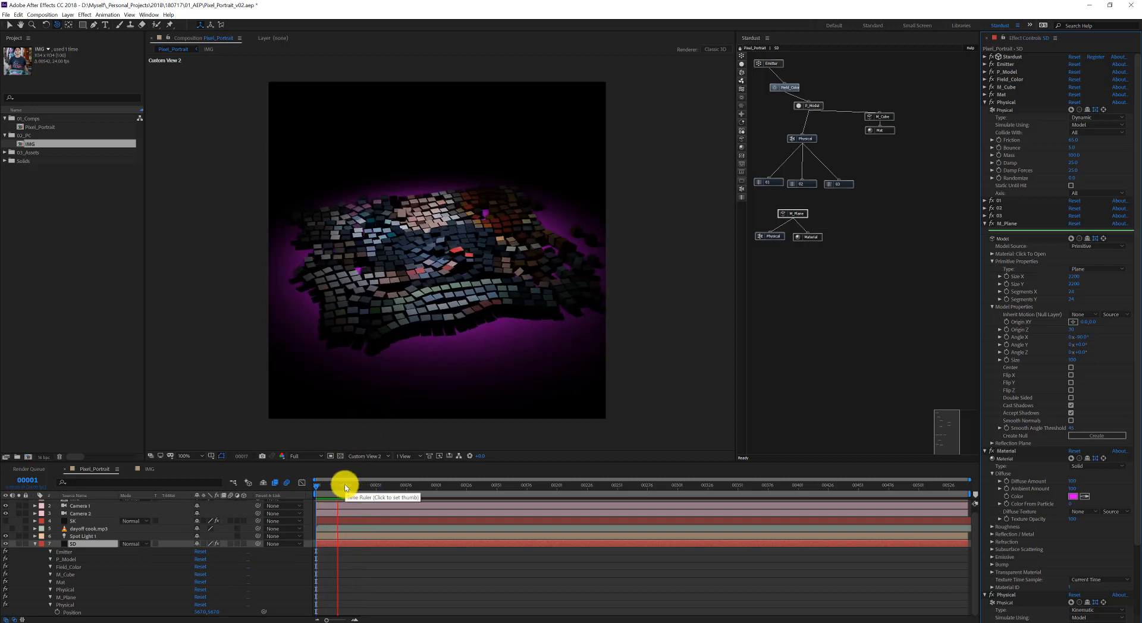
left_click(345, 486)
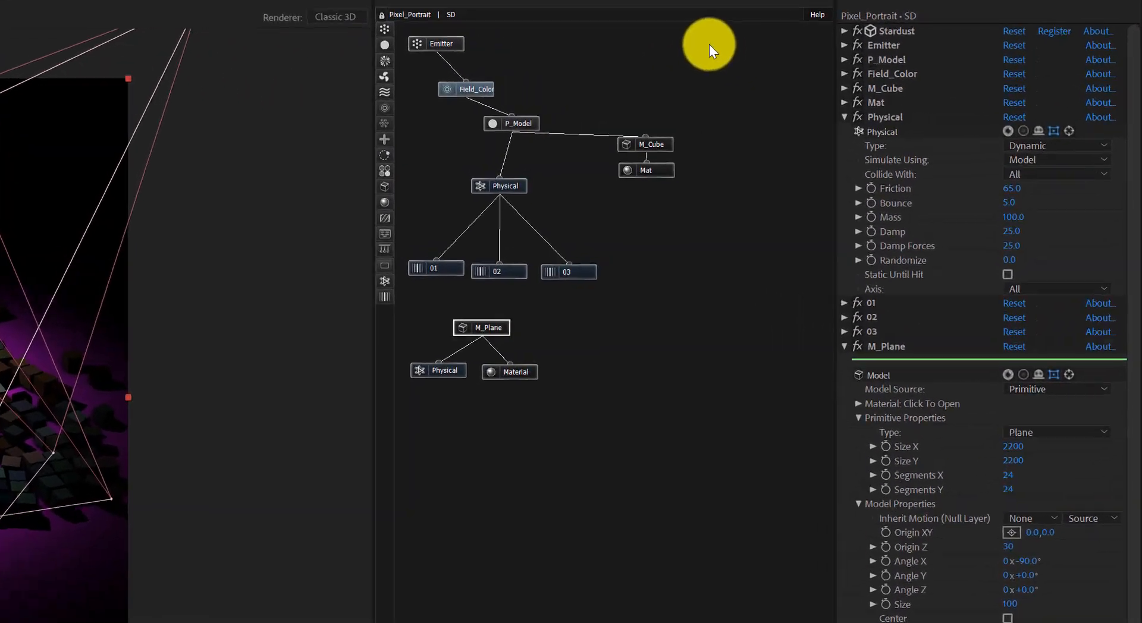
Select all nodes of the Stardust graph, from the Emitter to M_Plane's Physical and Material, to review the whole setup
left_click_drag(689, 38, 389, 350)
left_click(483, 519)
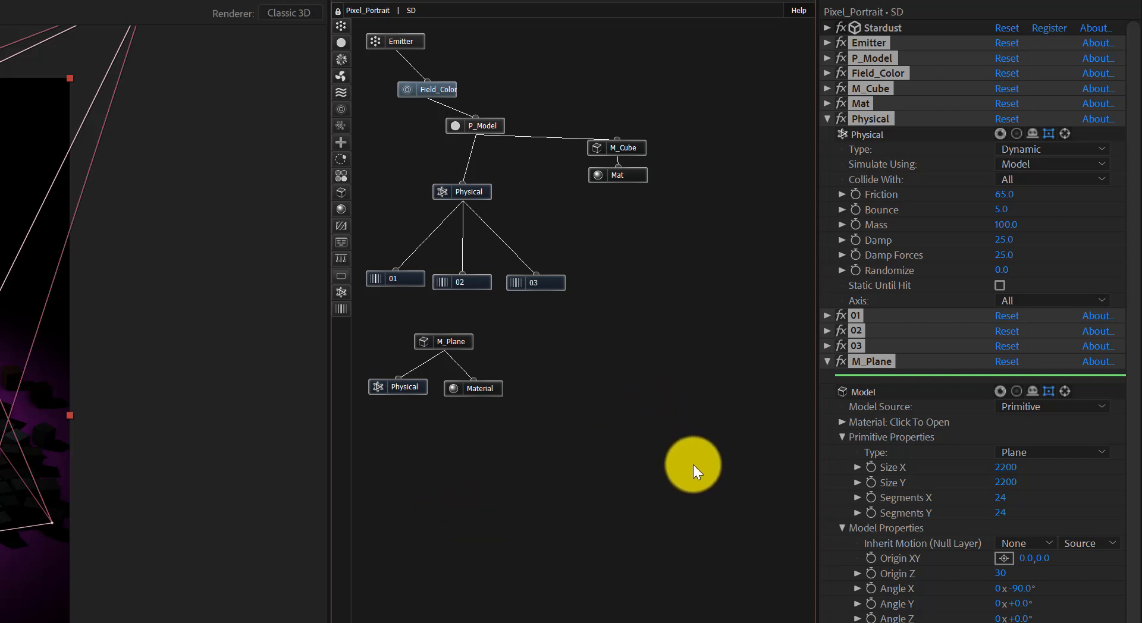
left_click_drag(694, 465, 394, 40)
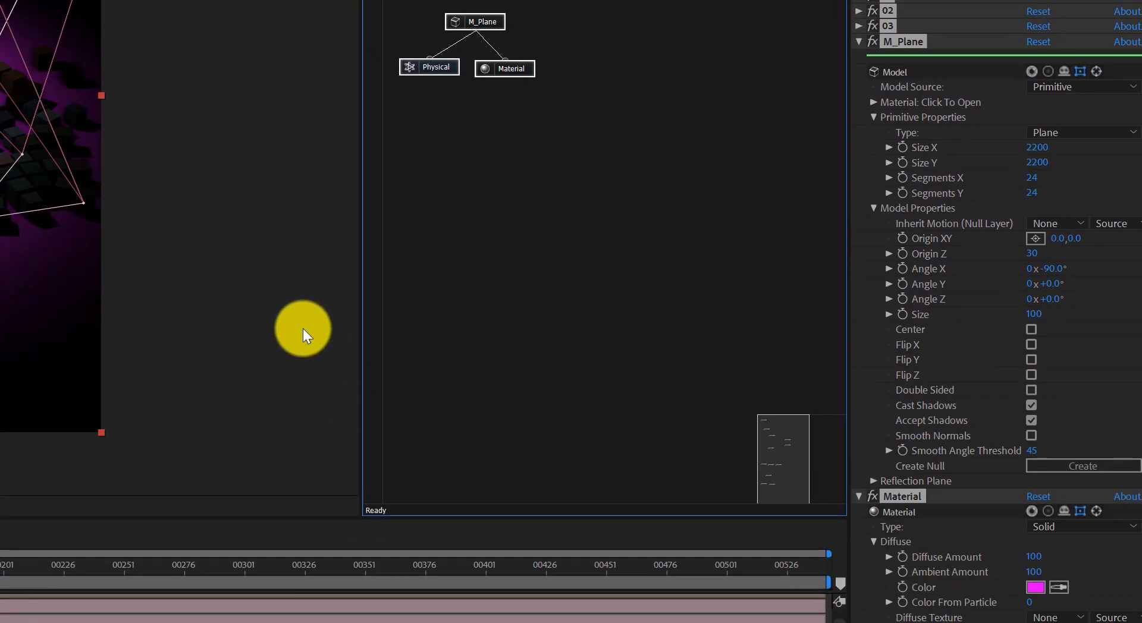
Create a 1000 × 1000 px composition named Pixel_Grid_Test at 24 fps with a duration of 300 frames
key("ctrl+n")
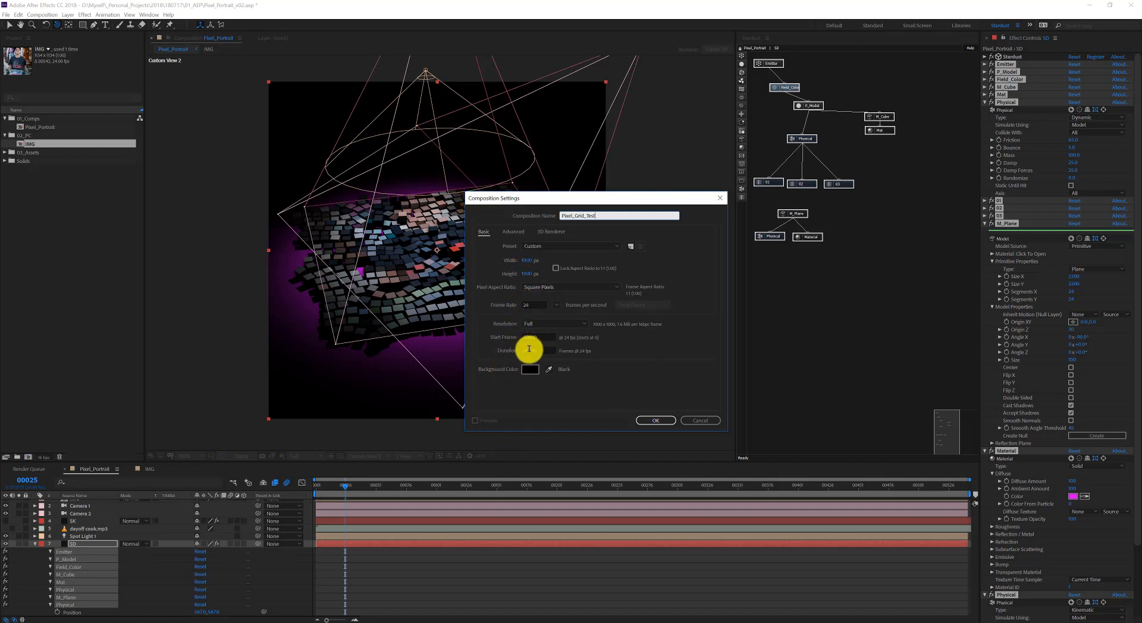
left_click_drag(528, 350, 546, 351)
type("300")
key("Return")
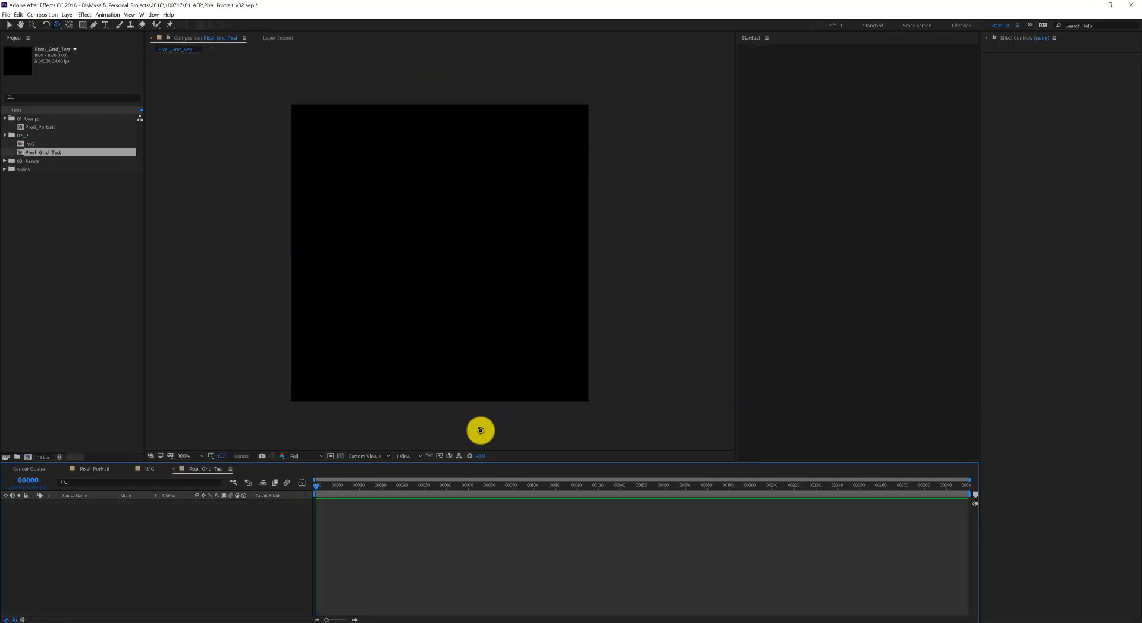
Create a solid named SD in Pixel_Grid_Test and apply the Stardust effect to it
key("ctrl+y")
type("SD")
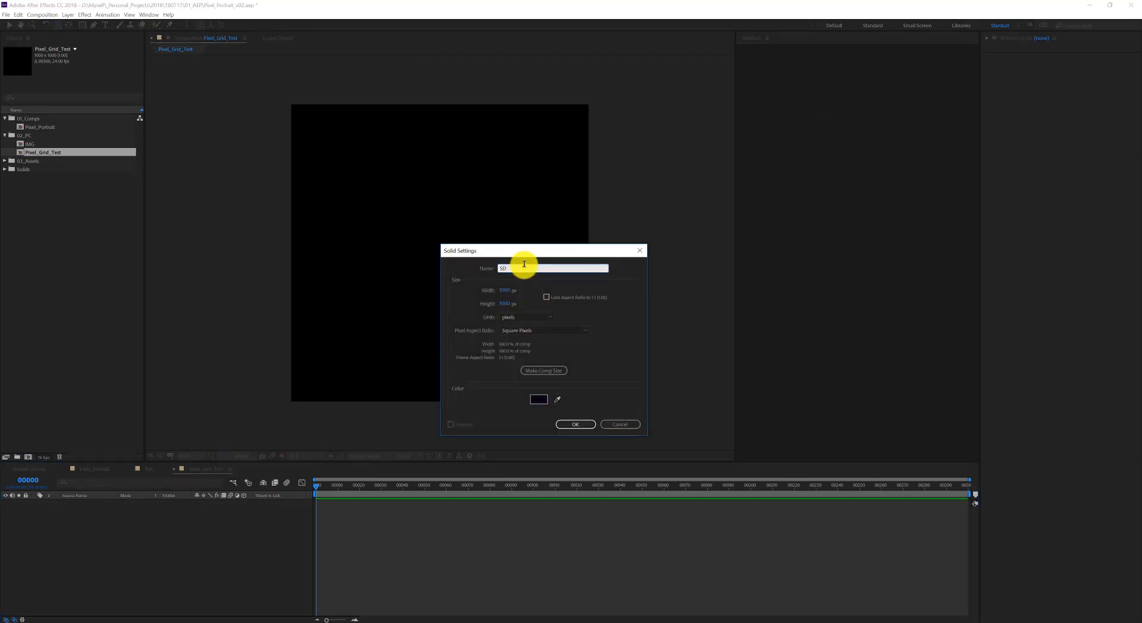
key("Return")
key("ctrl+space")
left_click(450, 235)
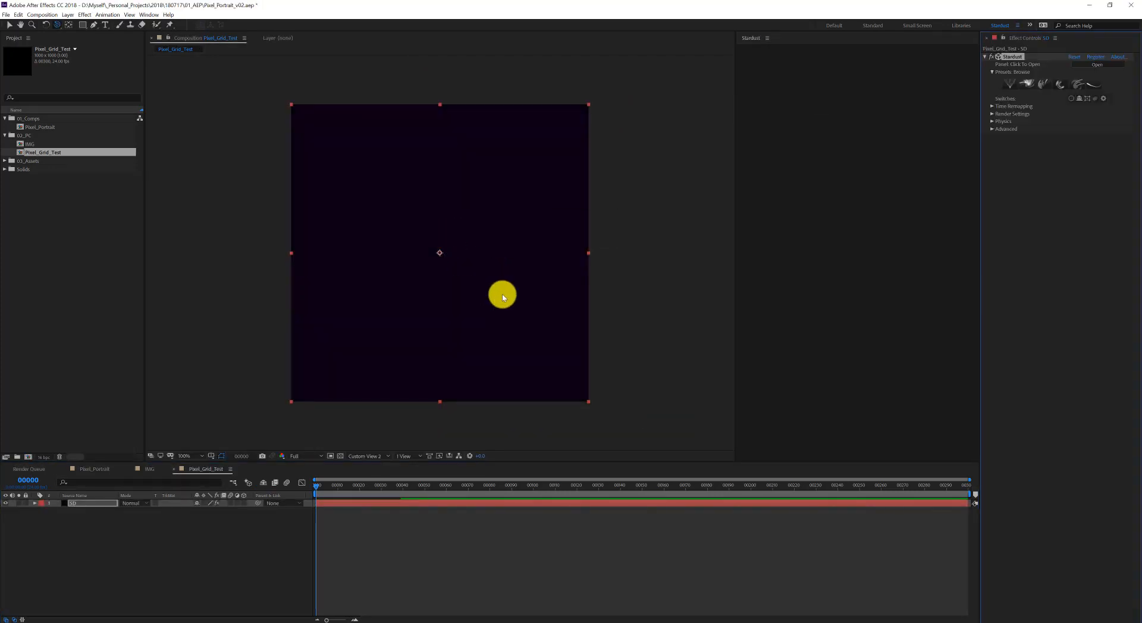
Create a solid named BG, place it behind the SD layer, and go to frame 27
key("ctrl+y")
type("BG")
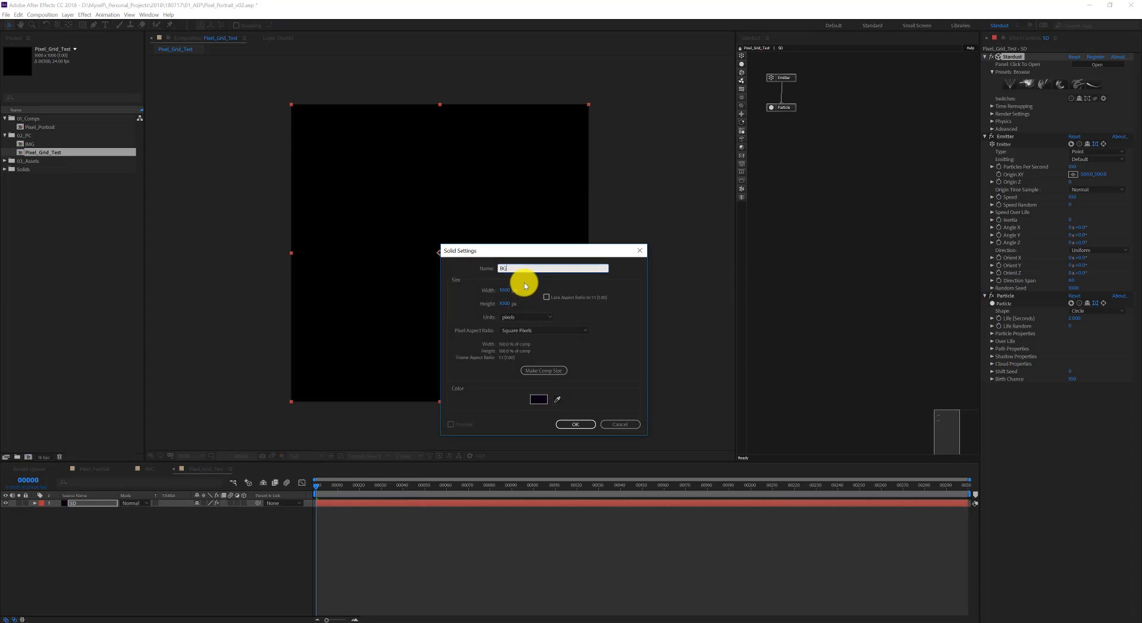
key("Return")
key("ctrl+[")
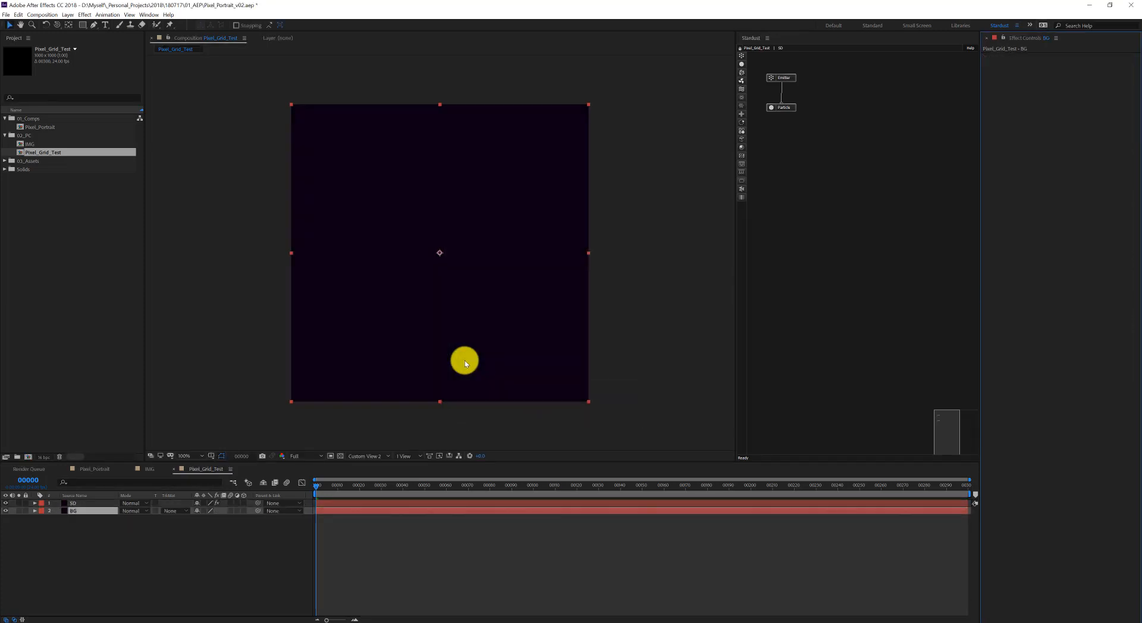
left_click_drag(330, 484, 373, 482)
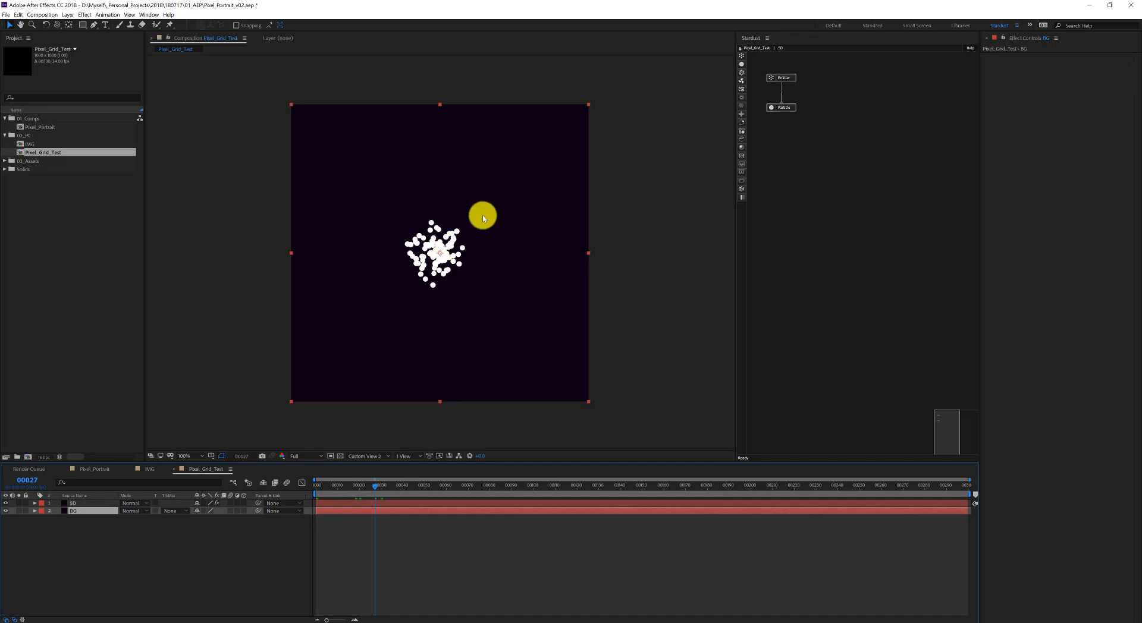
Create a camera named Cam_01 with the 50mm preset and view the composition through it
left_click(87, 505)
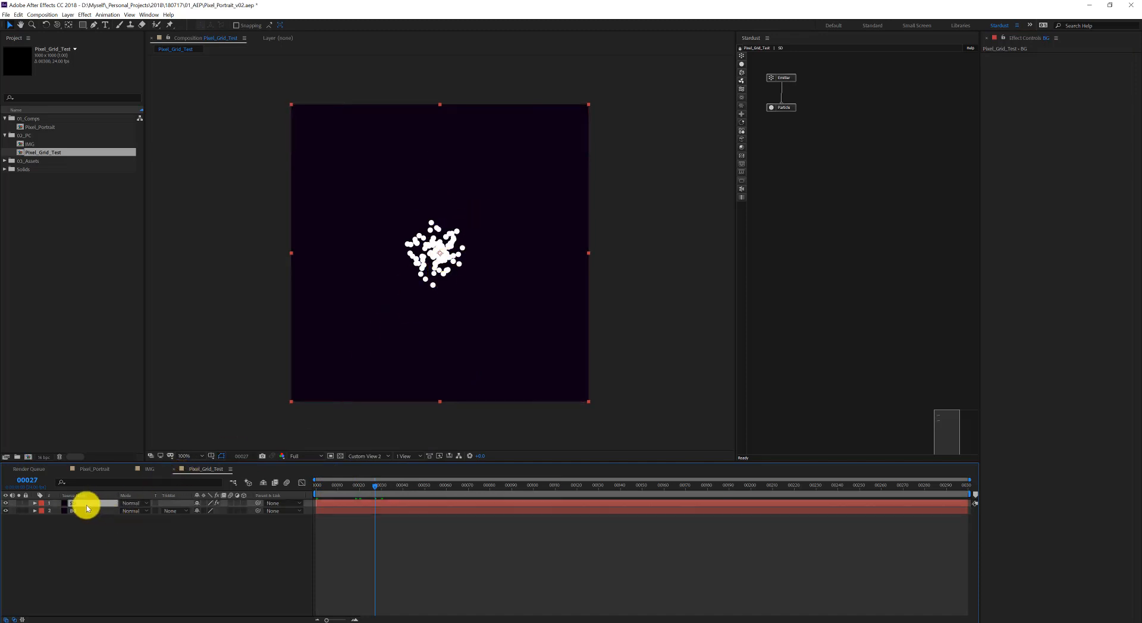
right_click(107, 526)
mouse_move(154, 531)
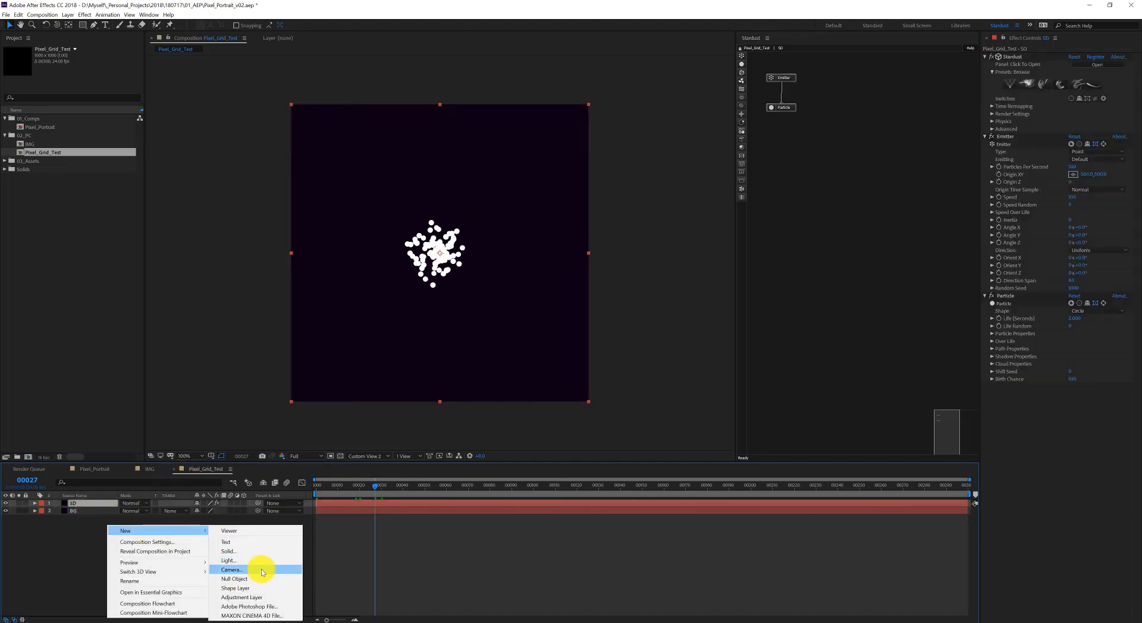
left_click(262, 571)
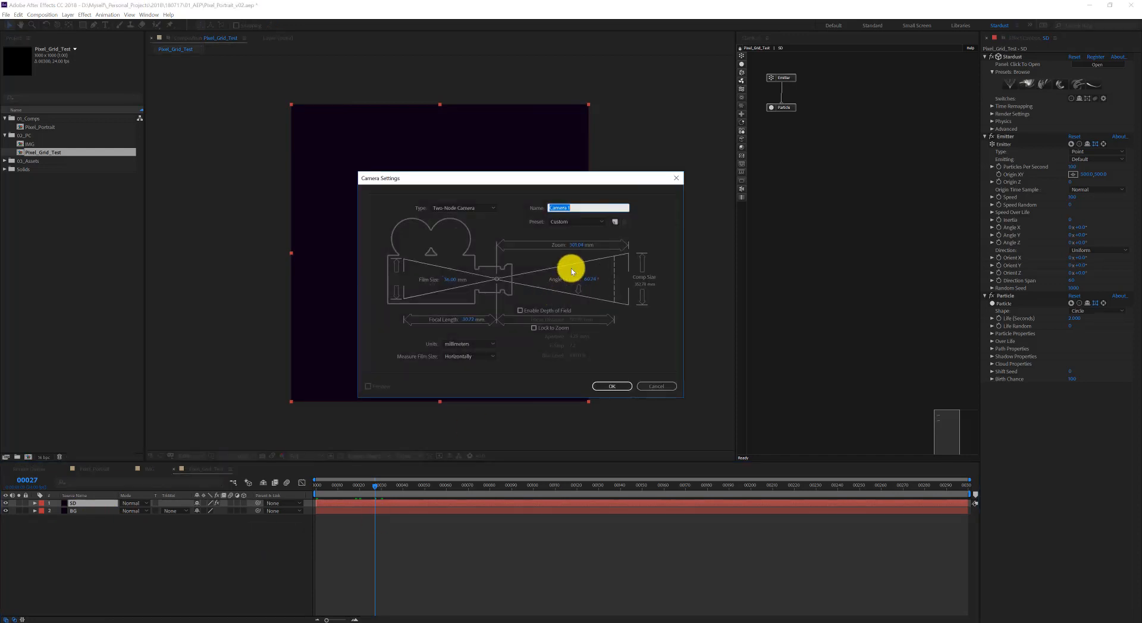
type("Cam_01")
left_click(555, 221)
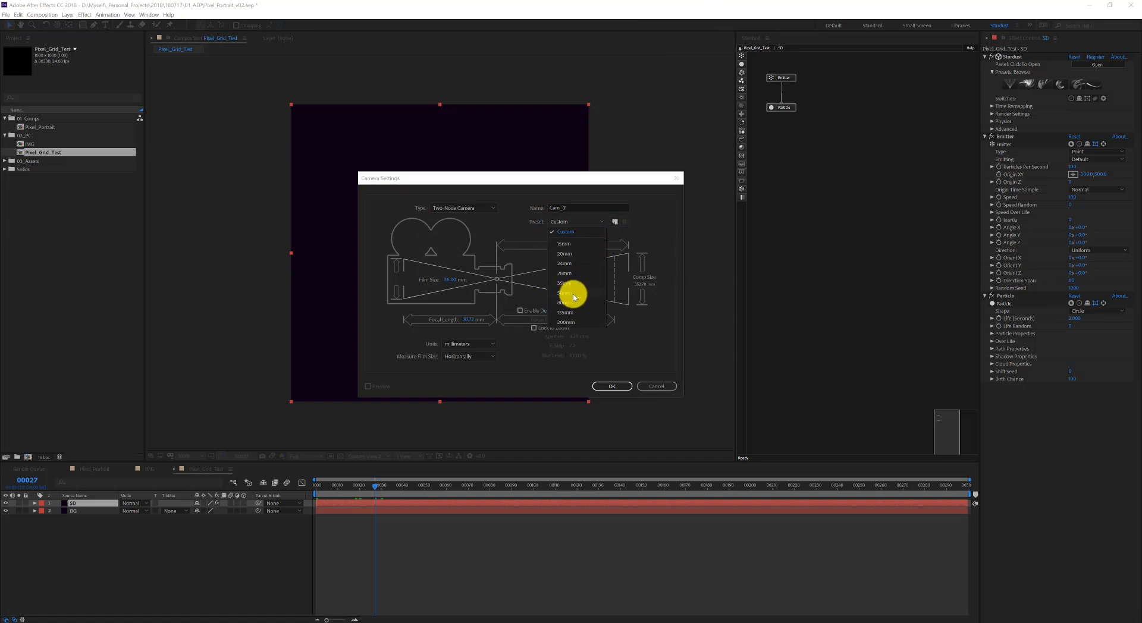
left_click(573, 293)
left_click(606, 389)
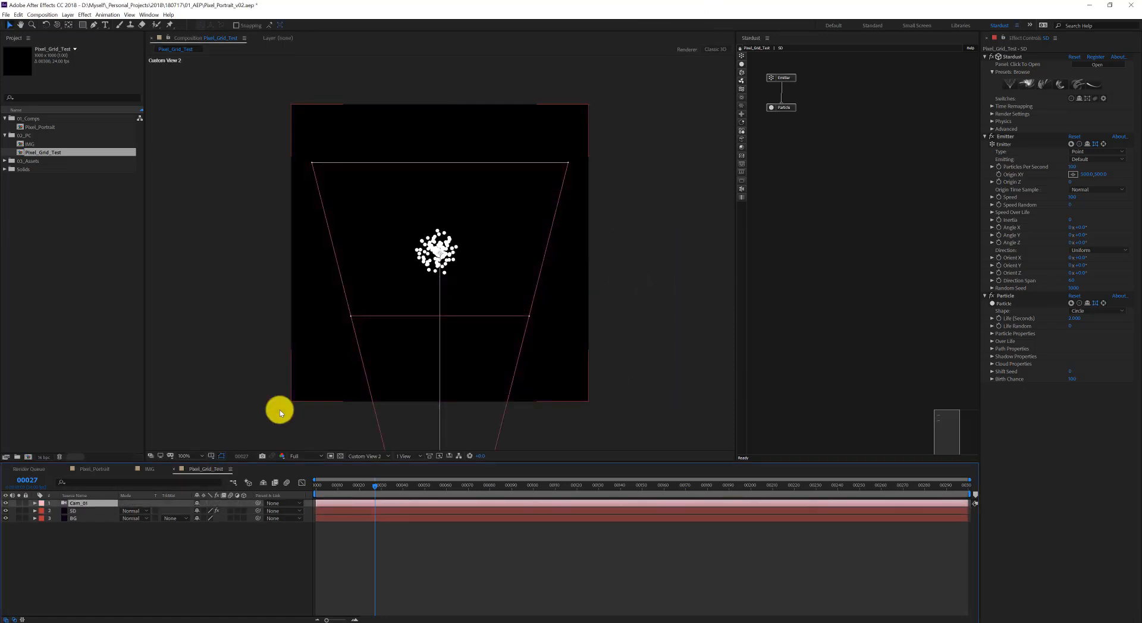
left_click(366, 456)
left_click(372, 479)
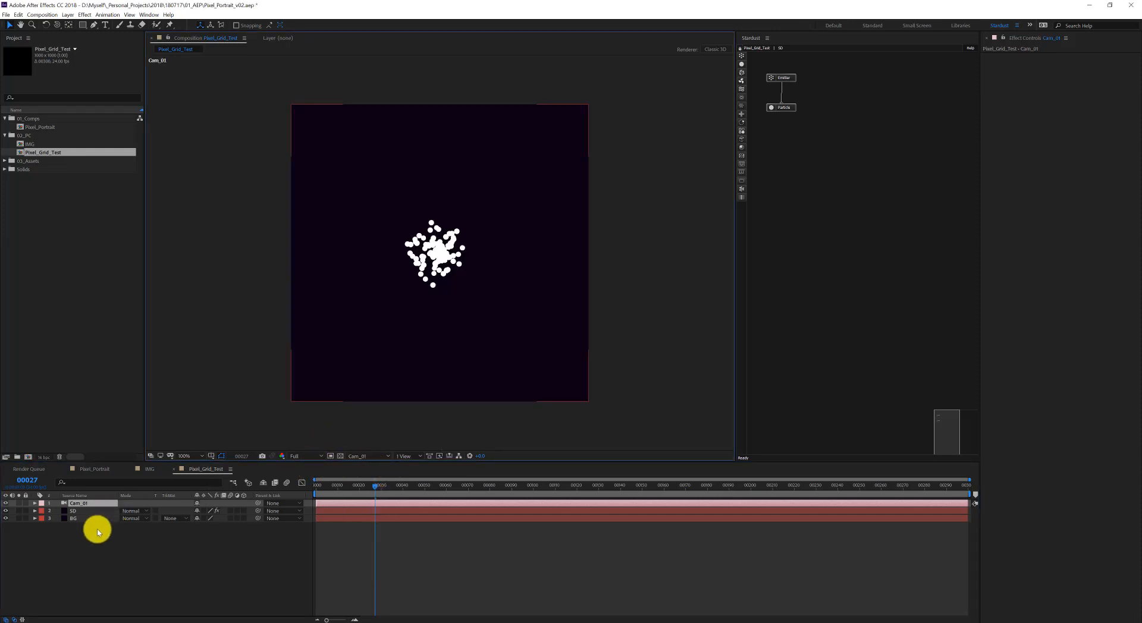
Add a null object, make it a 3D layer, and orbit Cam_01 slightly around the particles
key("ctrl+alt+shift+y")
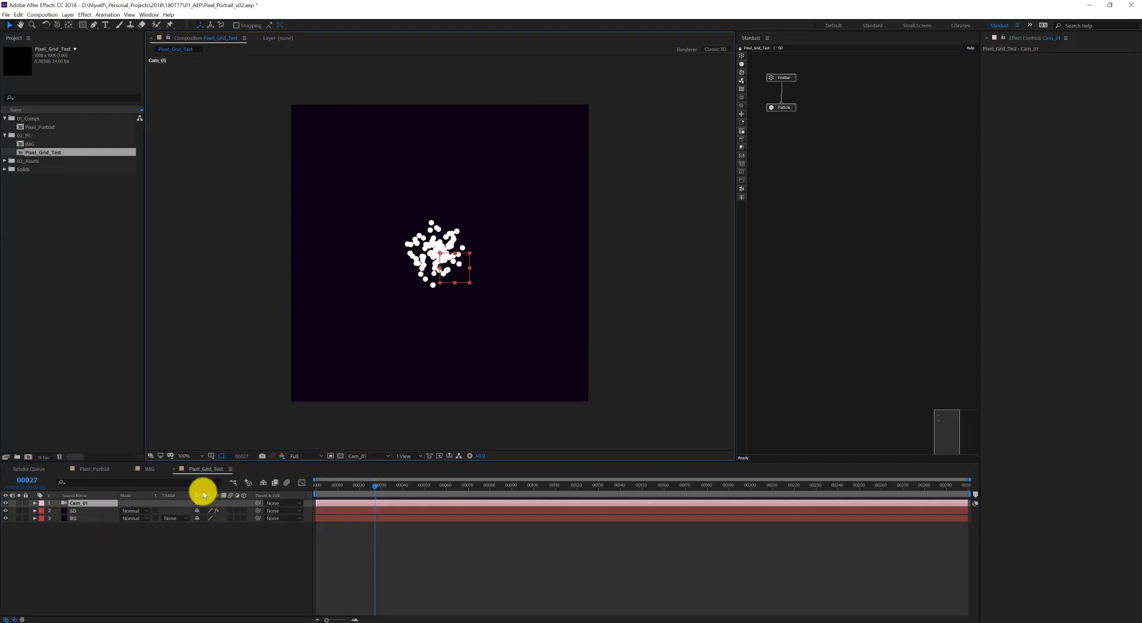
left_click(244, 504)
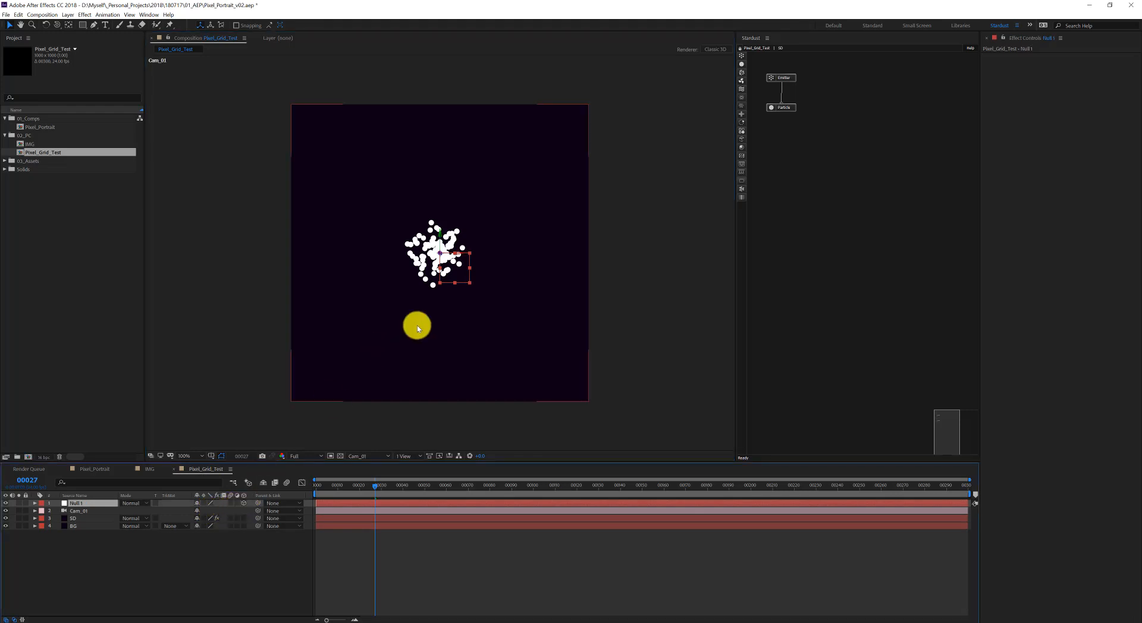
key("w")
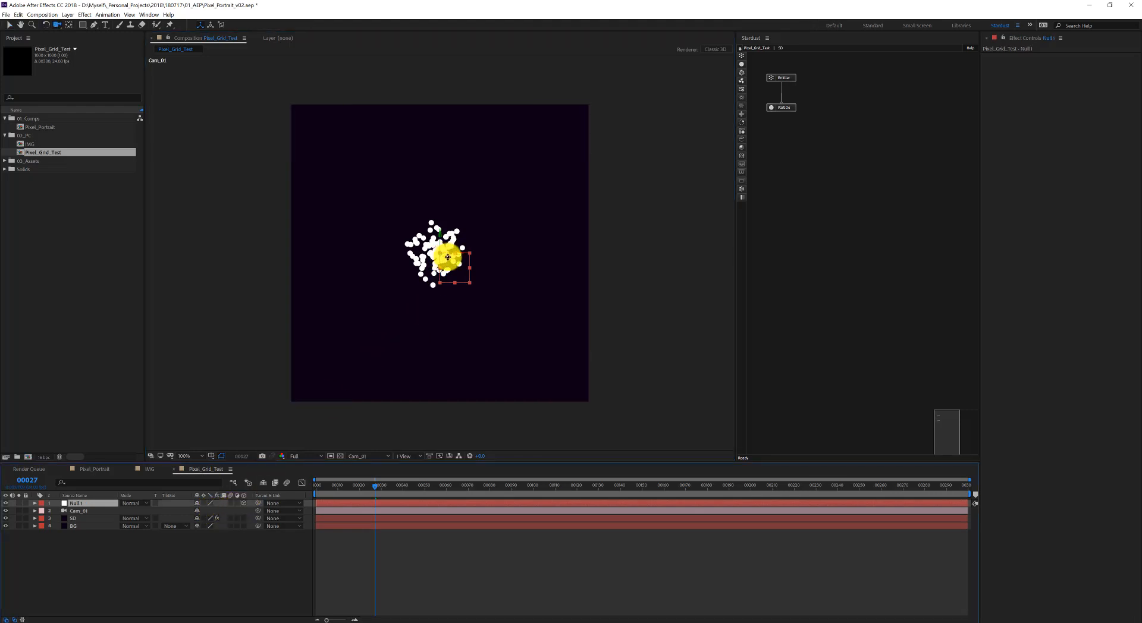
key("c")
left_click_drag(447, 257, 485, 272)
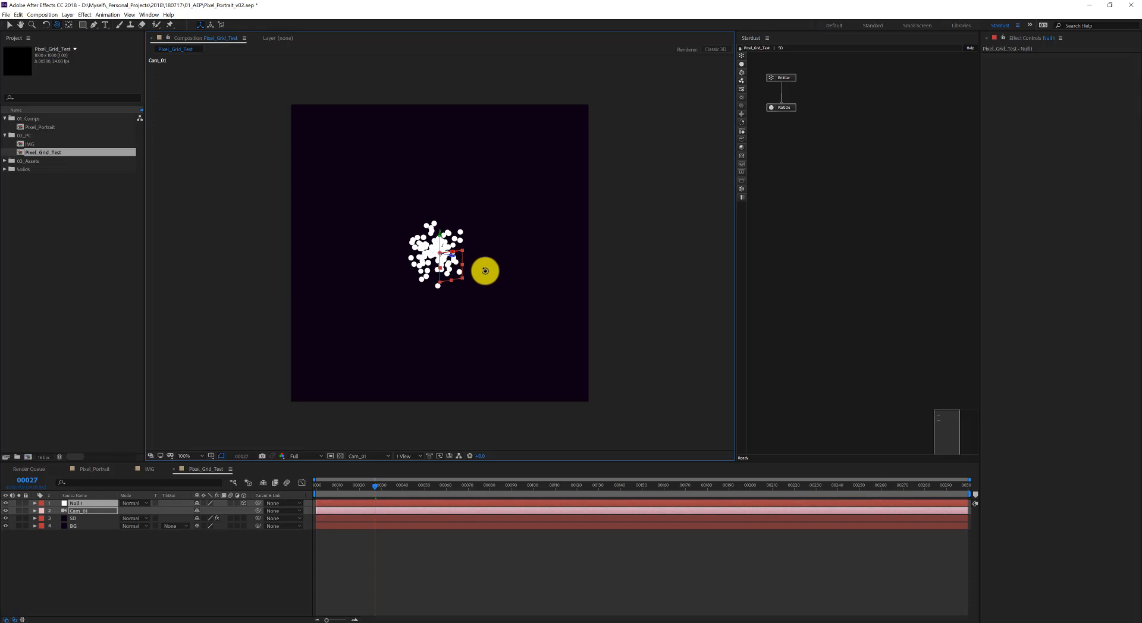
key("v")
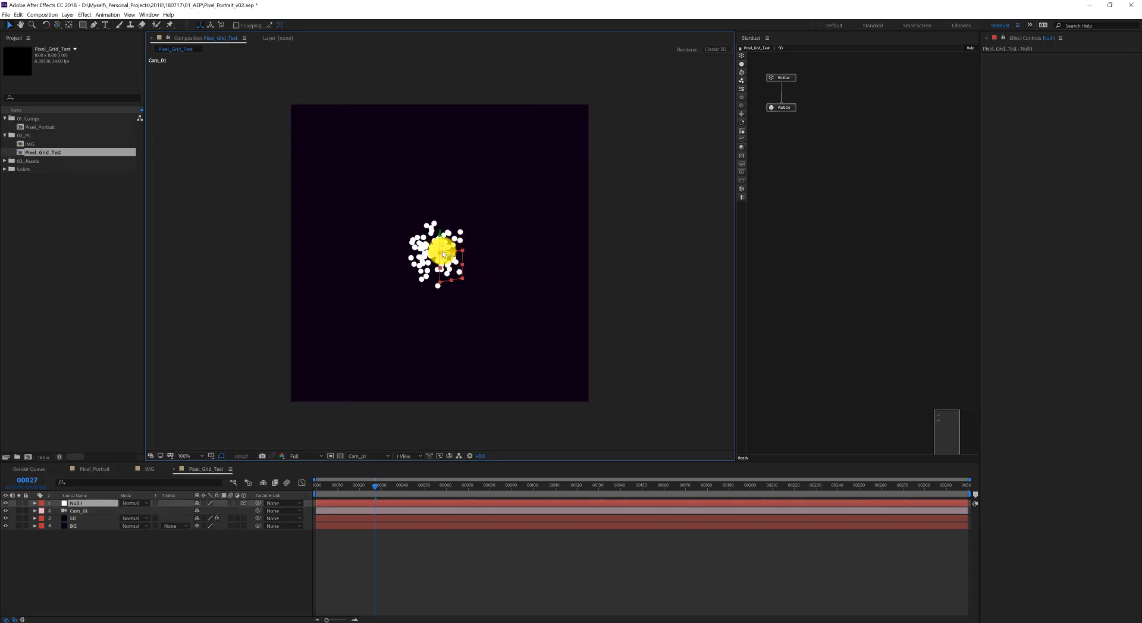
Set the Emitter to type Grid, emitting Once, with 1 particle per second and a speed of 0
left_click(778, 89)
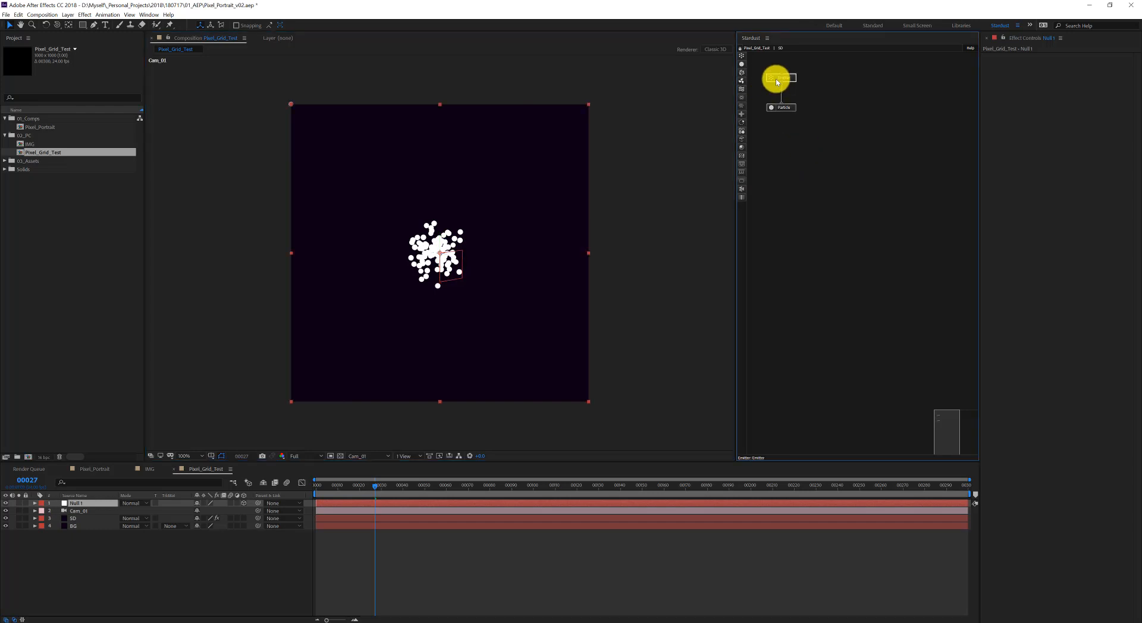
left_click(1066, 161)
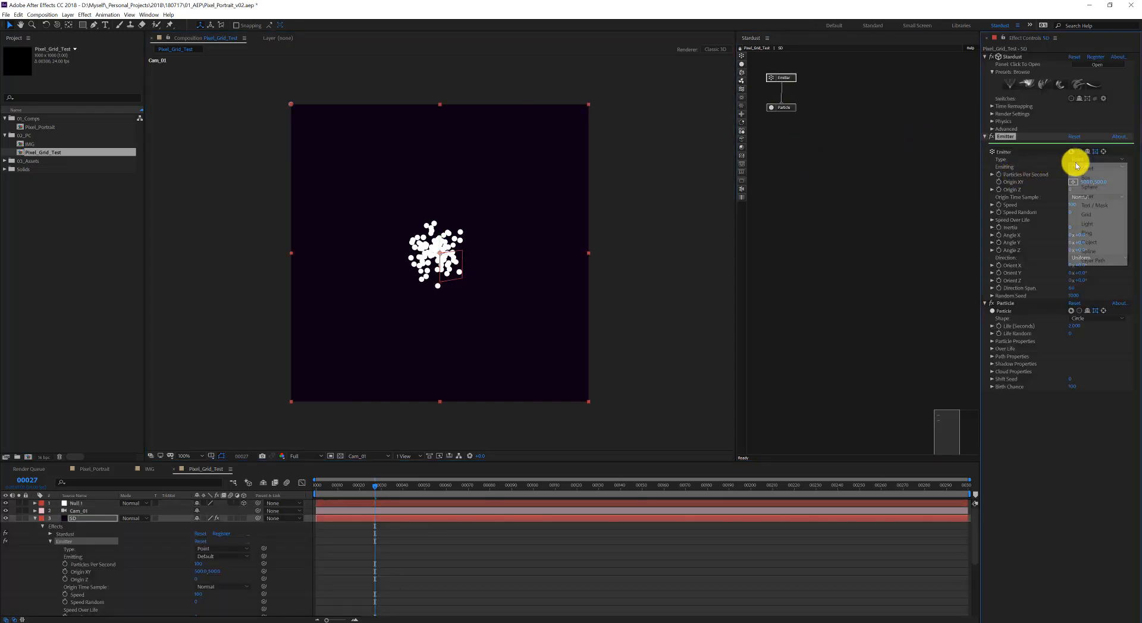
left_click(1090, 220)
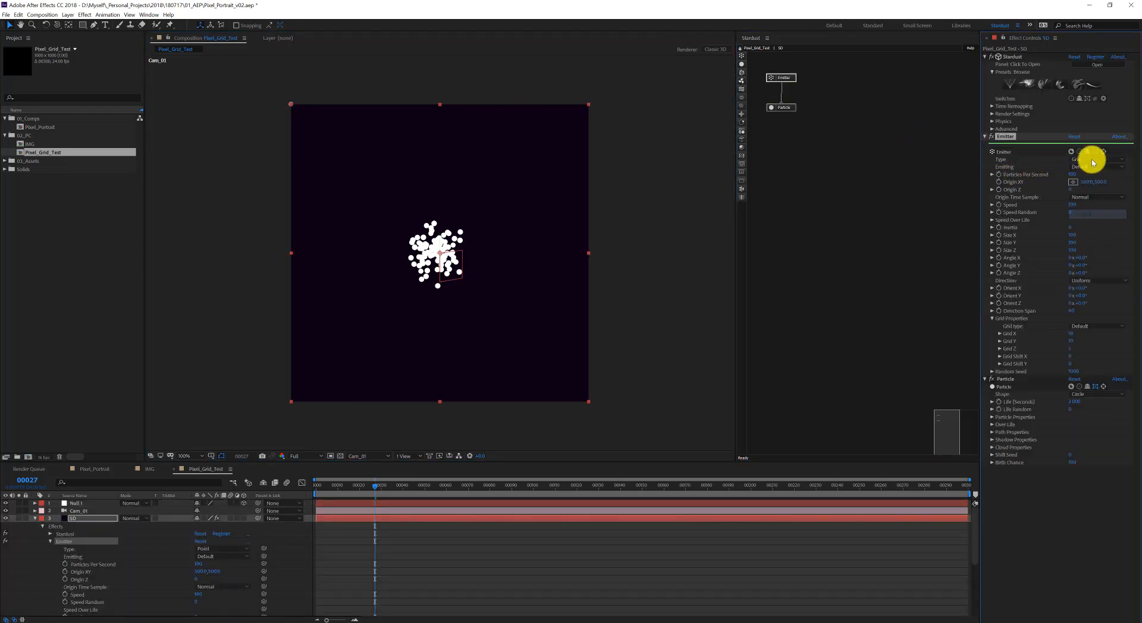
left_click(1087, 165)
left_click(1079, 184)
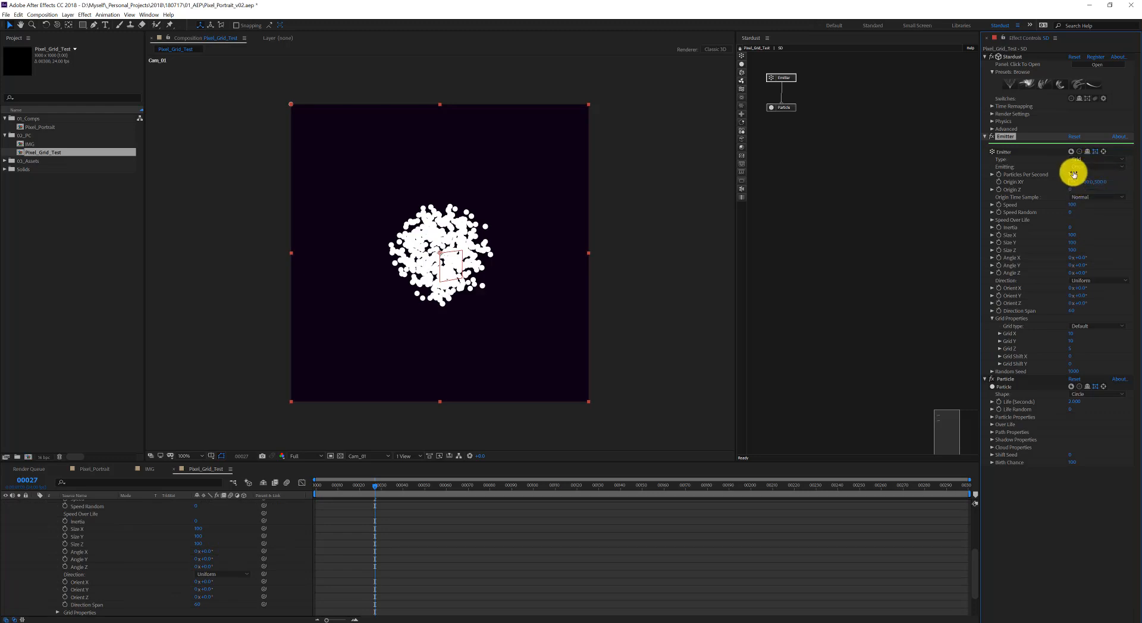
key("Return")
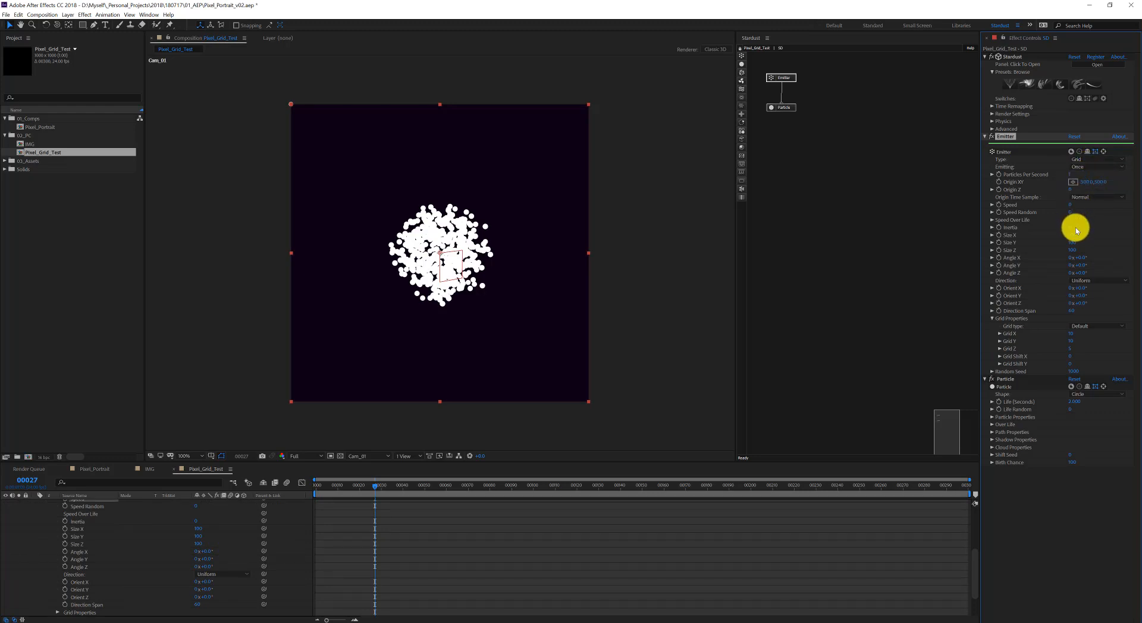
Set the Emitter's Size X and Size Y to 1000, Size Z to 1, and Grid Z to 1
left_click(1073, 235)
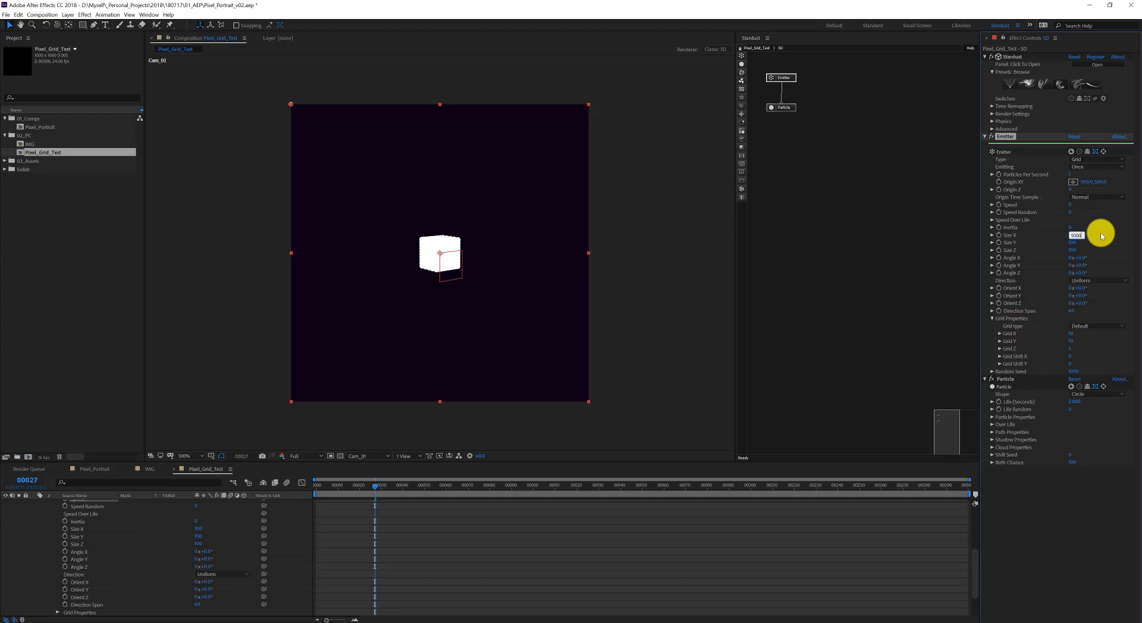
key("Tab")
type("1000")
key("Tab")
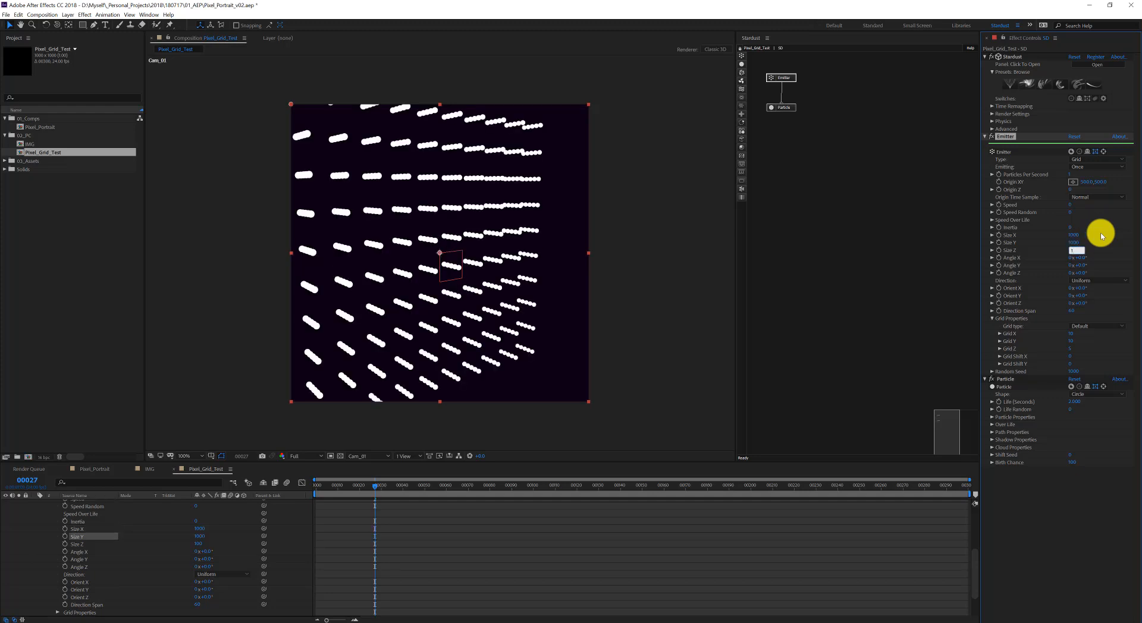
type("1")
key("Return")
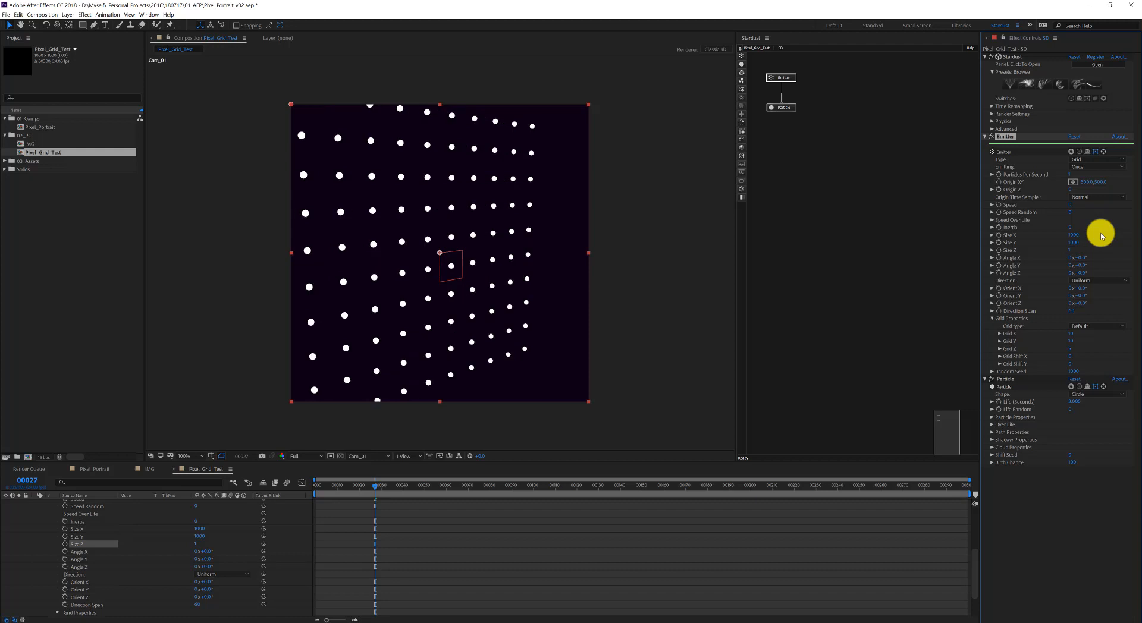
left_click(1071, 349)
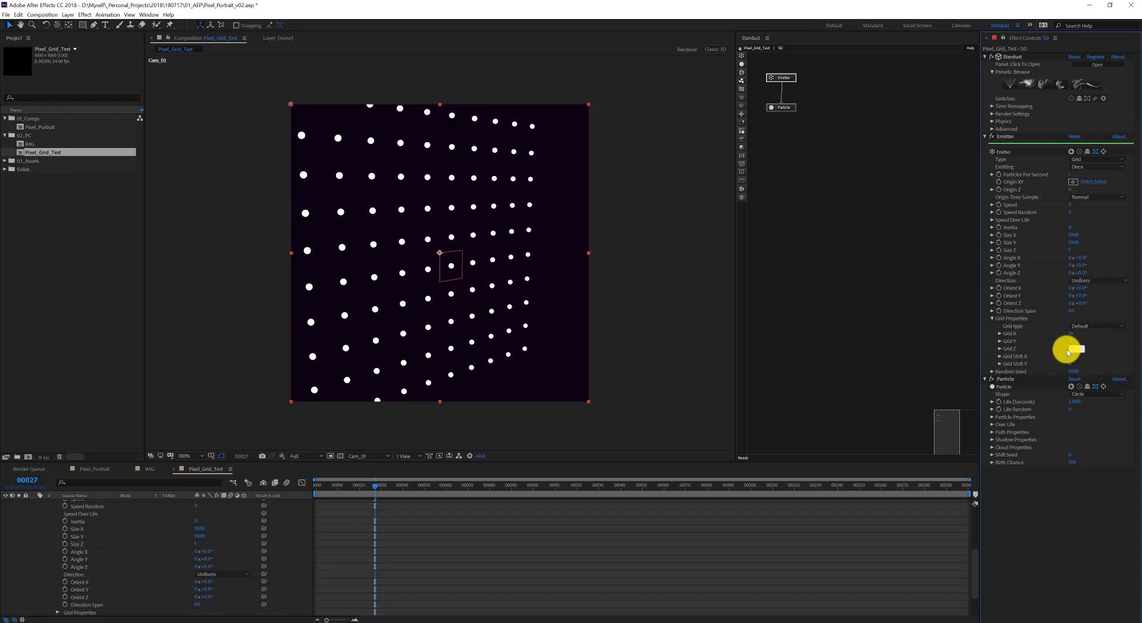
key("Return")
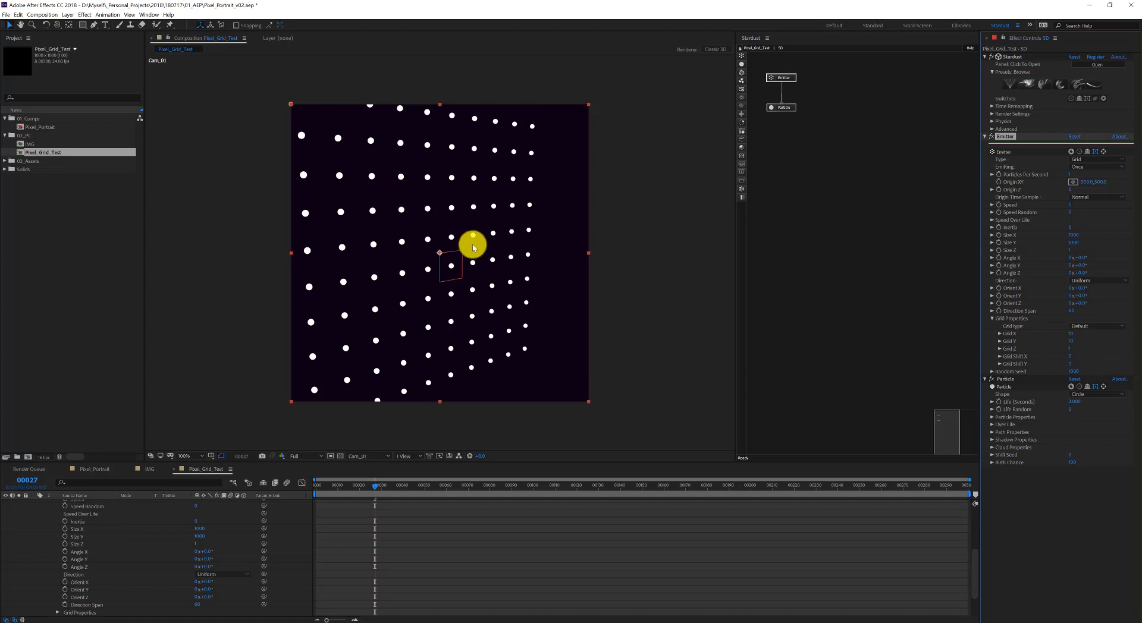
Set the Emitter's Angle X to -90° and orbit the camera to look at the grid from above
key("c")
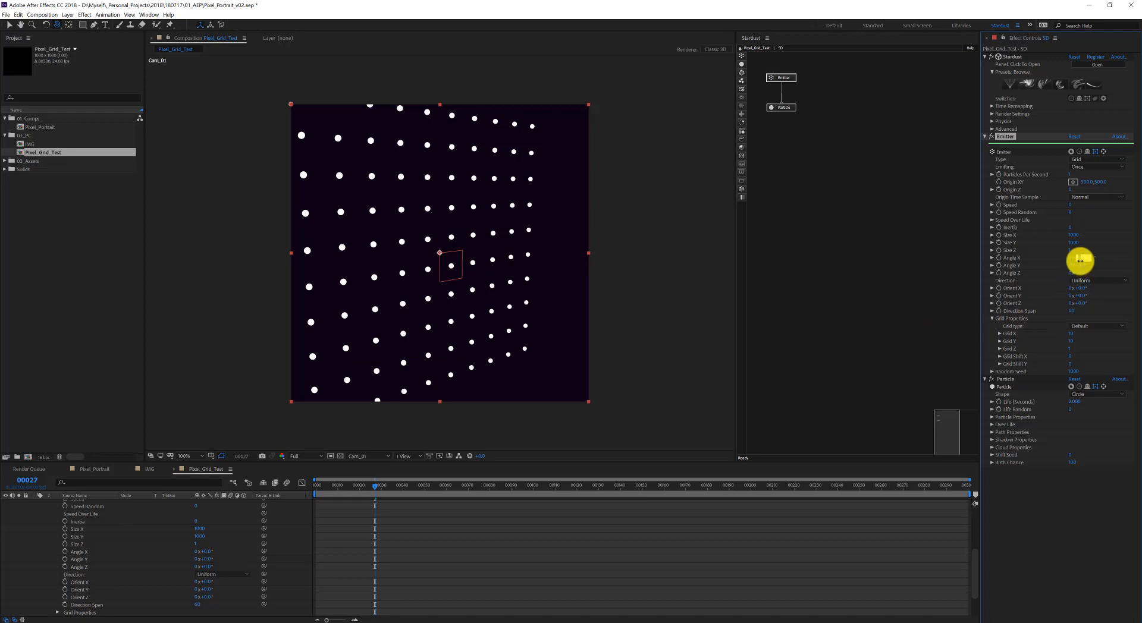
left_click_drag(1080, 260, 709, 299)
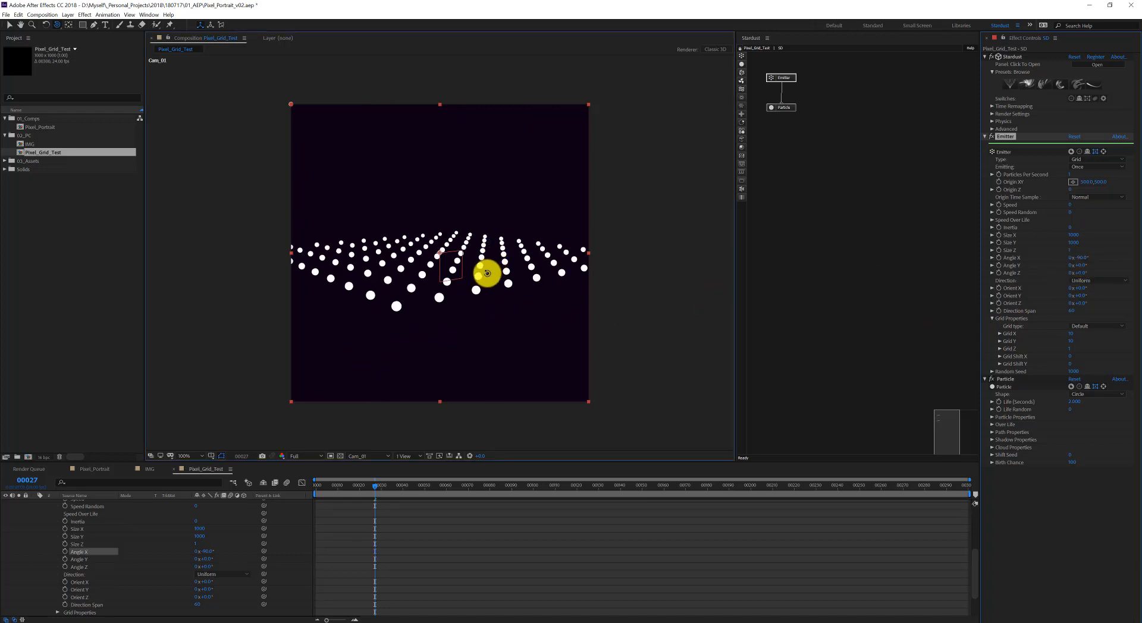
left_click_drag(484, 272, 452, 344)
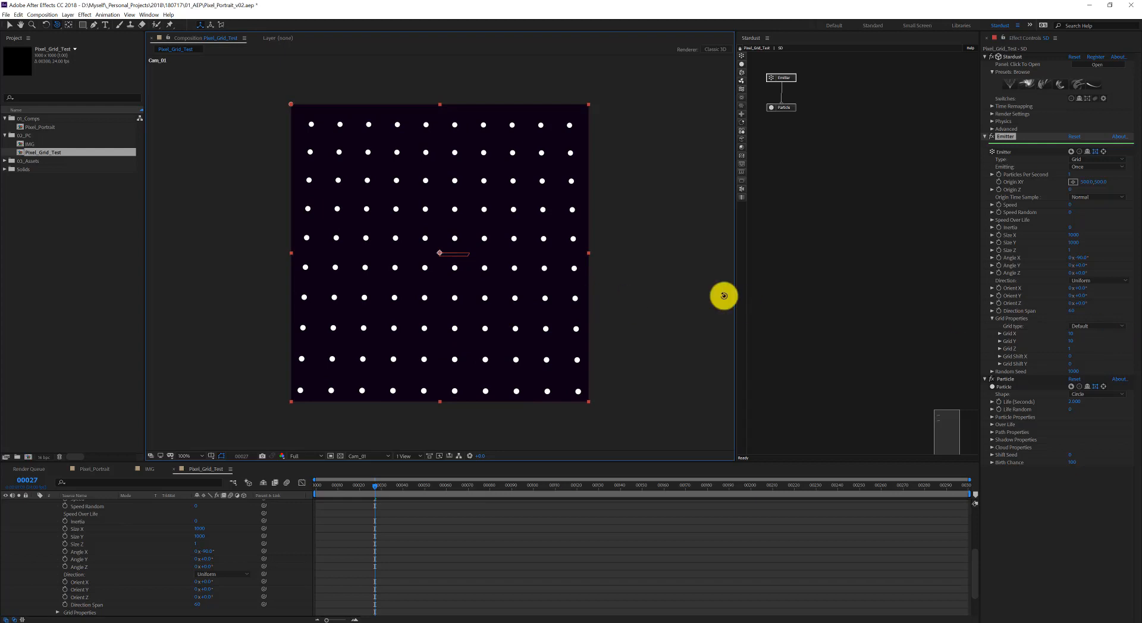
Set the Particle's life to 22 seconds and its shape to Model, and connect a Model node followed by a Material node
left_click(1076, 402)
left_click(1091, 394)
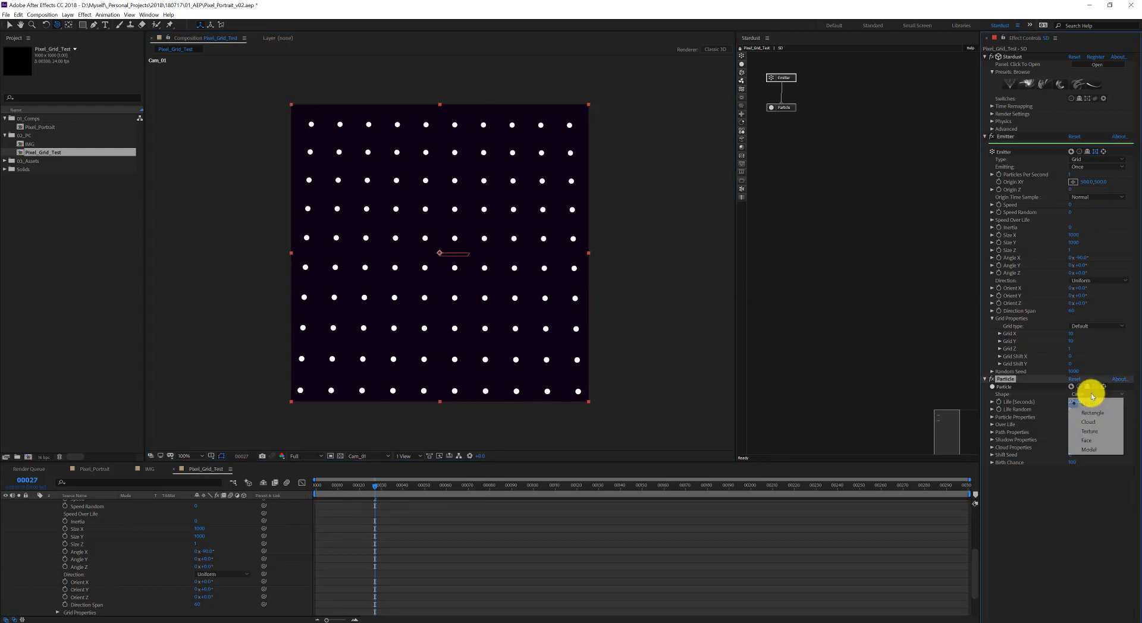
left_click(1091, 450)
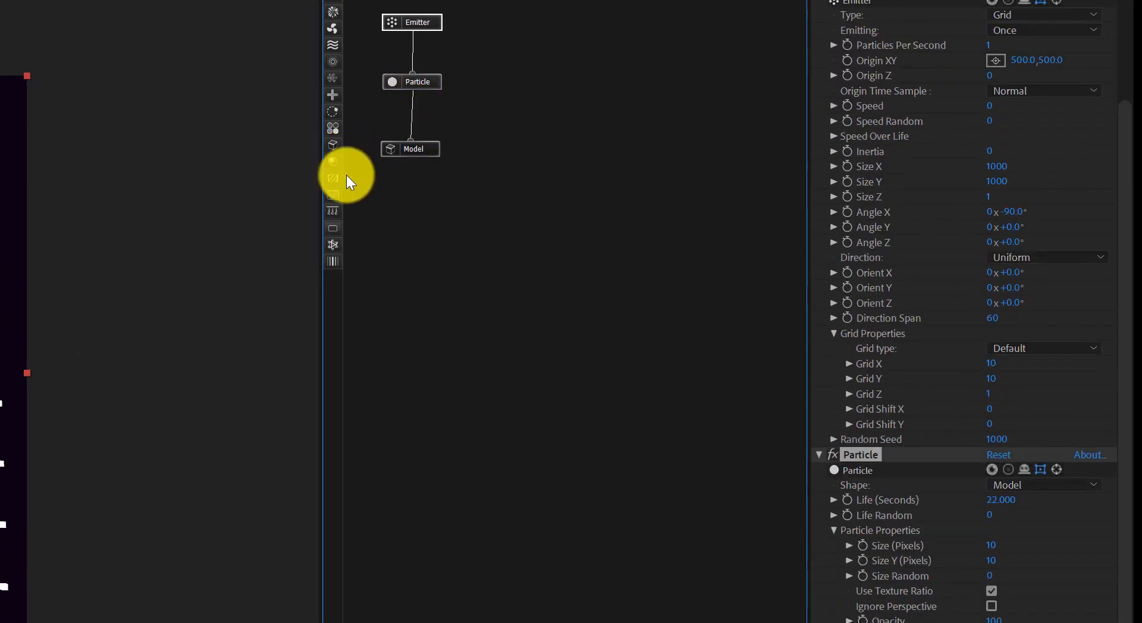
left_click(395, 190)
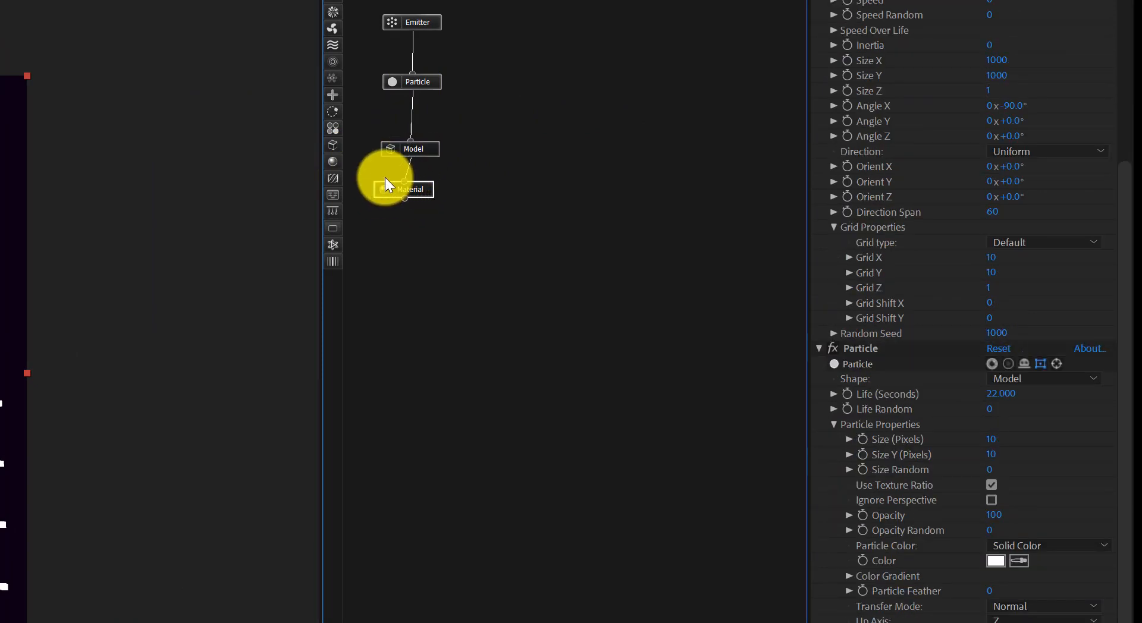
Set the Model's source to Primitive, type Cube, with Segments X, Y and Z set to 1
left_click(393, 148)
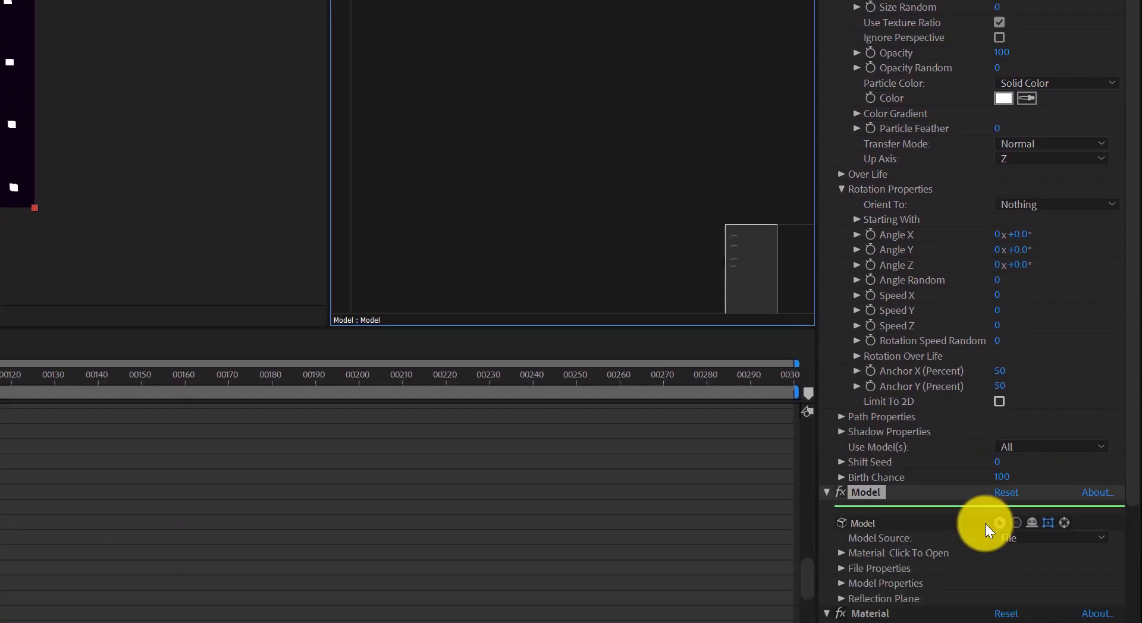
scroll(985, 527, "down", 5)
left_click(1006, 361)
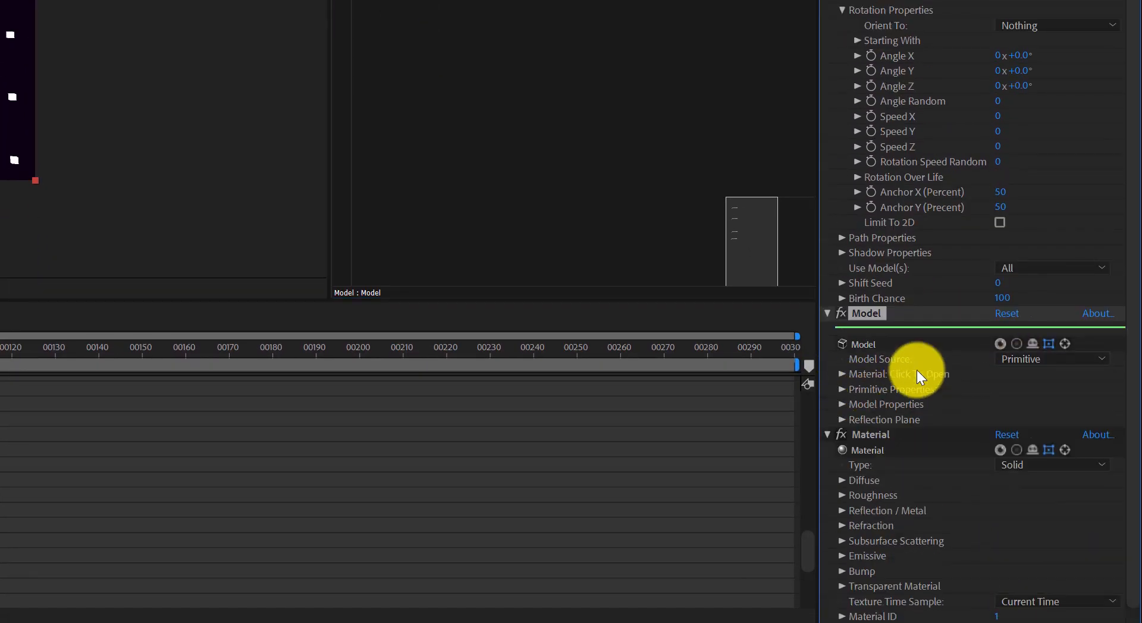
left_click(837, 391)
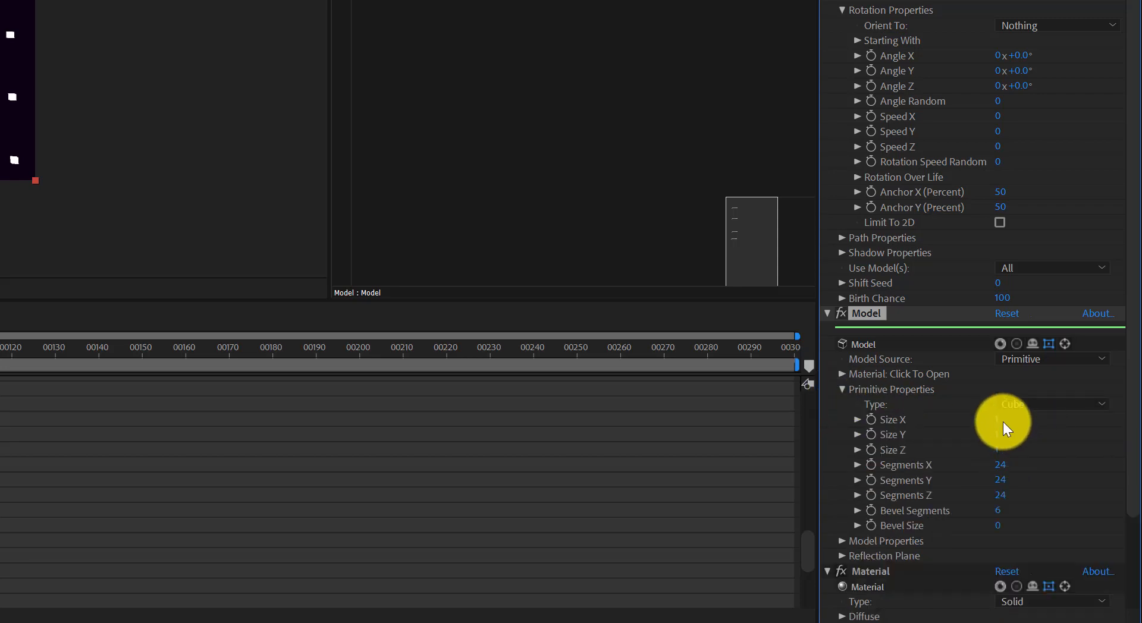
left_click(998, 470)
type("1")
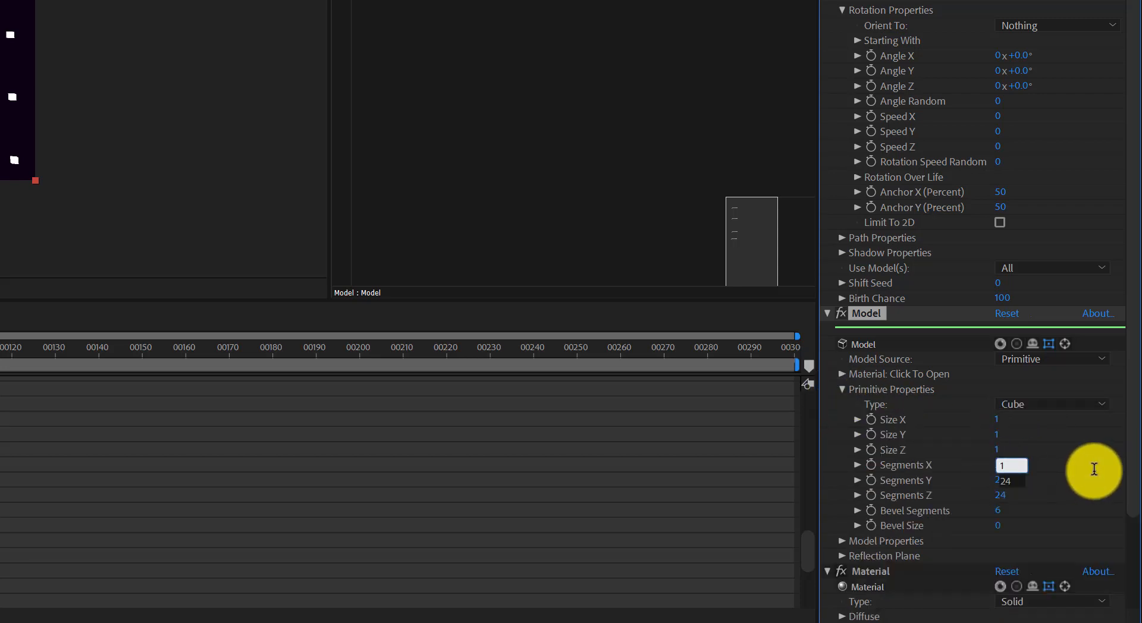
key("Return")
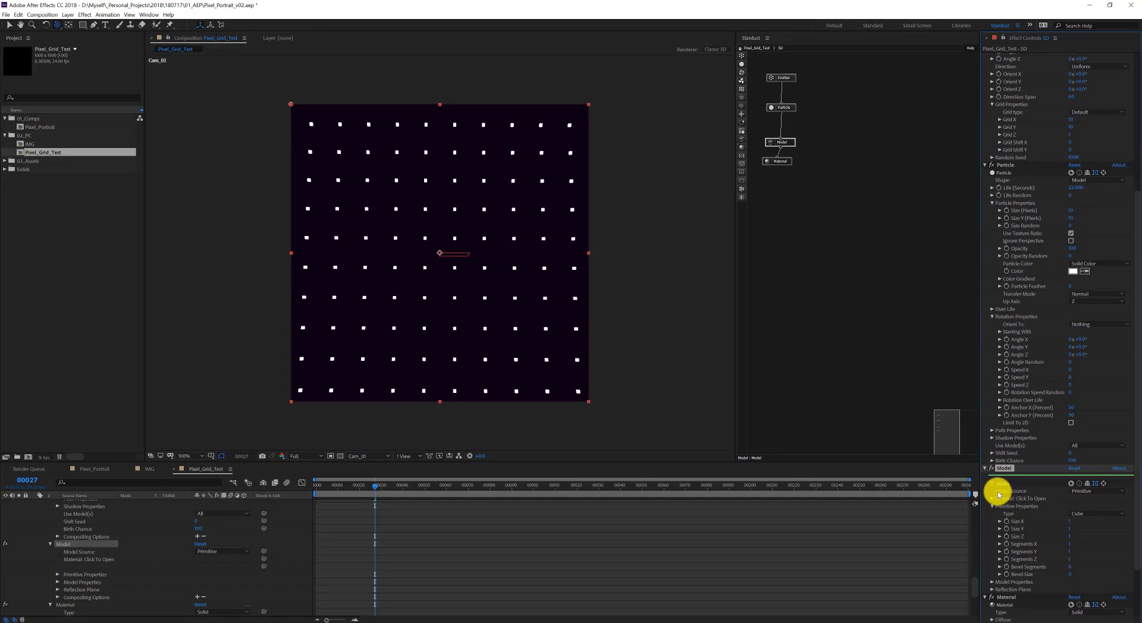
Add a Field node and connect it between the Emitter and the Particle
left_click(985, 470)
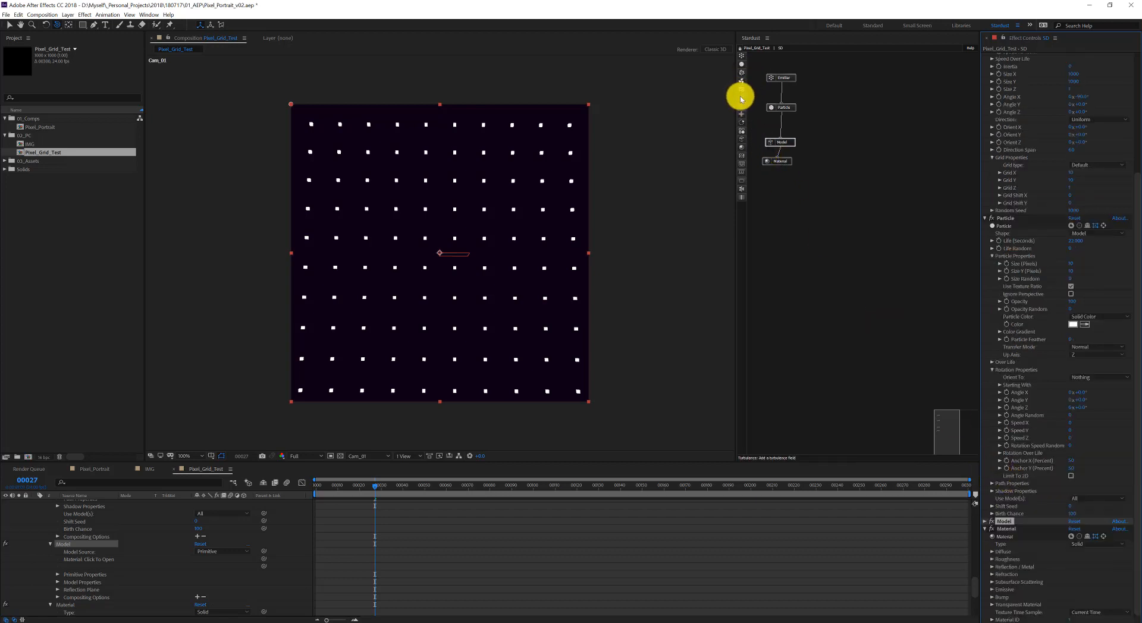
left_click_drag(741, 98, 780, 88)
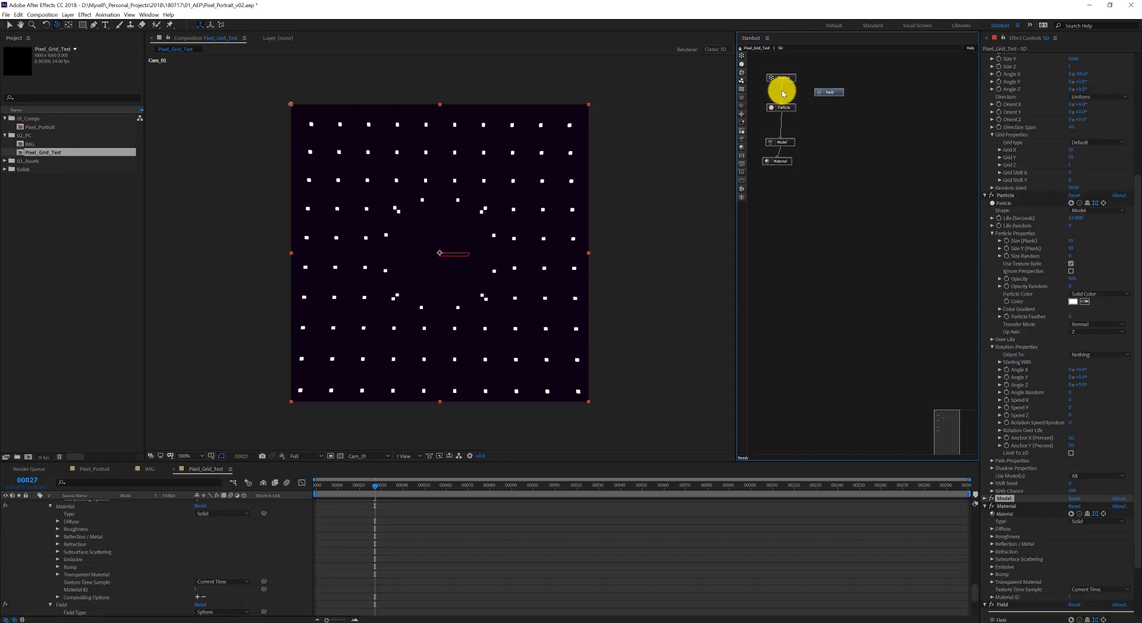
left_click(781, 81)
left_click_drag(782, 84, 824, 94)
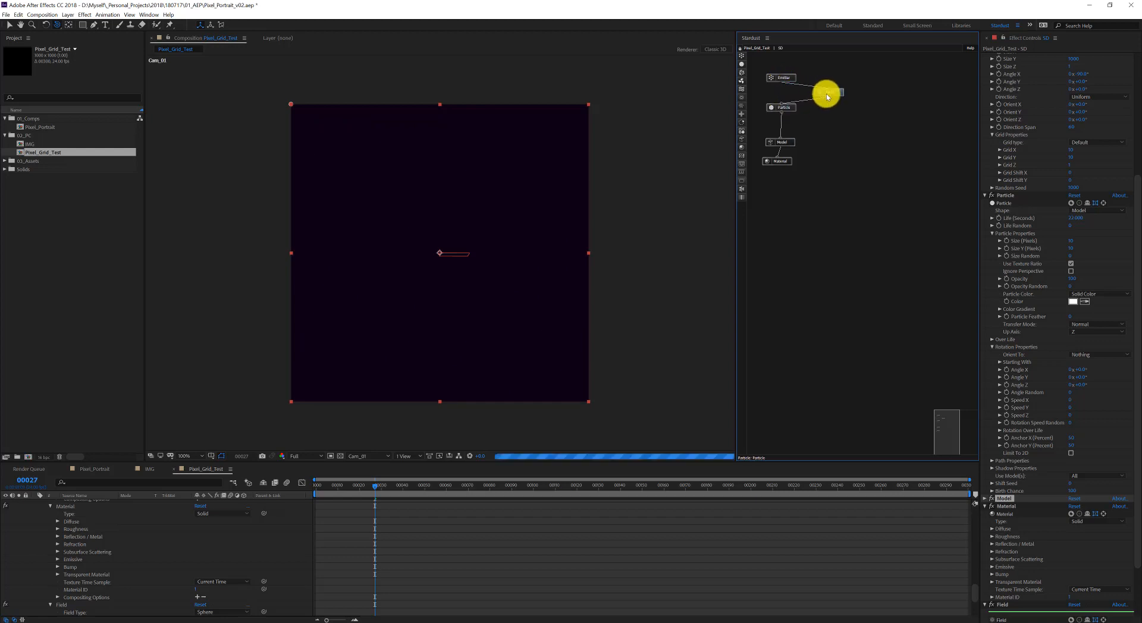
left_click_drag(829, 93, 786, 96)
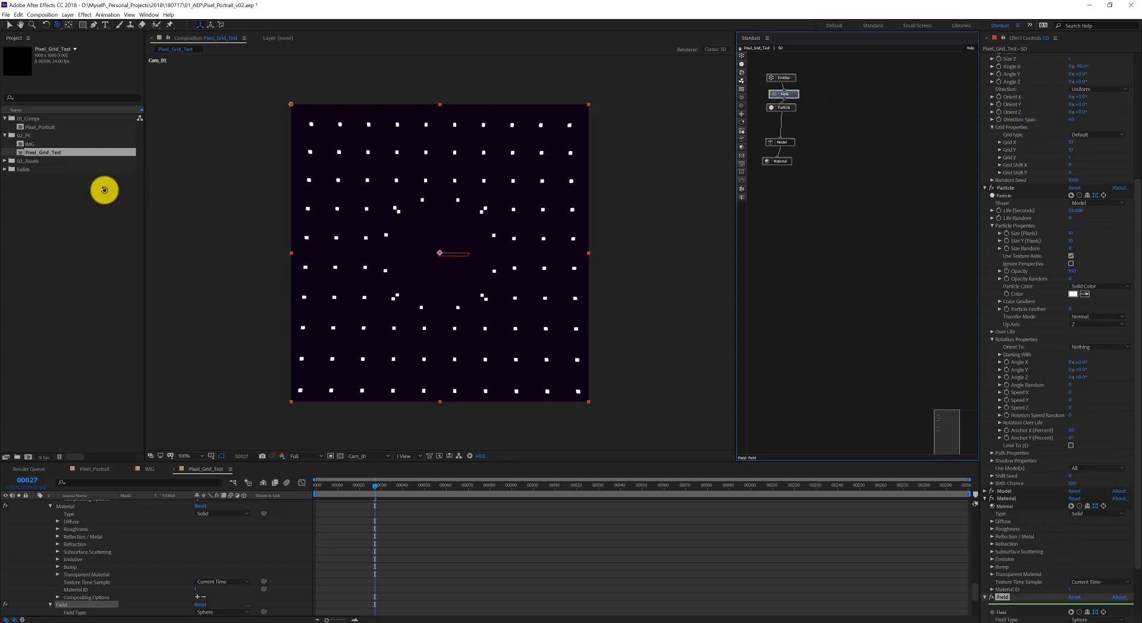
left_click(985, 188, "ctrl")
Duplicate the IMG composition in the project and open the copy
left_click(88, 199)
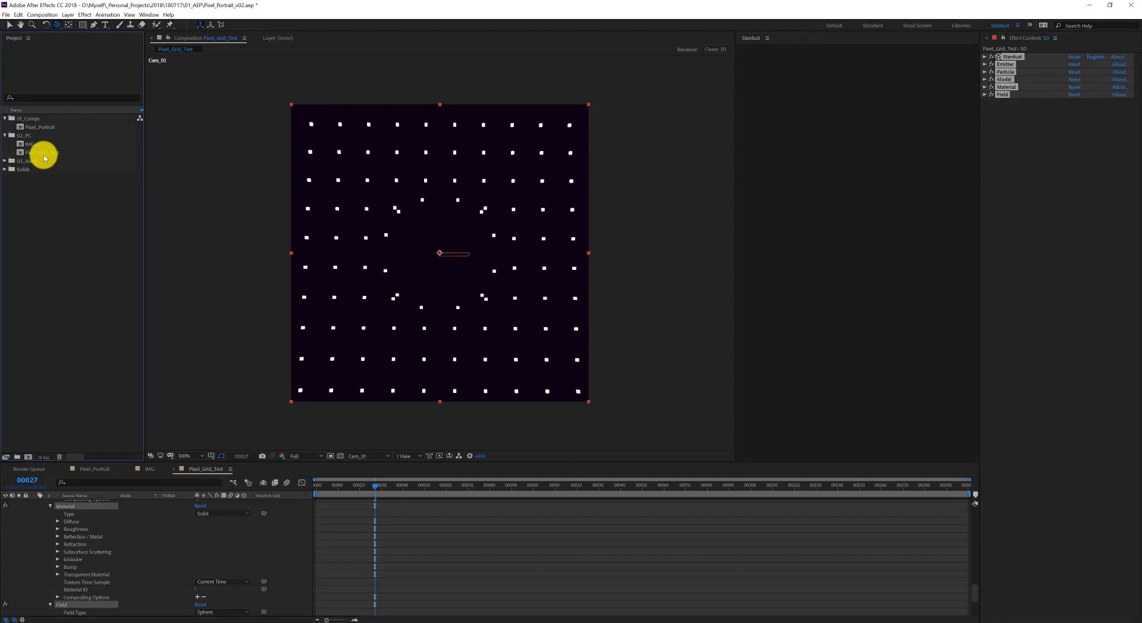
left_click(33, 144)
key("ctrl+d")
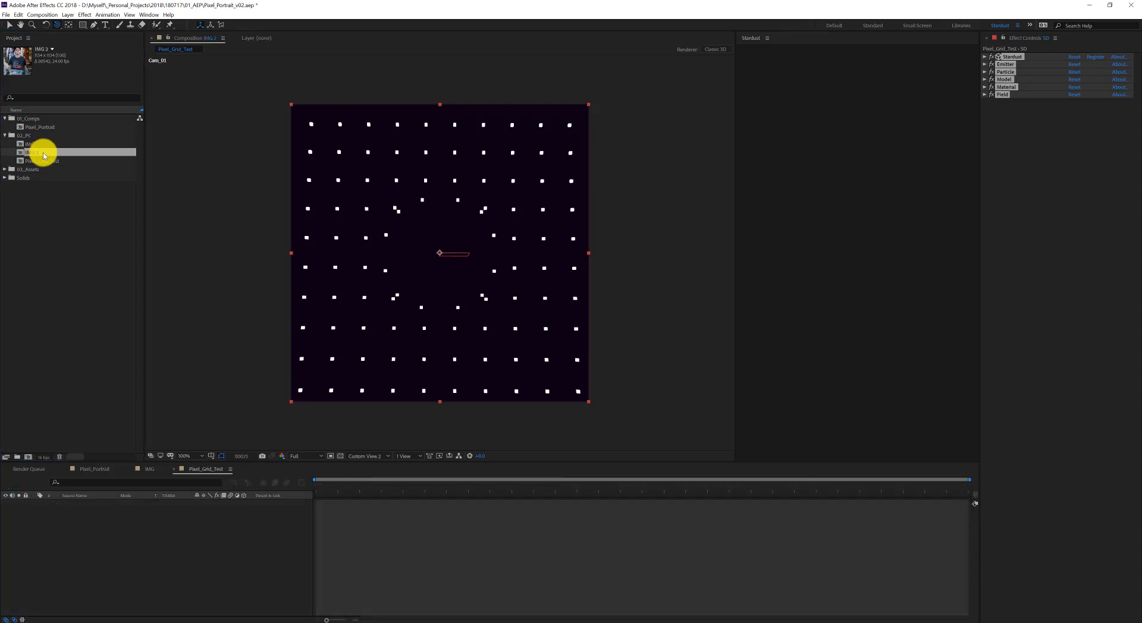
double_click(43, 154)
Set the IMG 2 composition's width and height to 1000 px and fit the photo layer to the composition
key("ctrl+k")
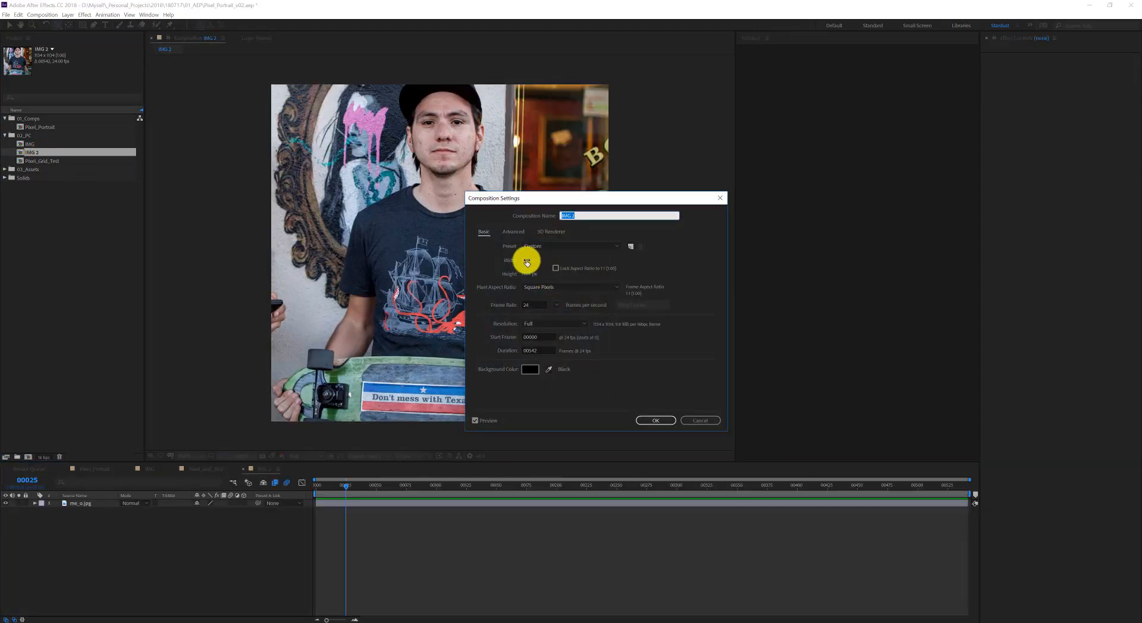
left_click(523, 262)
type("100")
left_click(528, 273)
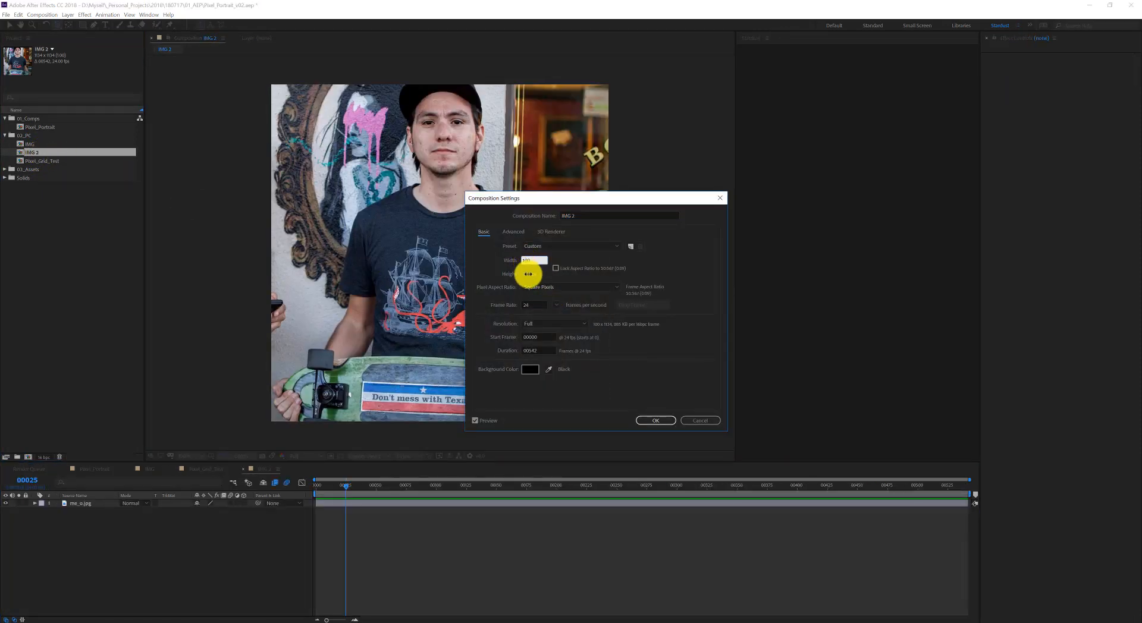
type("1000")
left_click(529, 261)
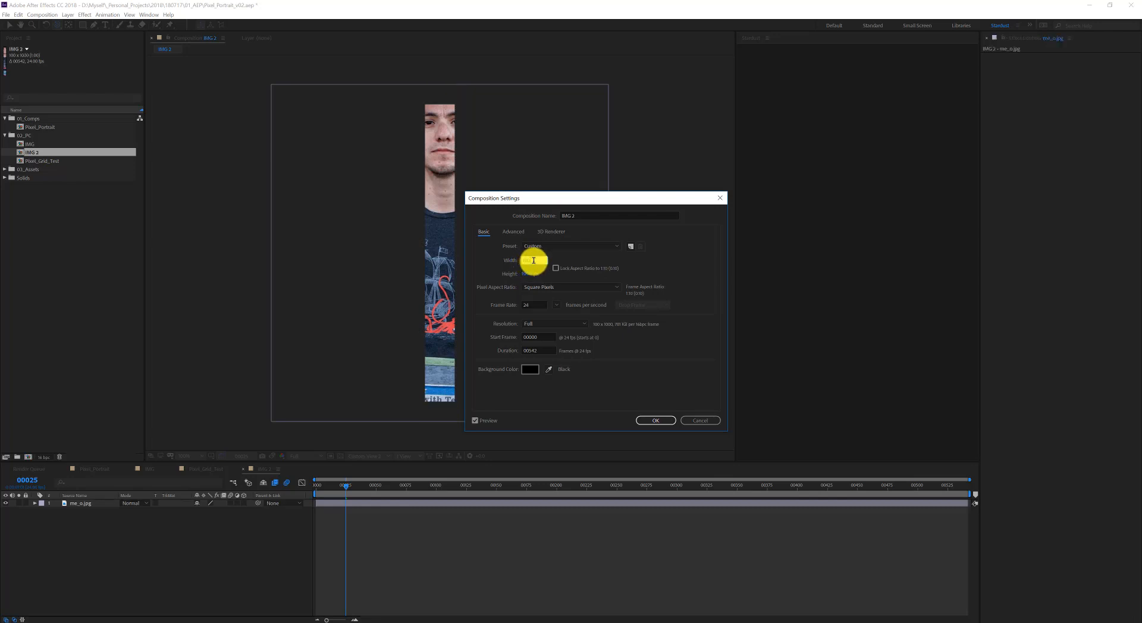
type("1000")
key("Return")
left_click(83, 504)
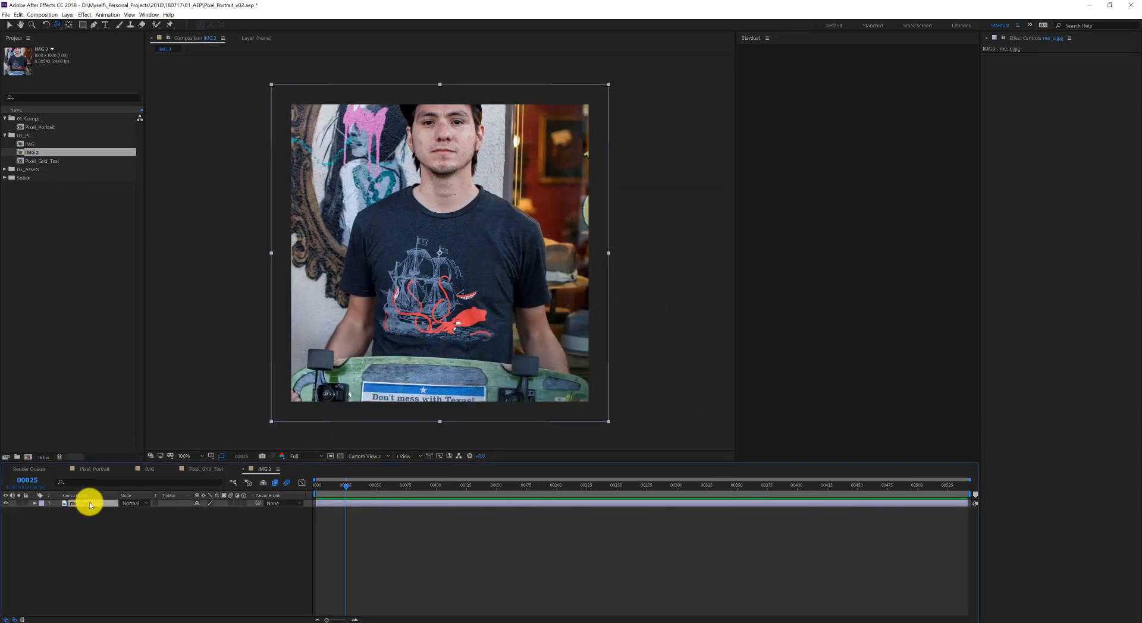
key("ctrl+alt+f")
Place IMG 2 in the Pixel_Grid_Test composition between the SD and BG layers and hide it
key("ctrl+w")
left_click_drag(50, 151, 89, 526)
left_click(80, 522)
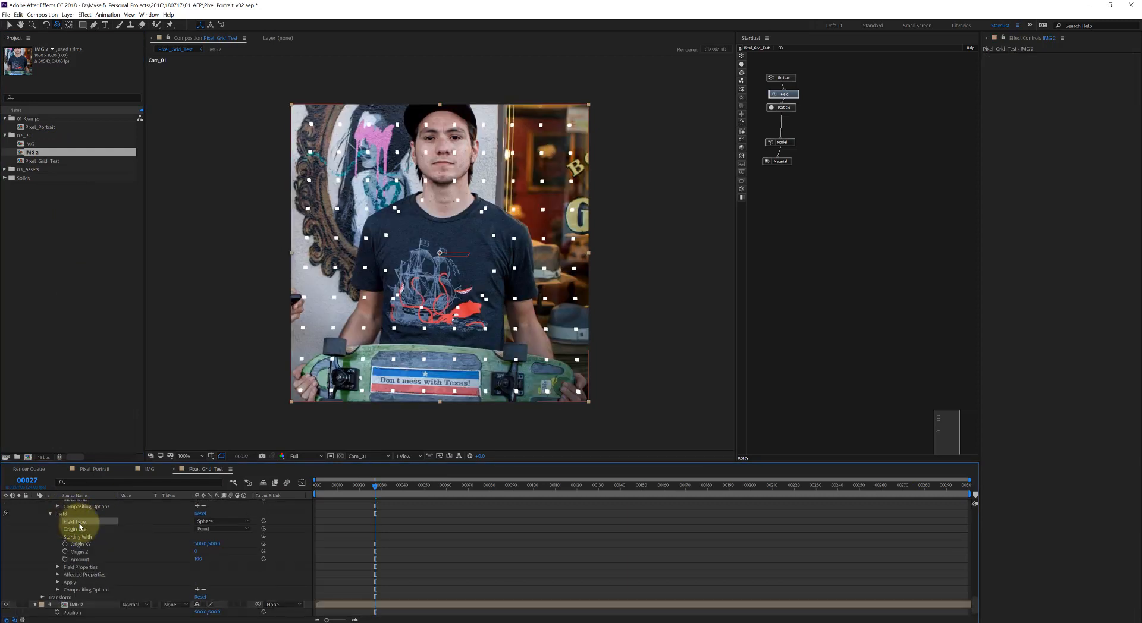
key("p")
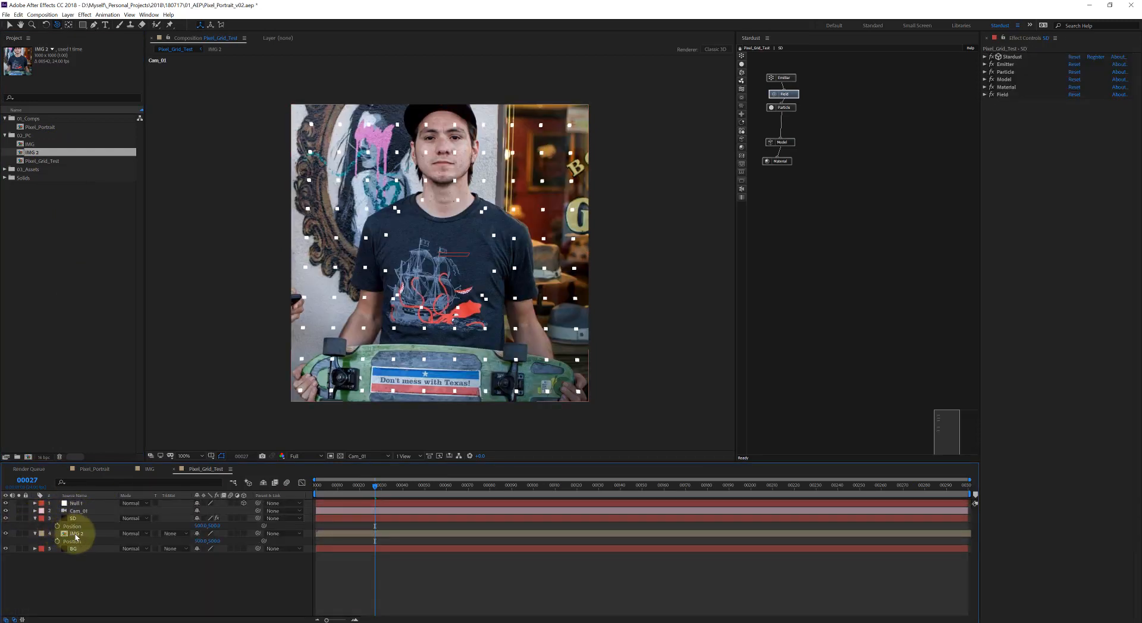
left_click(75, 534)
left_click(6, 534)
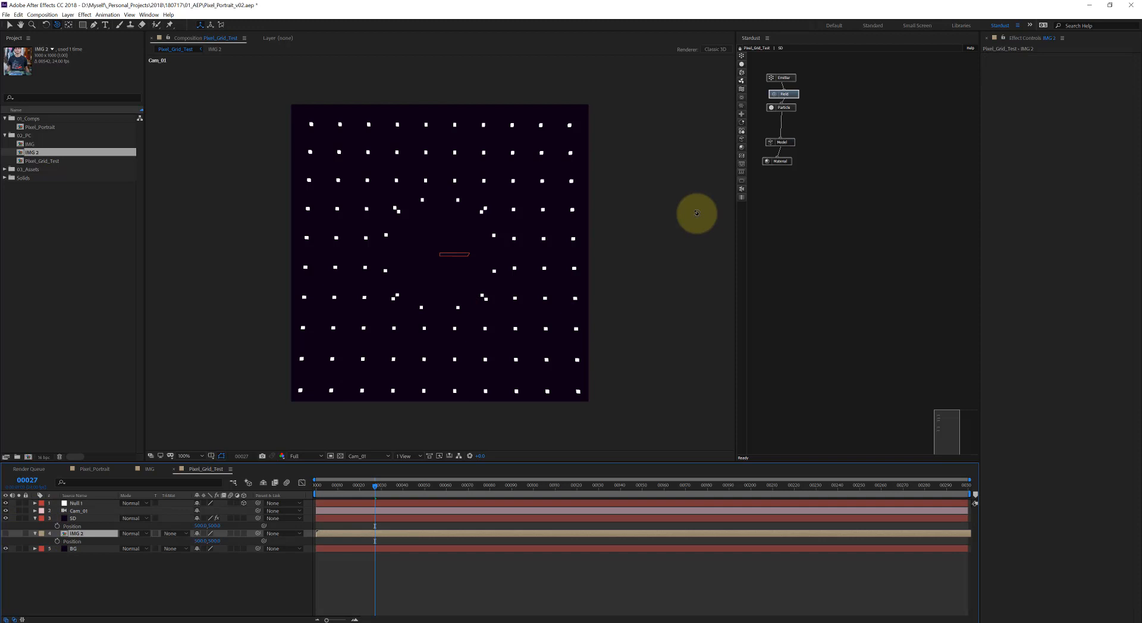
Set the Field's type to Maps, with map type Layer, source layer IMG 2 and High sample quality
left_click(777, 94)
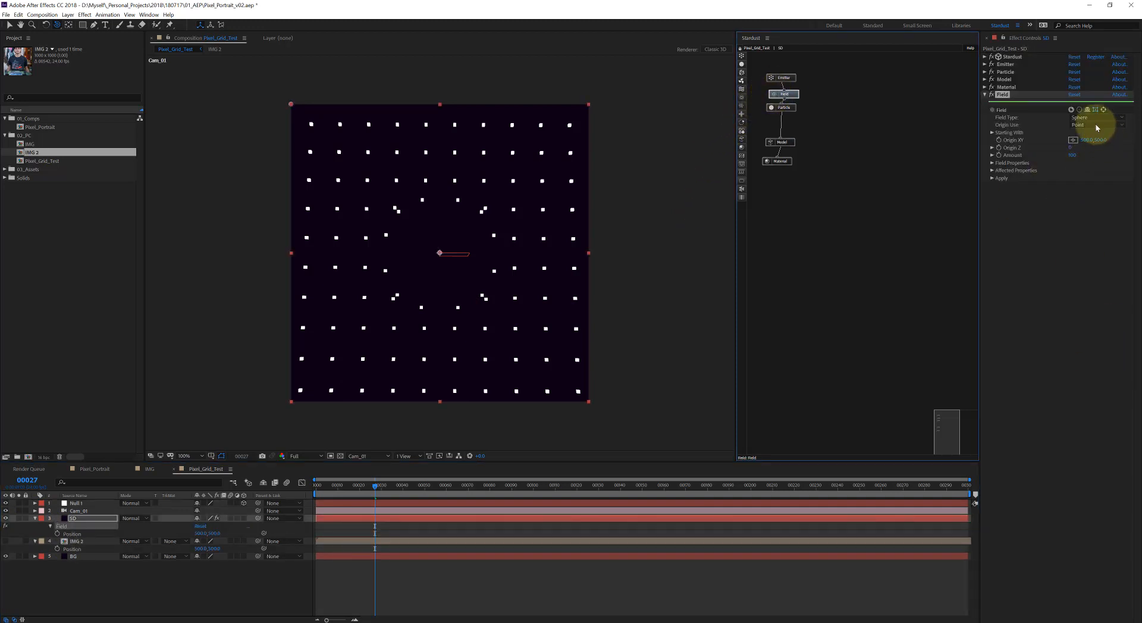
left_click(1091, 118)
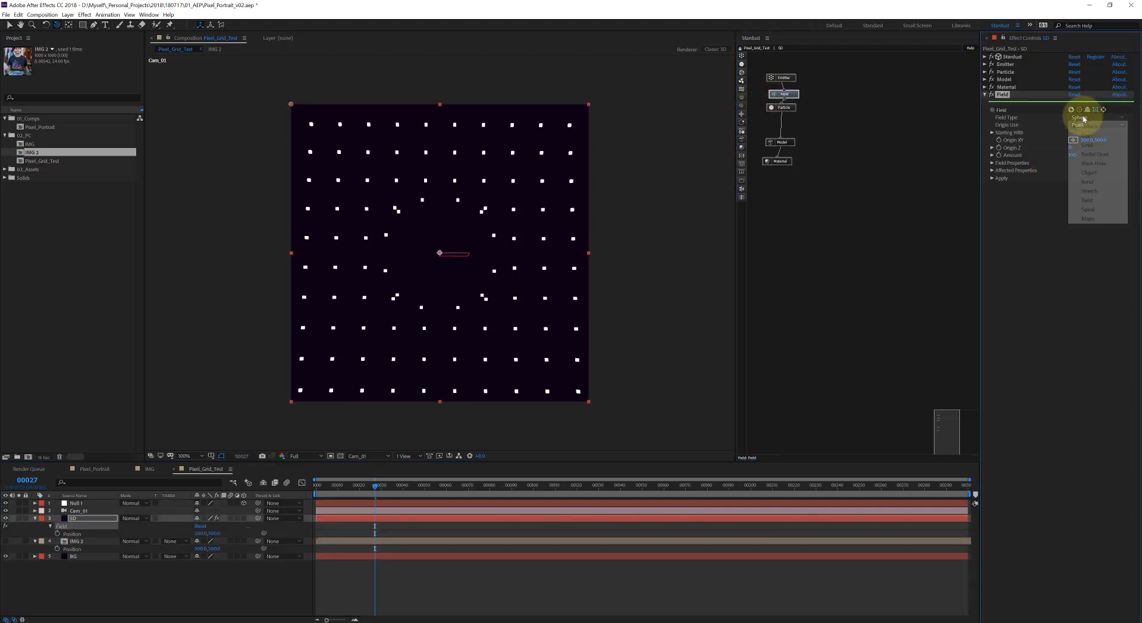
left_click(1088, 218)
left_click(1082, 172)
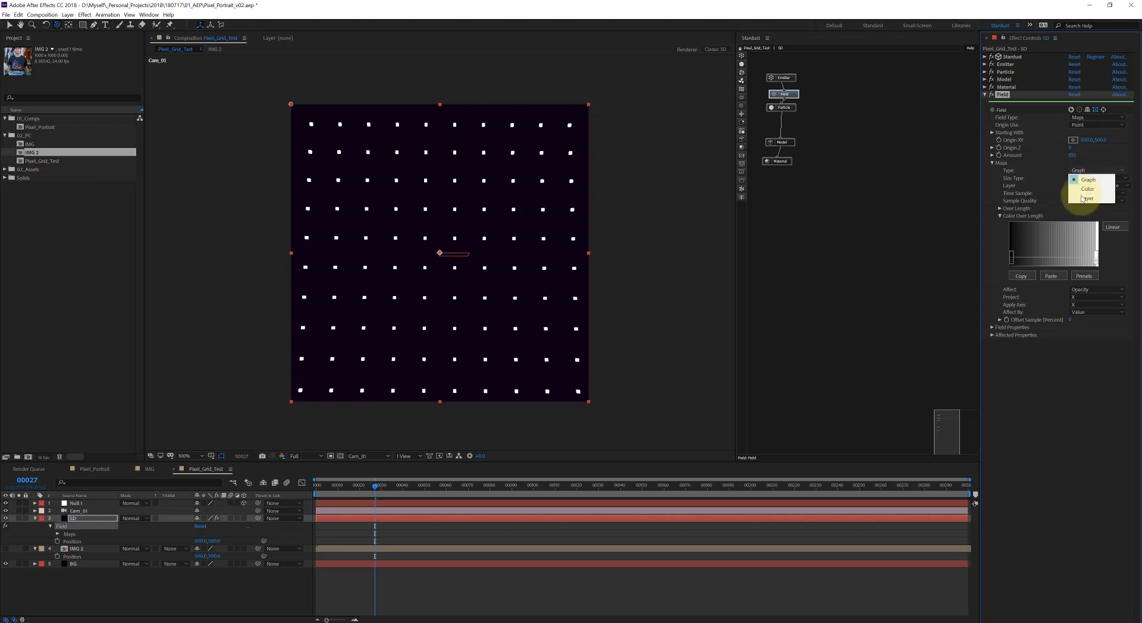
left_click(1078, 180)
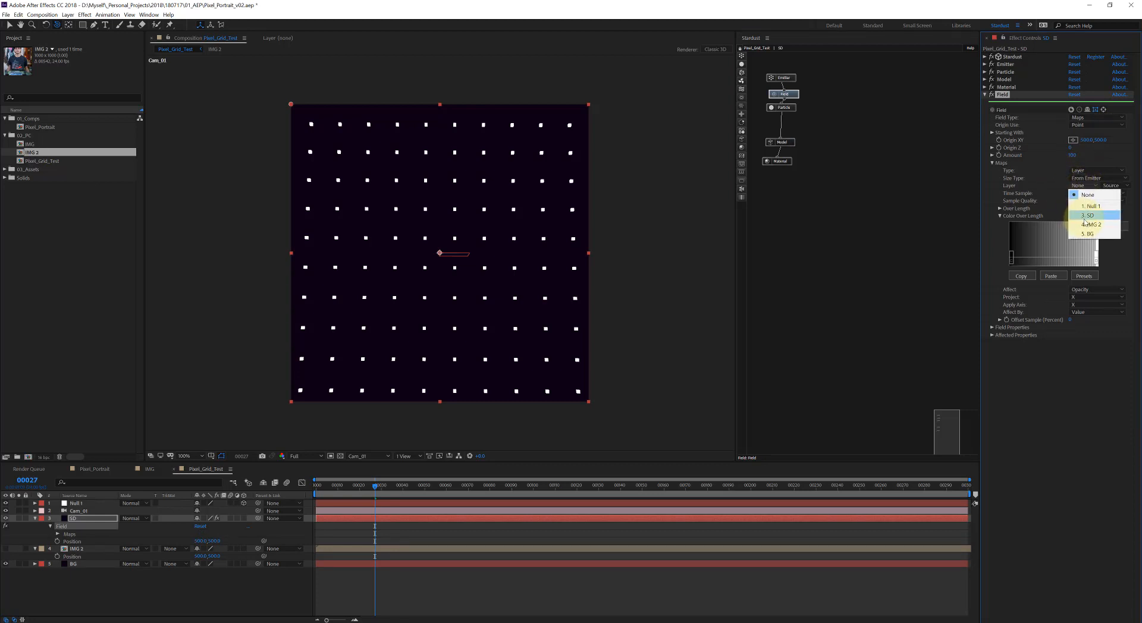
left_click(1091, 224)
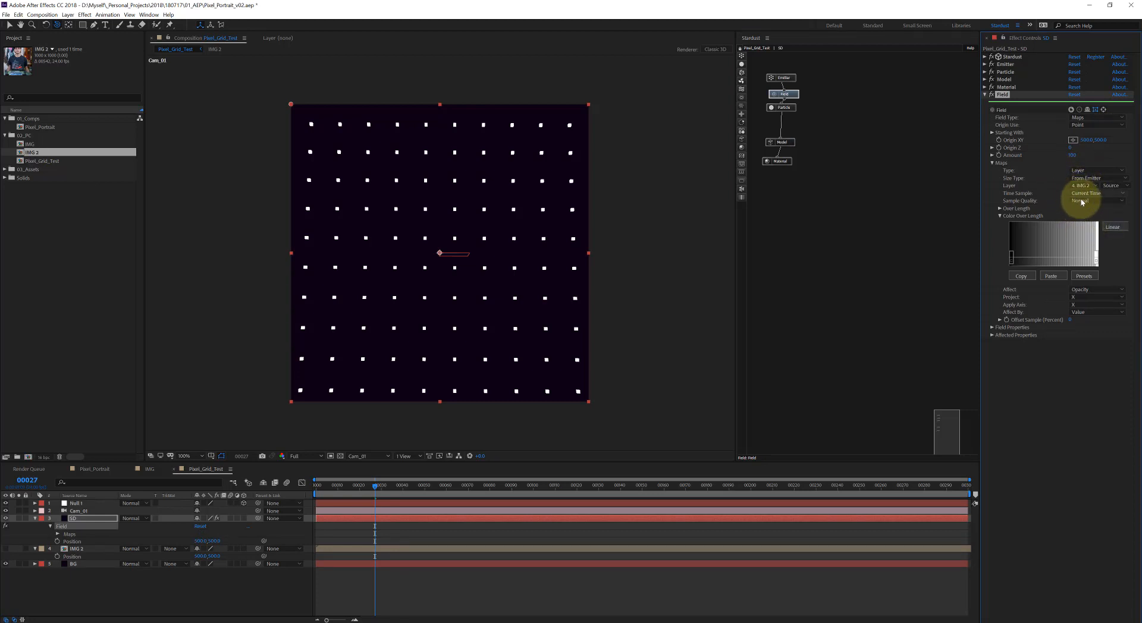
left_click(1081, 202)
left_click(1082, 210)
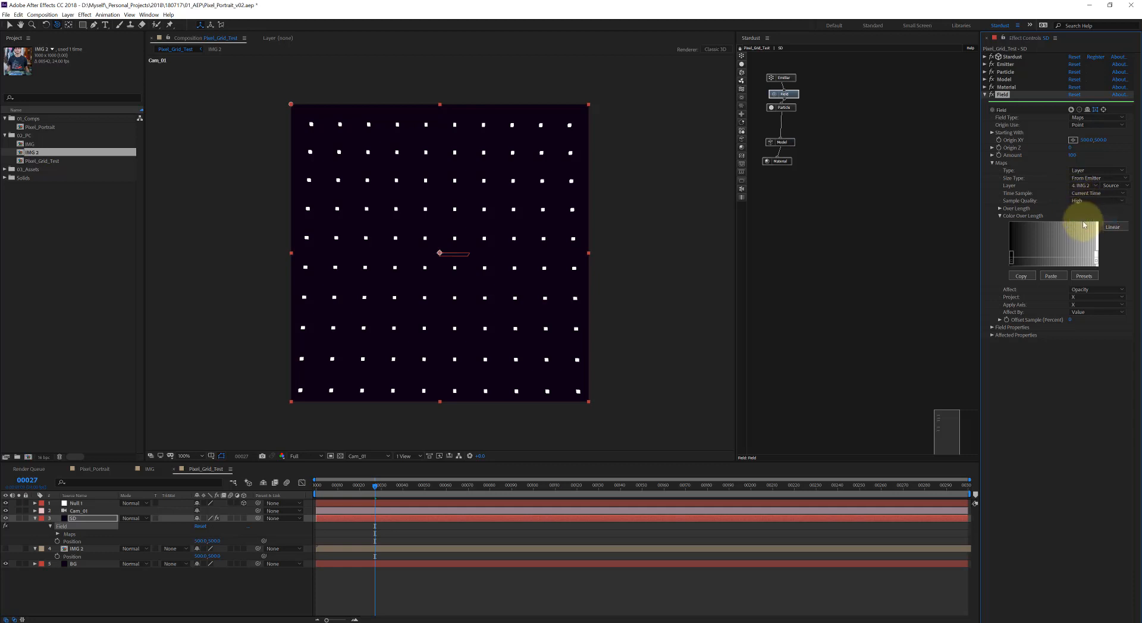
Make the Field map affect Color, with Project and Apply Axis both set to XY
left_click(1000, 216)
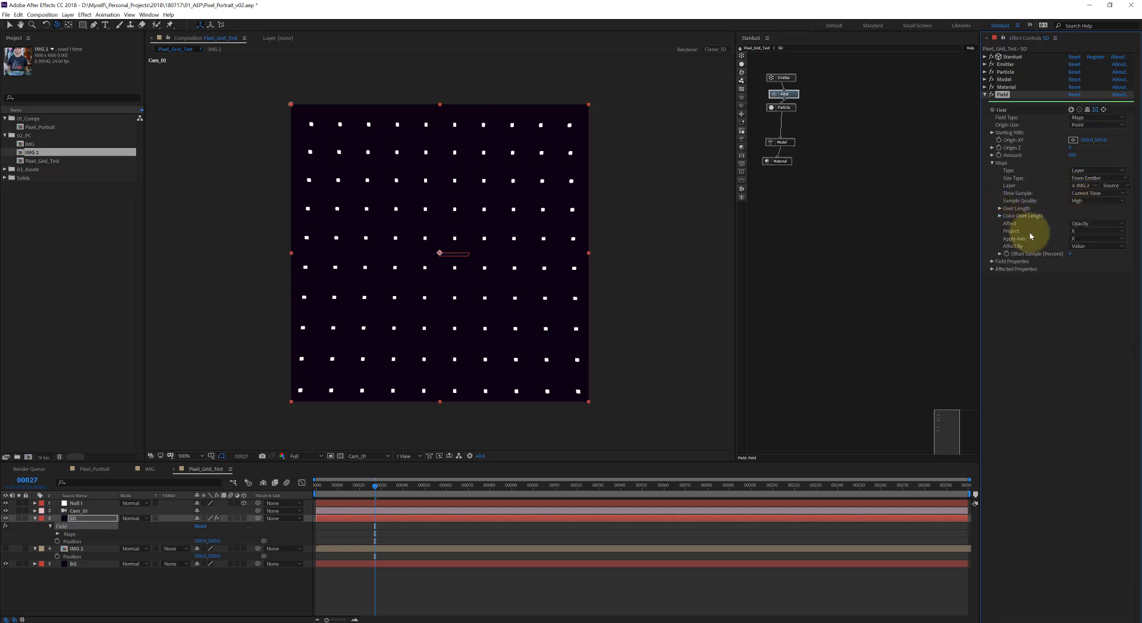
left_click(1091, 224)
left_click(1087, 251)
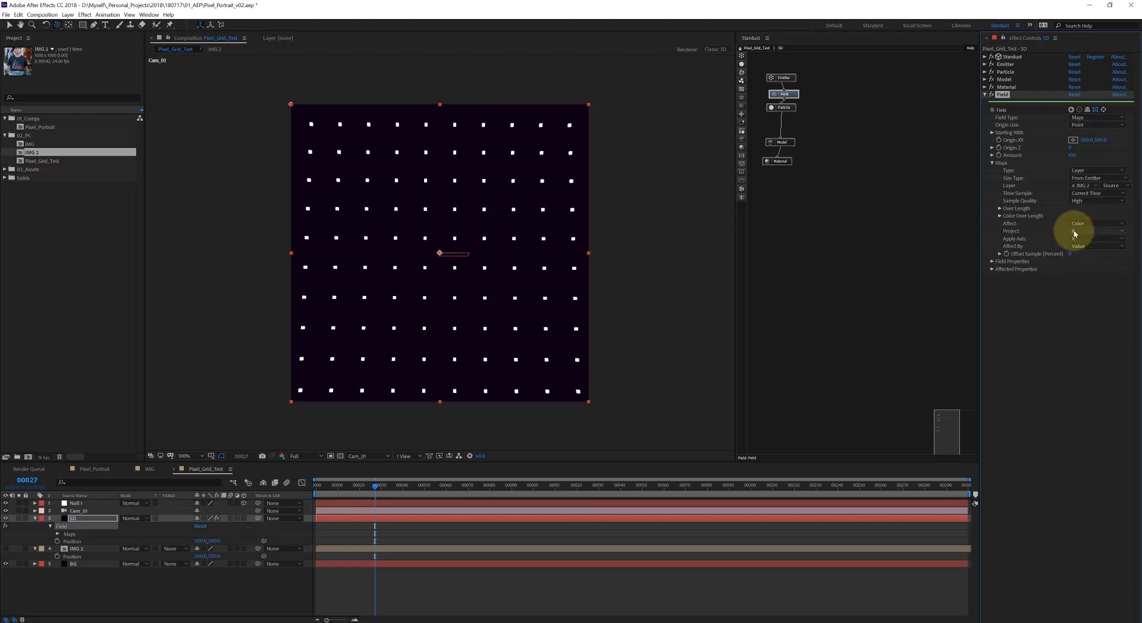
left_click(1075, 233)
left_click(1076, 250)
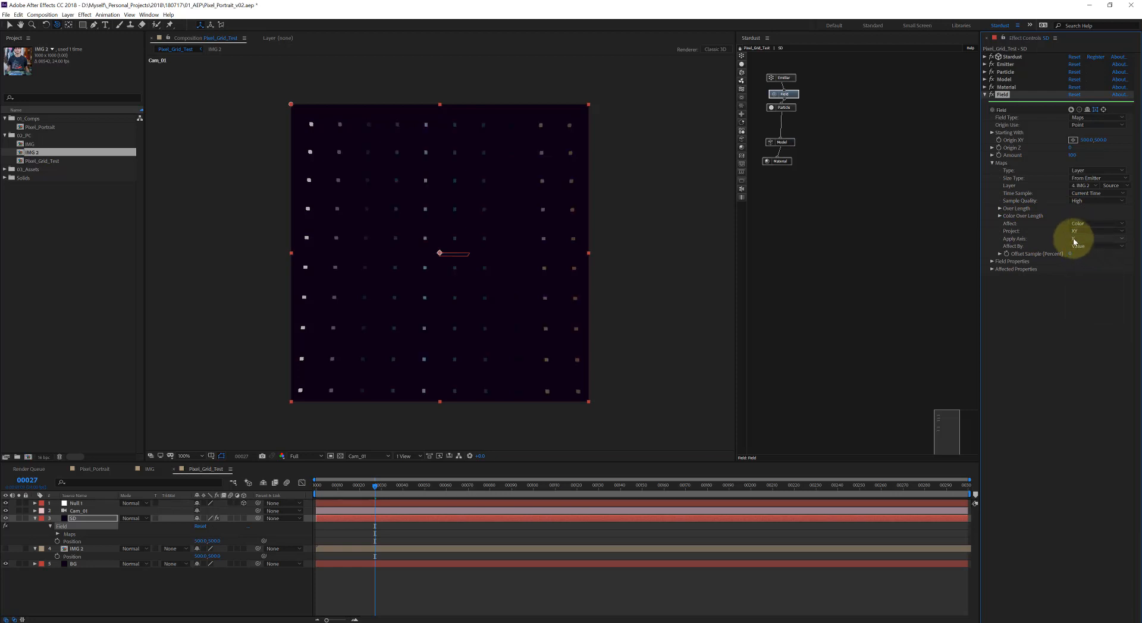
left_click(1074, 241)
left_click(1079, 266)
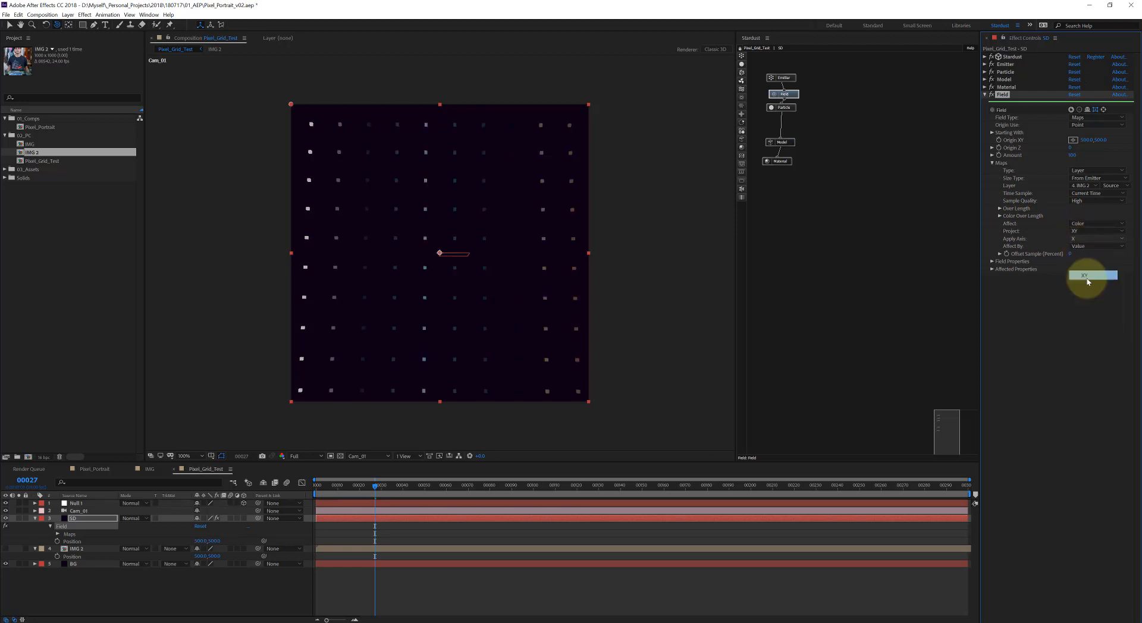
Set the Field's Orient X to -90°
left_click(992, 262)
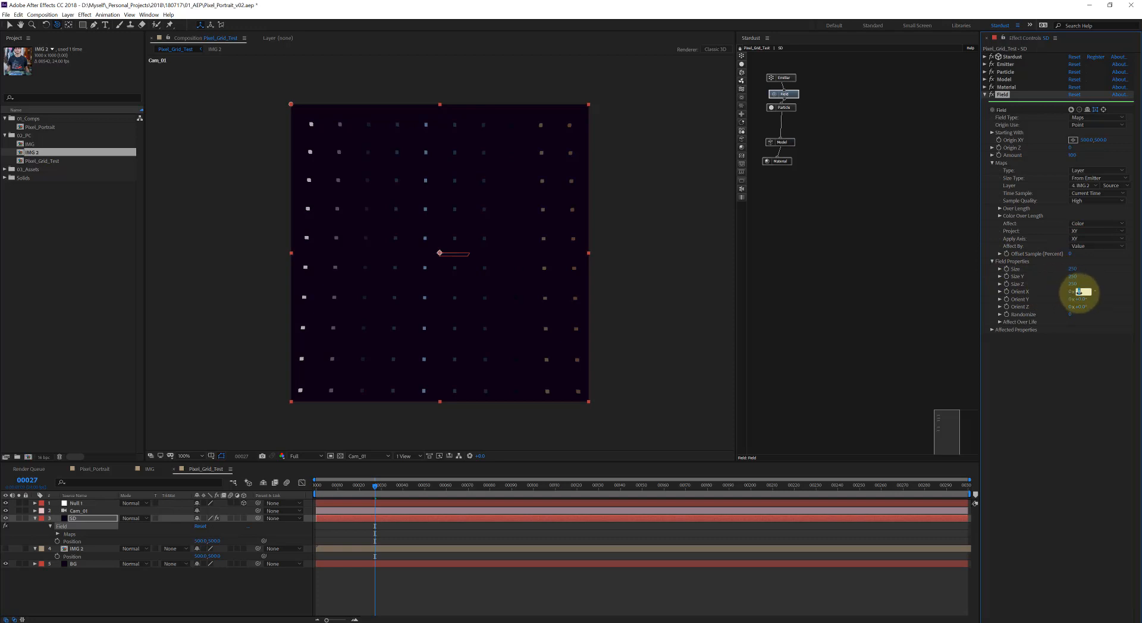
type("-90")
key("Return")
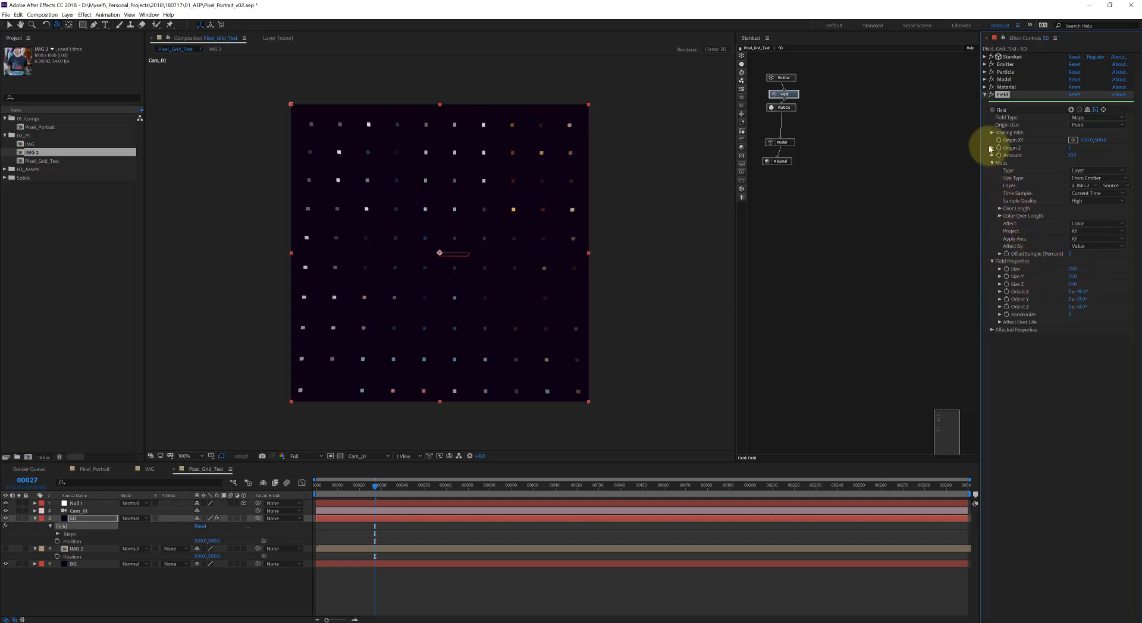
left_click(985, 94)
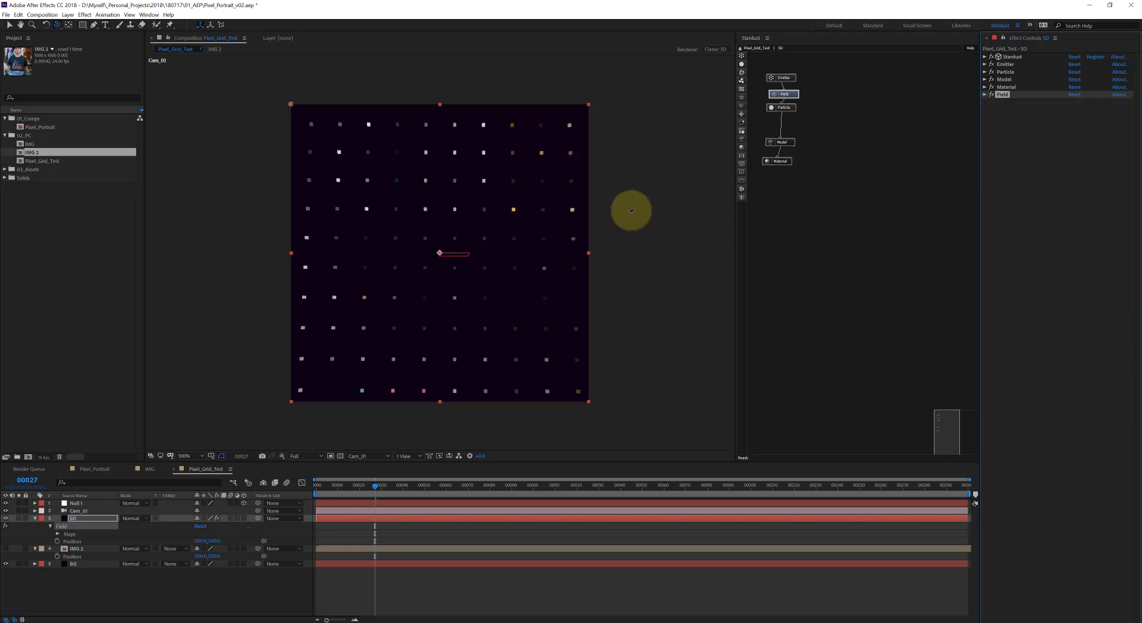
Switch the composition view to Custom View 2 and set the Particle's size to 40 pixels
left_click(360, 457)
left_click(374, 564)
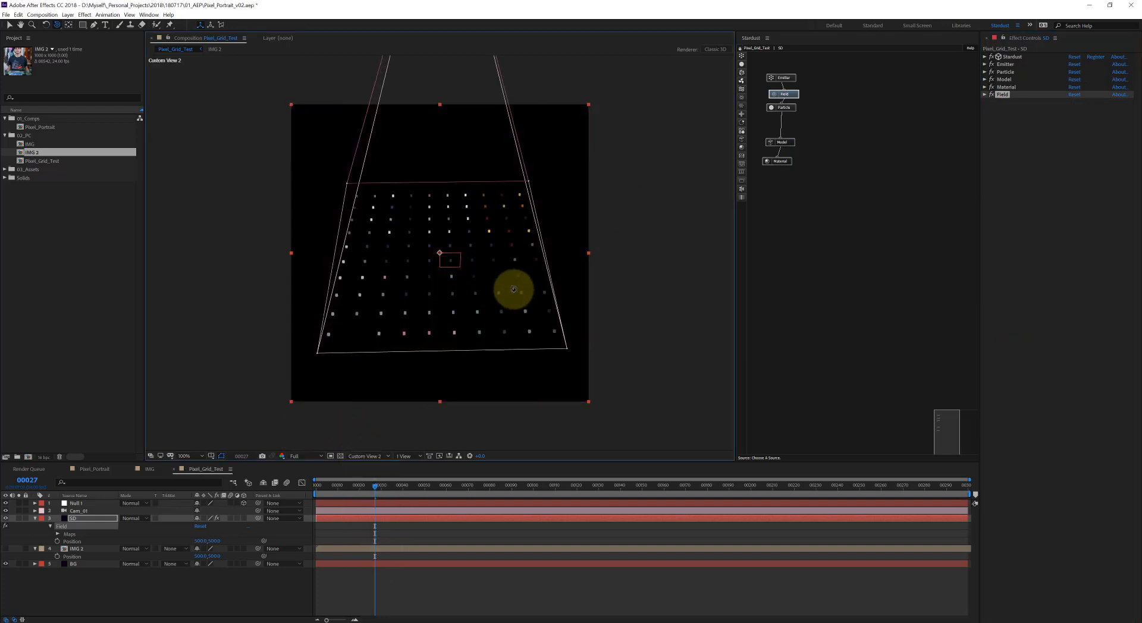
mouse_move(513, 289)
left_mouse_down()
mouse_move(512, 299)
mouse_move(523, 294)
left_mouse_up()
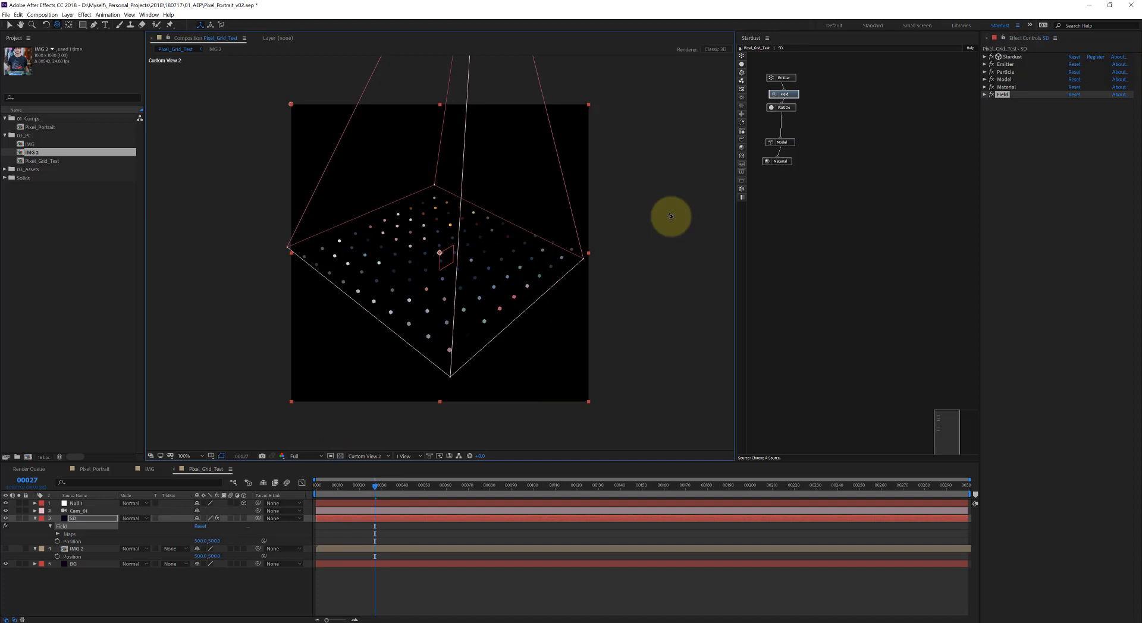
left_click(769, 108)
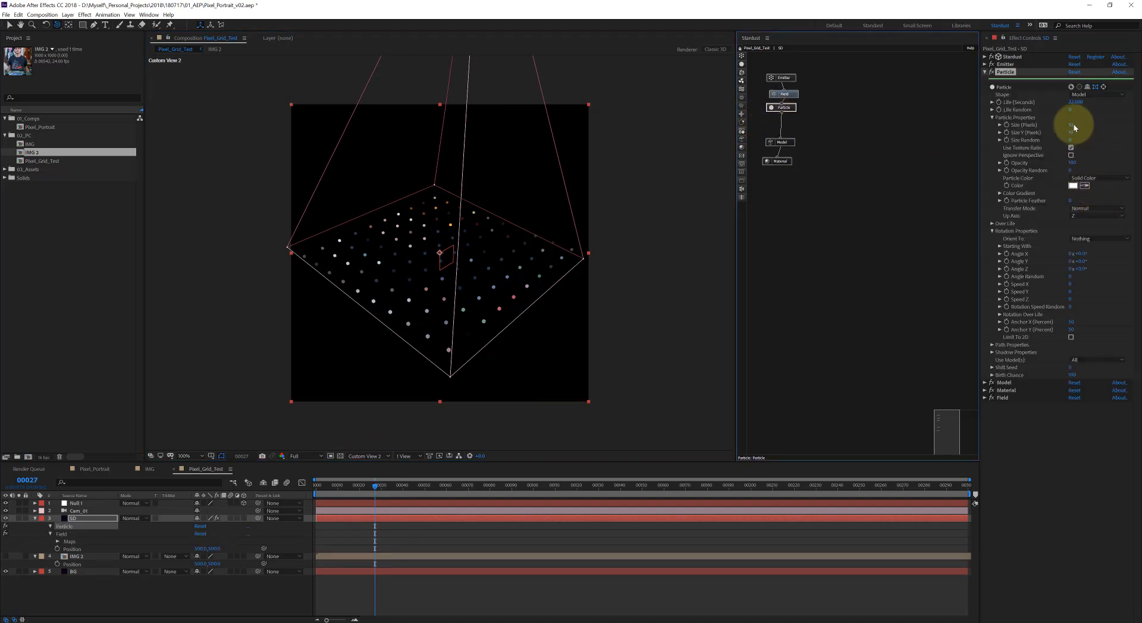
left_click(1072, 125)
type("40")
key("Return")
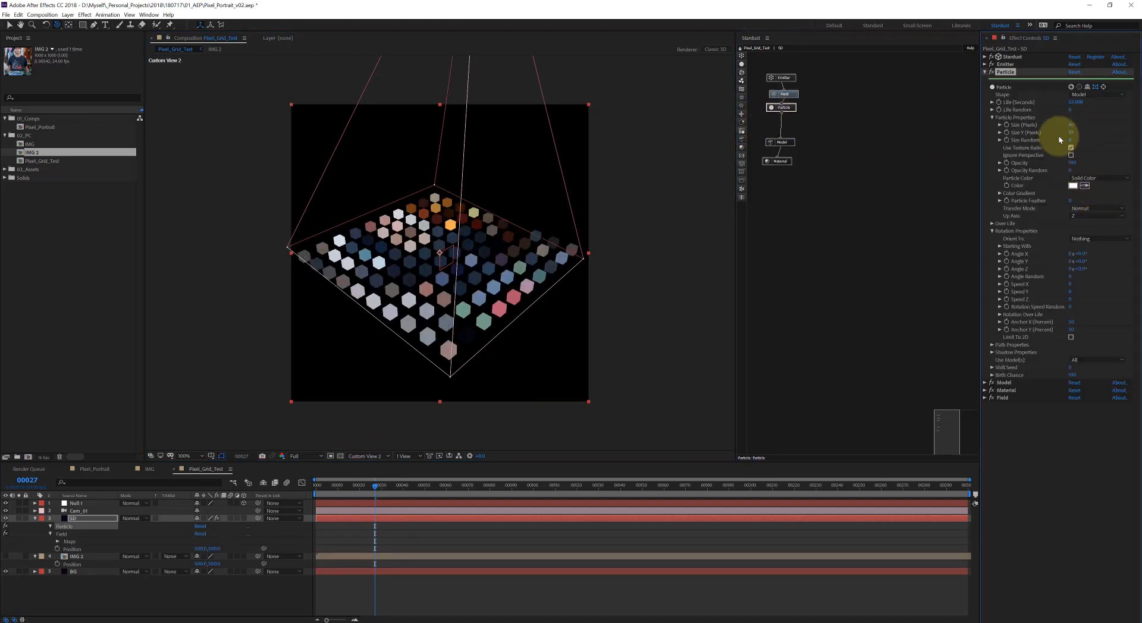
Set the Emitter's Grid X and Grid Y to 20
left_click(784, 77)
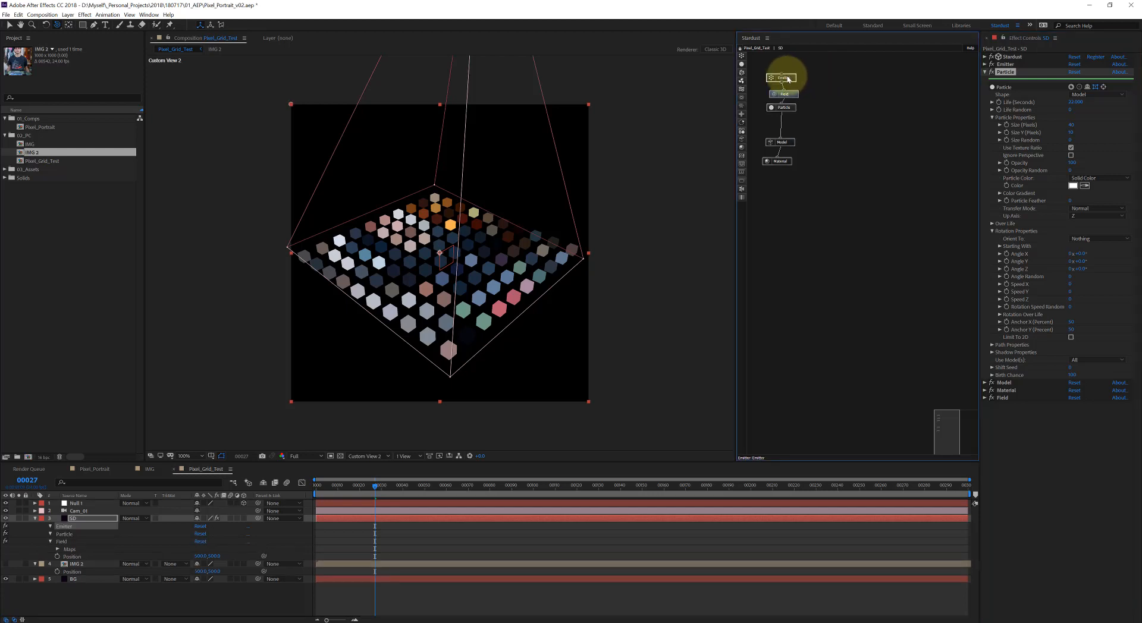
key("ctrl+Up")
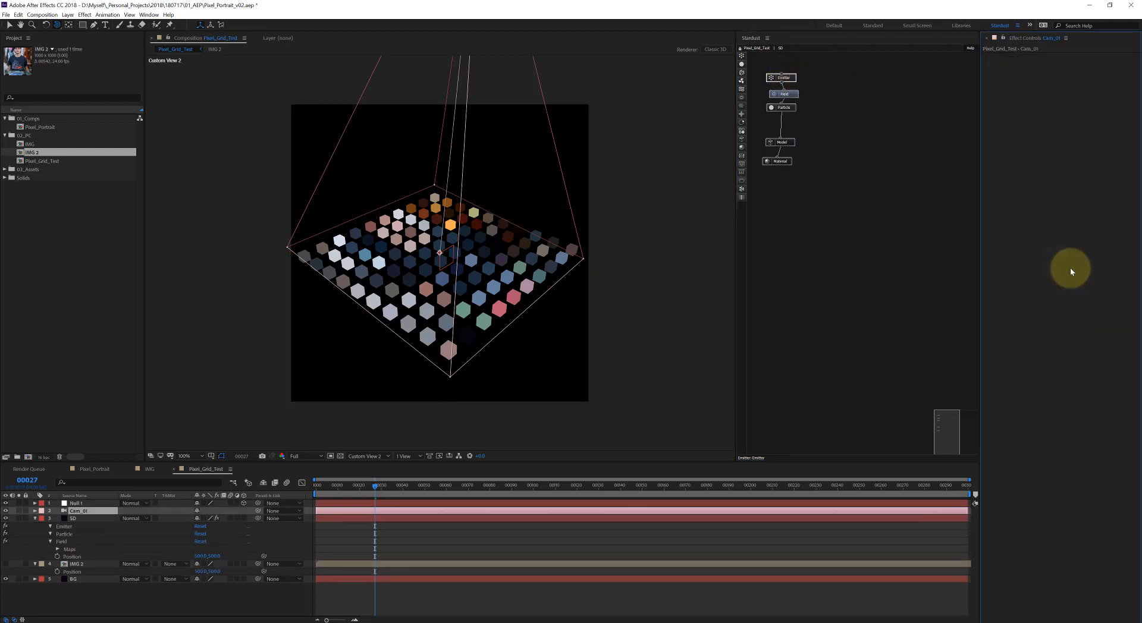
left_click(789, 80)
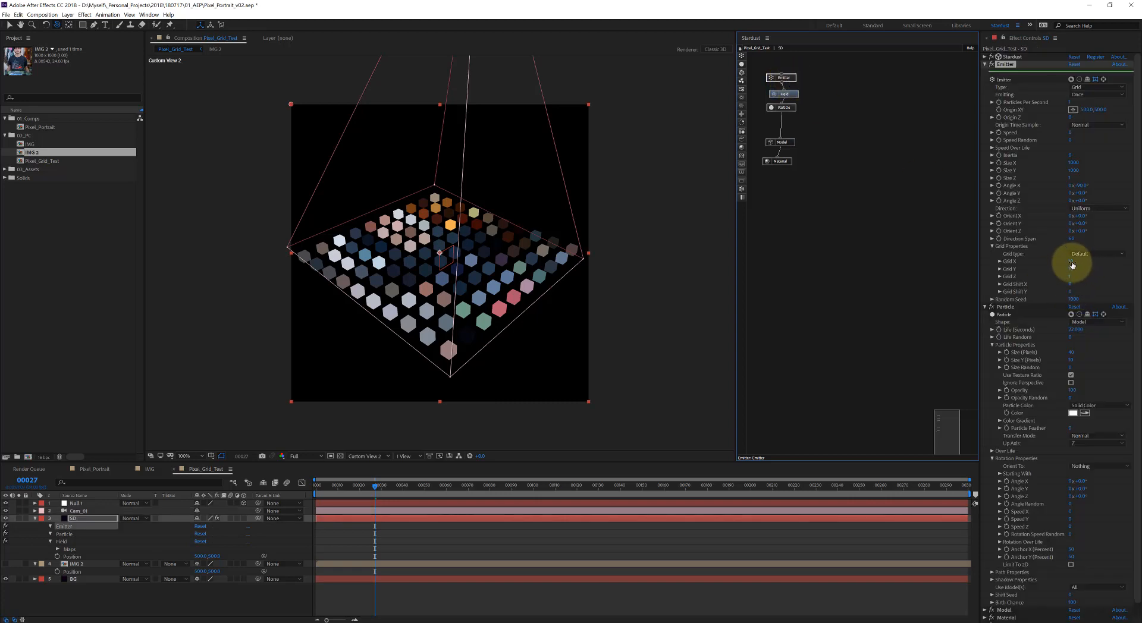
left_click(1073, 262)
type("20")
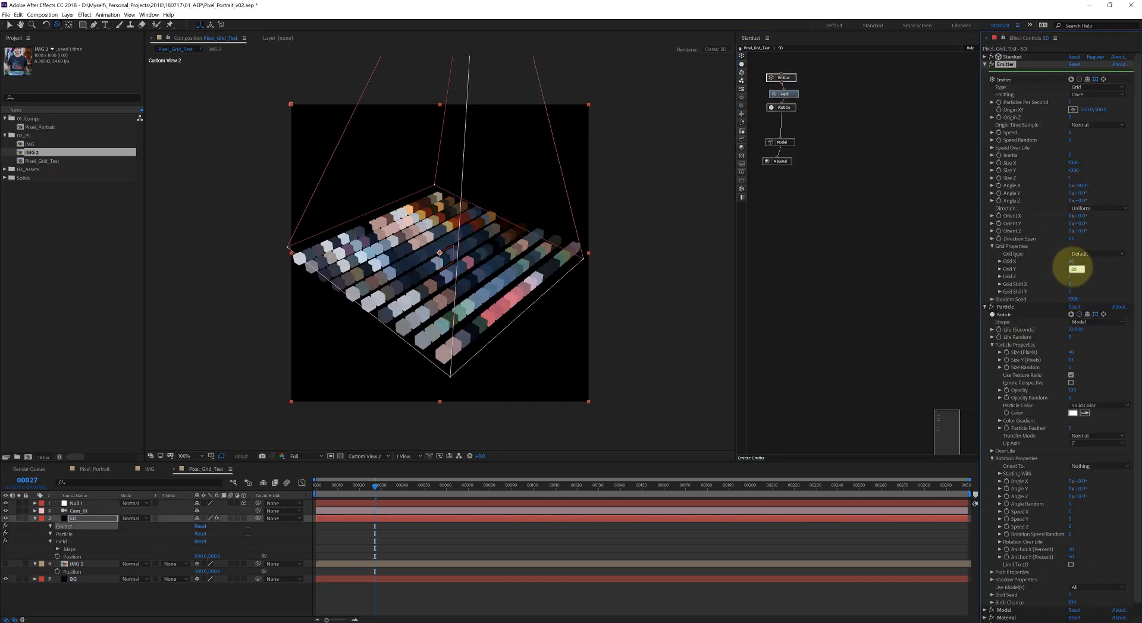
key("Return")
left_click(497, 279)
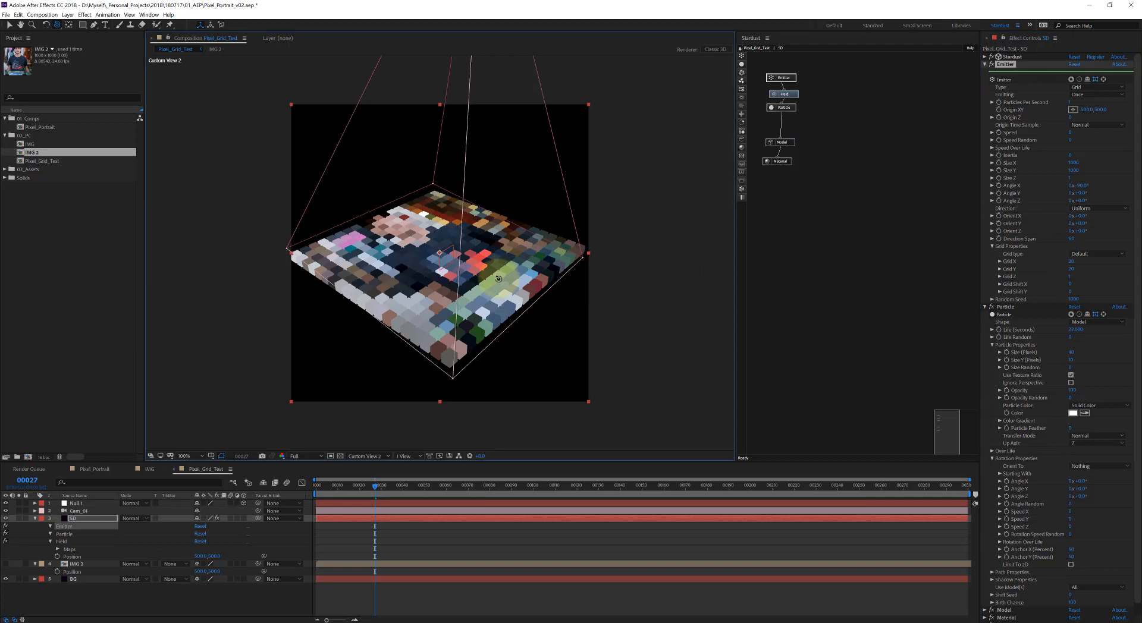
Turn on Ambient Occlusion in Stardust's Render Settings for the cube grid
left_click_drag(497, 279, 492, 276)
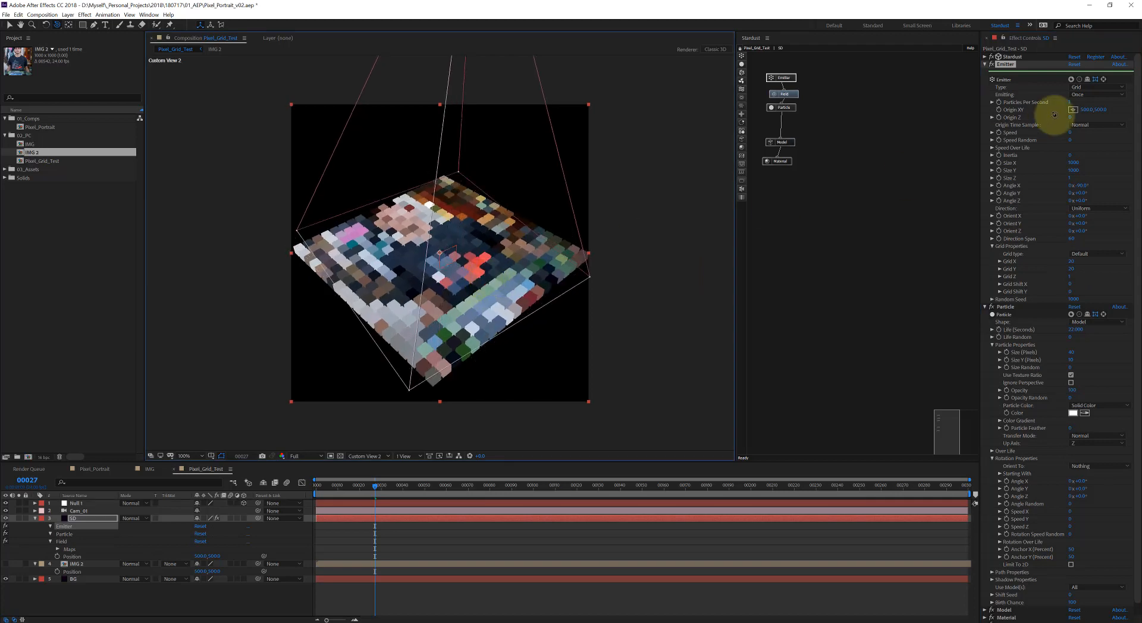
left_click(985, 57)
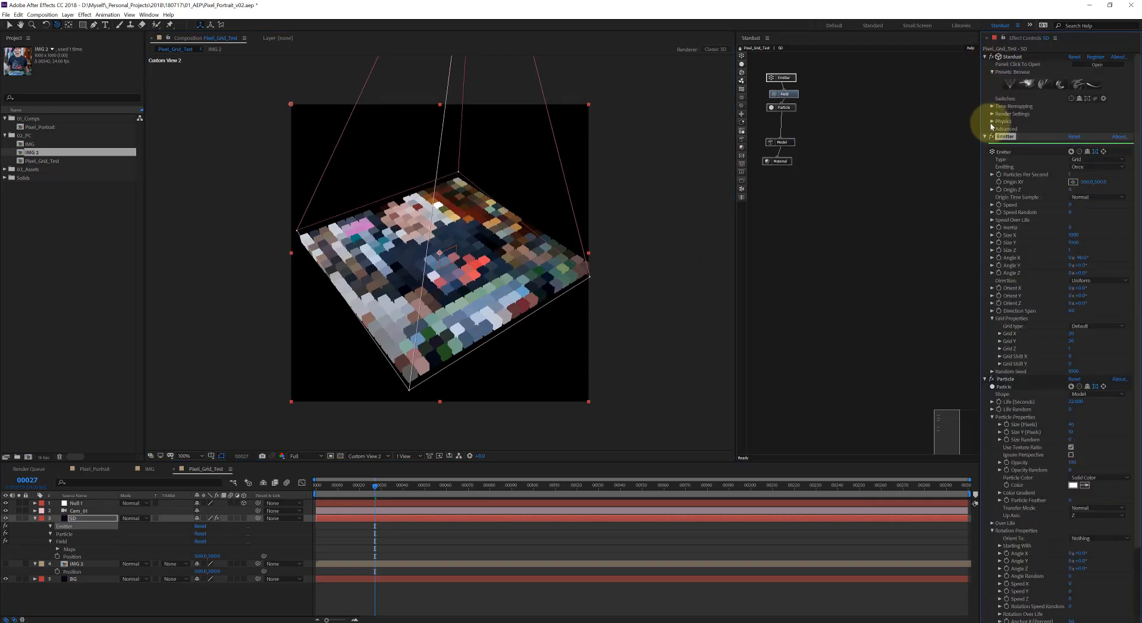
left_click(992, 113)
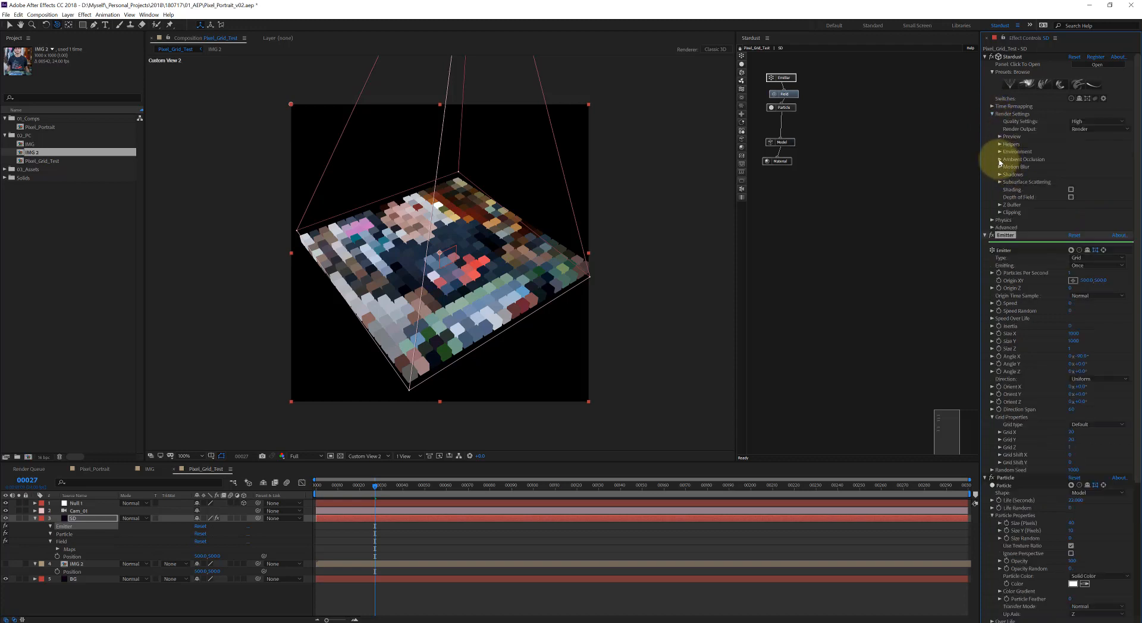
left_click(1071, 168)
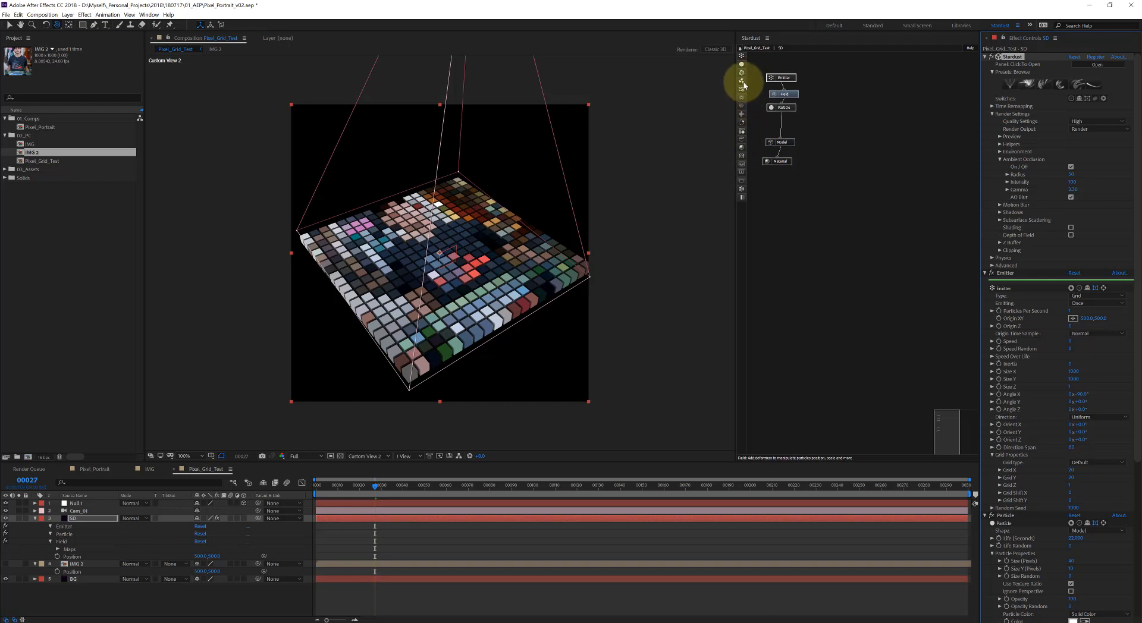
Add a second Model node with its own Material node below the existing node chain
left_click_drag(742, 140, 768, 202)
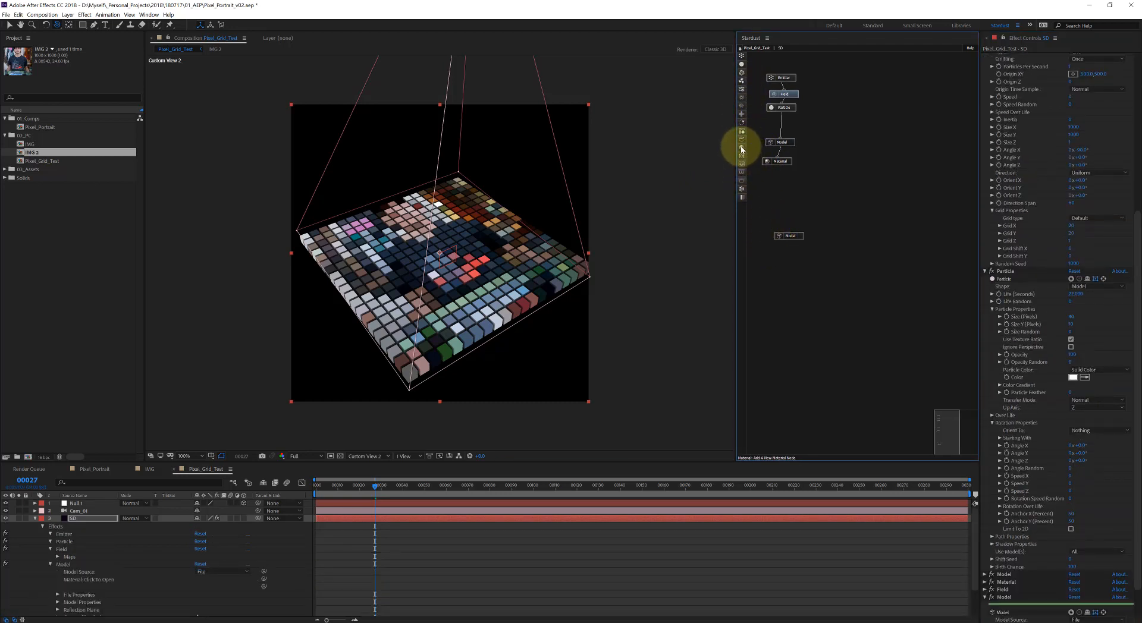
left_click_drag(741, 147, 782, 241)
left_click(790, 236)
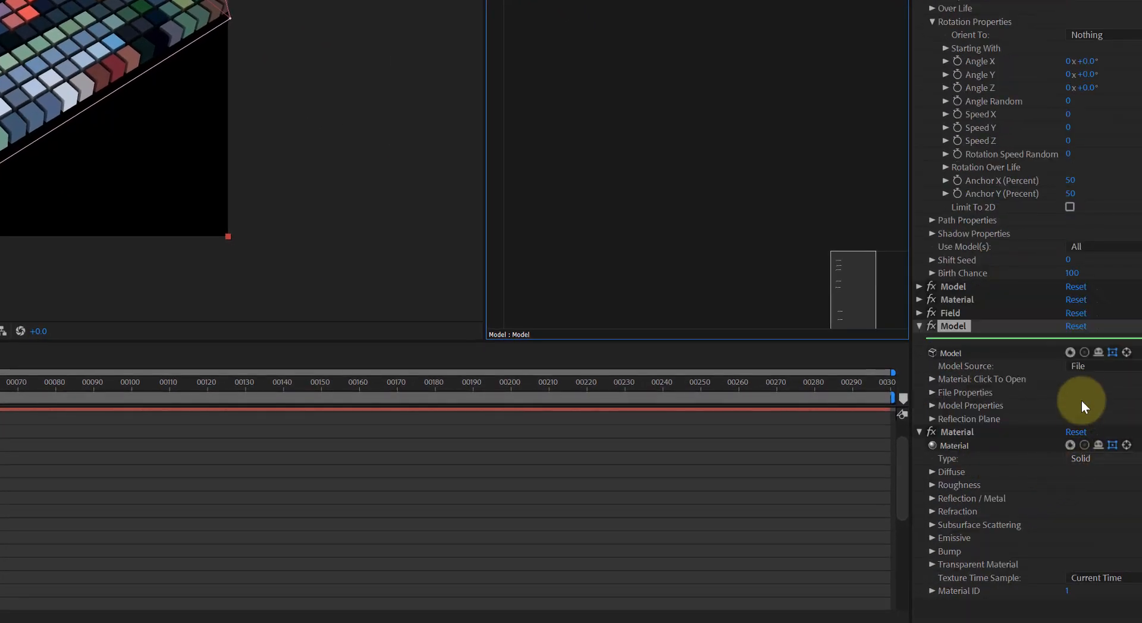
Make the new Model a Primitive of type Plane with Size X and Size Y set to 2000
left_click(1080, 366)
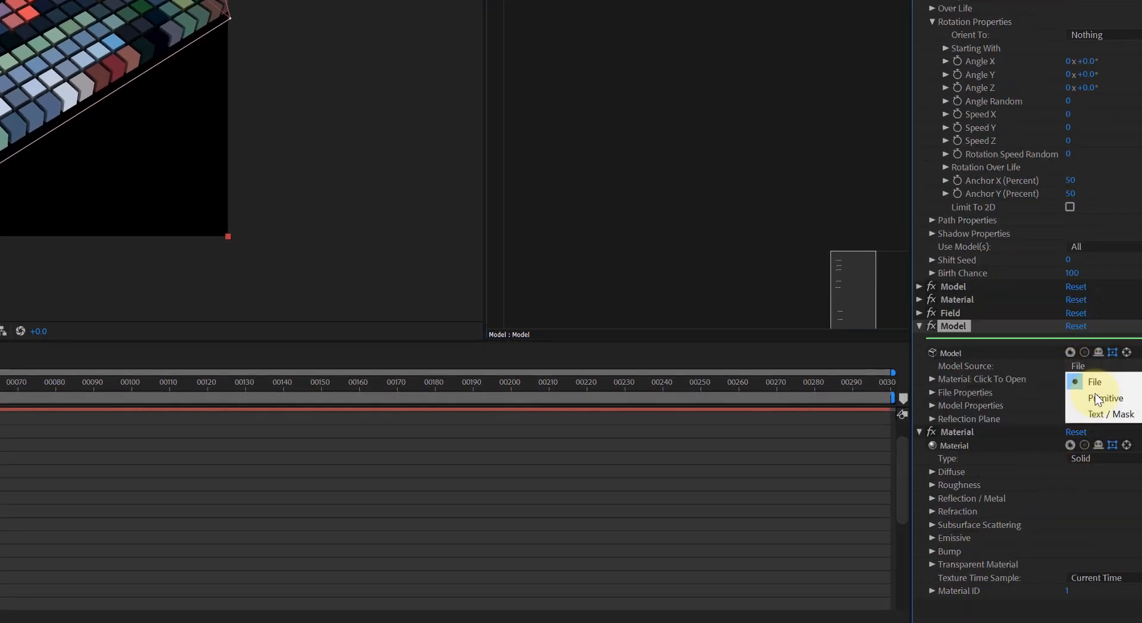
left_click(1094, 398)
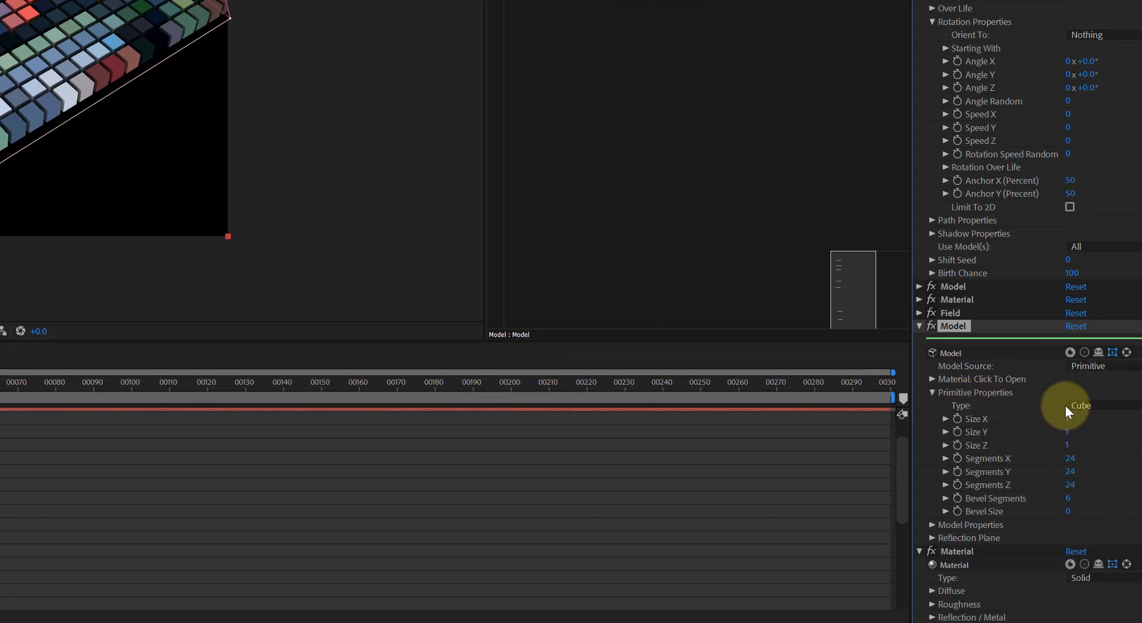
left_click(1095, 404)
left_click(1087, 455)
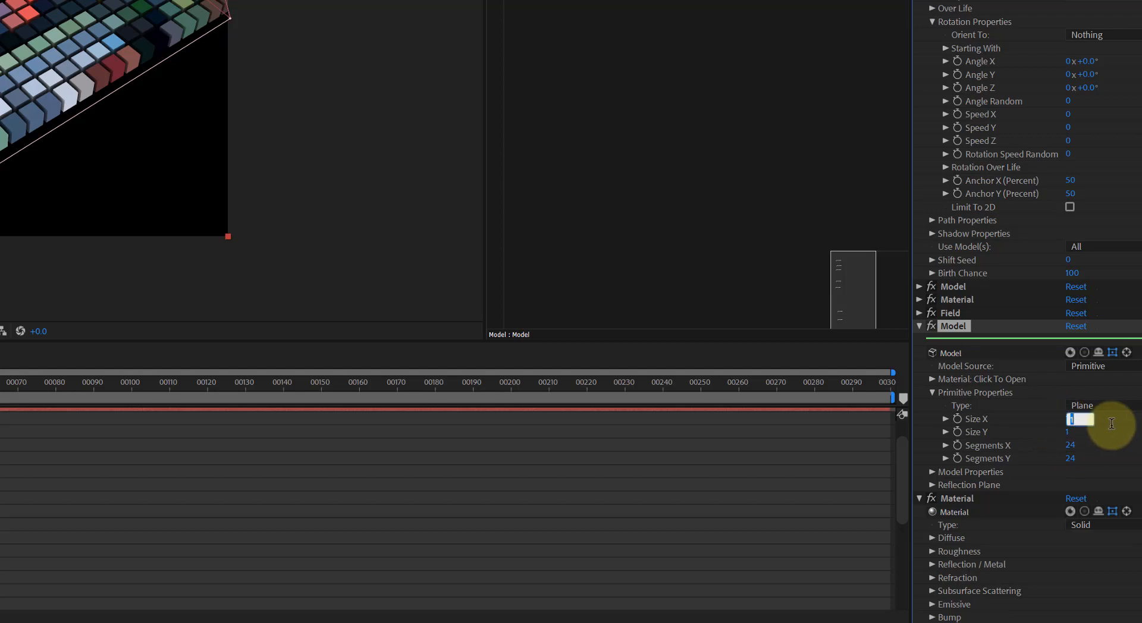
type("2000")
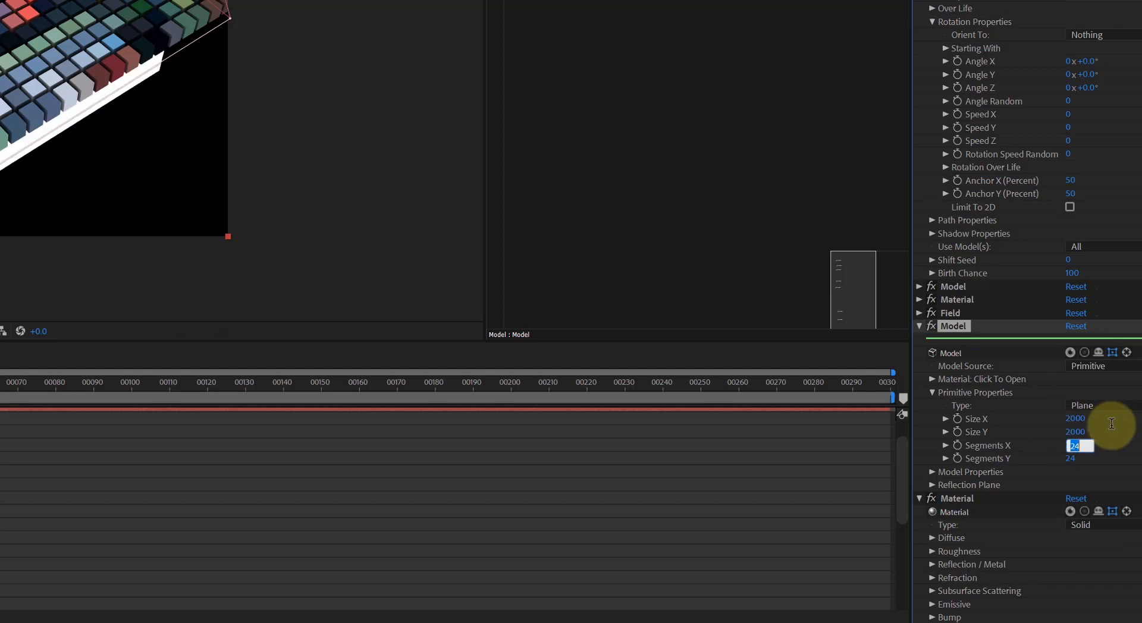
key("Tab")
Rotate the plane Model flat under the cubes by setting its Angle X to -90°
left_click(931, 471)
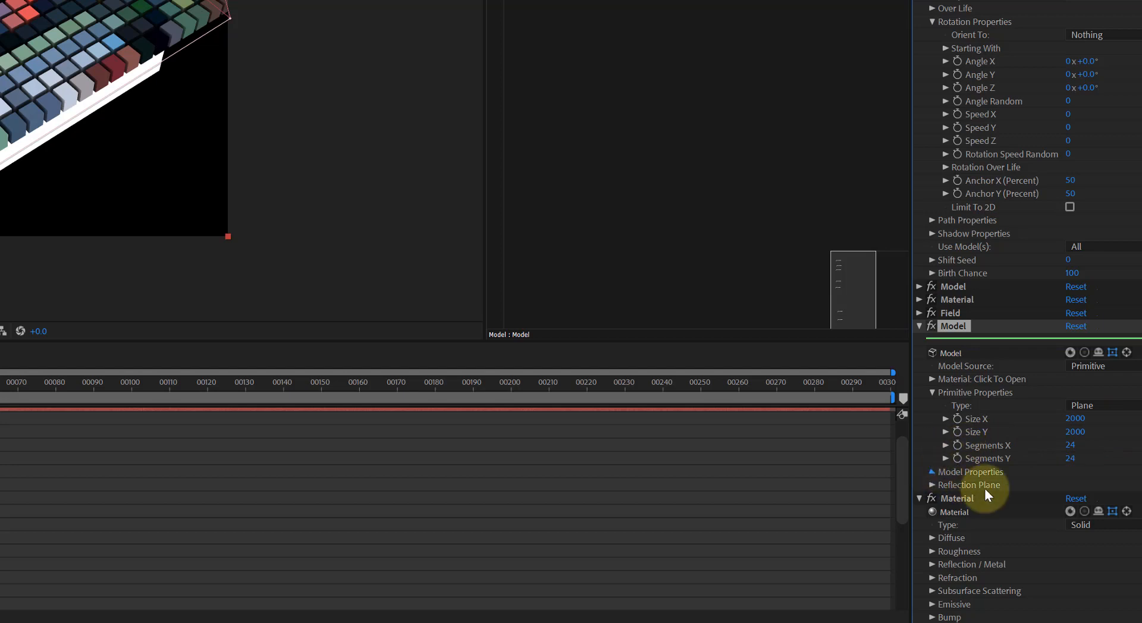
scroll(1078, 487, "down", 2)
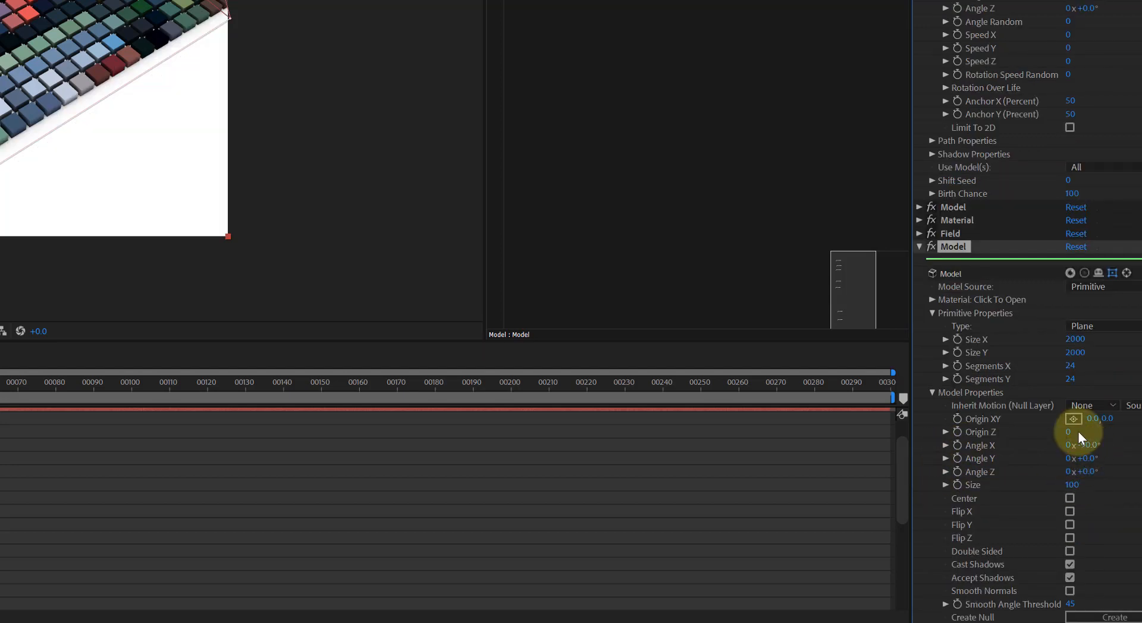
left_click_drag(75, 94, 140, 65)
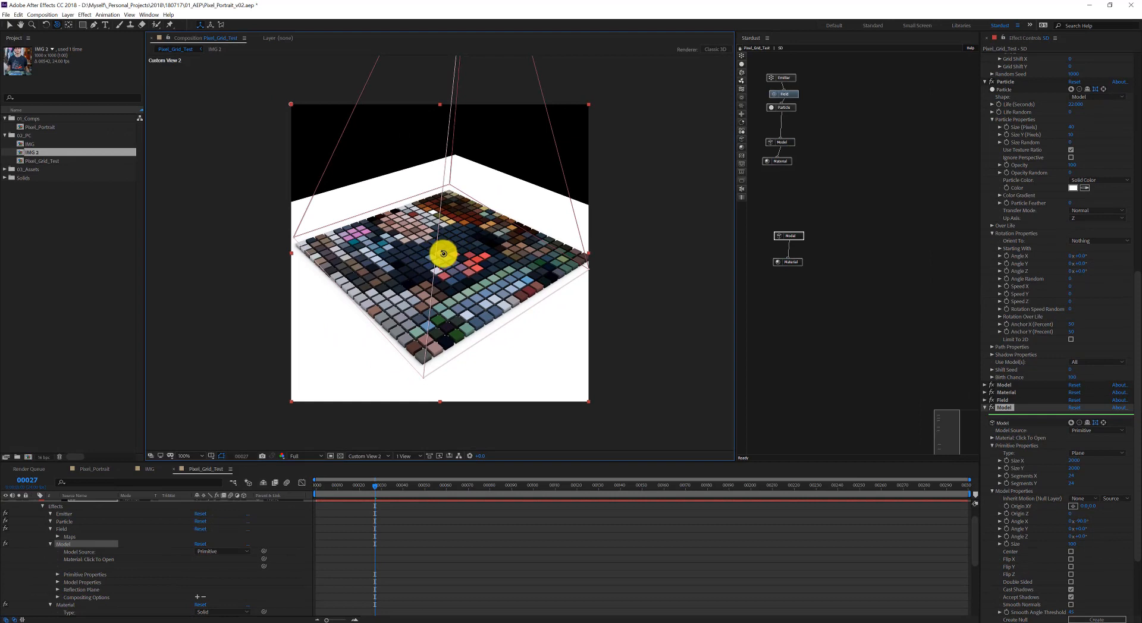
mouse_move(470, 319)
left_mouse_down()
mouse_move(487, 309)
mouse_move(477, 300)
mouse_move(475, 311)
left_mouse_up()
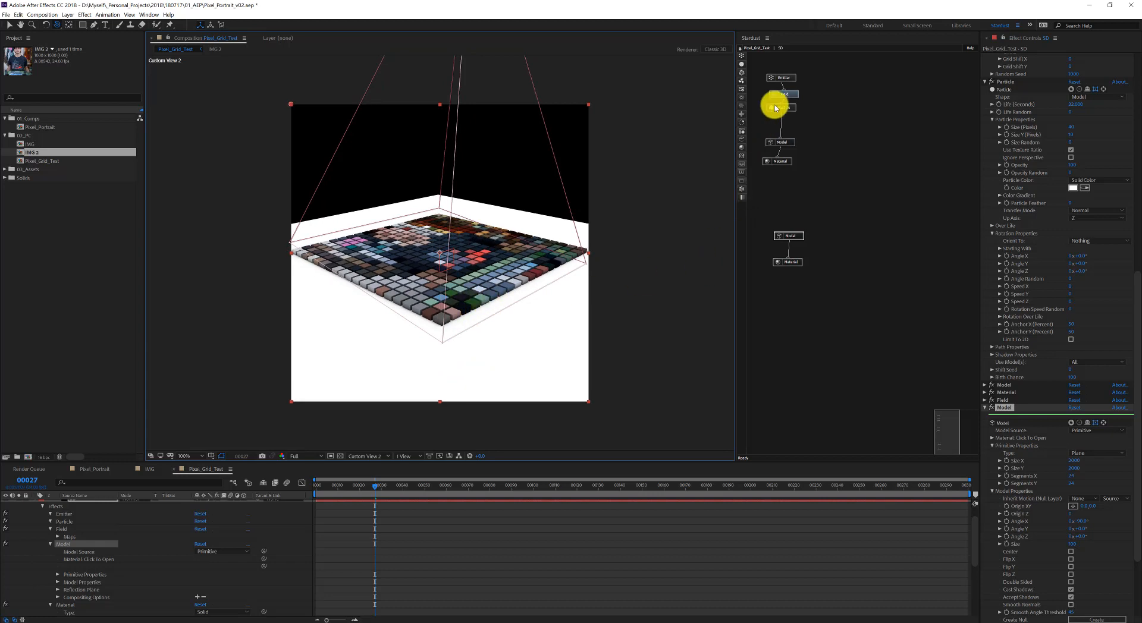
Try offsetting the Emitter's cube grid with a negative Origin Z
left_click(769, 78)
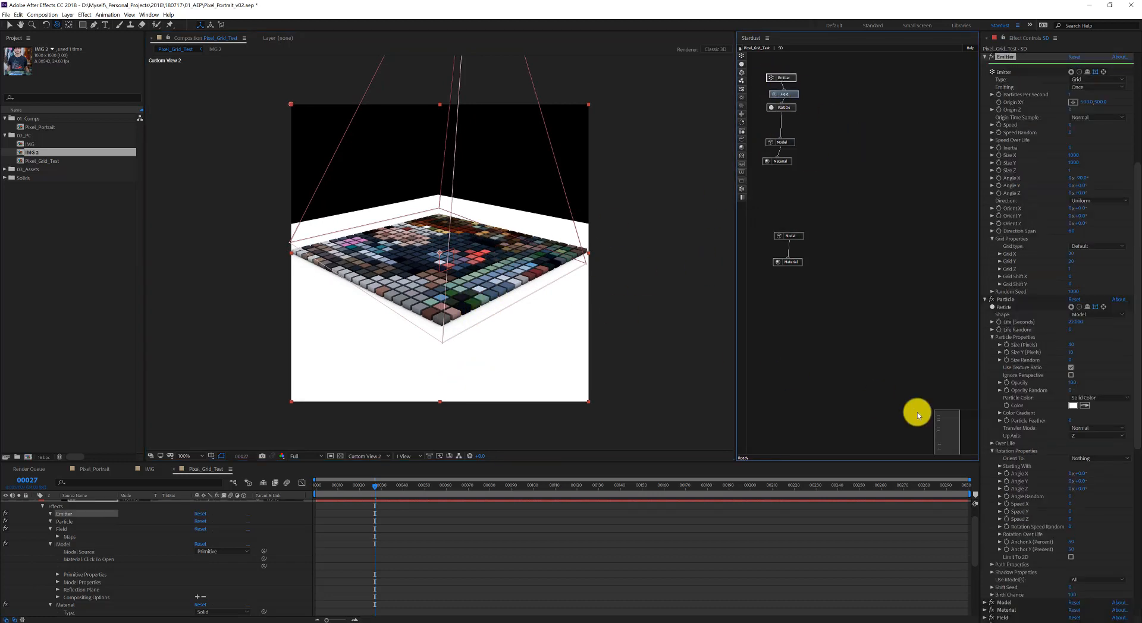
left_click(1071, 109)
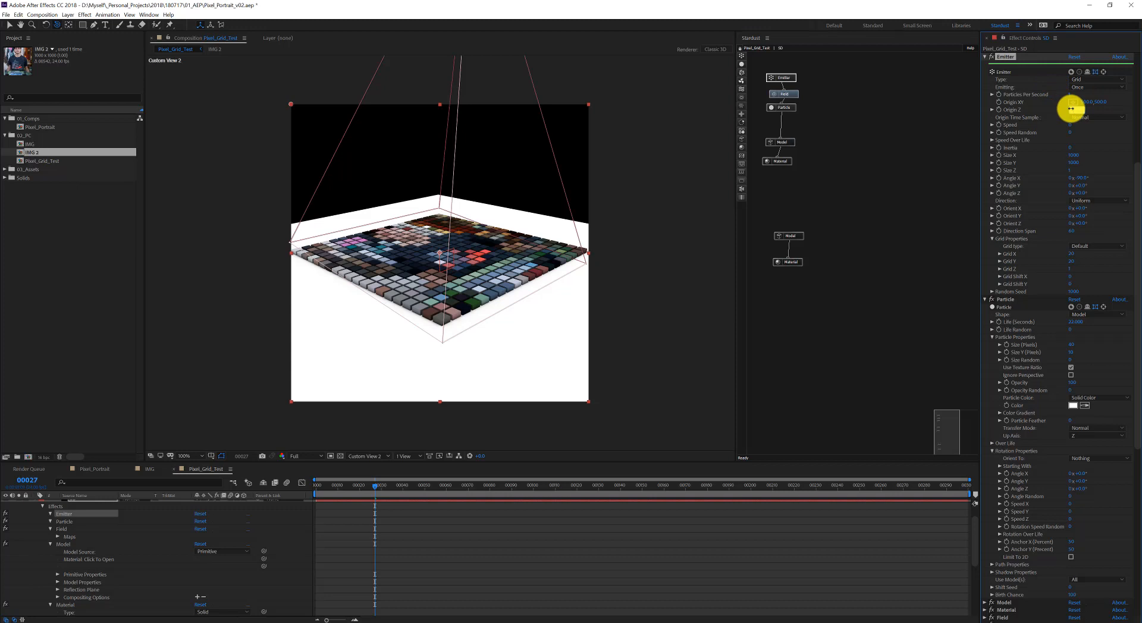
type("-")
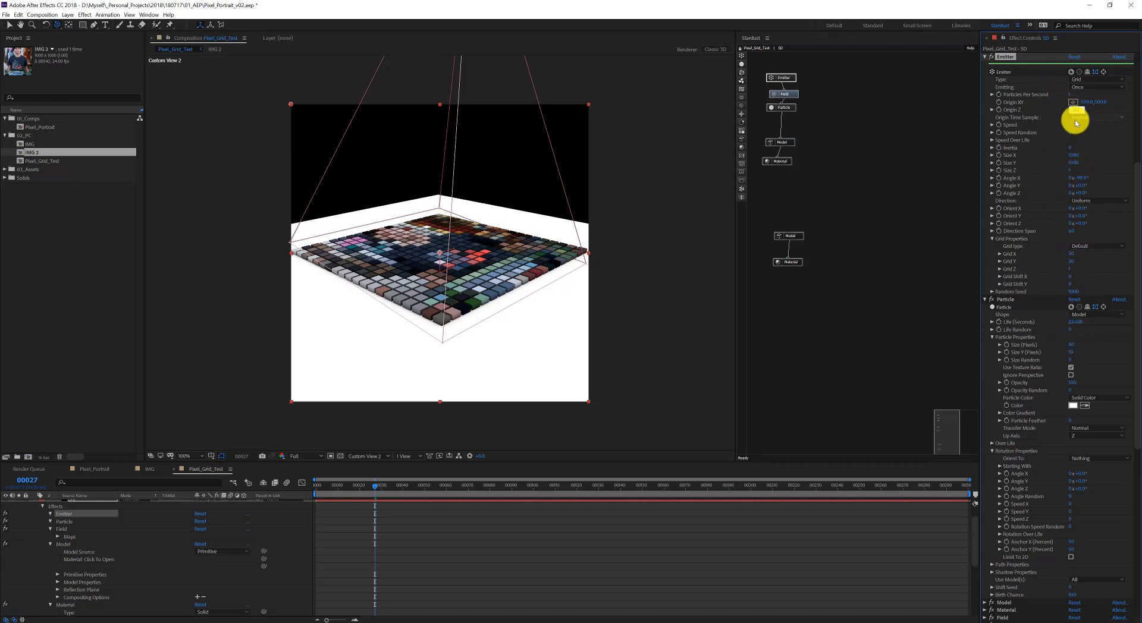
key("Return")
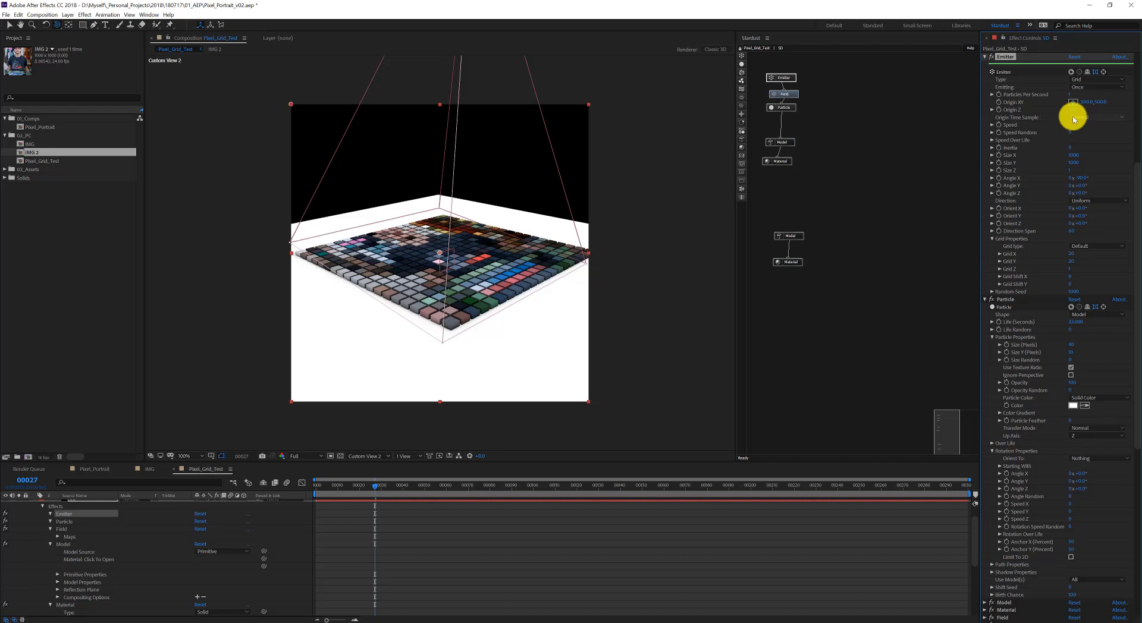
Raise the cube grid above the plane by setting the Emitter's Origin XY to 500, 460, and preview the playback
left_click(1102, 102)
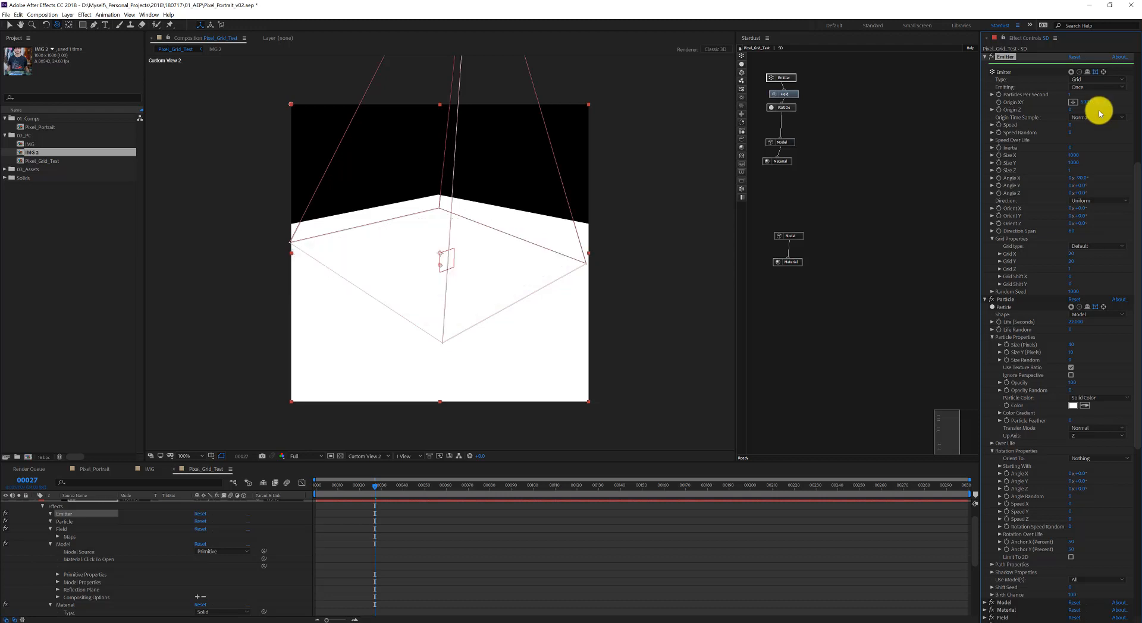
left_click(1099, 104)
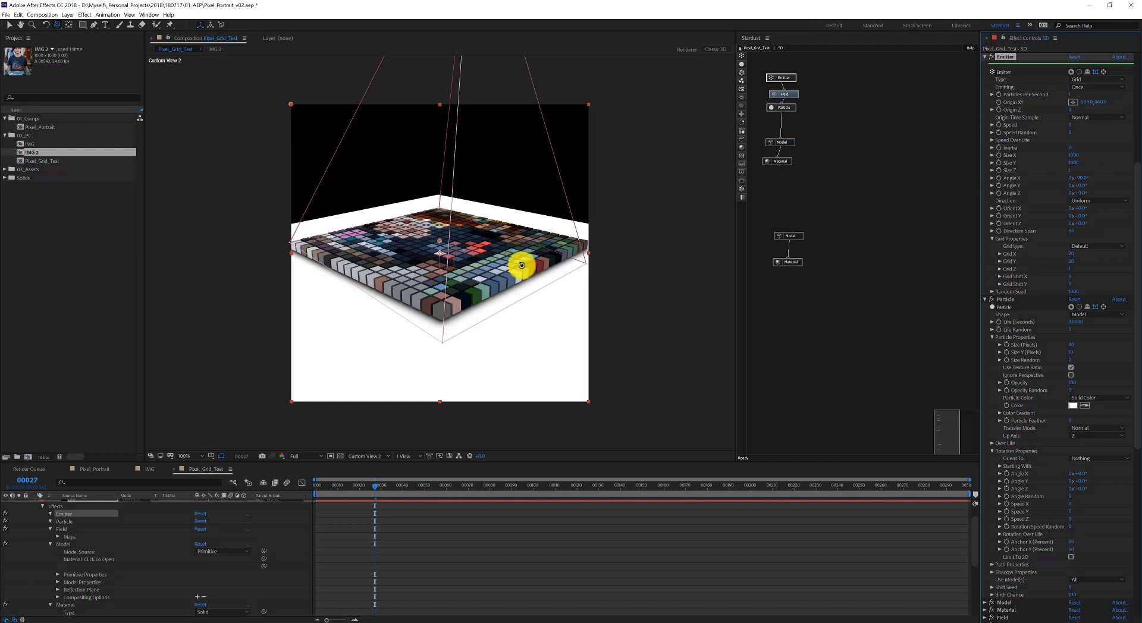
key("space")
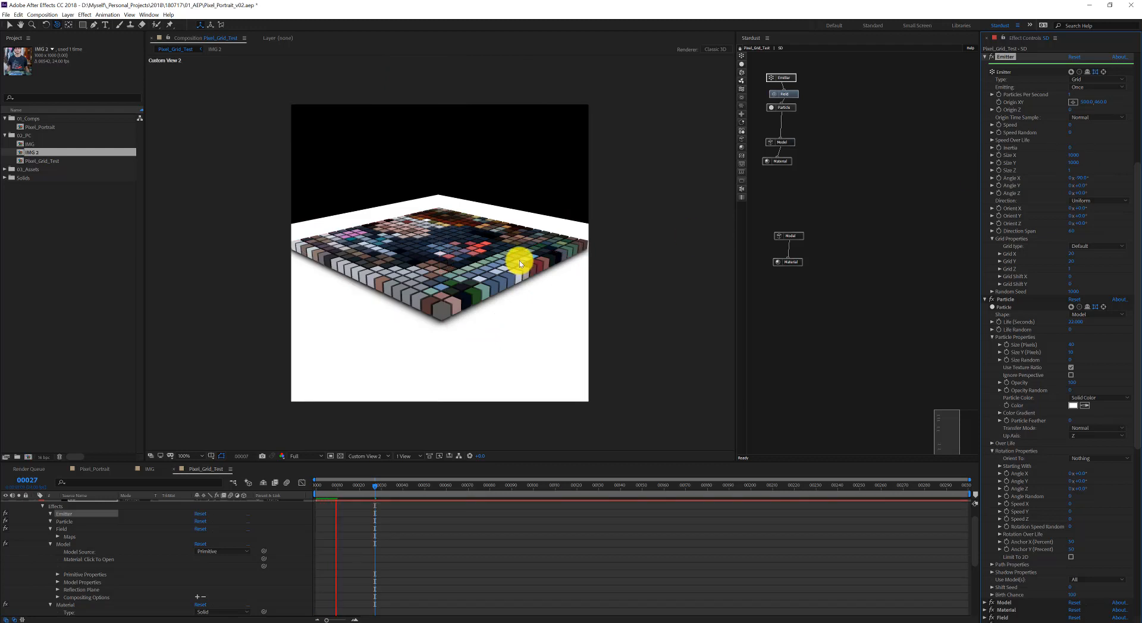
key("space")
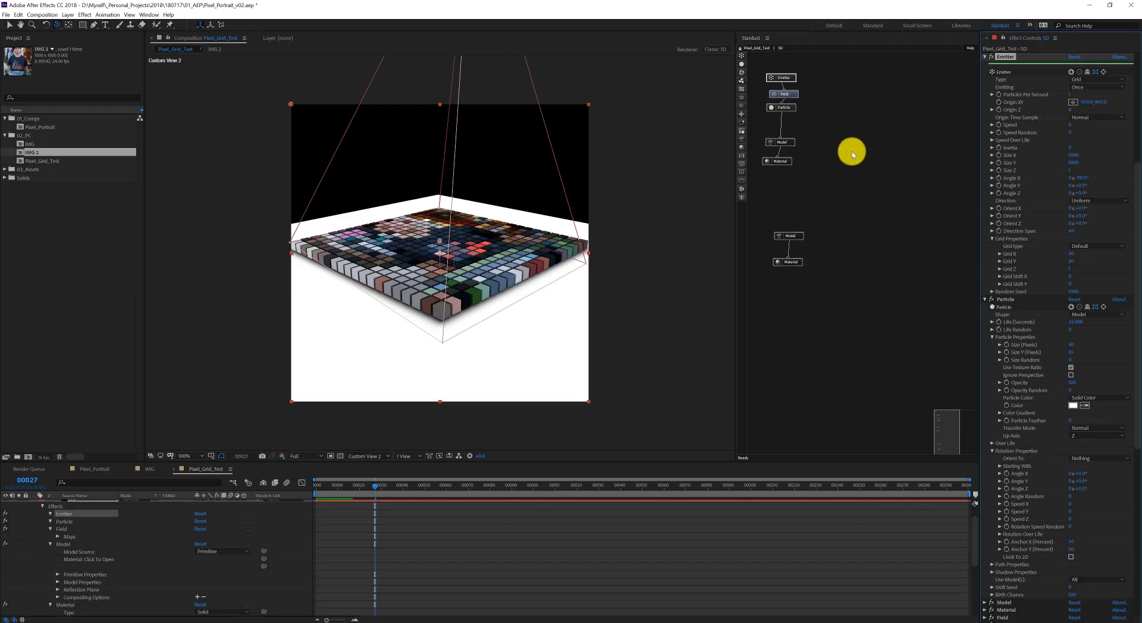
Save the project as the incremental version Pixel_Portrait_v04.aep
key("ctrl+alt+shift+s")
left_click_drag(487, 244, 482, 298)
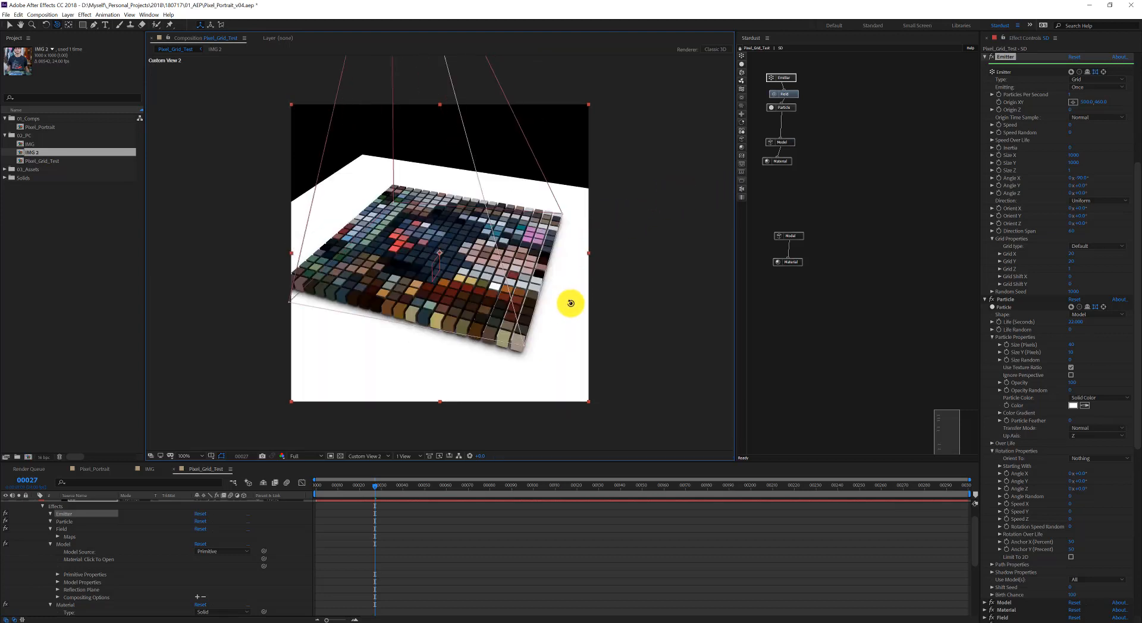
left_click_drag(571, 303, 588, 308)
Turn on Simulation in Stardust's Physics settings
left_click(773, 76)
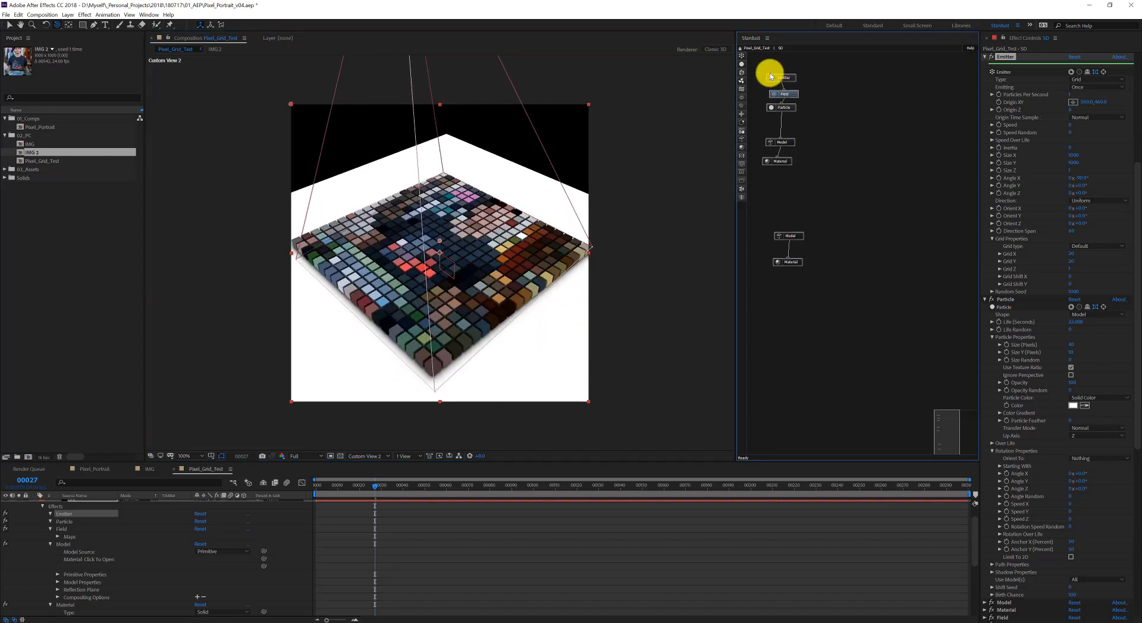
scroll(1061, 169, "up", 8)
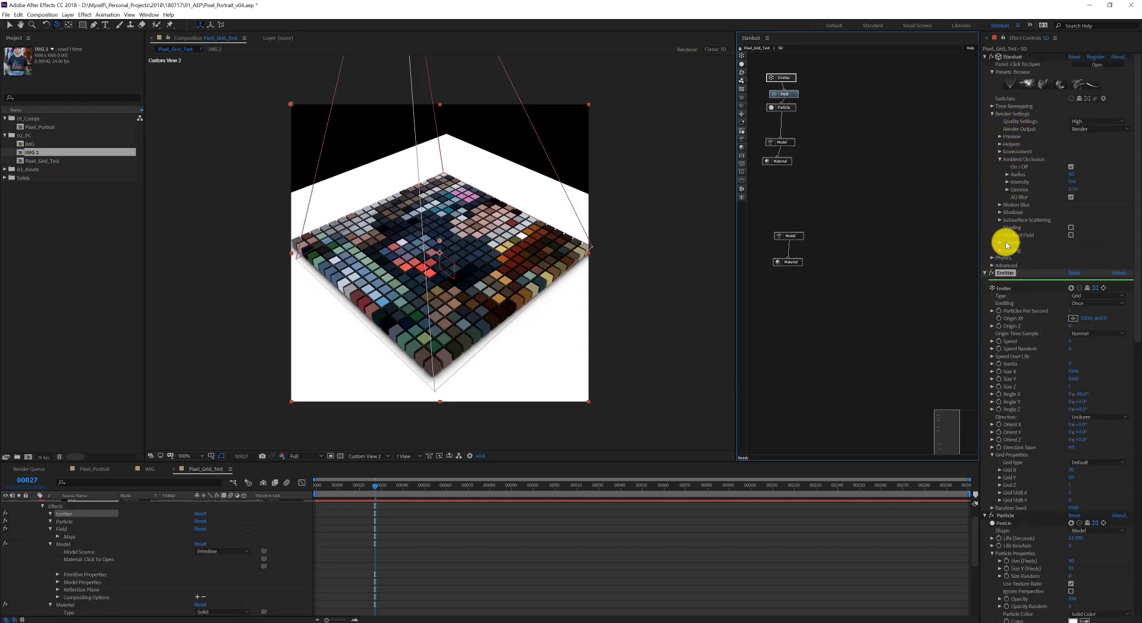
left_click(1000, 258)
left_click(1079, 265)
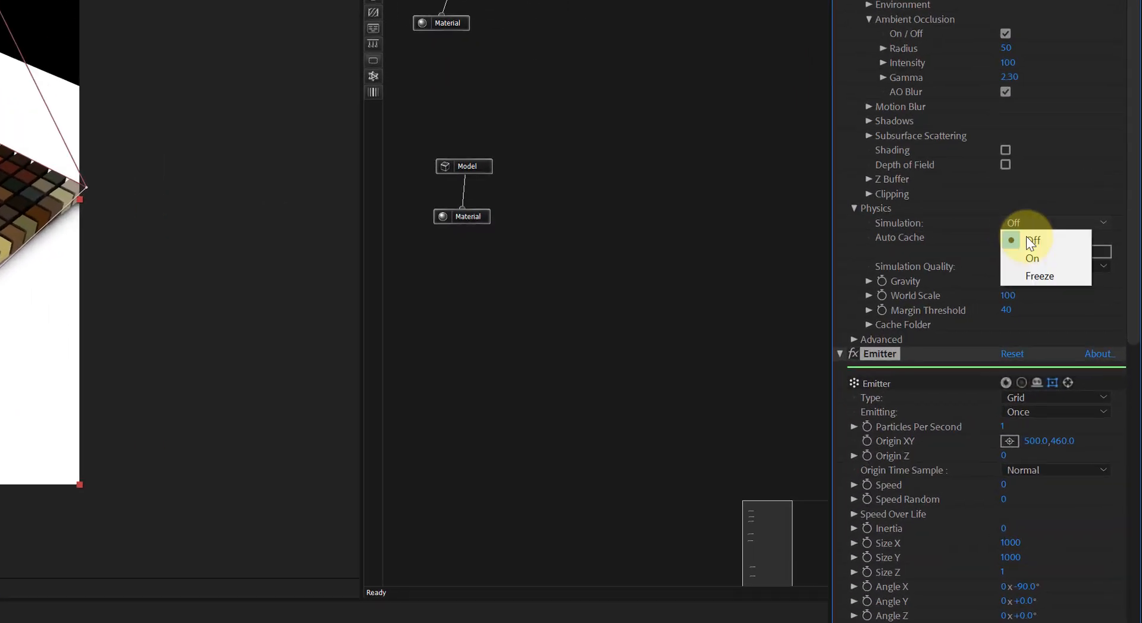
left_click(1031, 259)
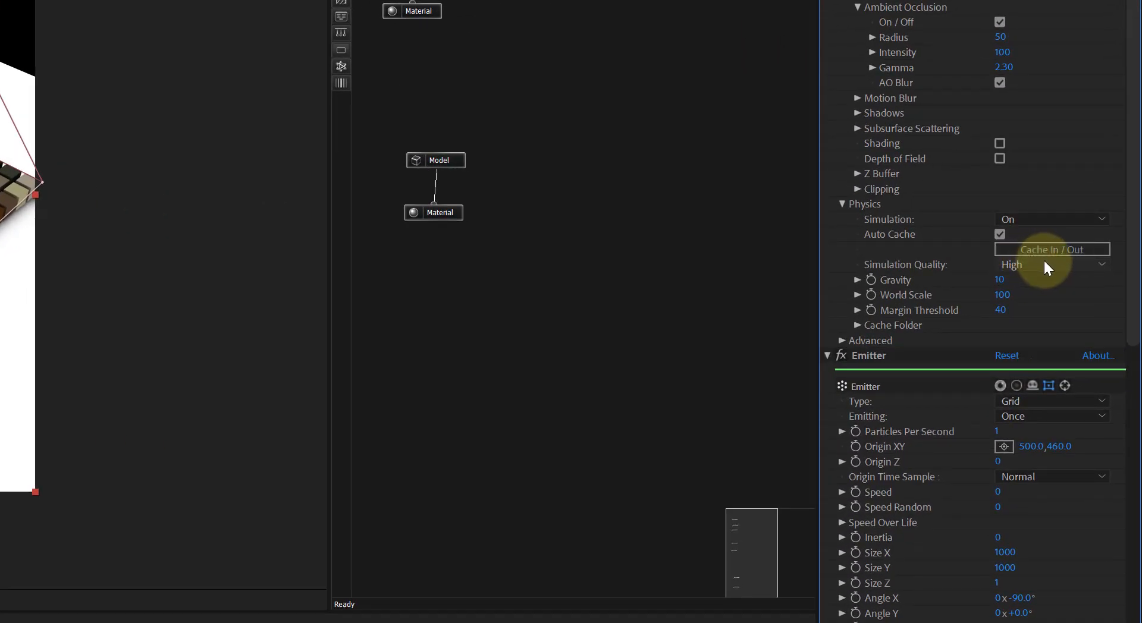
Set the Physics Simulation Quality to Medium
left_click(1049, 265)
left_click(1046, 284)
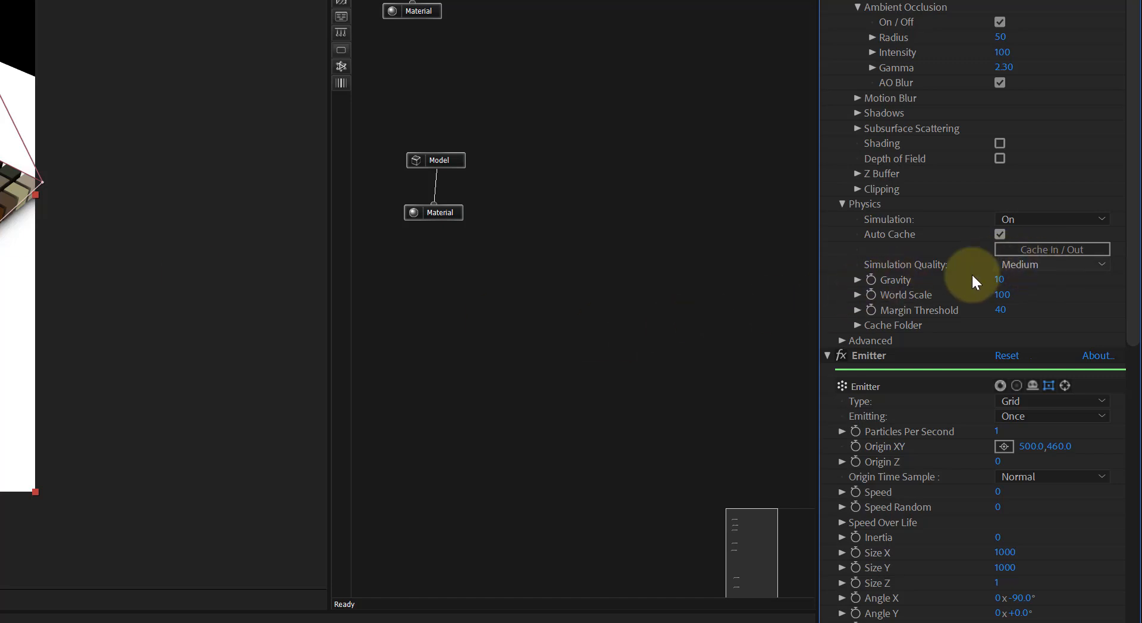
left_click(1053, 266)
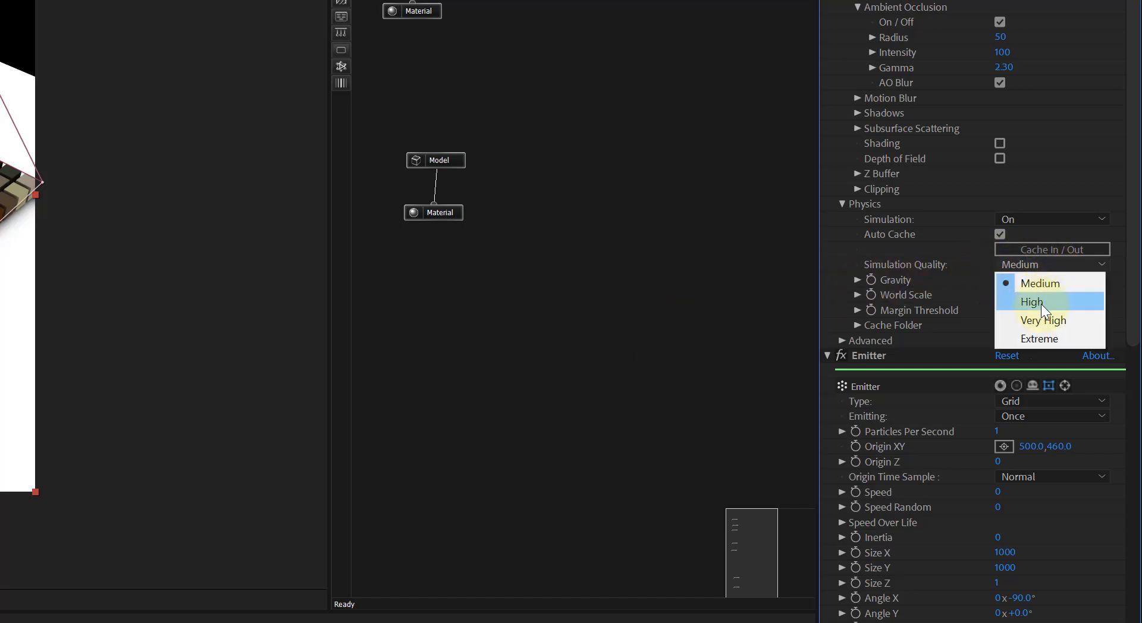
left_click(923, 248)
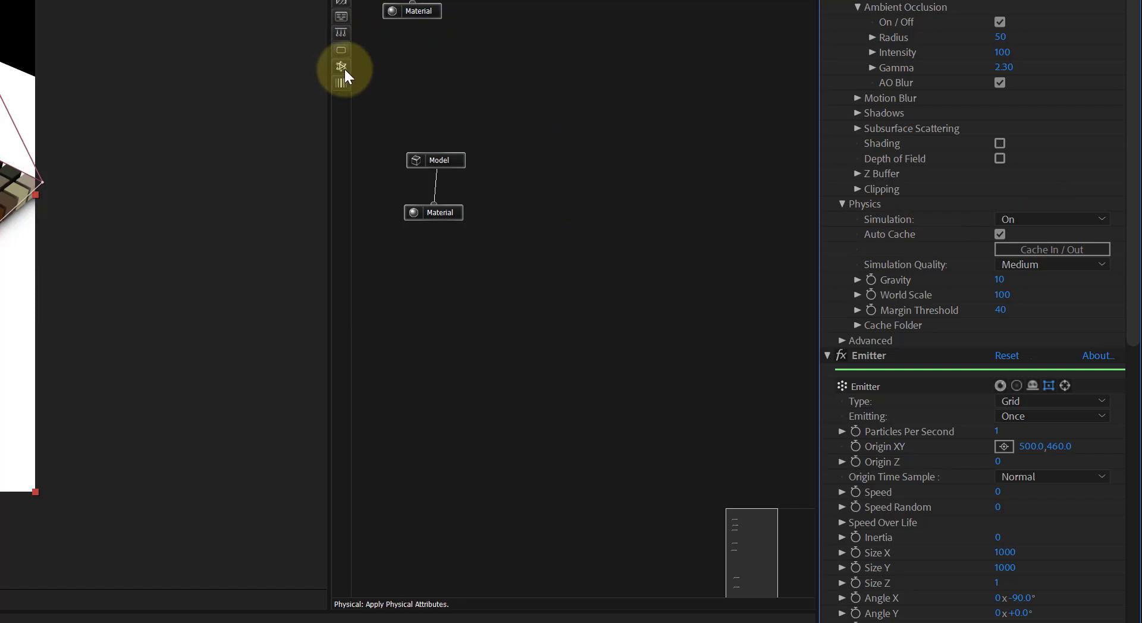
Add one Physical node beside the cube Model's nodes and another beside the ground plane's nodes
left_click_drag(339, 64, 523, 1)
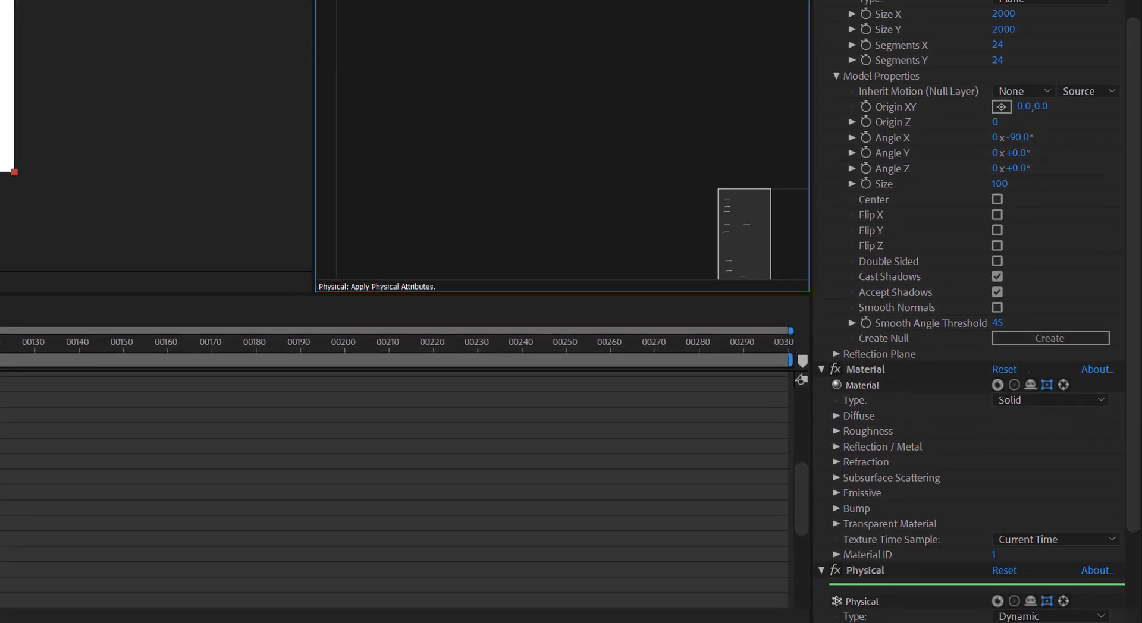
scroll(969, 381, "down", 5)
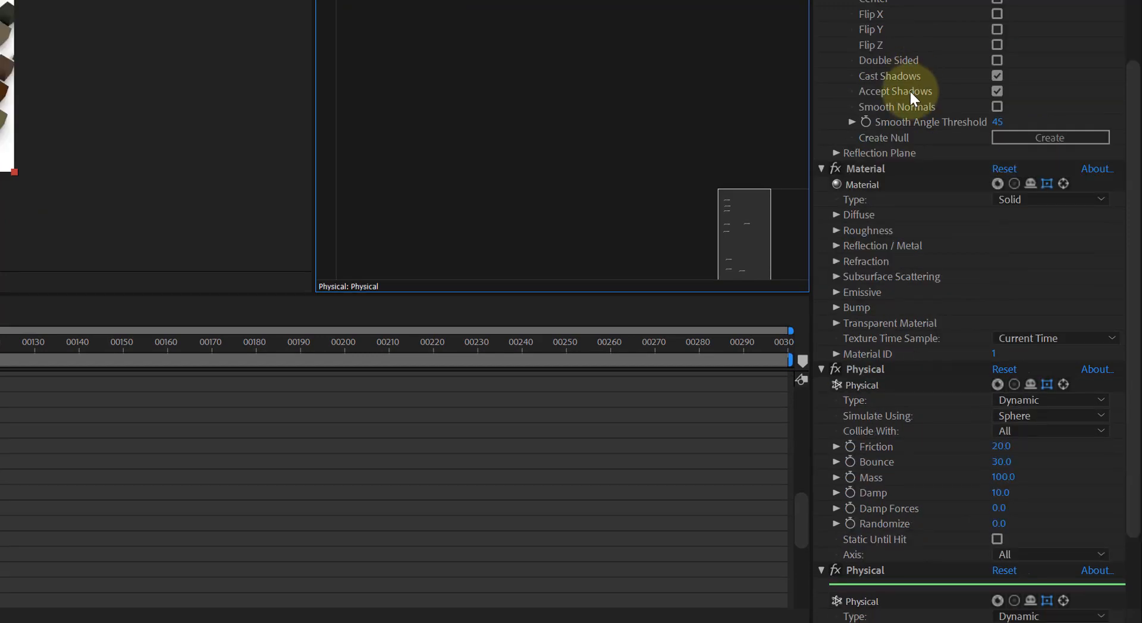
scroll(910, 336, "down", 5)
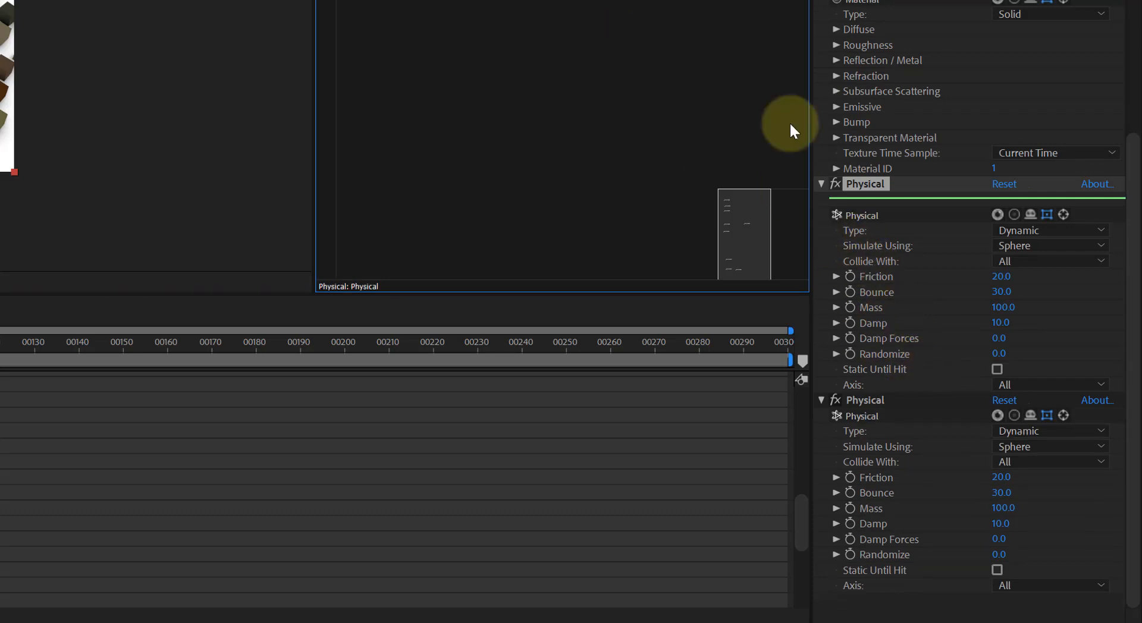
Set the ground plane's Physical node Type to Kinematic
left_click(1051, 399)
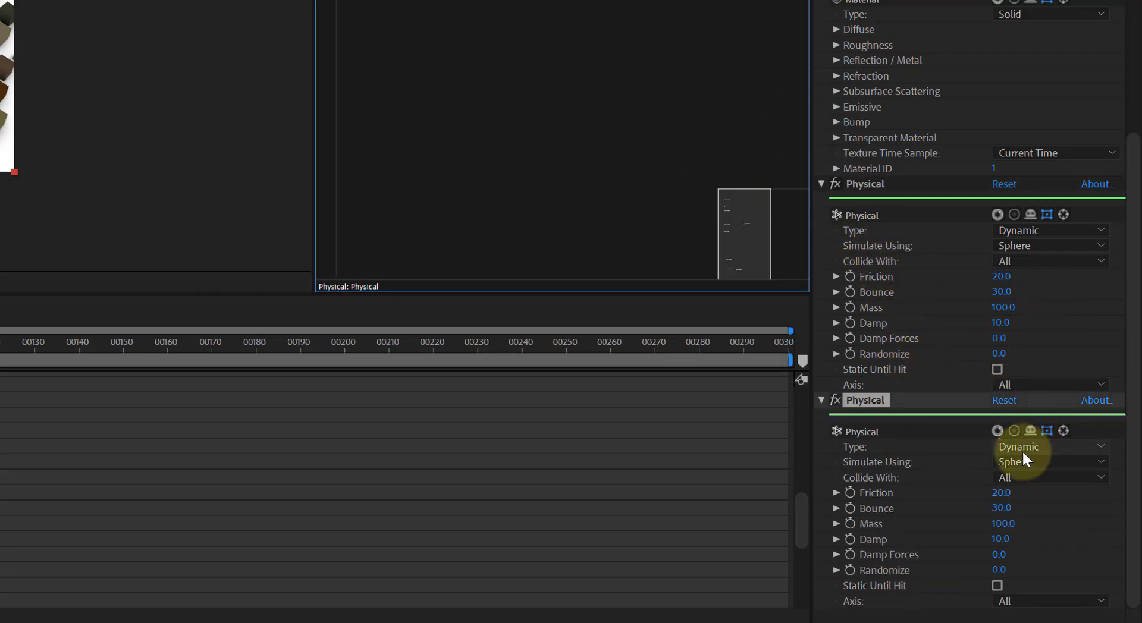
left_click(1023, 448)
left_click(1036, 479)
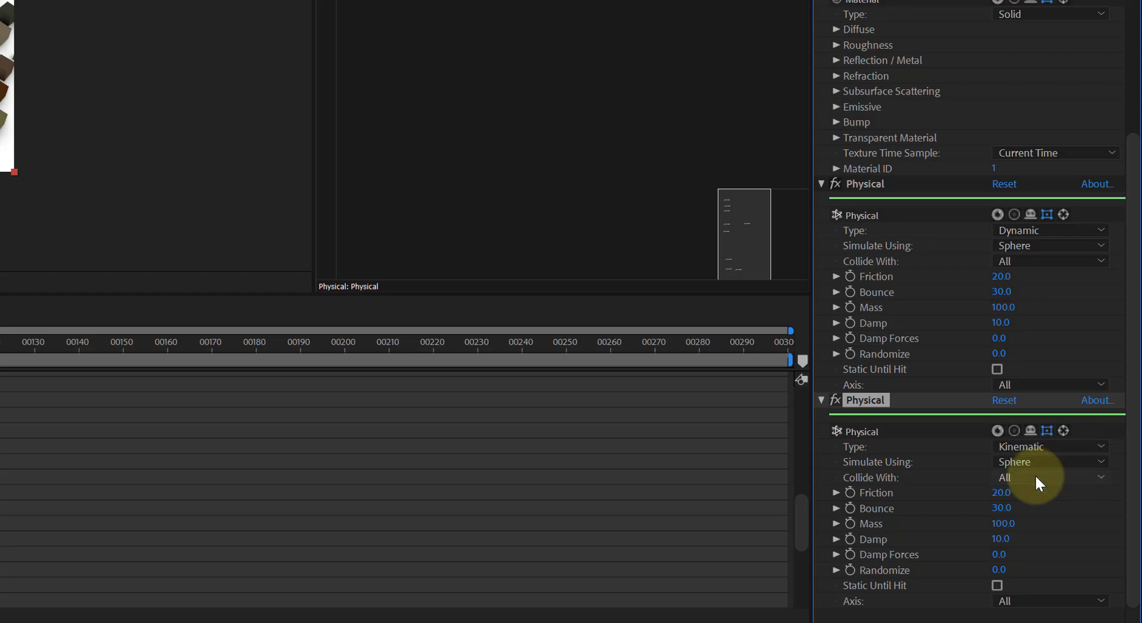
Set Simulate Using to Model on the ground plane's Physical node
left_click(1016, 447)
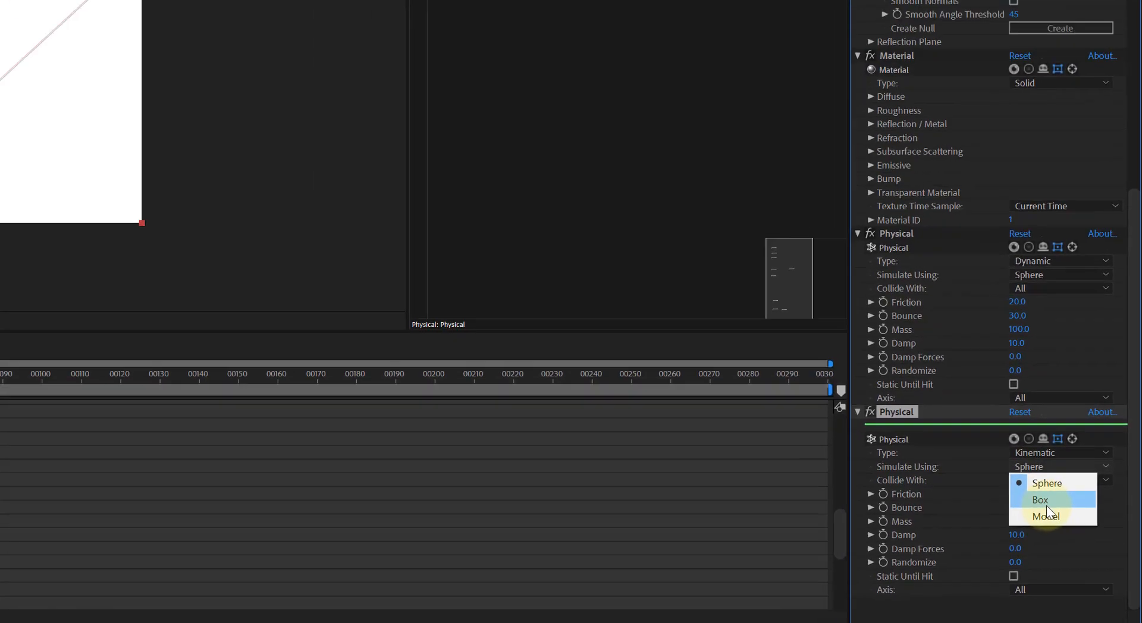
left_click(1033, 503)
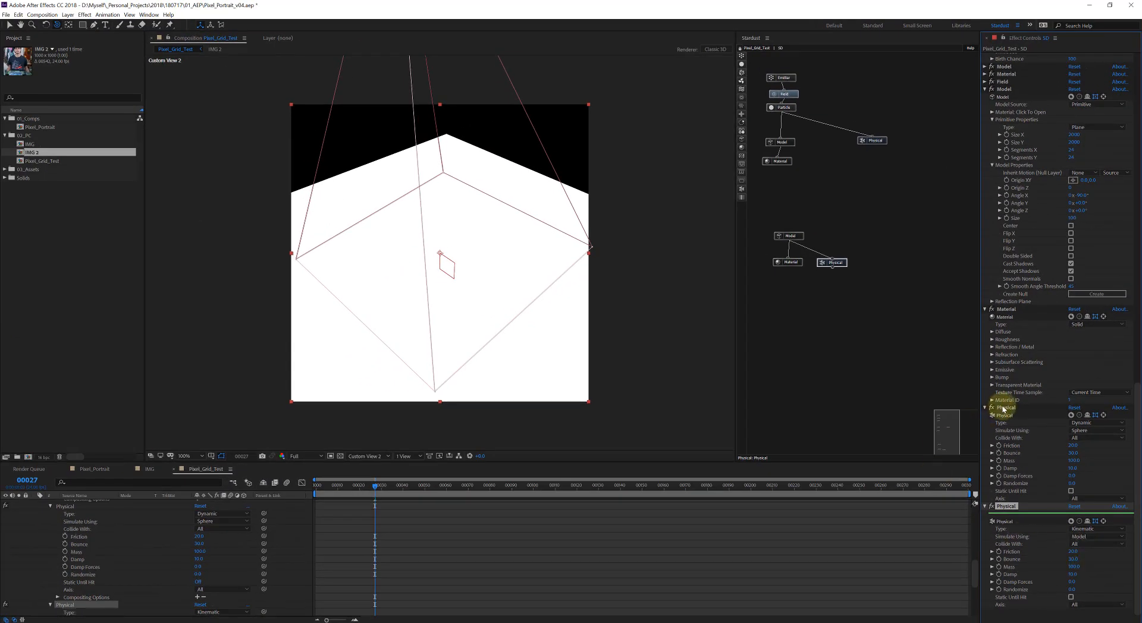
Try Box as the Simulate Using shape on the cubes' Physical node and preview the simulation
left_click(1089, 431)
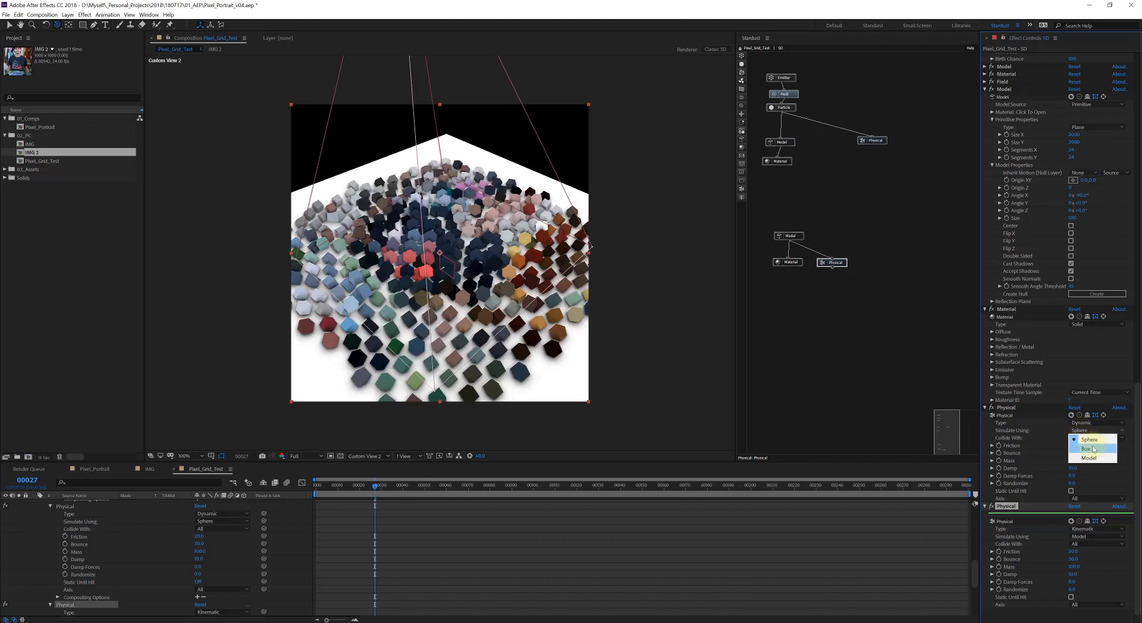
left_click(1096, 449)
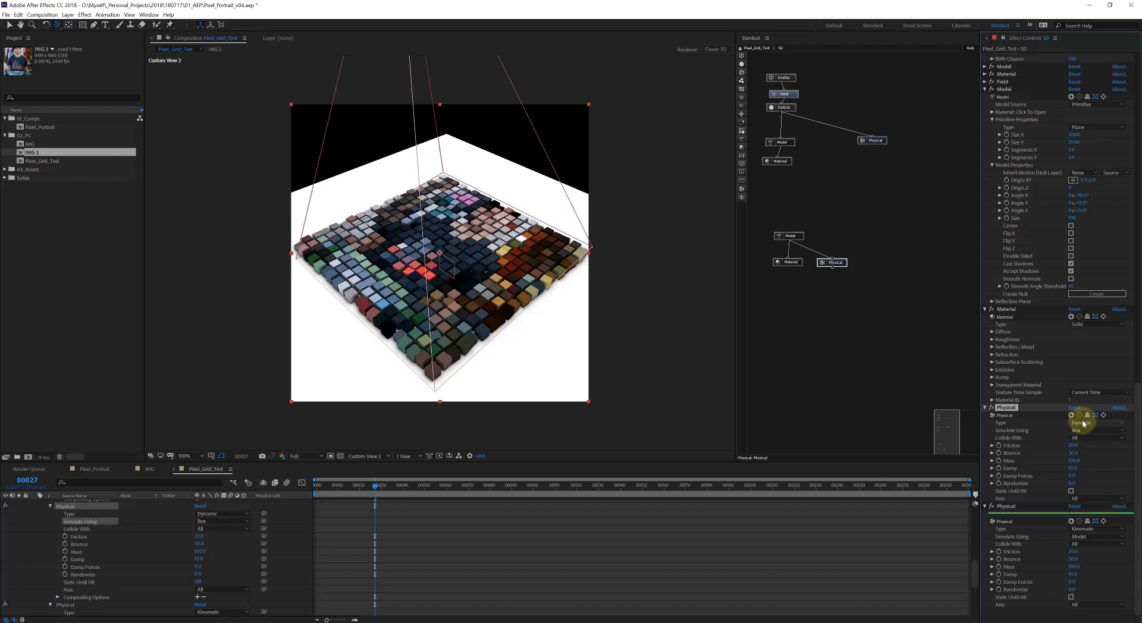
key("space")
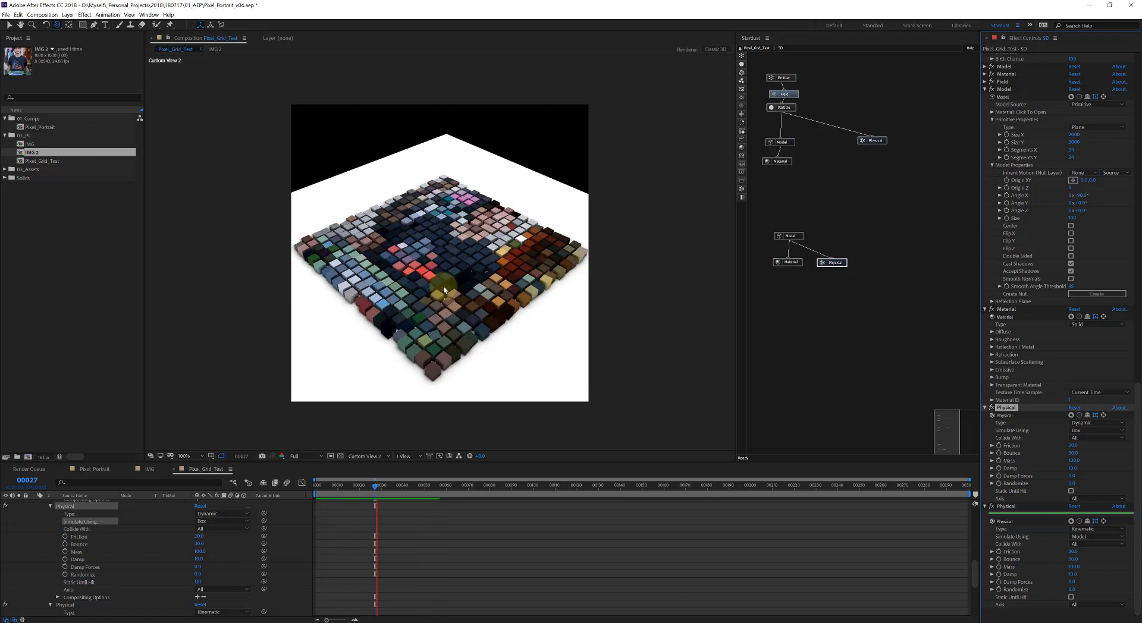
key("space")
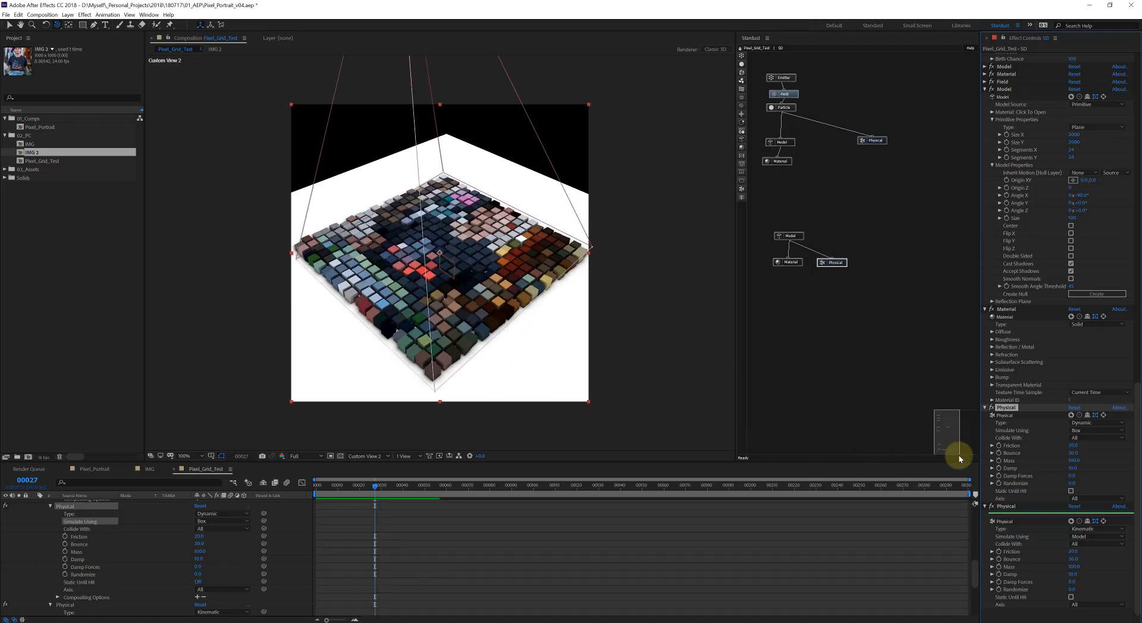
Set Simulate Using to Model on the cubes' Physical node, preview the simulation and inspect the cubes at frame 33
left_click(1080, 431)
left_click(1078, 455)
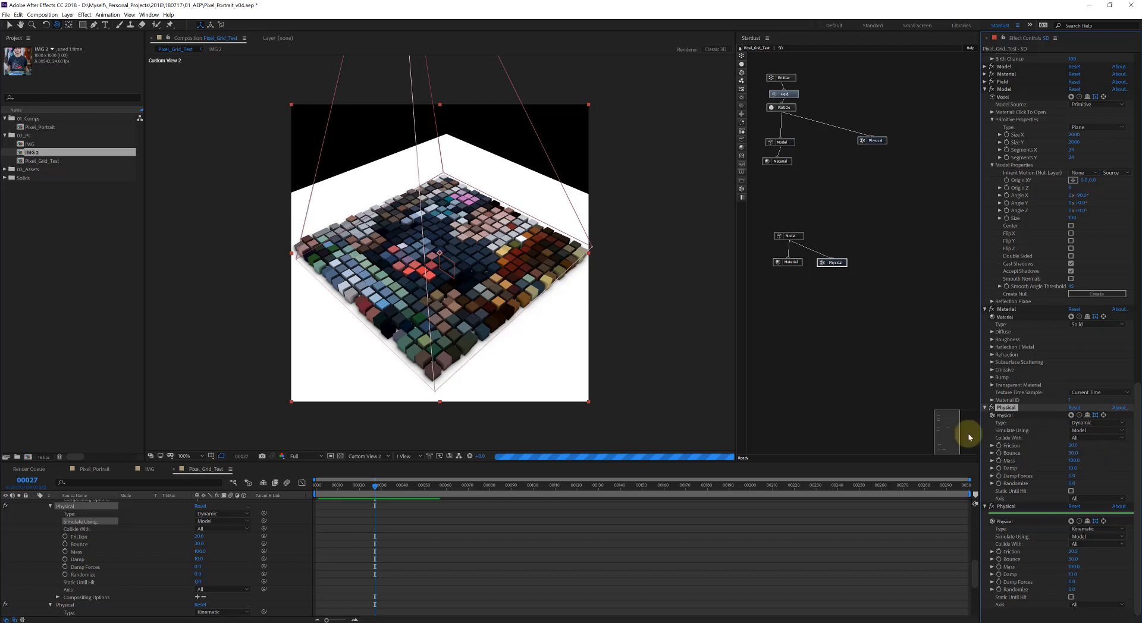
key("space")
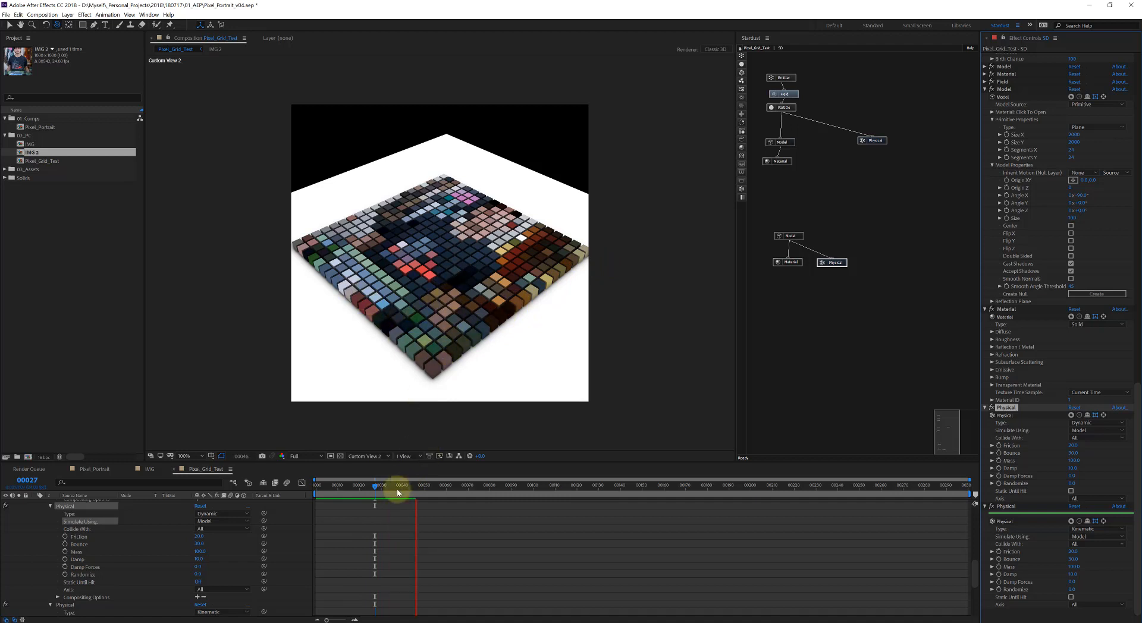
mouse_move(381, 489)
left_mouse_down()
mouse_move(339, 486)
mouse_move(388, 486)
left_mouse_up()
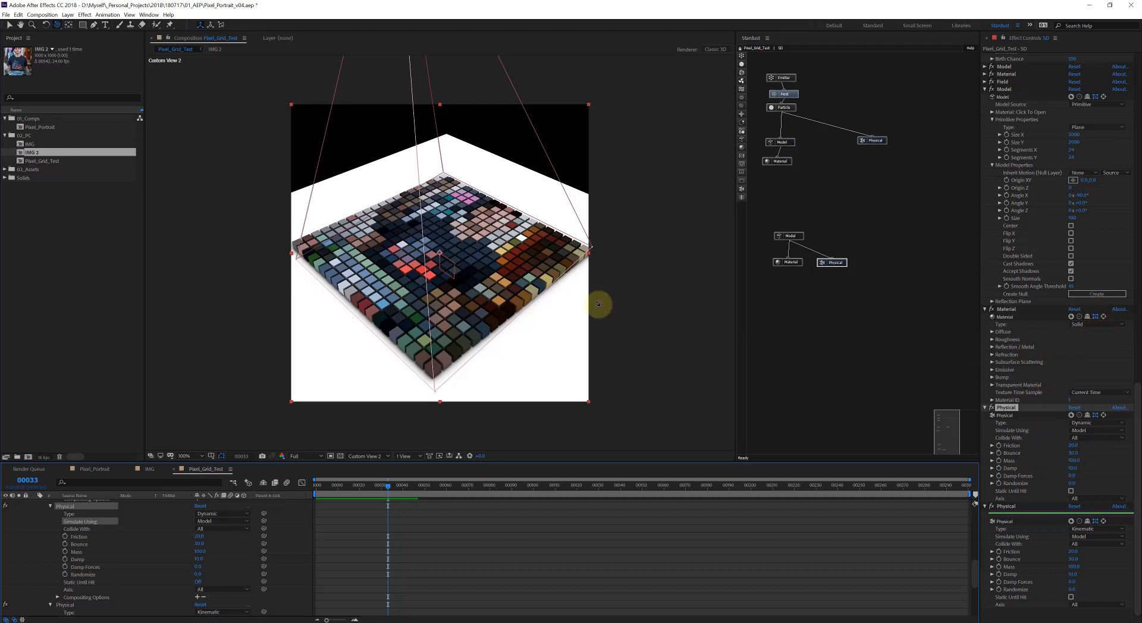
left_click_drag(454, 284, 466, 291)
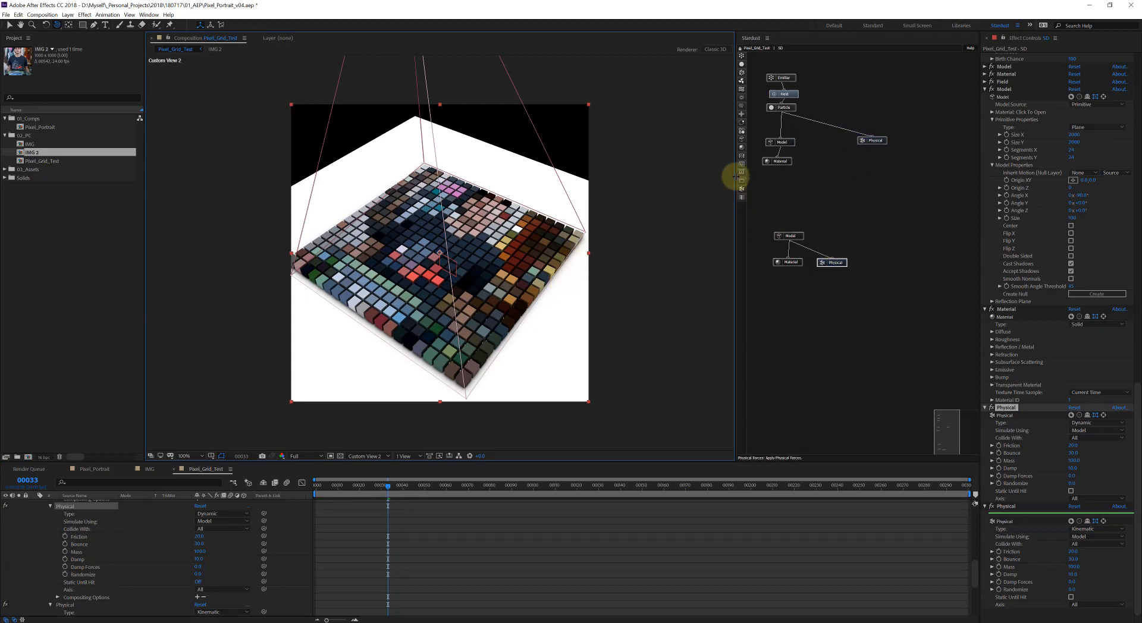
Add a Forces node below the cubes' Physical node and set its Type to Spherical
mouse_move(742, 198)
left_mouse_down()
mouse_move(875, 185)
mouse_move(880, 162)
left_mouse_up()
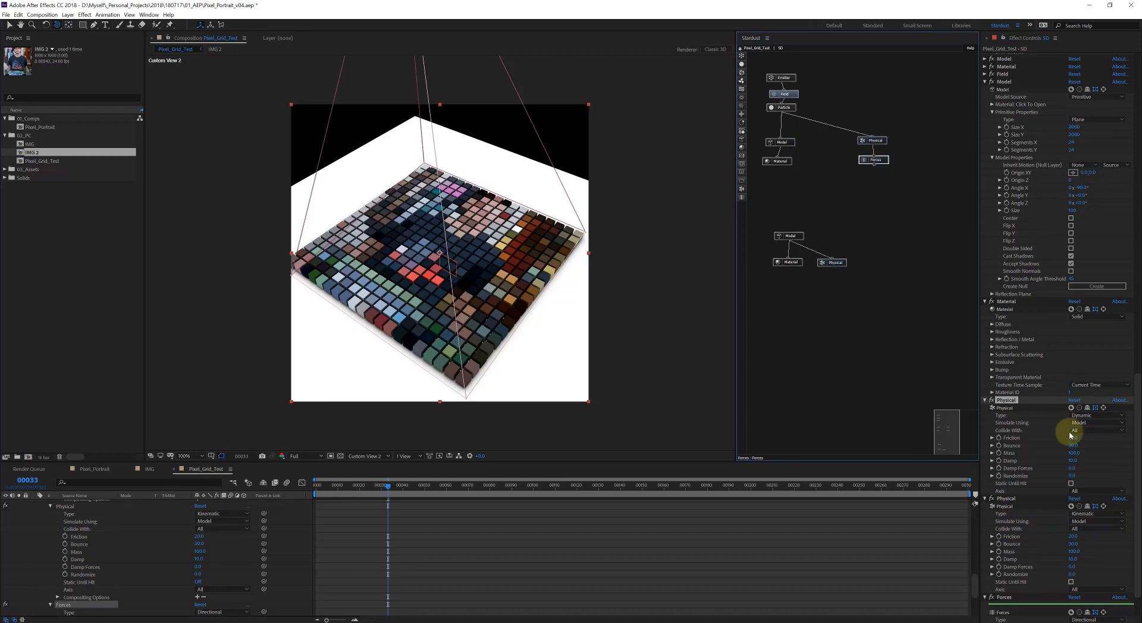
scroll(1073, 449, "down", 2)
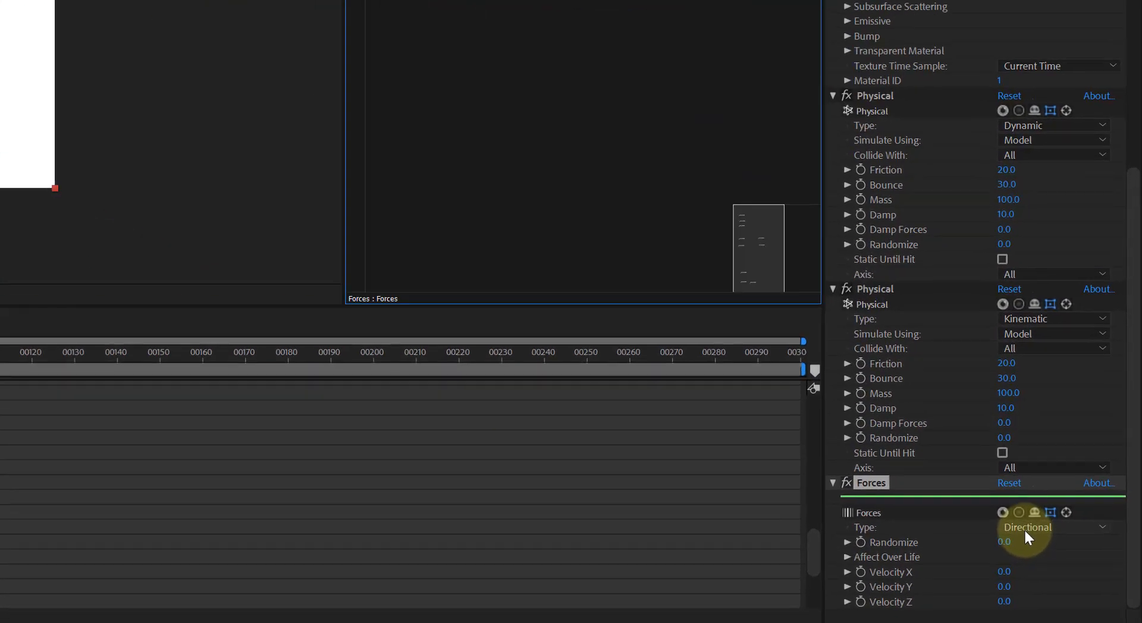
left_click(1082, 575)
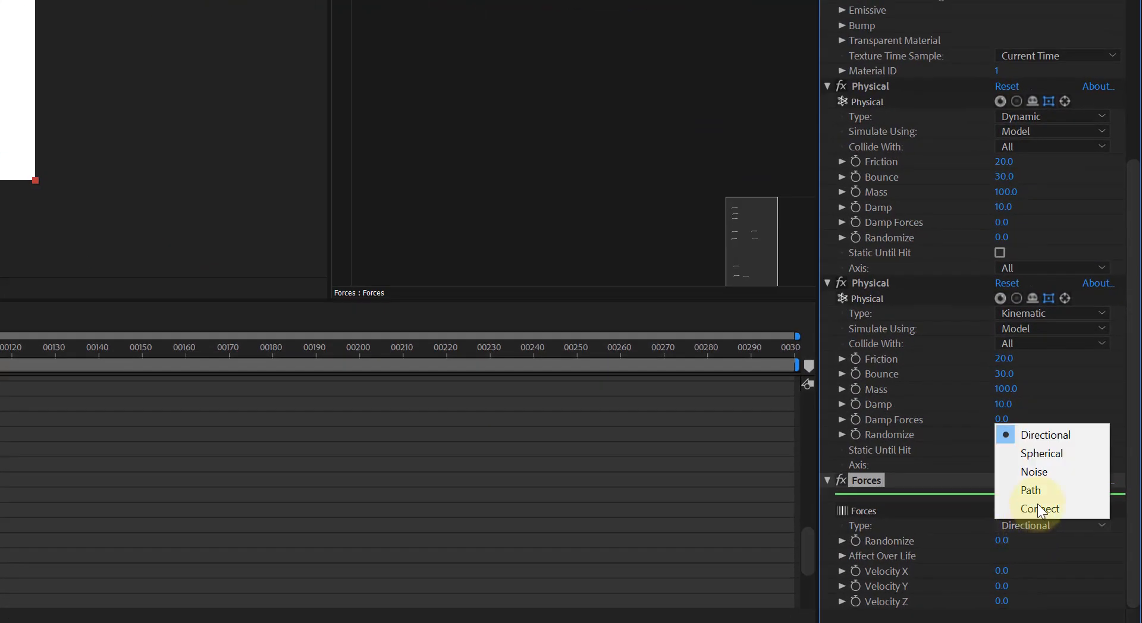
left_click(1047, 453)
scroll(970, 539, "down", 4)
scroll(970, 547, "down", 2)
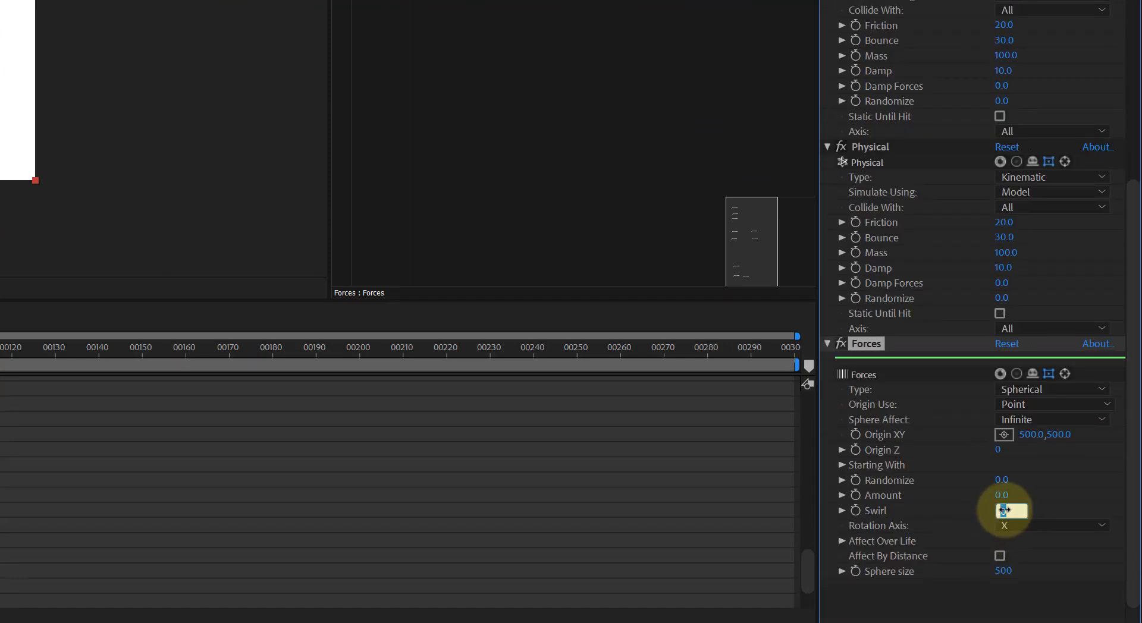
Set the spherical Forces node's Swirl to -15 and its Rotation Axis to Y
type("5")
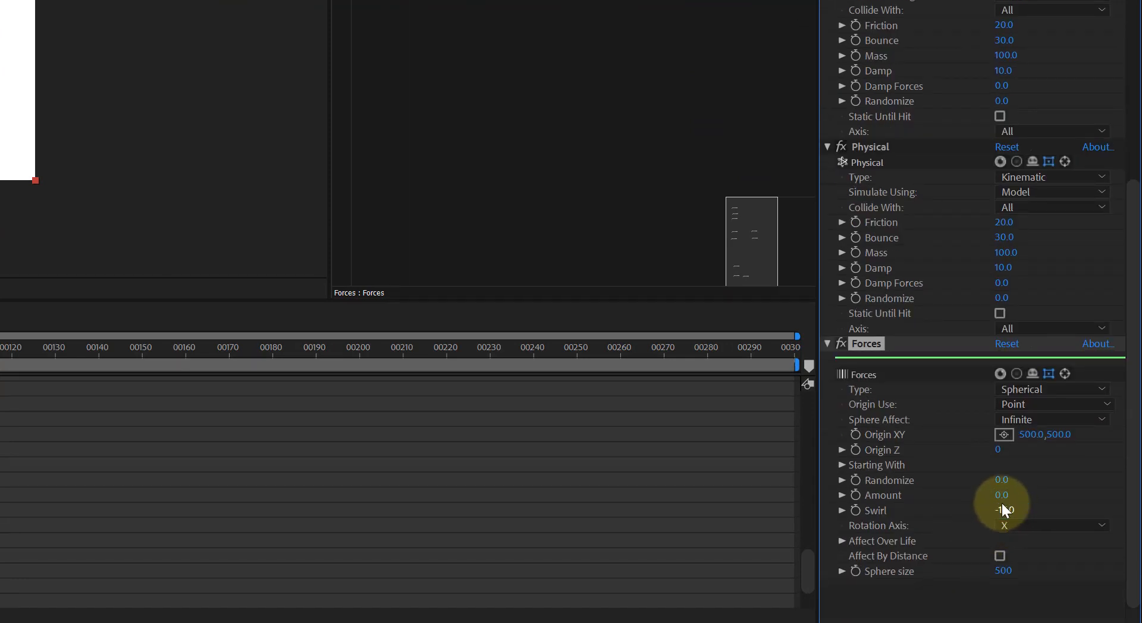
left_click(1001, 496)
left_click(1021, 525)
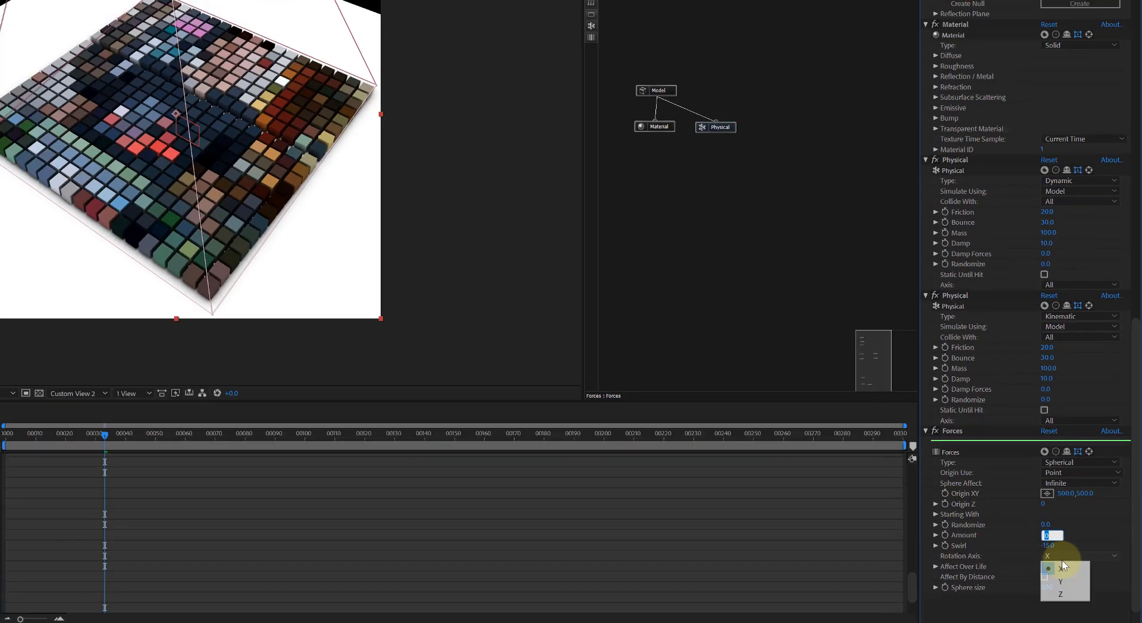
left_click(1060, 582)
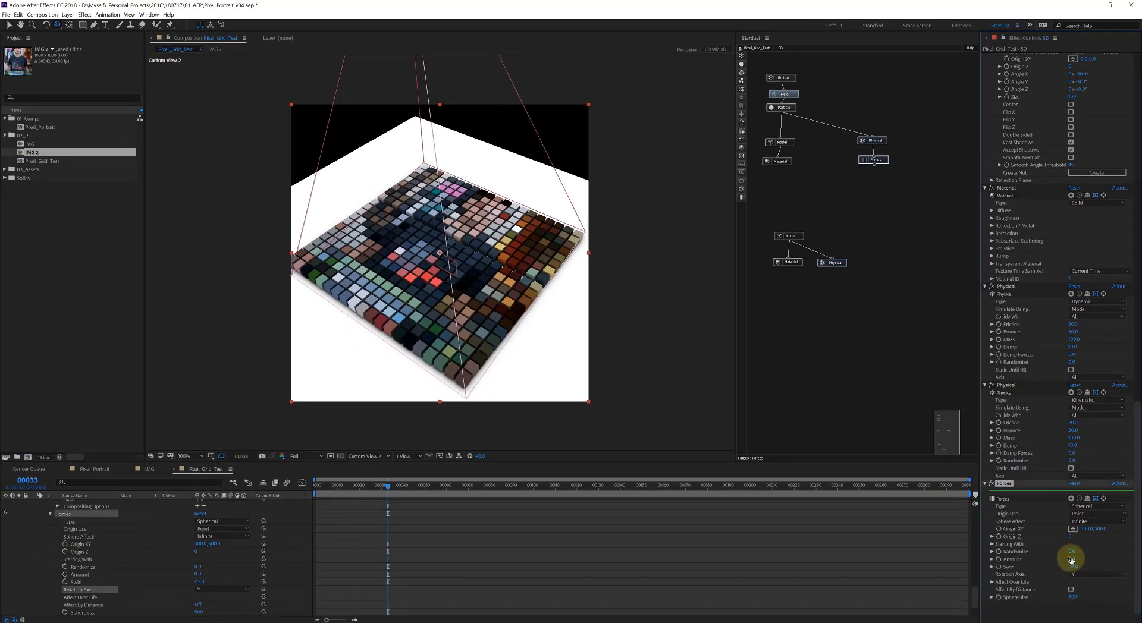
Set the spherical Forces node's Amount to 50 and preview the resulting cube motion
type("50")
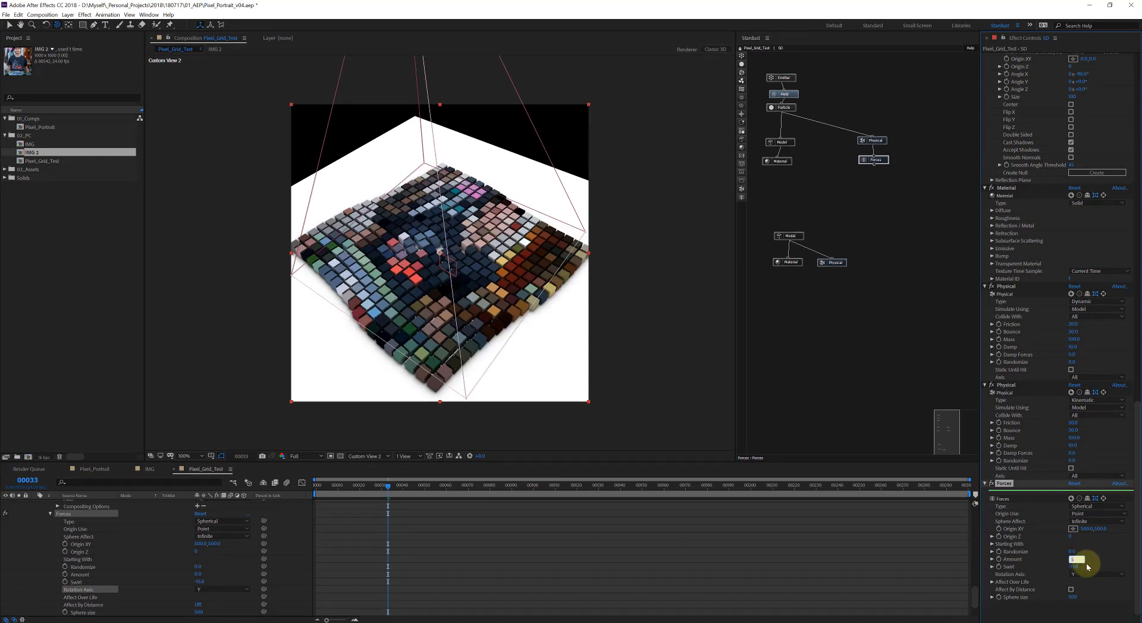
key("Return")
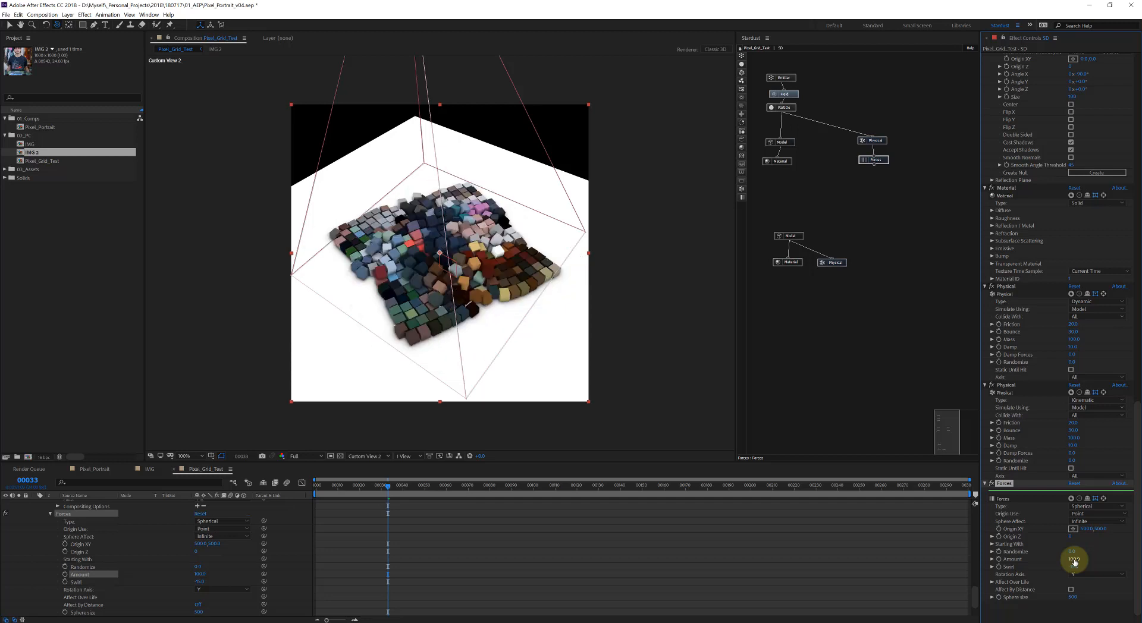
key("space")
left_click(1074, 560)
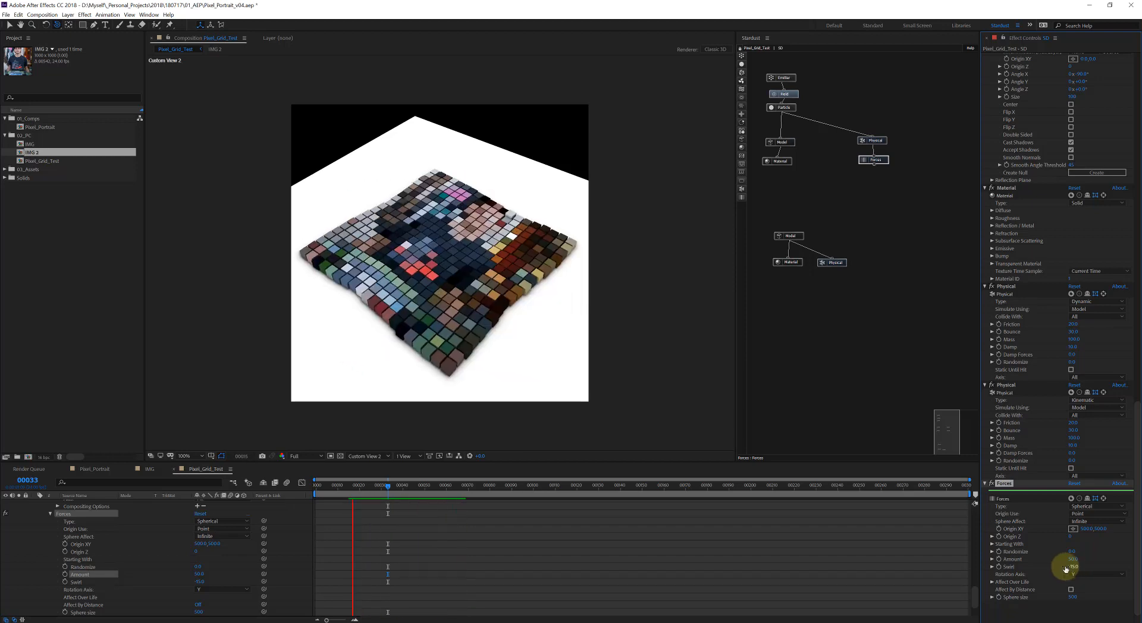
key("space")
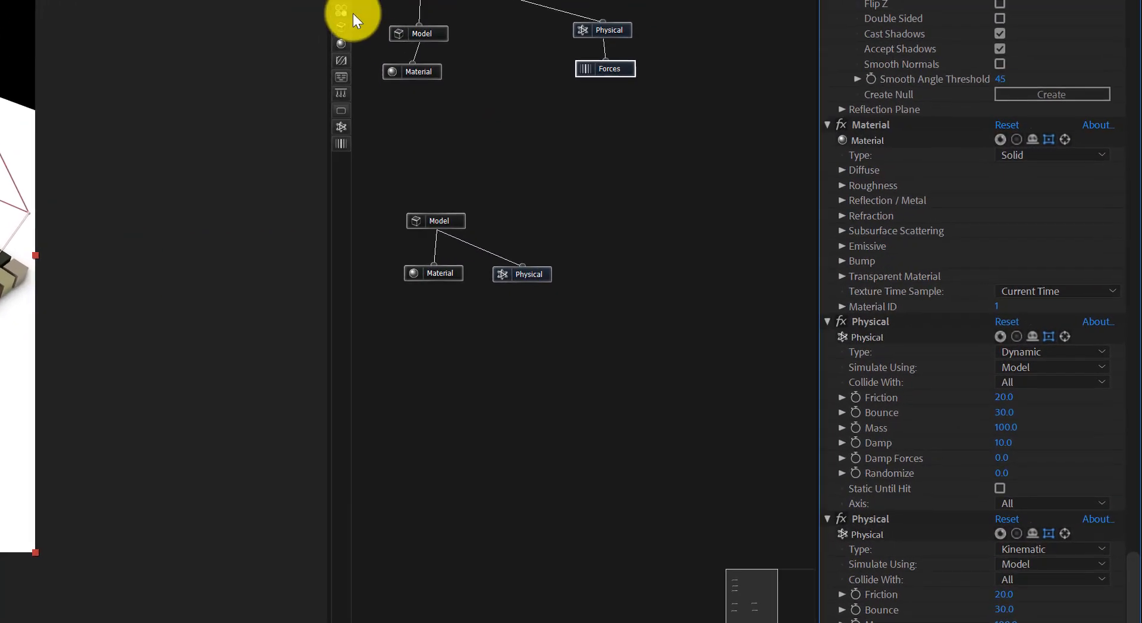
Connect a second Forces node to the cubes' Physical node and set its Type to Spherical
left_click_drag(340, 141, 672, 65)
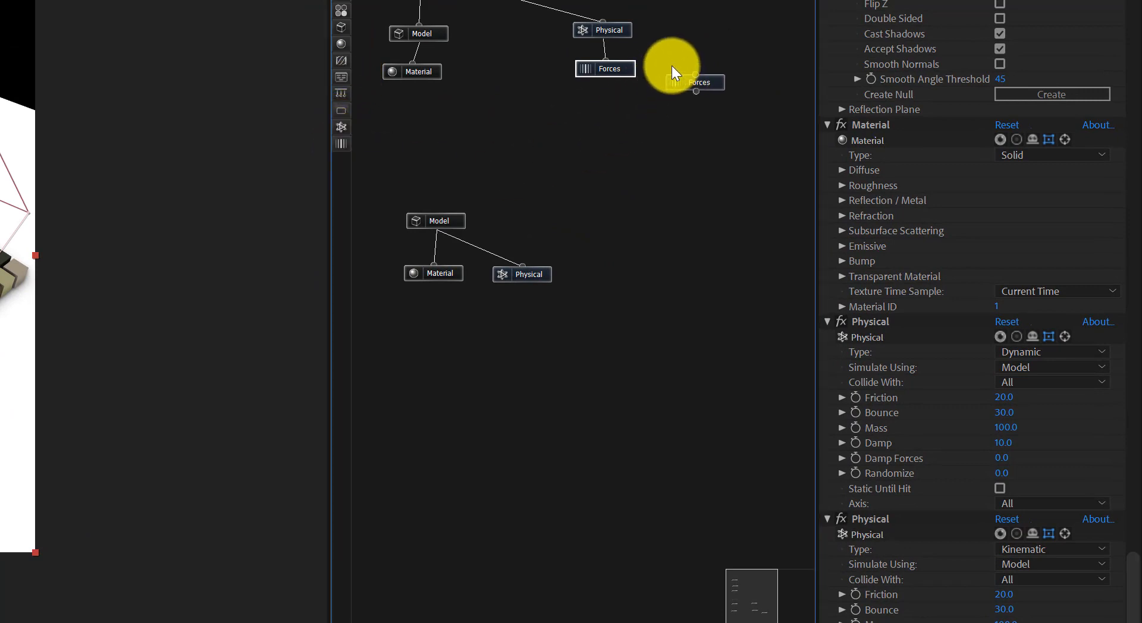
left_click_drag(605, 40, 677, 81)
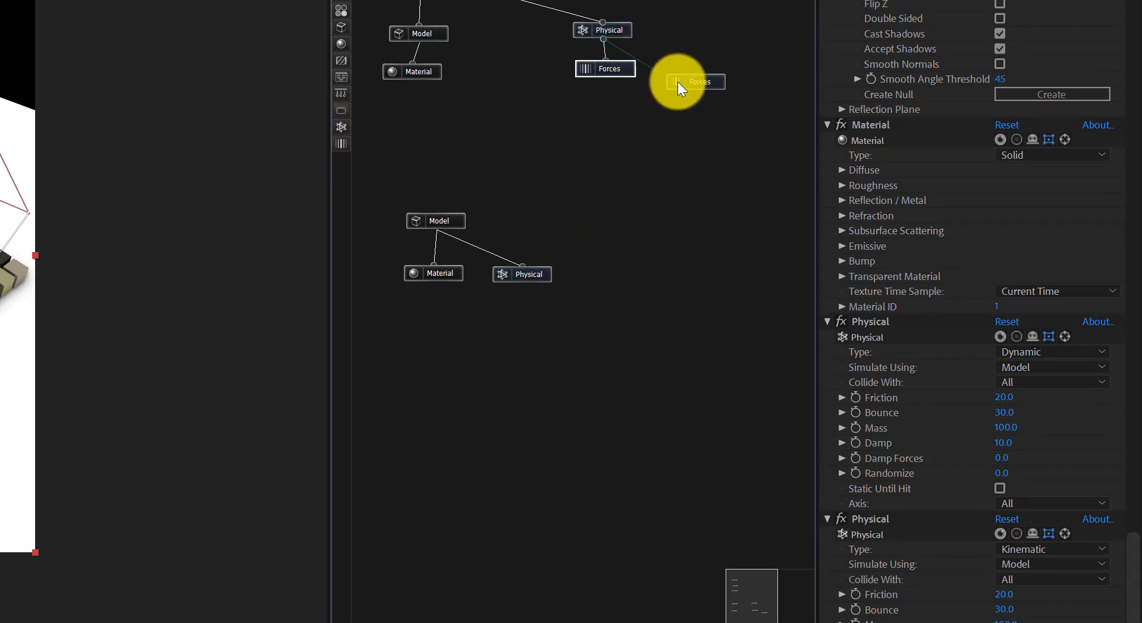
left_click(713, 84)
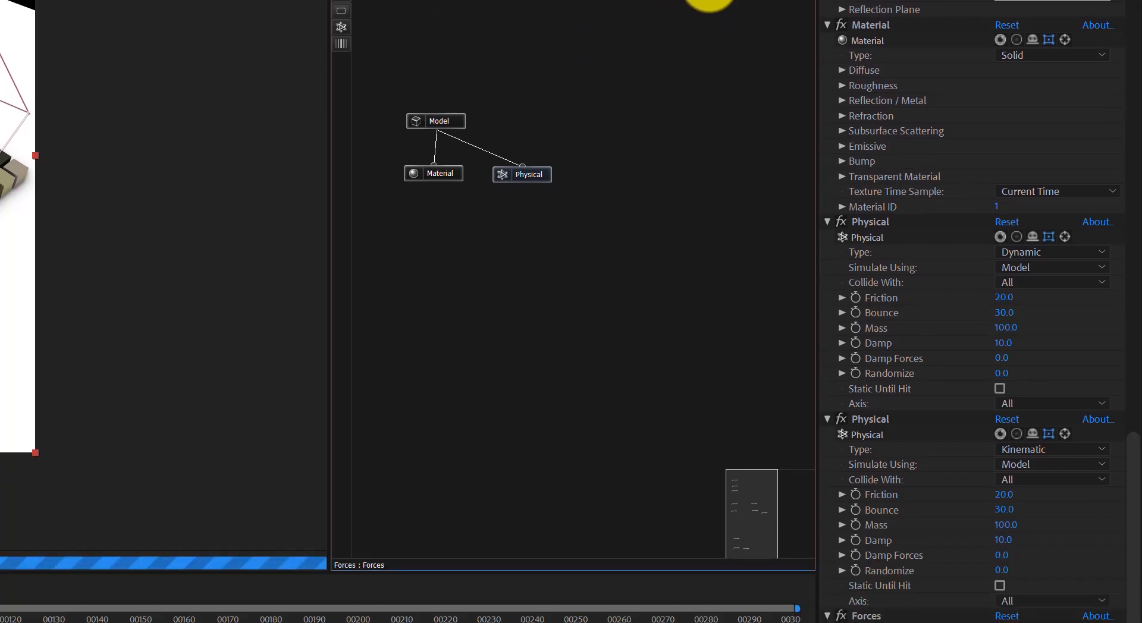
scroll(1002, 440, "down", 3)
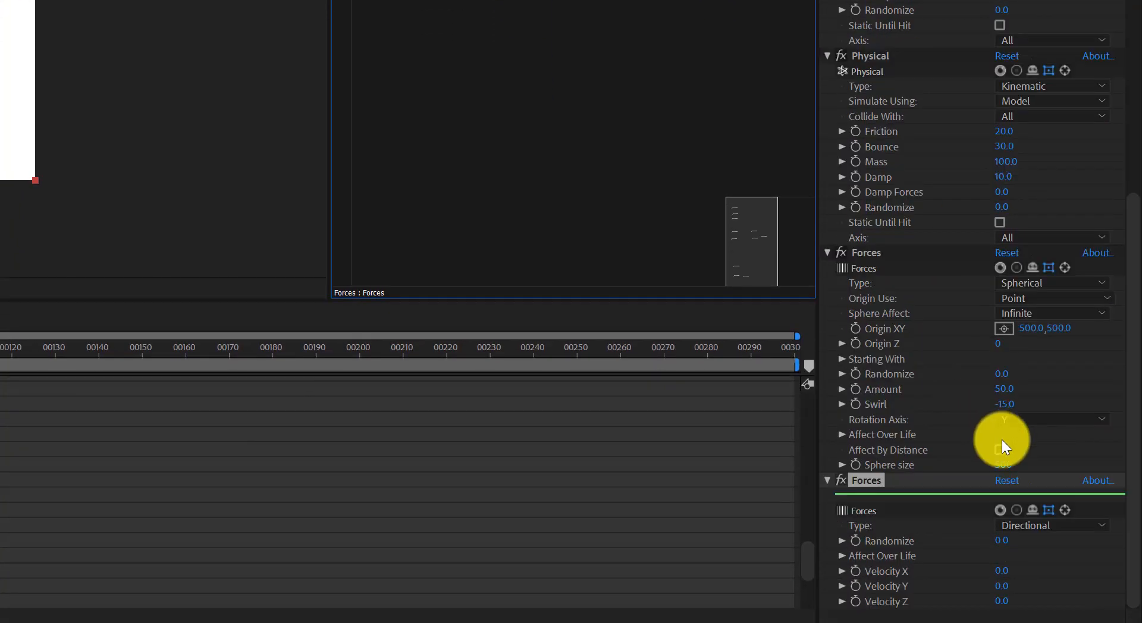
left_click(1029, 524)
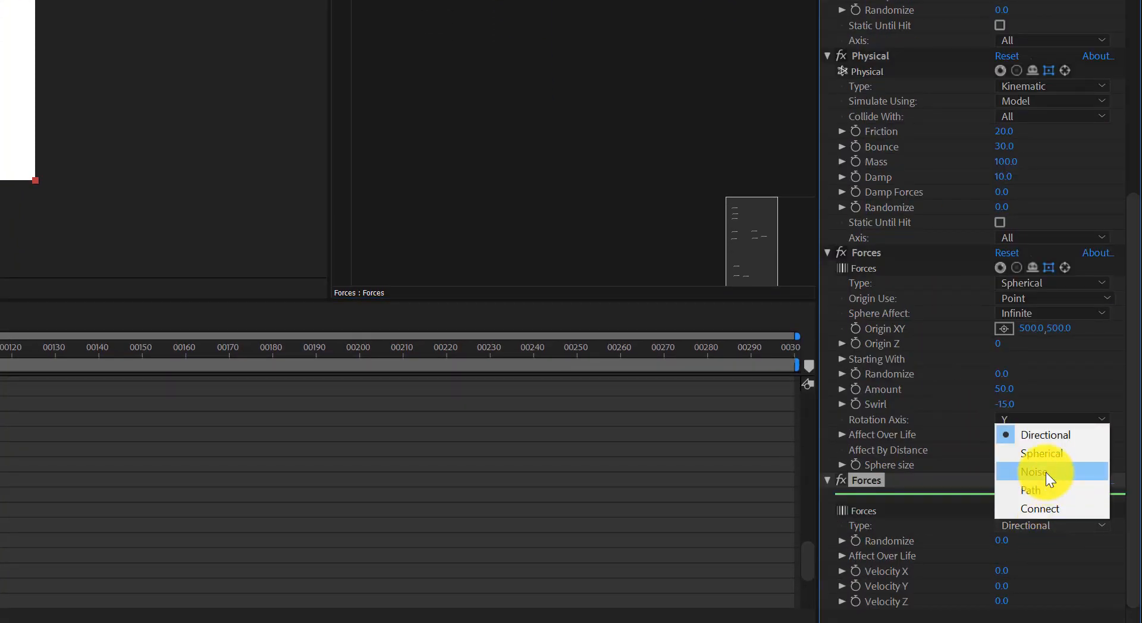
left_click(1052, 458)
scroll(1076, 515, "down", 3)
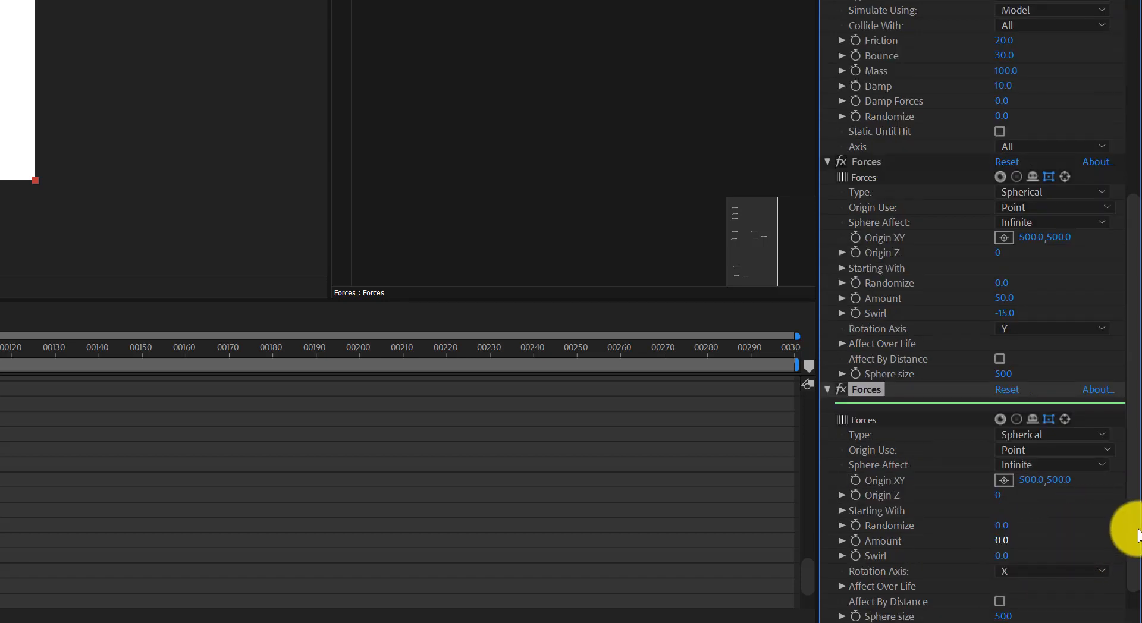
Set Randomize to 45 on both spherical Forces nodes
scroll(1109, 591, "down", 2)
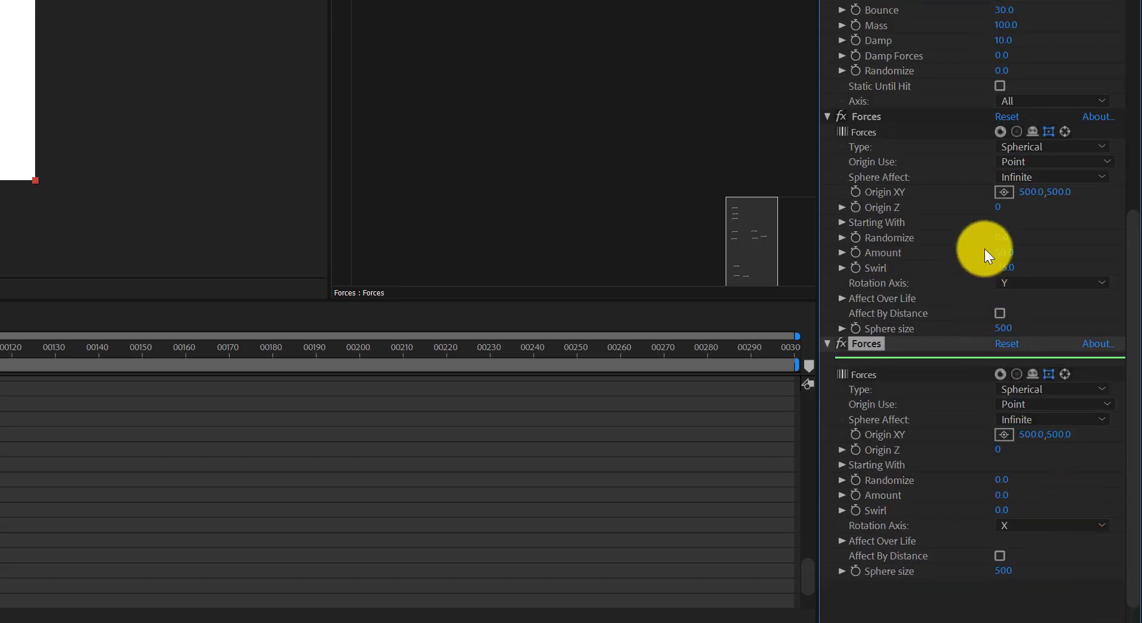
left_click(1000, 237)
type("45")
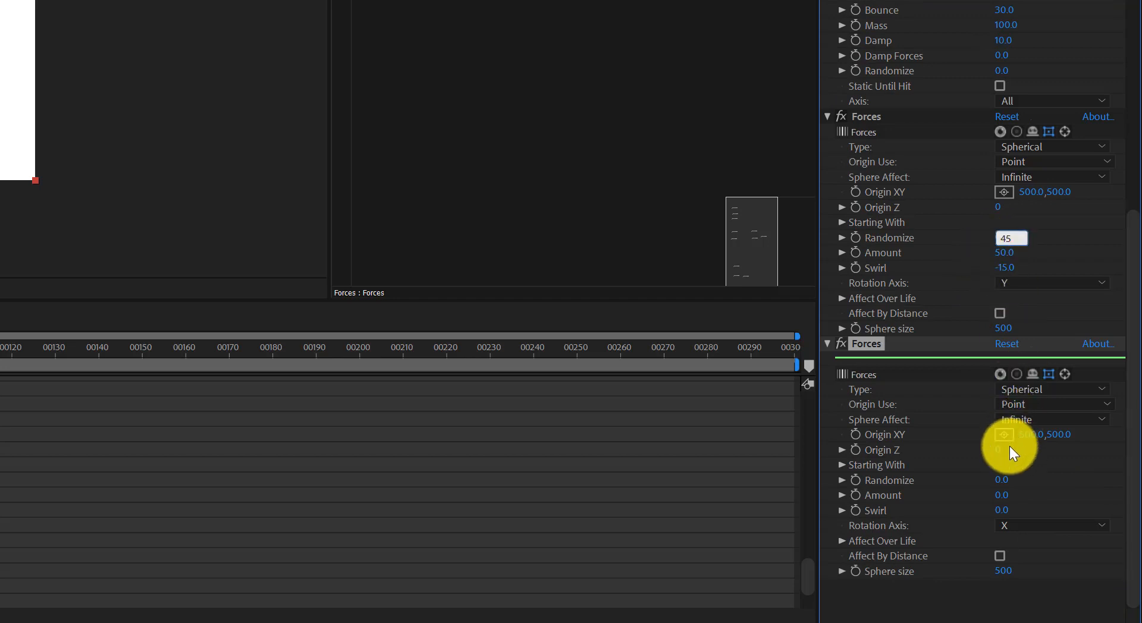
key("Return")
left_click(1004, 480)
type("45")
key("Return")
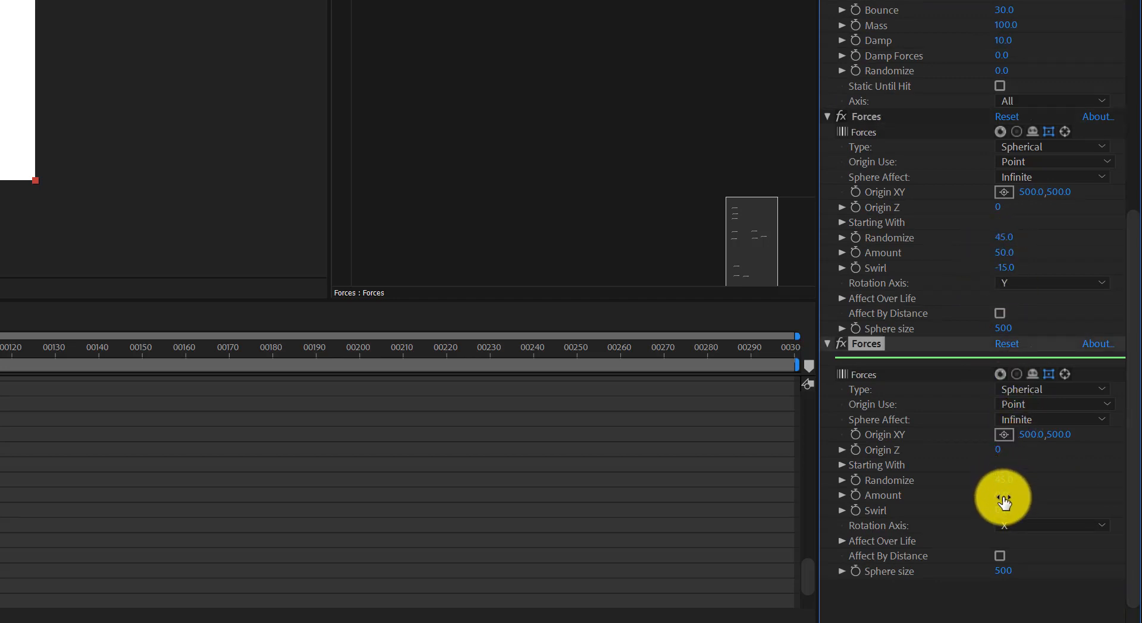
Set the second Forces node's Amount to 25, Swirl to 15 and Rotation Axis to Y, and preview the simulation
key("Return")
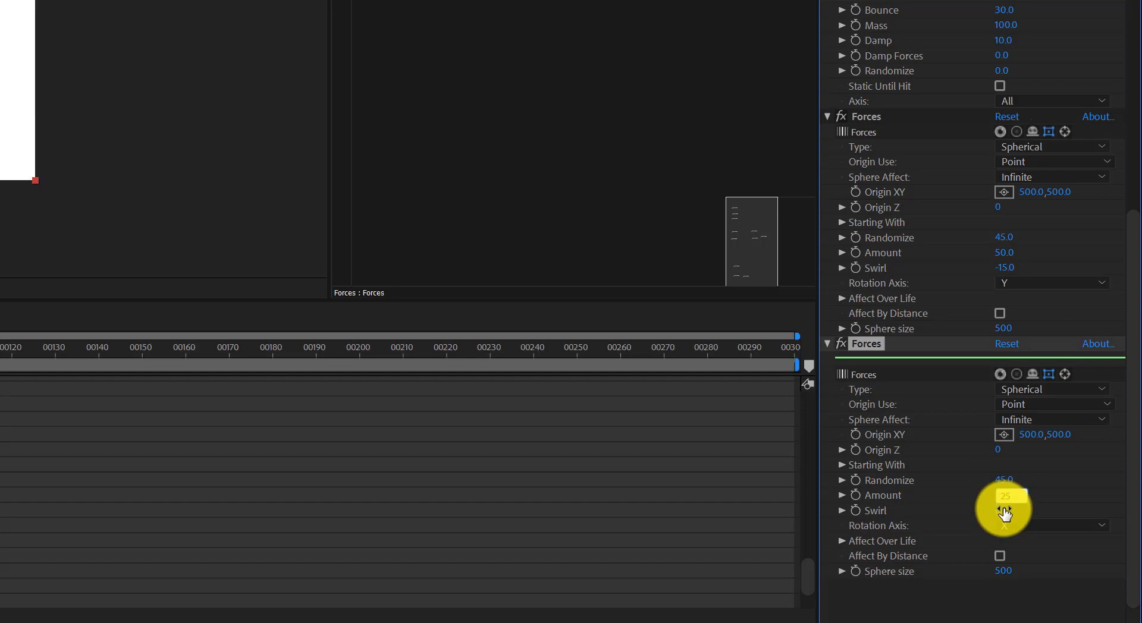
left_click(1004, 510)
left_click(1014, 524)
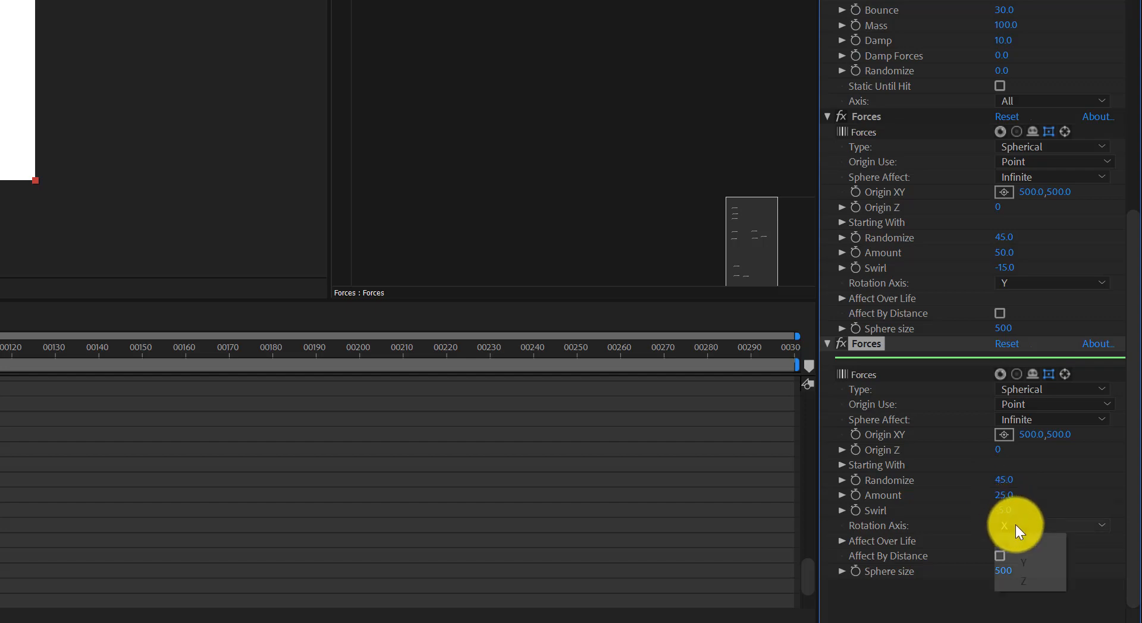
left_click(1033, 559)
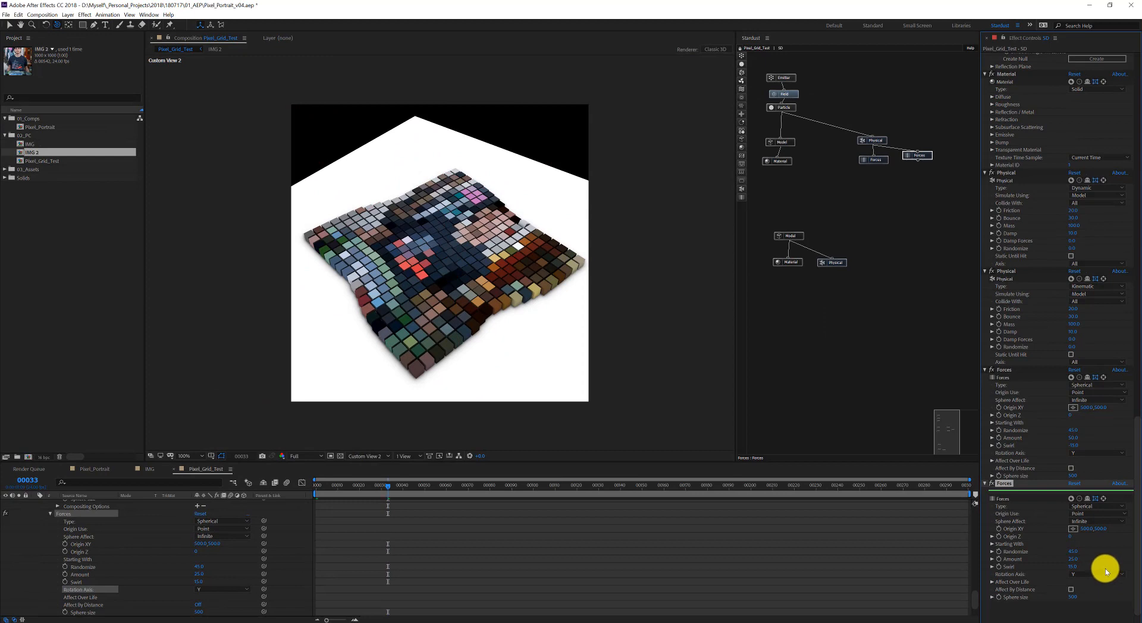
key("space")
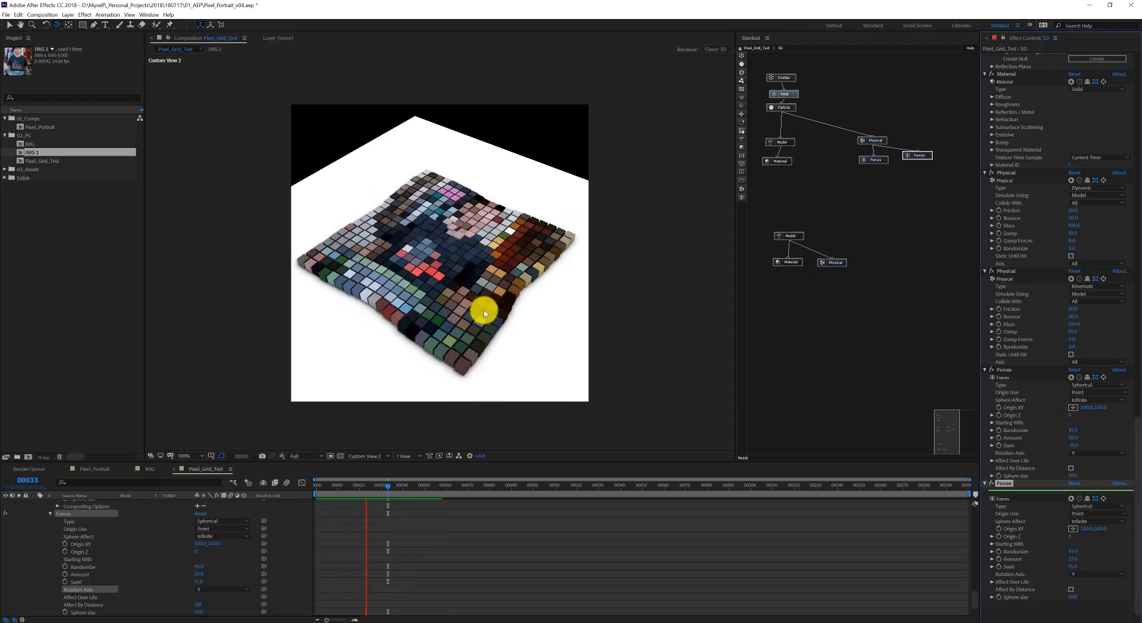
left_click(484, 309)
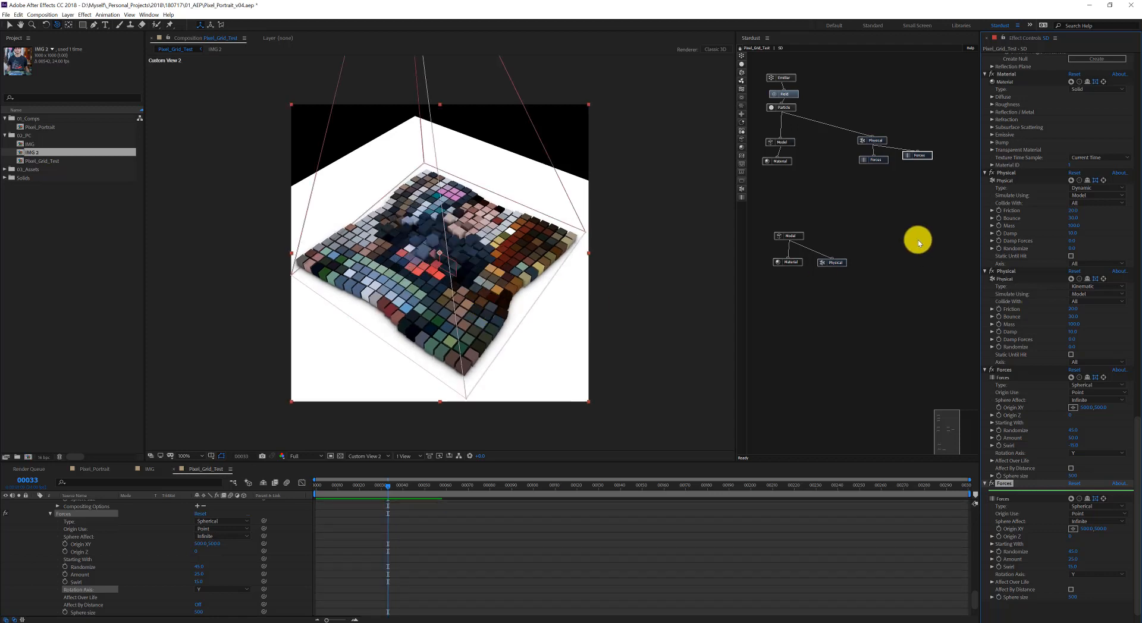
left_click_drag(908, 156, 946, 158)
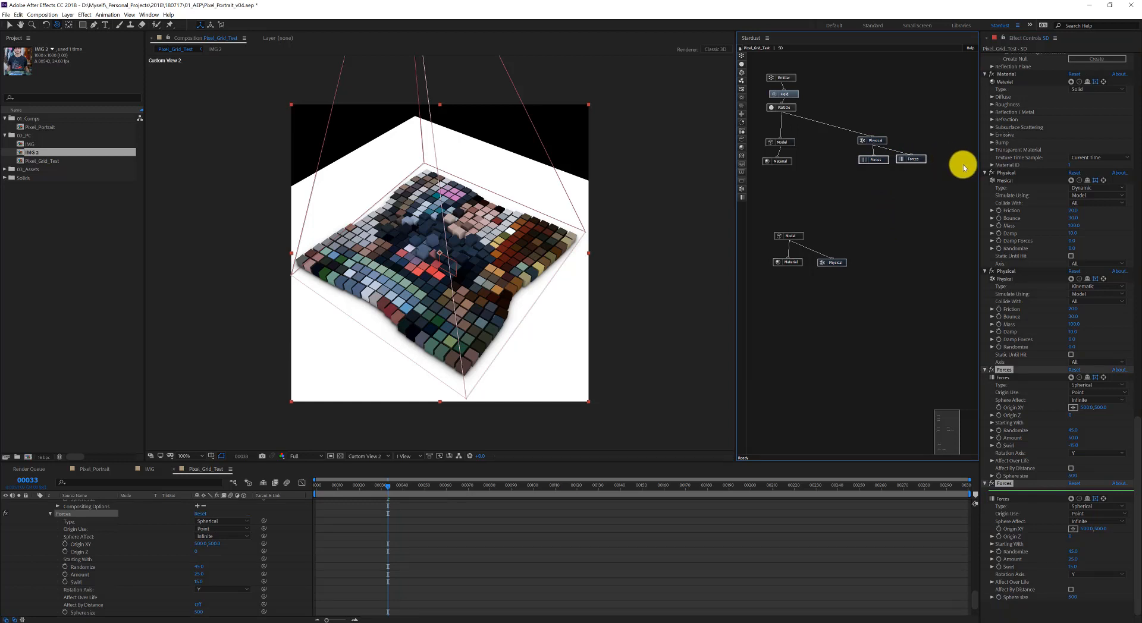
left_click(915, 174)
left_click_drag(939, 162, 944, 162)
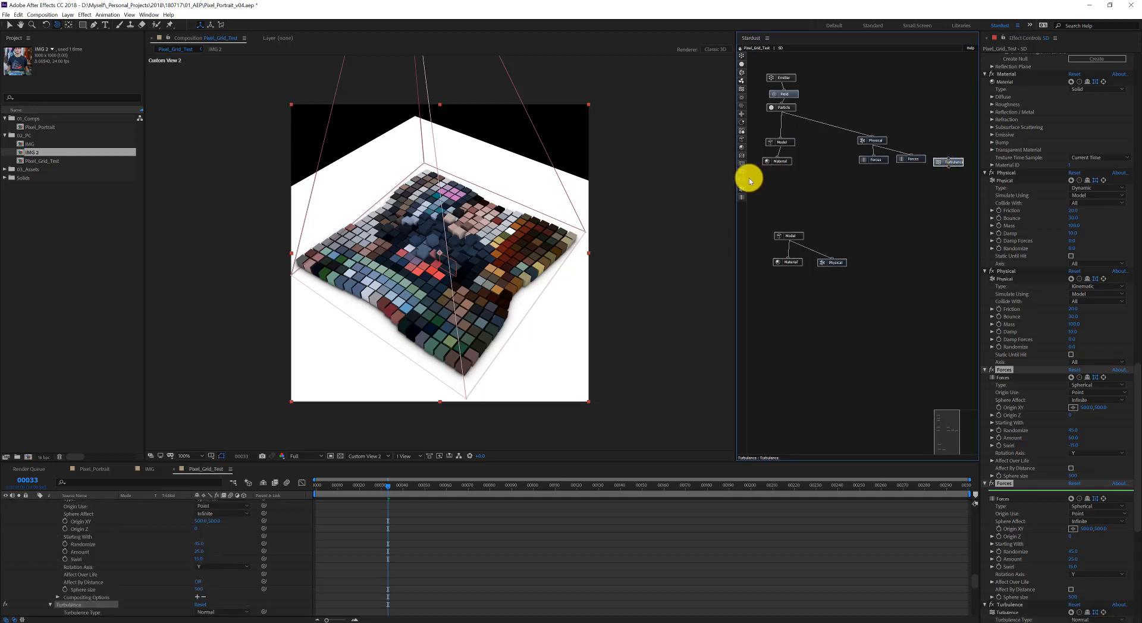
Connect a third Forces node to the cubes' Physical node and set its Type to Noise
left_click_drag(739, 196, 918, 190)
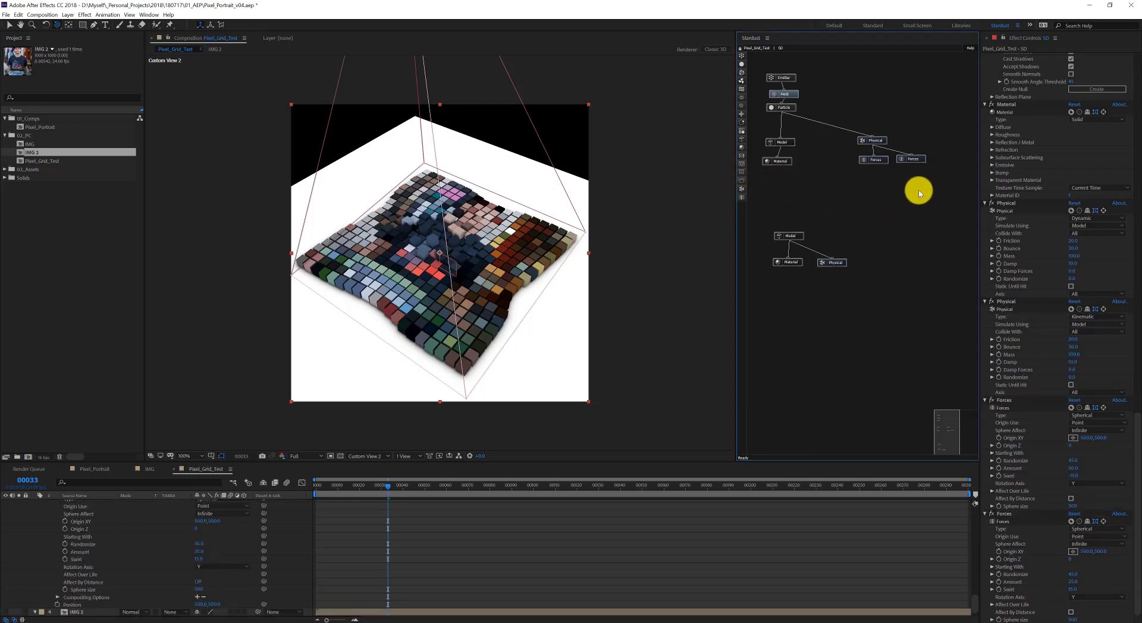
left_click_drag(741, 196, 887, 194)
left_click_drag(872, 145, 919, 184)
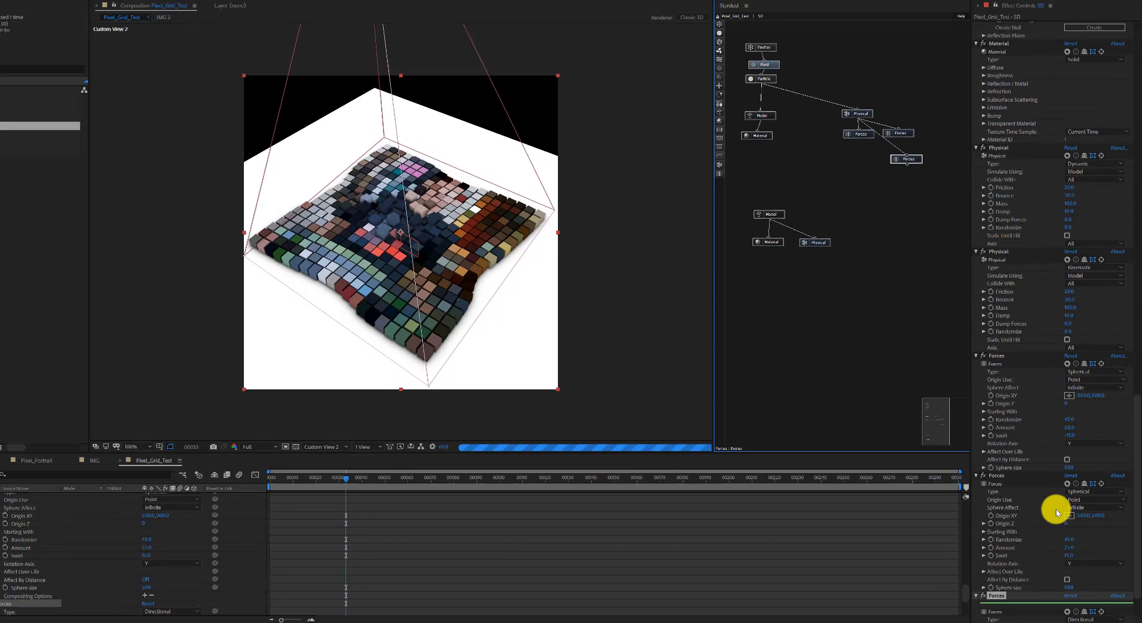
scroll(1056, 513, "down", 3)
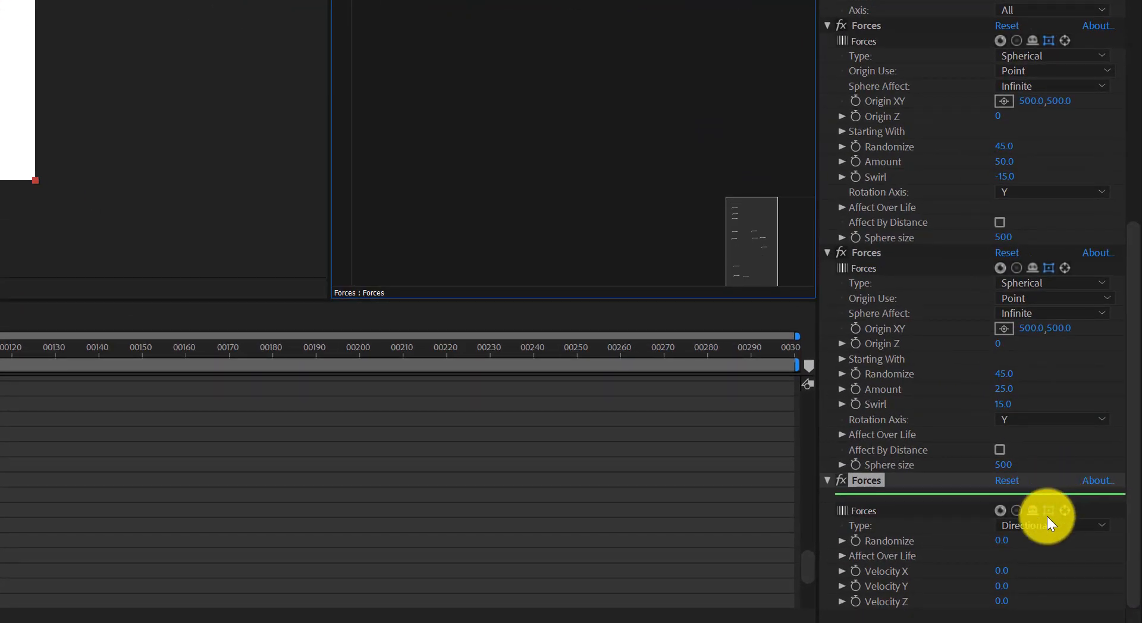
left_click(1043, 521)
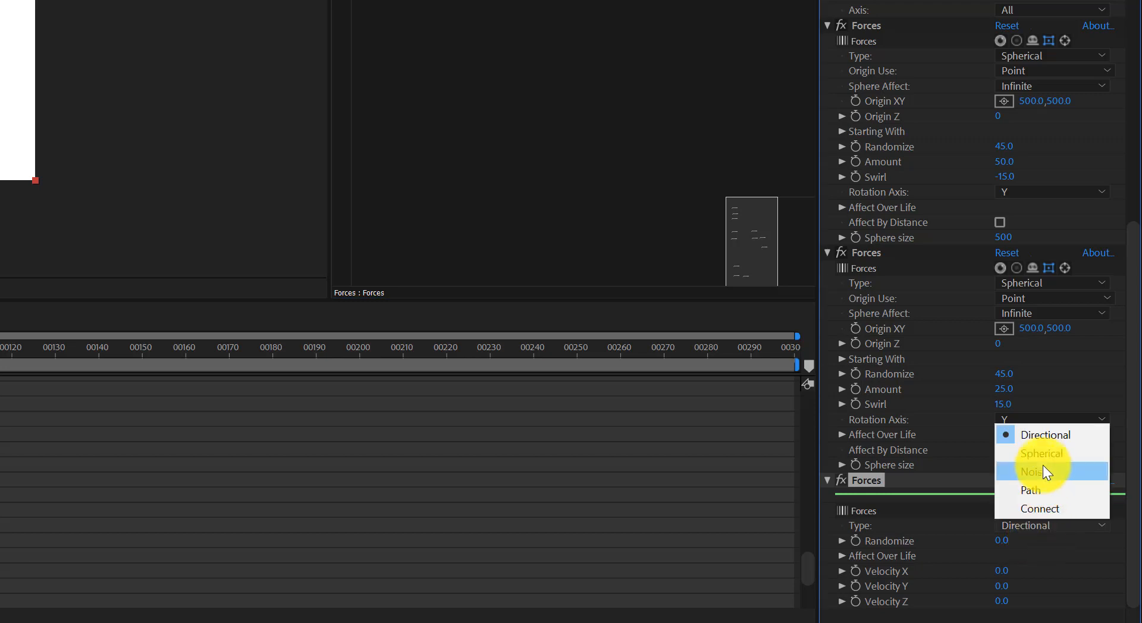
left_click(1043, 466)
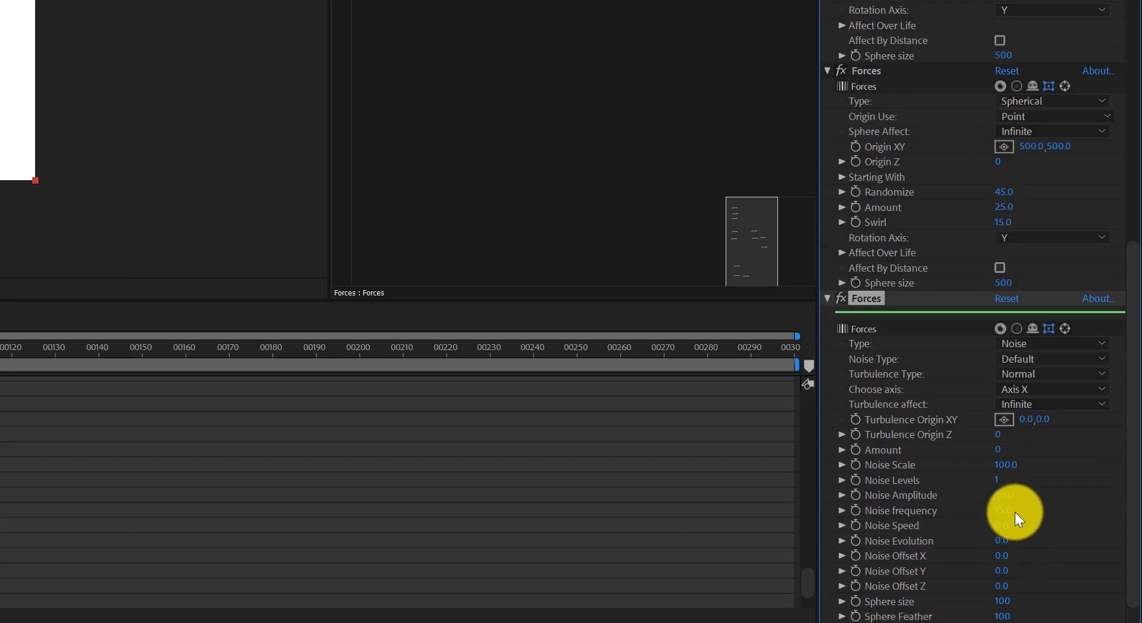
Set the noise Forces node's Noise Type to Flow, Noise Scale to 350, Noise frequency to 8 and Noise Speed to 25
left_click(1024, 361)
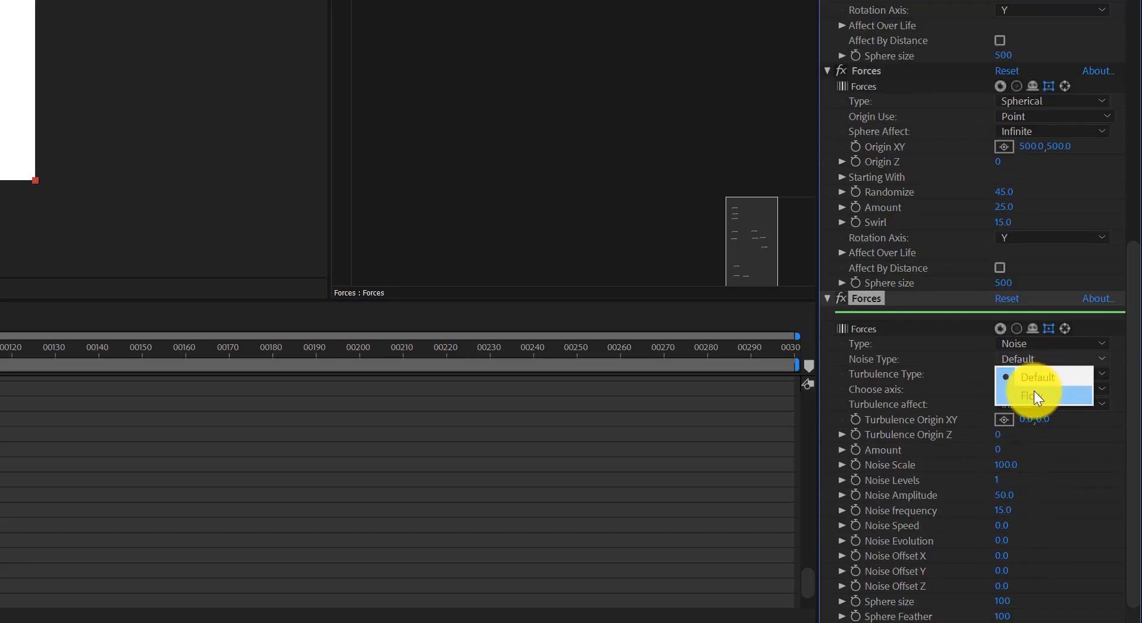
left_click(1033, 394)
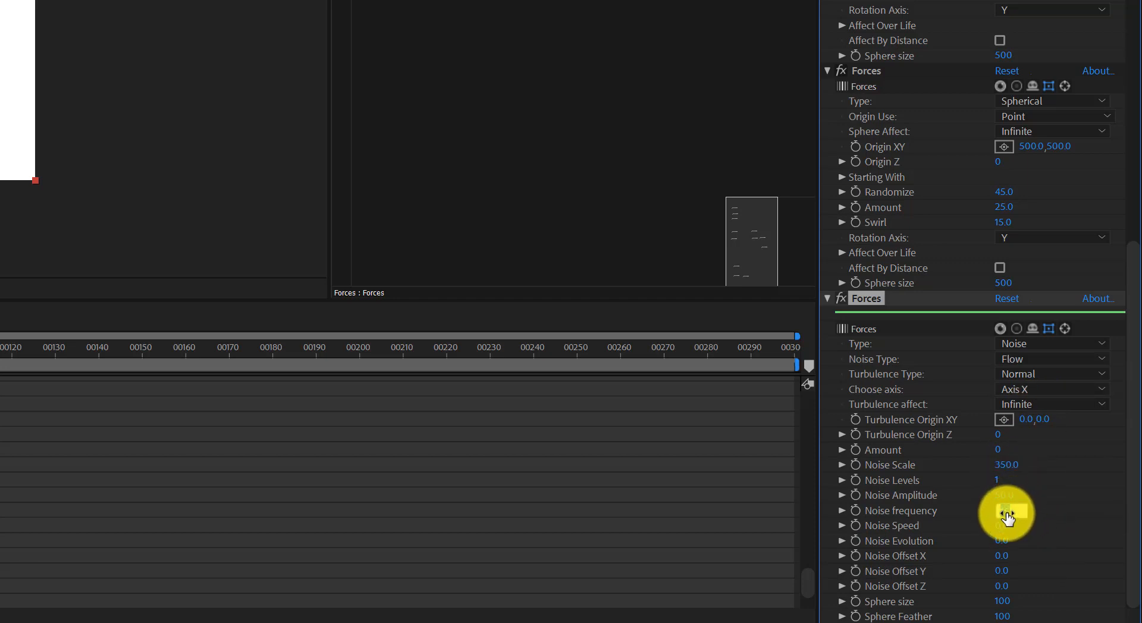
type("8")
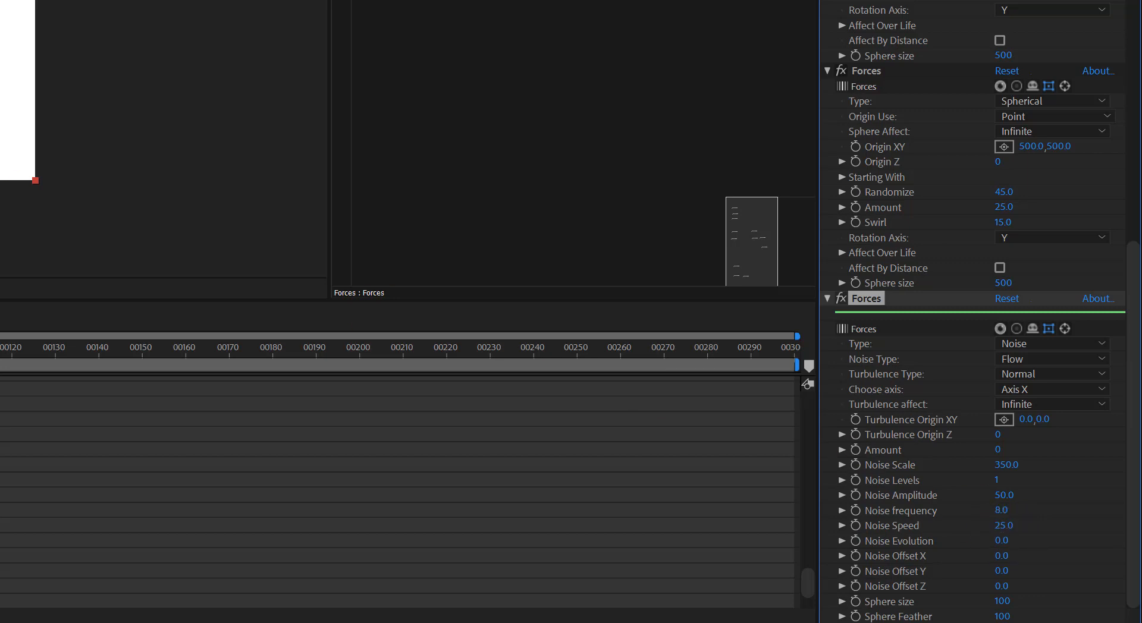
Collapse the settings of both spherical Forces effects and play back the simulation
left_click(893, 76)
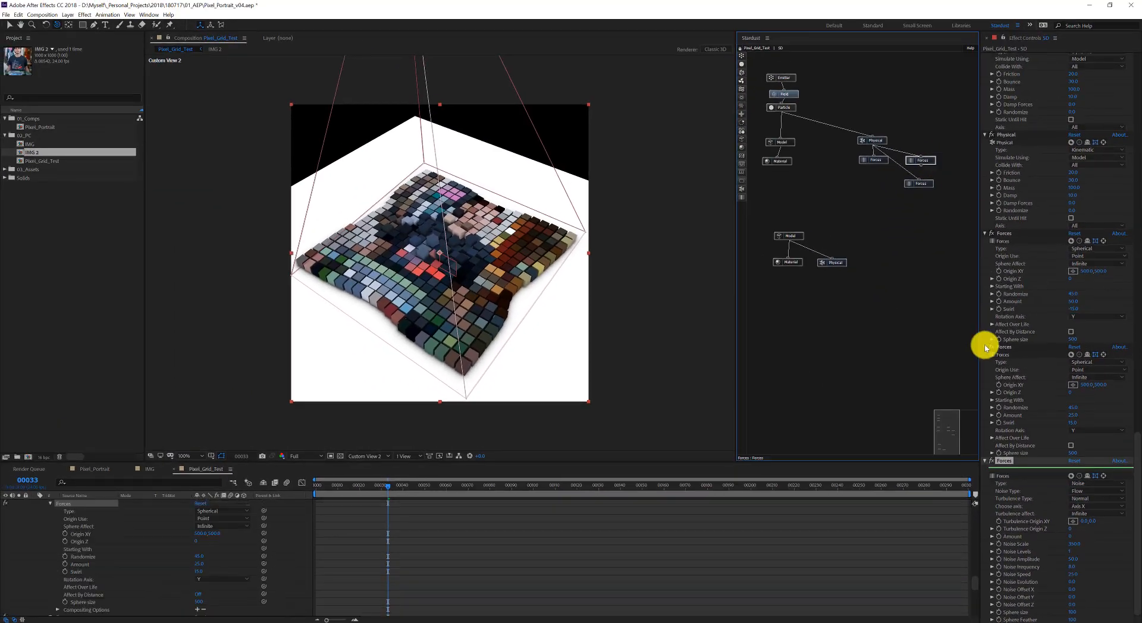
left_click(987, 348)
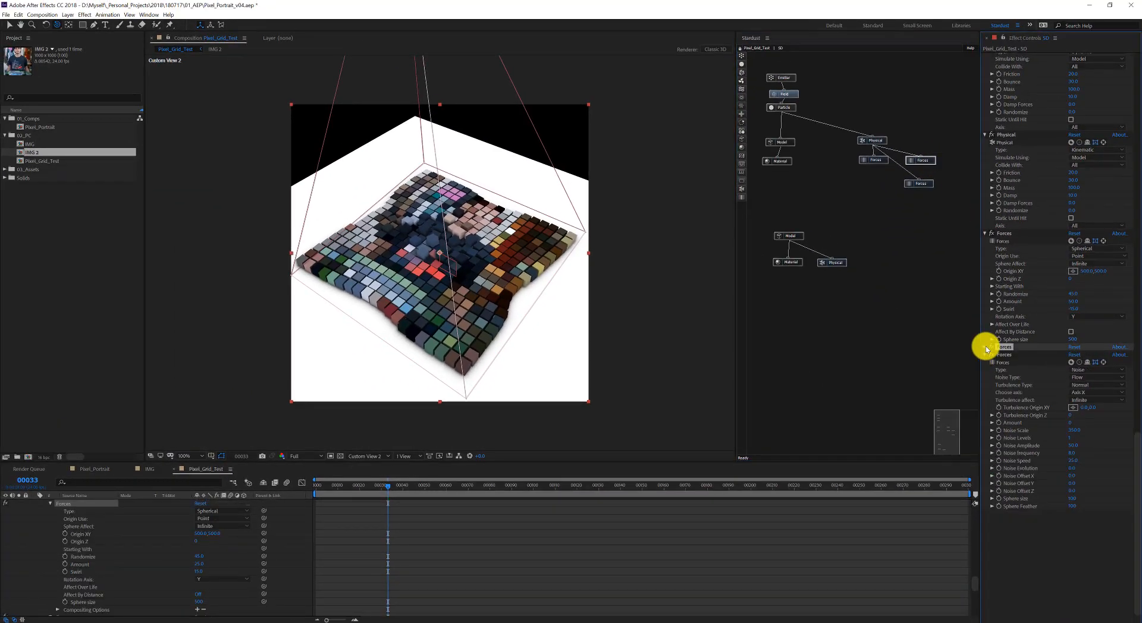
left_click(986, 349)
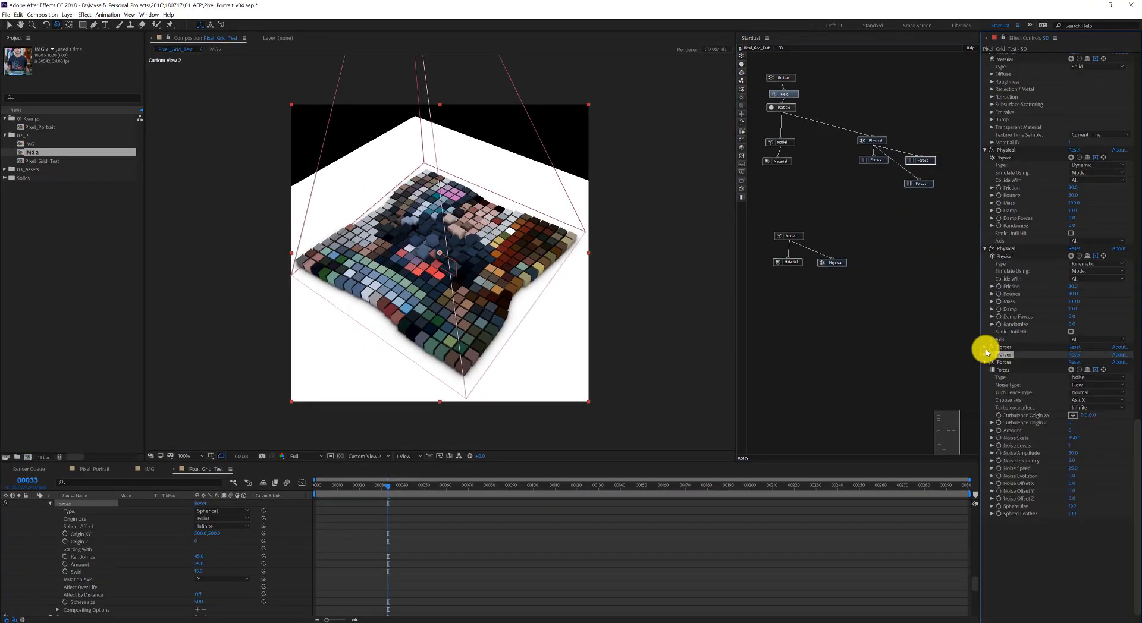
key("space")
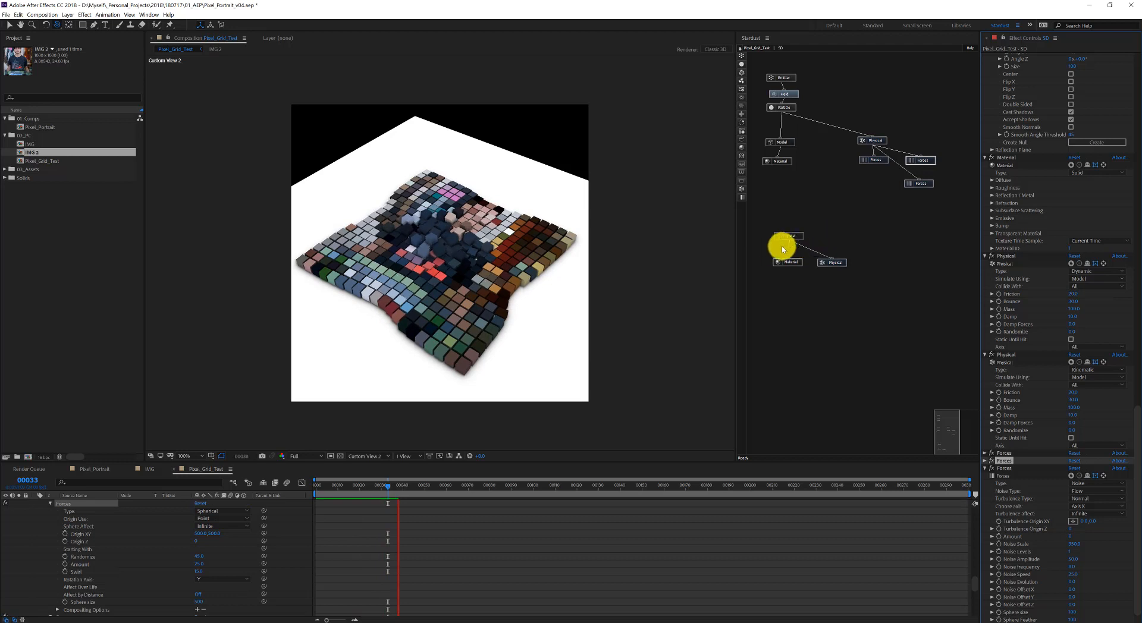
Set the noise Forces node's Amount to 50 and preview the simulation from the first frame
left_click(912, 189)
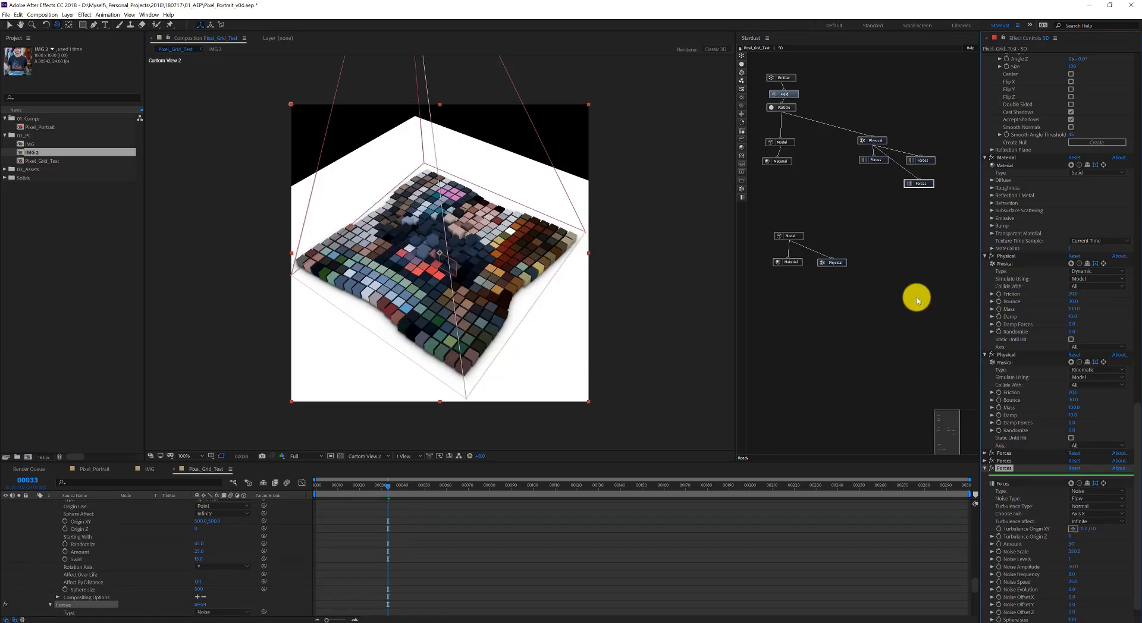
key("Home")
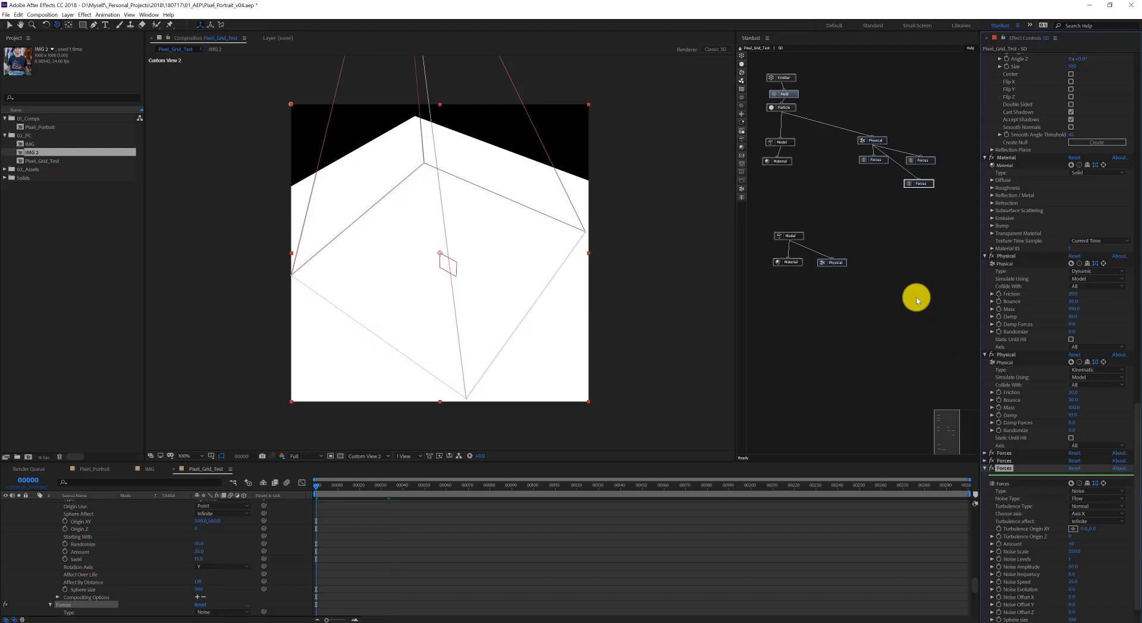
key("space")
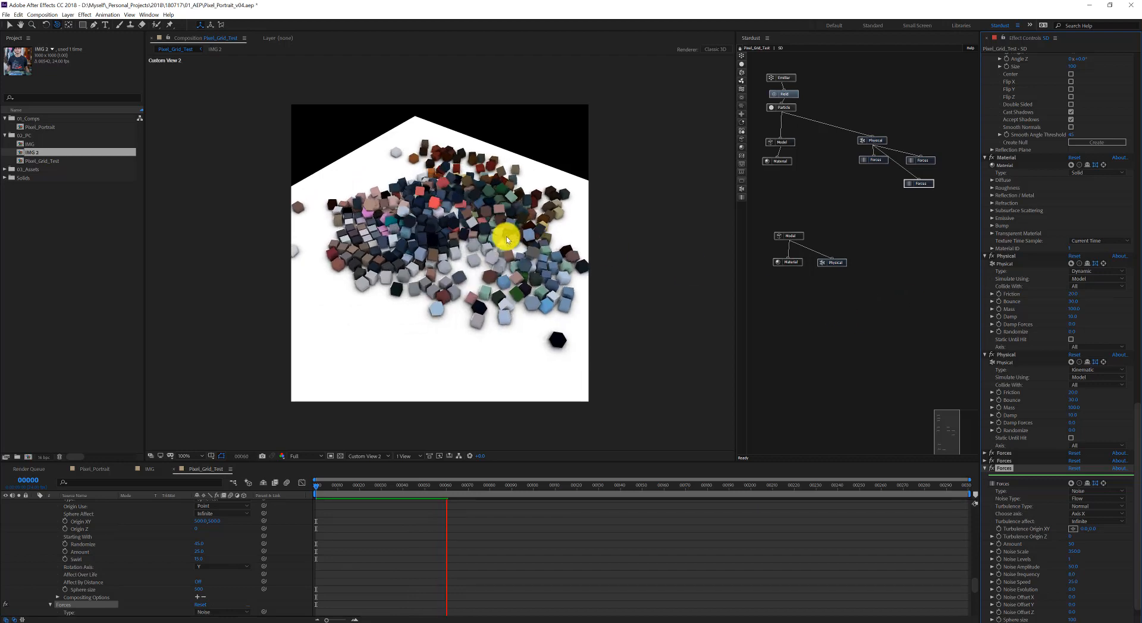
key("space")
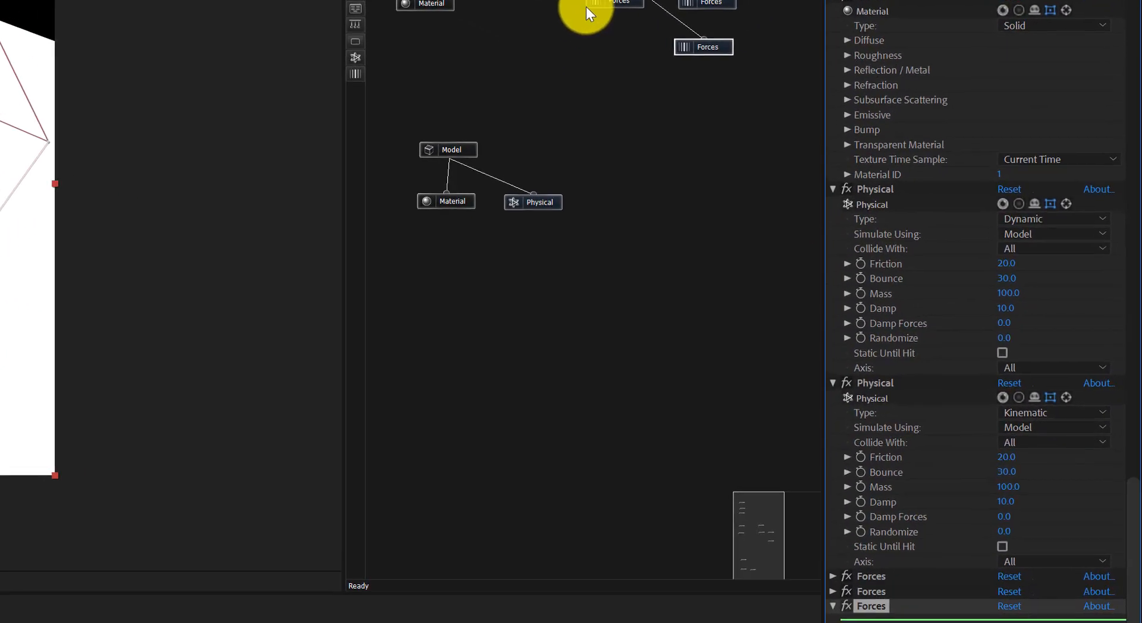
Set the first spherical Forces node's Amount to 15
left_click(790, 117)
scroll(943, 616, "down", 4)
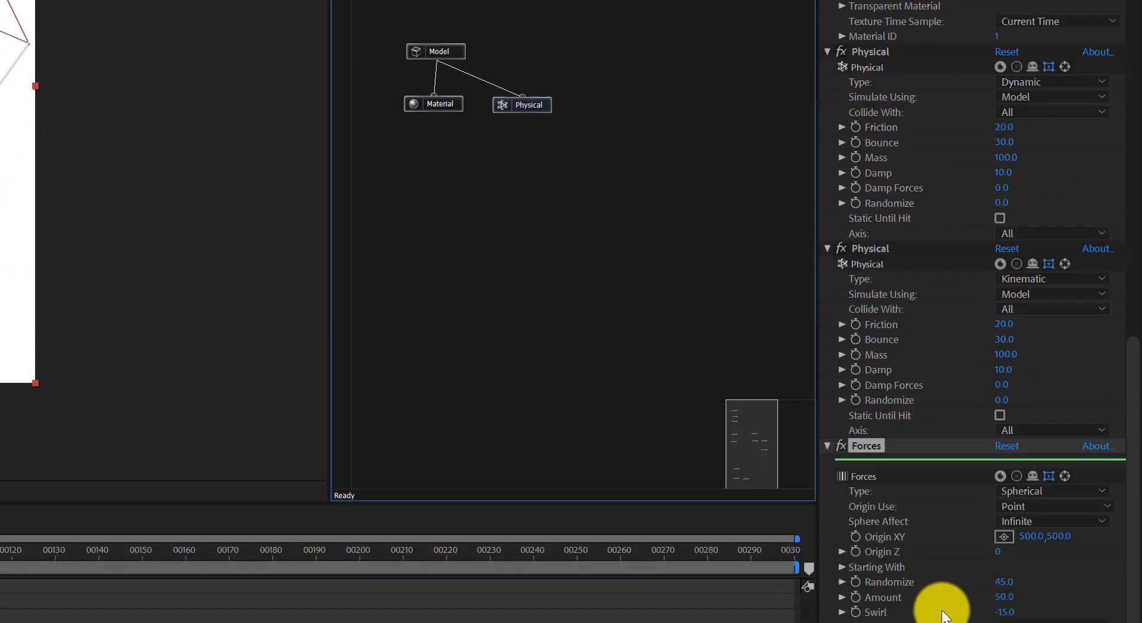
left_click(1003, 275)
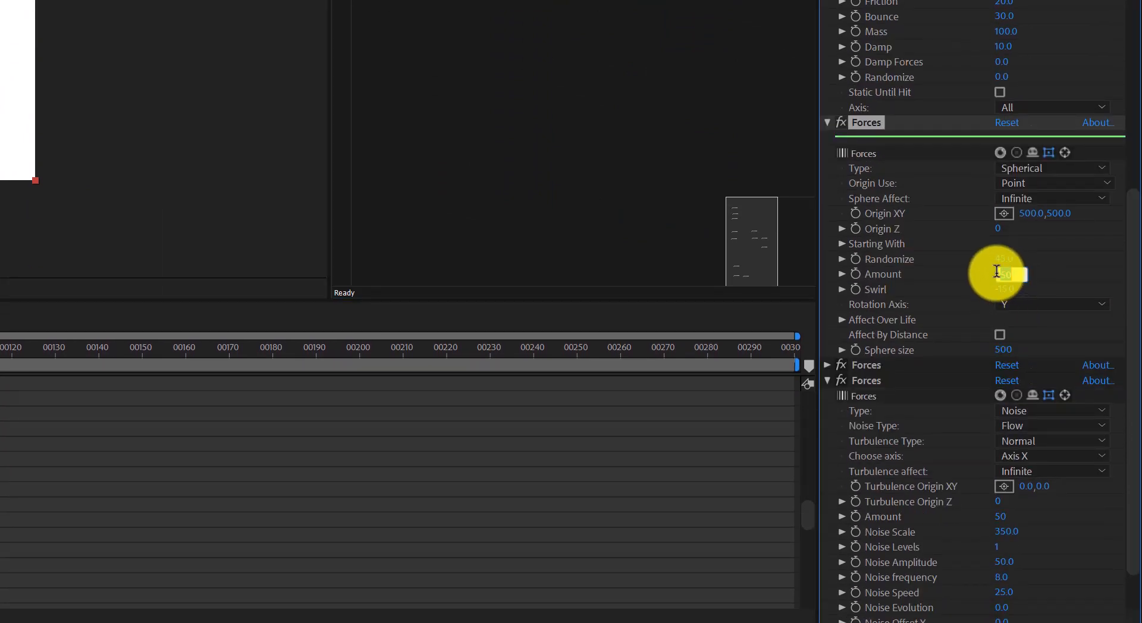
Set the second spherical Forces node's Swirl to 5 and preview the simulation
left_click(866, 365)
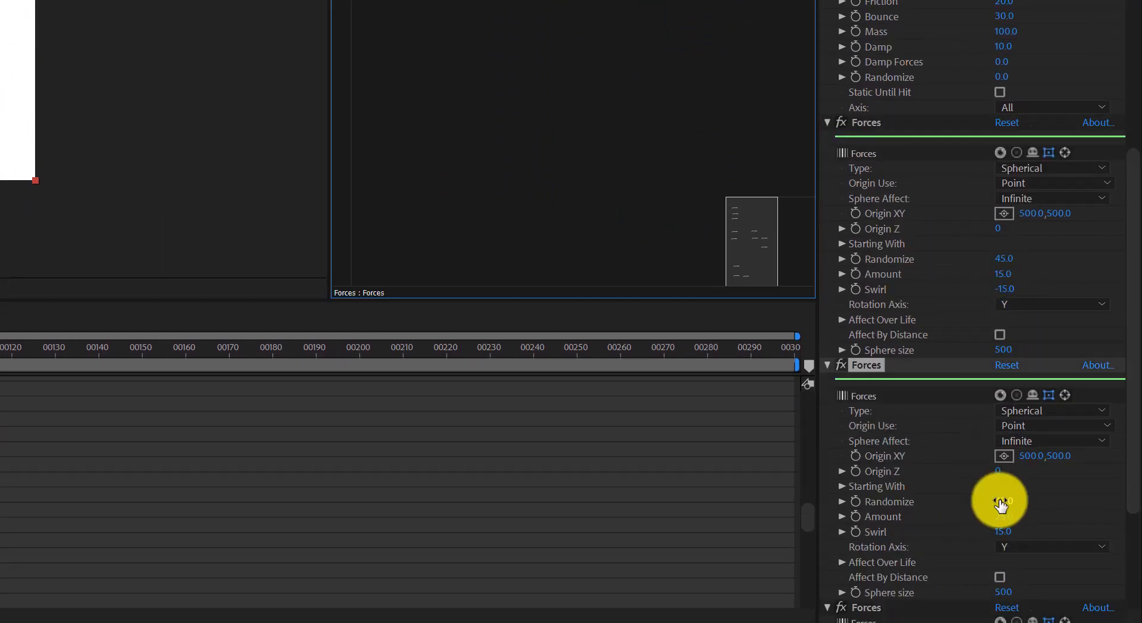
scroll(1000, 502, "down", 4)
left_click(1005, 376)
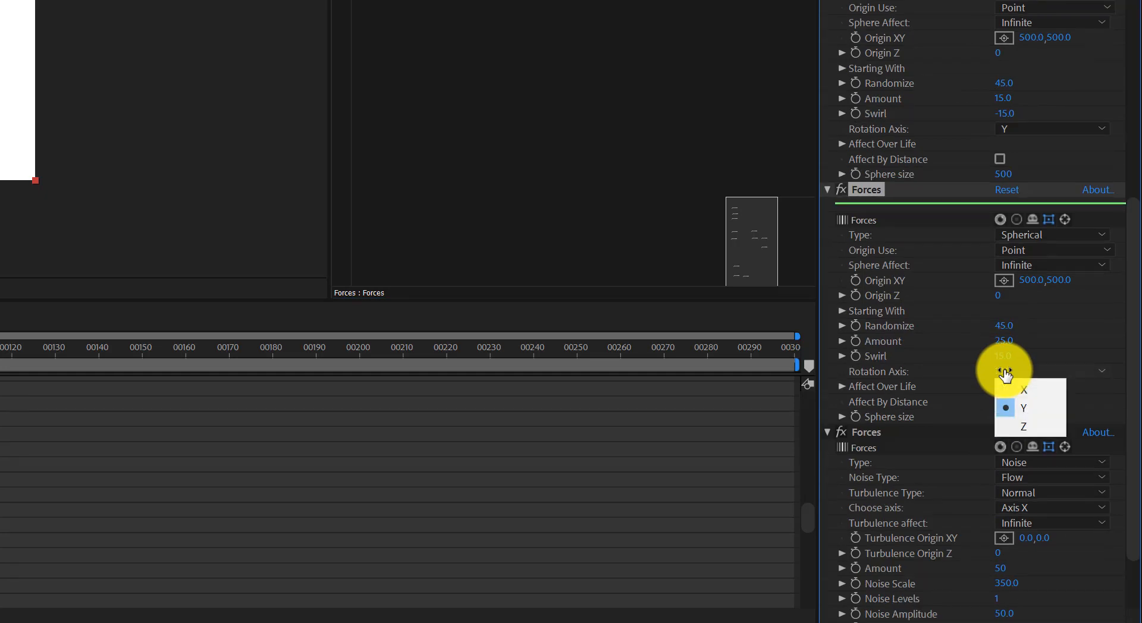
left_click(1007, 351)
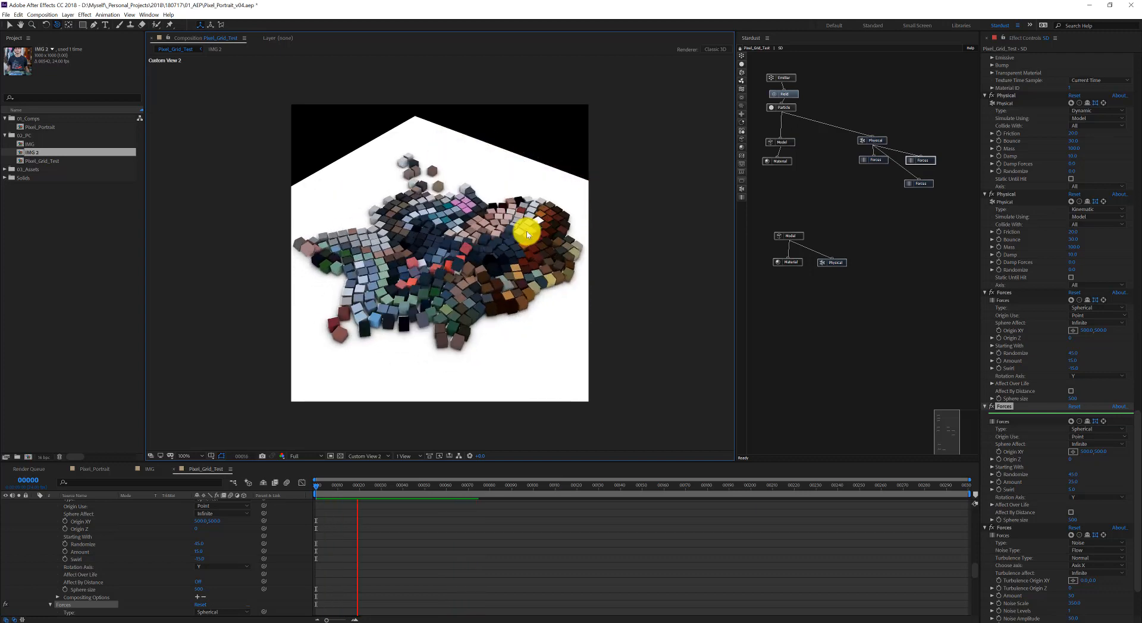
key("space")
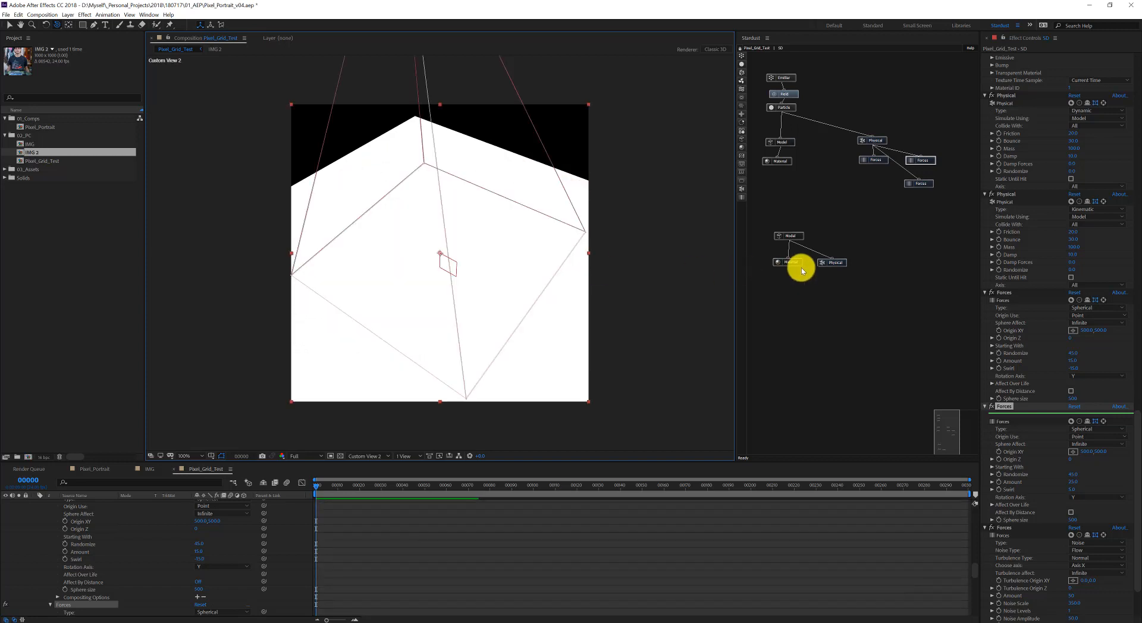
Set the ground plane Physical node's Friction to 85 and Damp Forces to 25, and preview the simulation
left_click(840, 266)
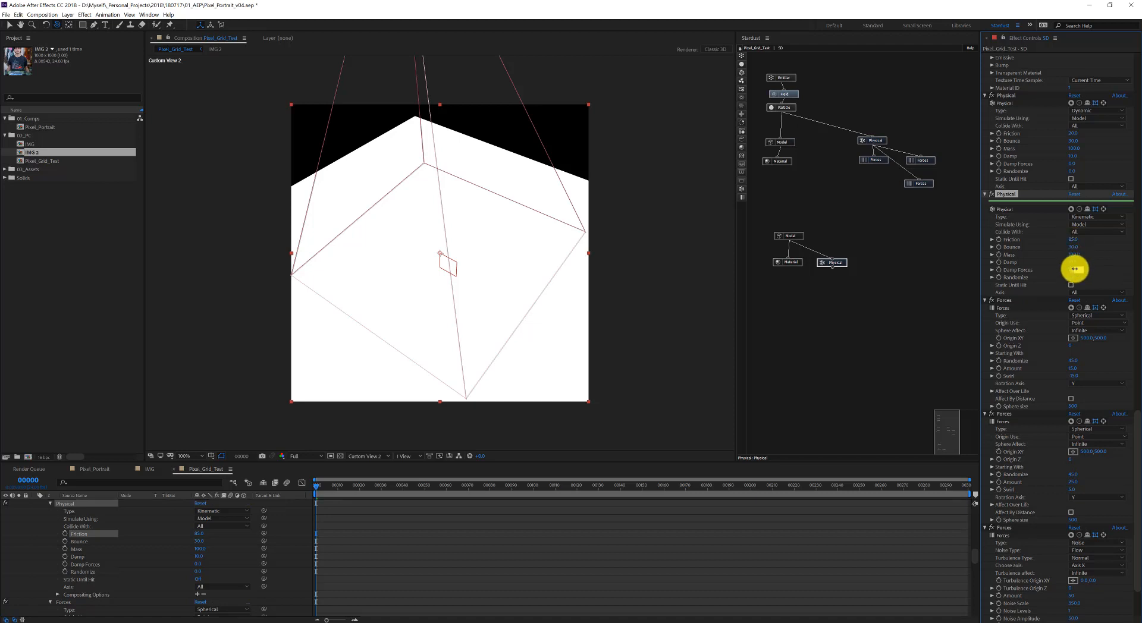
key("space")
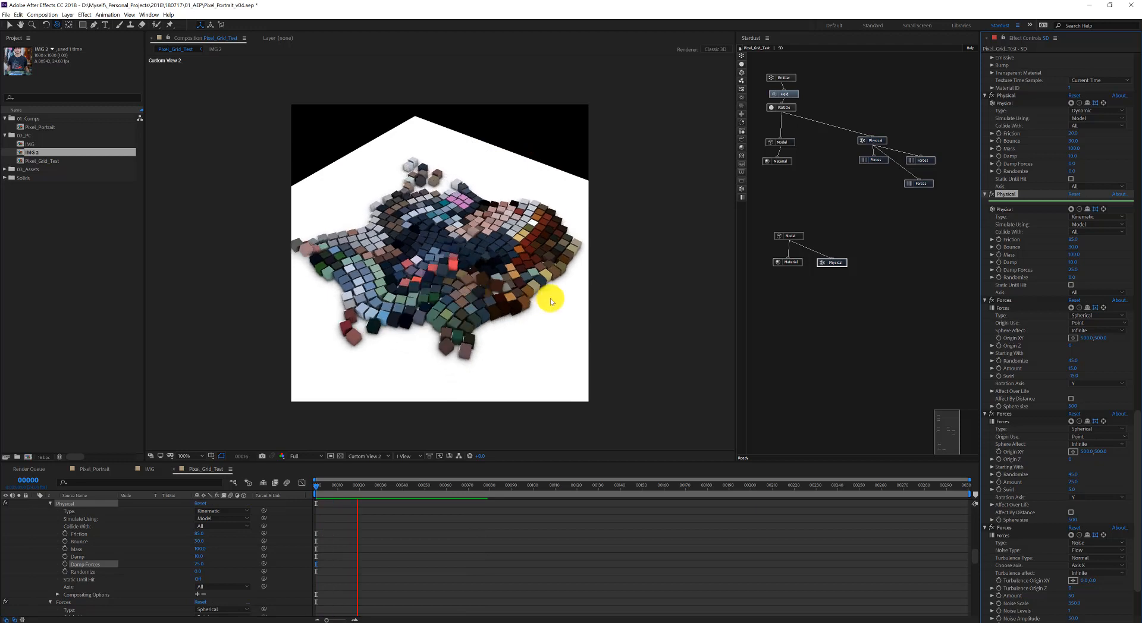
key("space")
Apply the expression wiggle(8,50) to the noise Forces node's Amount and preview the simulation
left_click(911, 209)
left_click(909, 188)
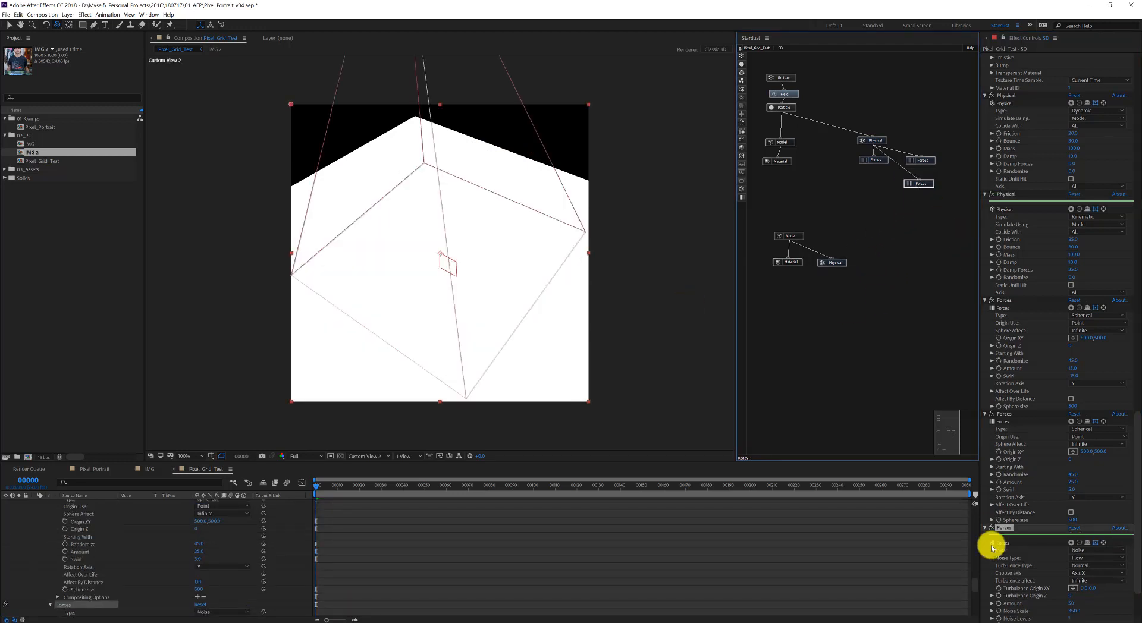
scroll(1018, 566, "down", 3)
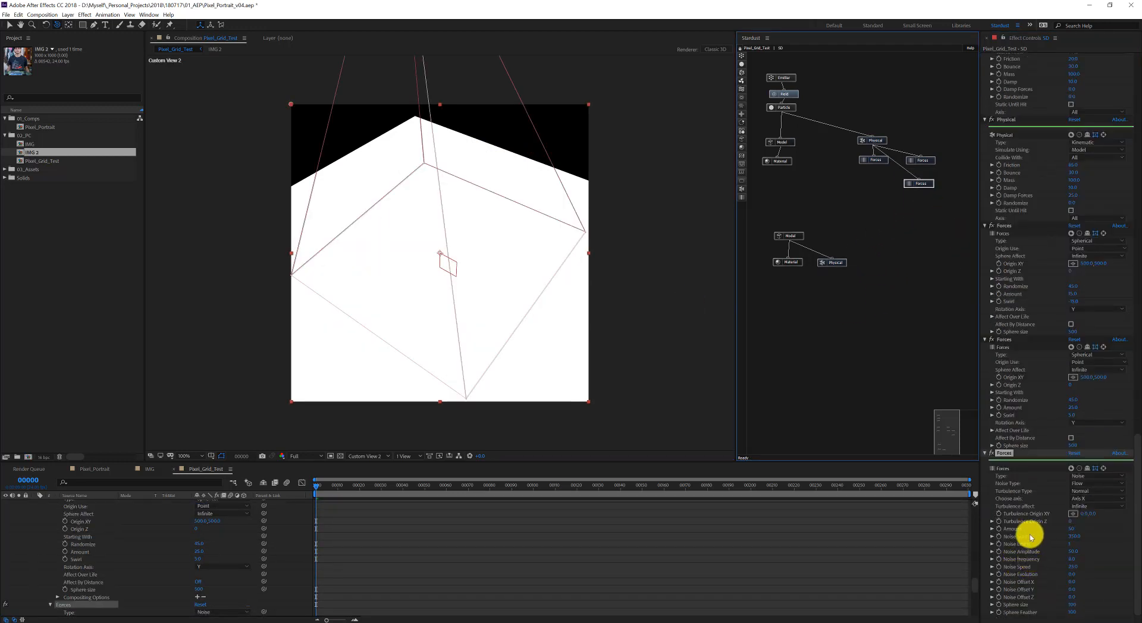
scroll(1006, 533, "down", 1)
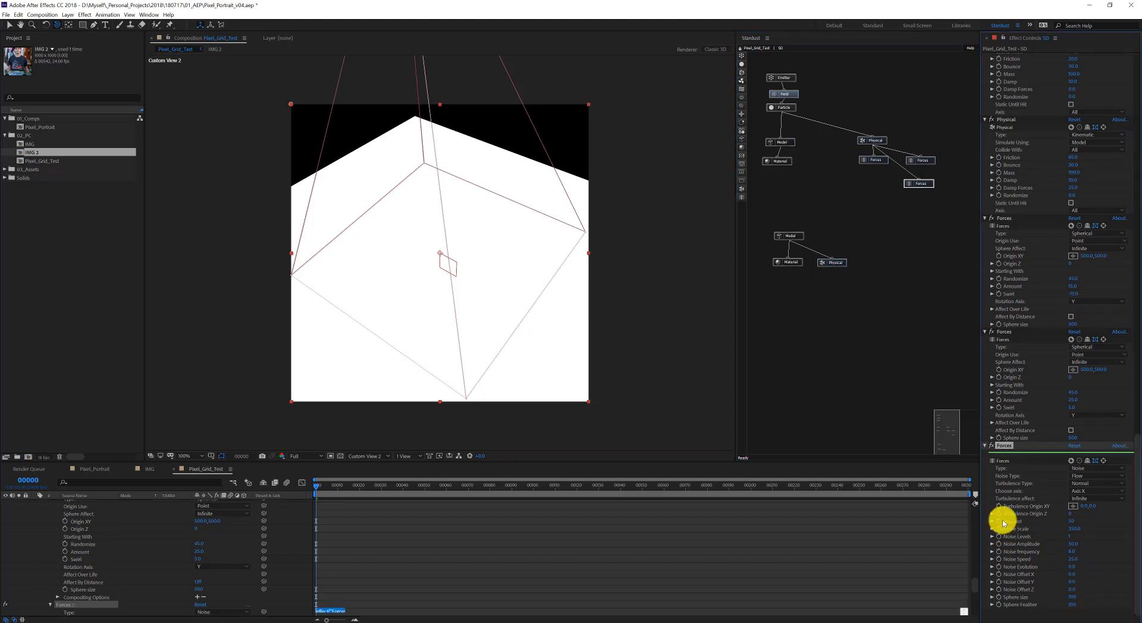
left_click(1000, 522, "alt")
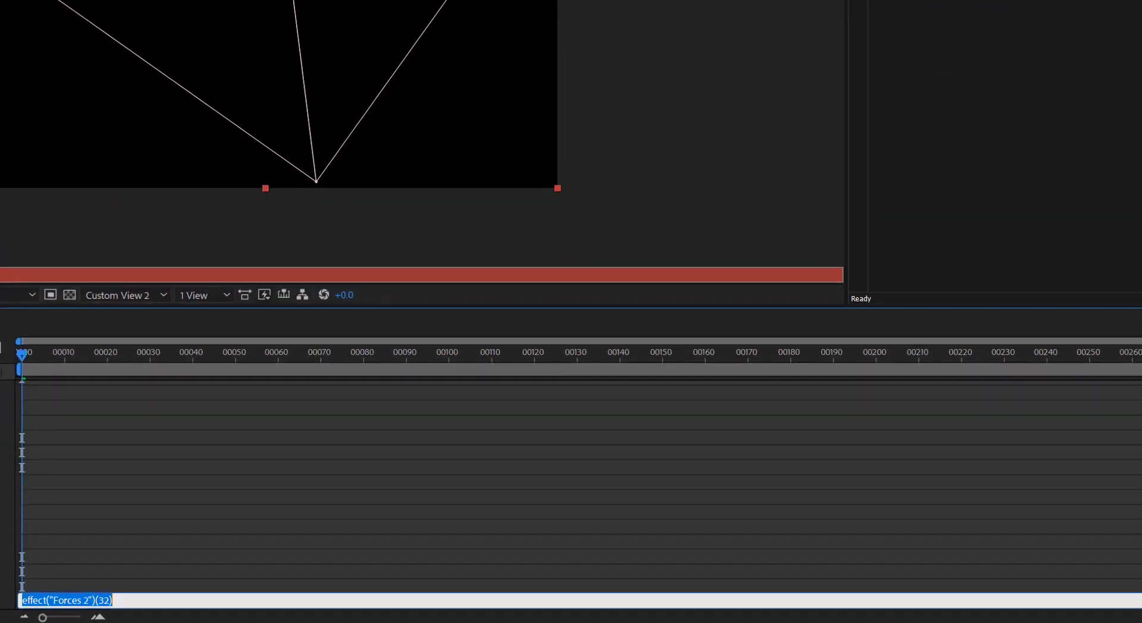
type("wiggle(8,50")
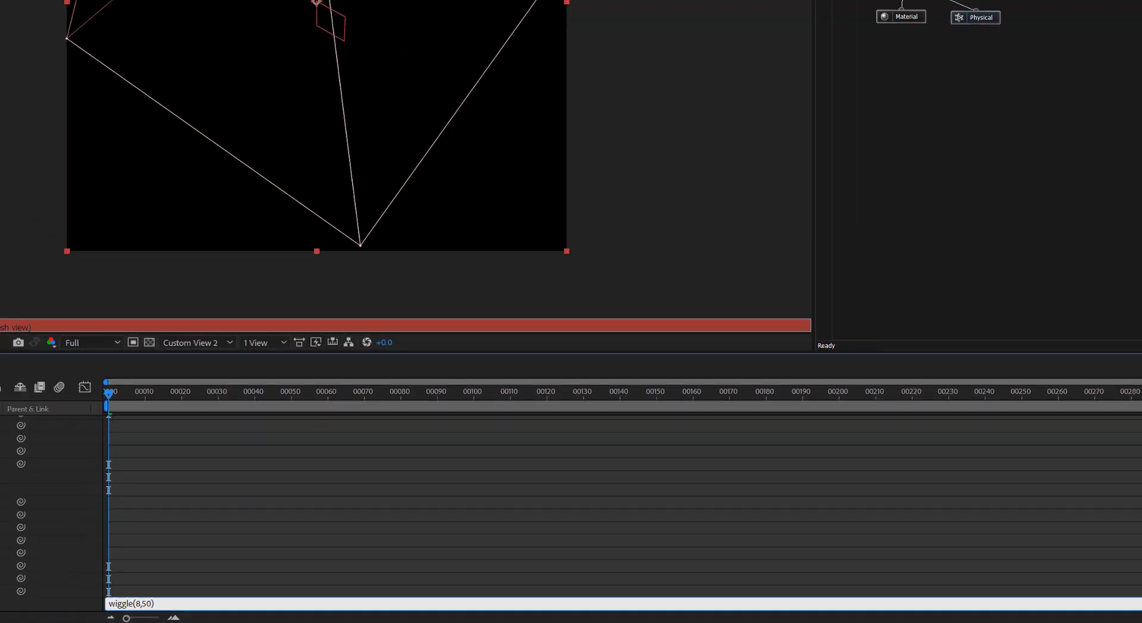
key("KP_Enter")
key("Caps_Lock")
key("space")
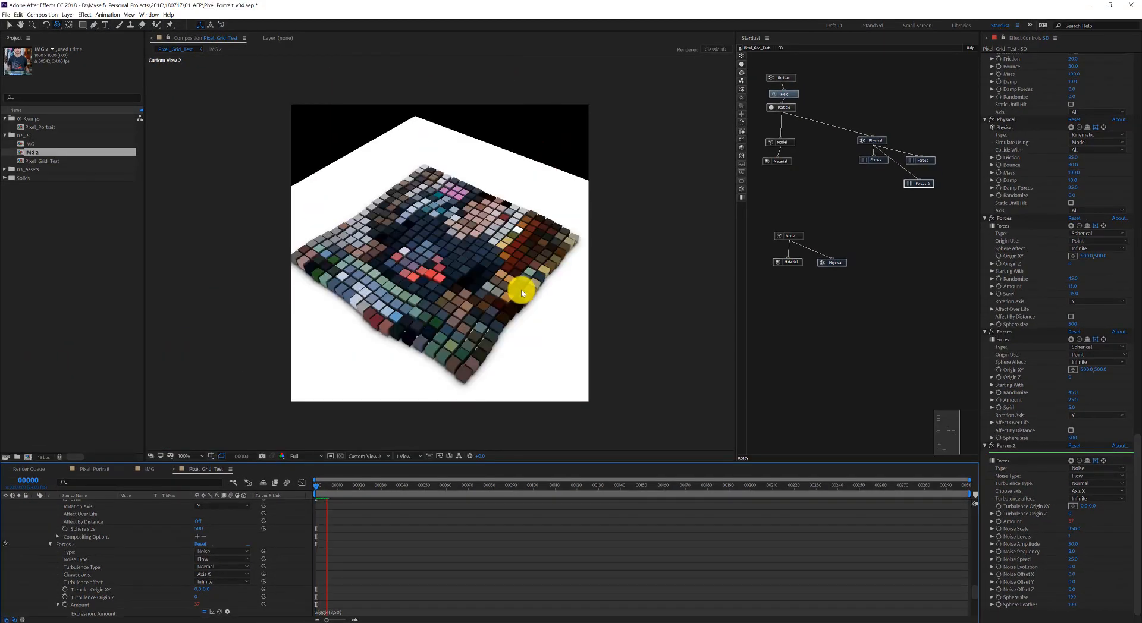
Set the ground plane Model's Size X and Size Y to 2500
left_click(787, 240)
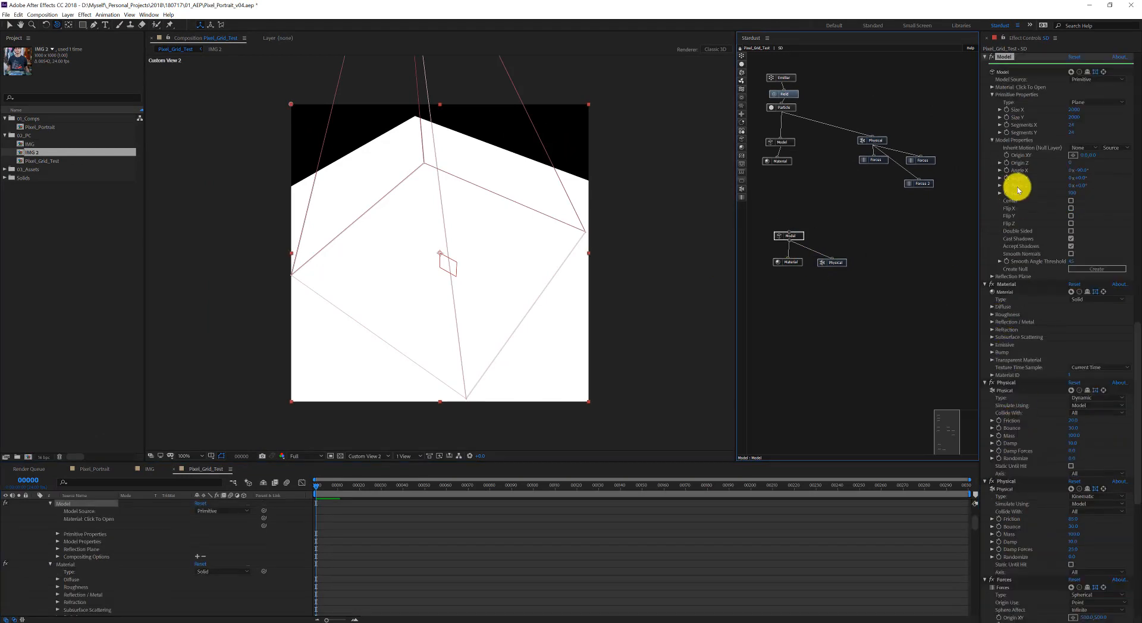
left_click(1074, 109)
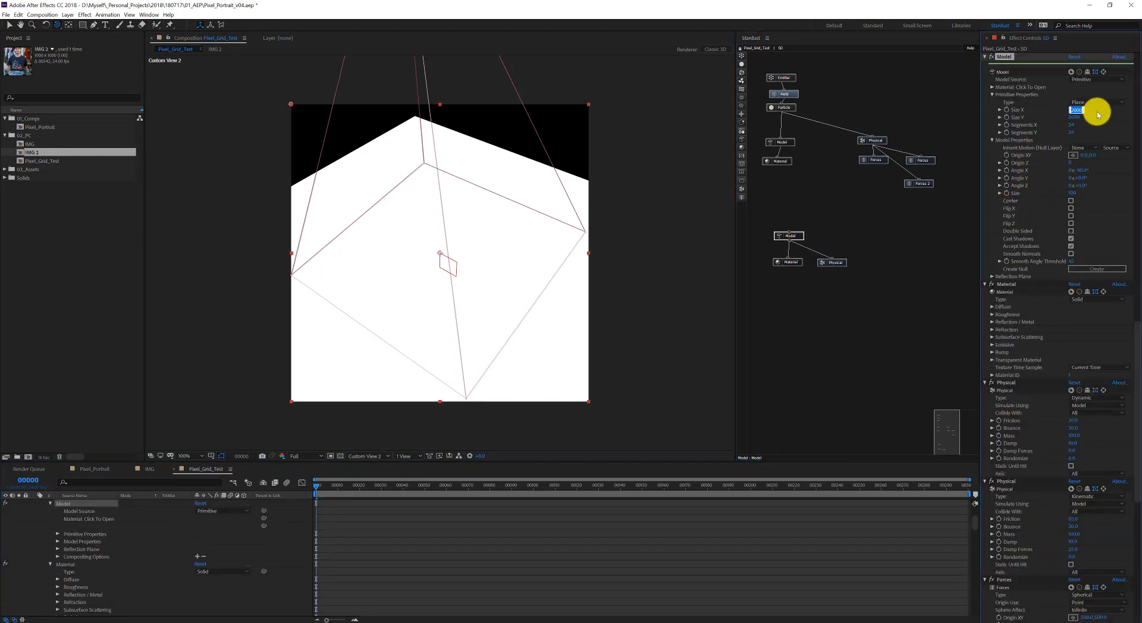
type("2500")
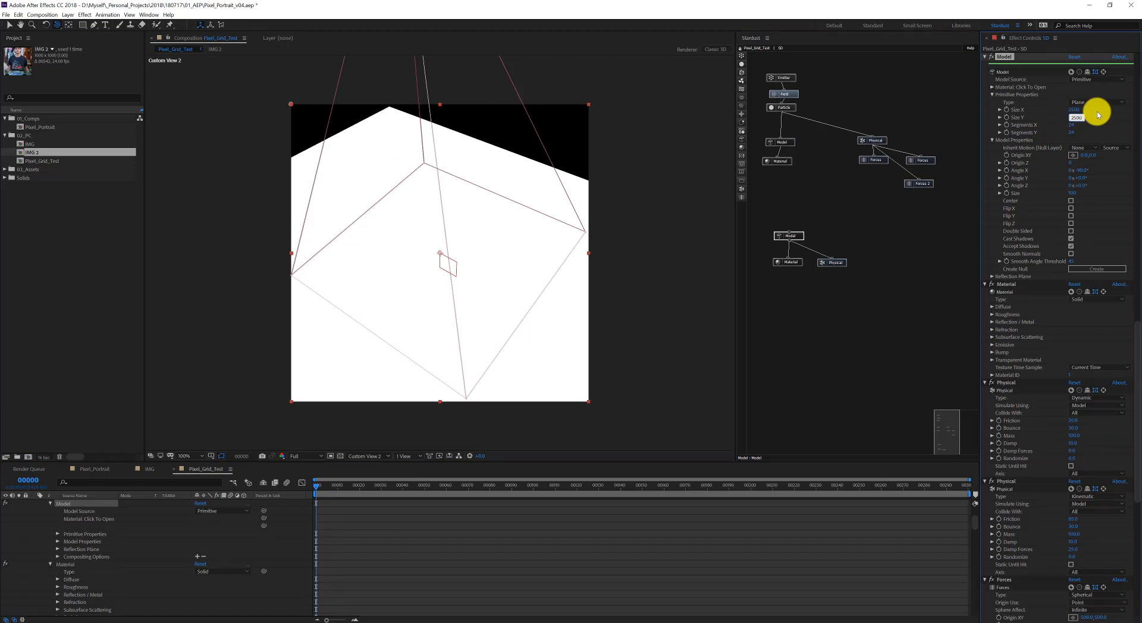
key("Return")
Switch the composition view to Active Camera and preview the simulation over the enlarged ground plane
left_click(375, 456)
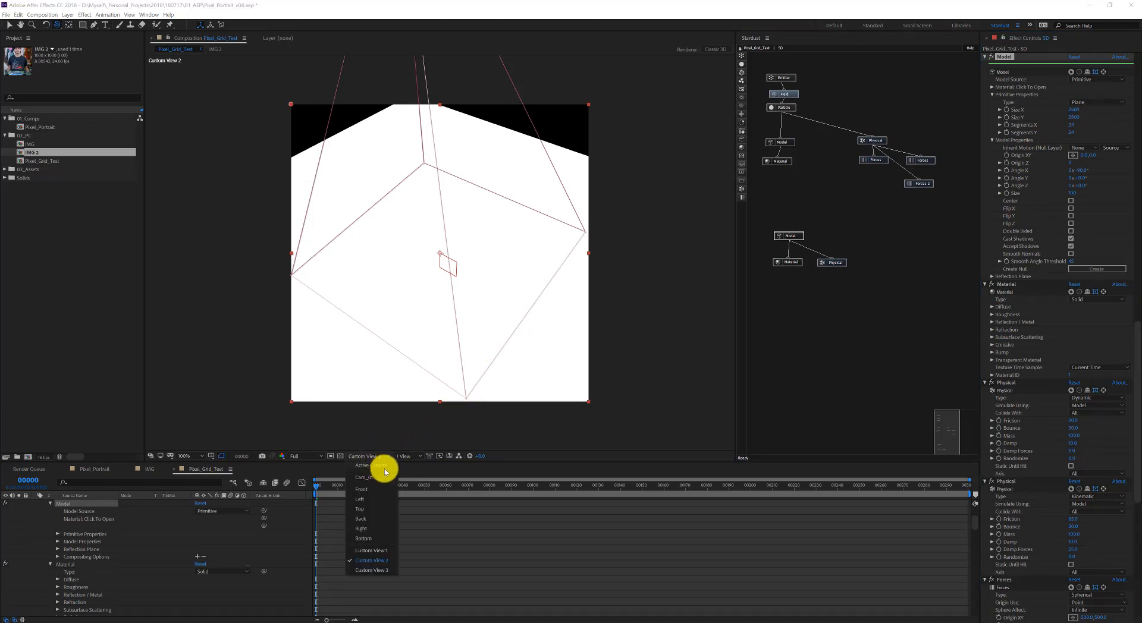
left_click(377, 466)
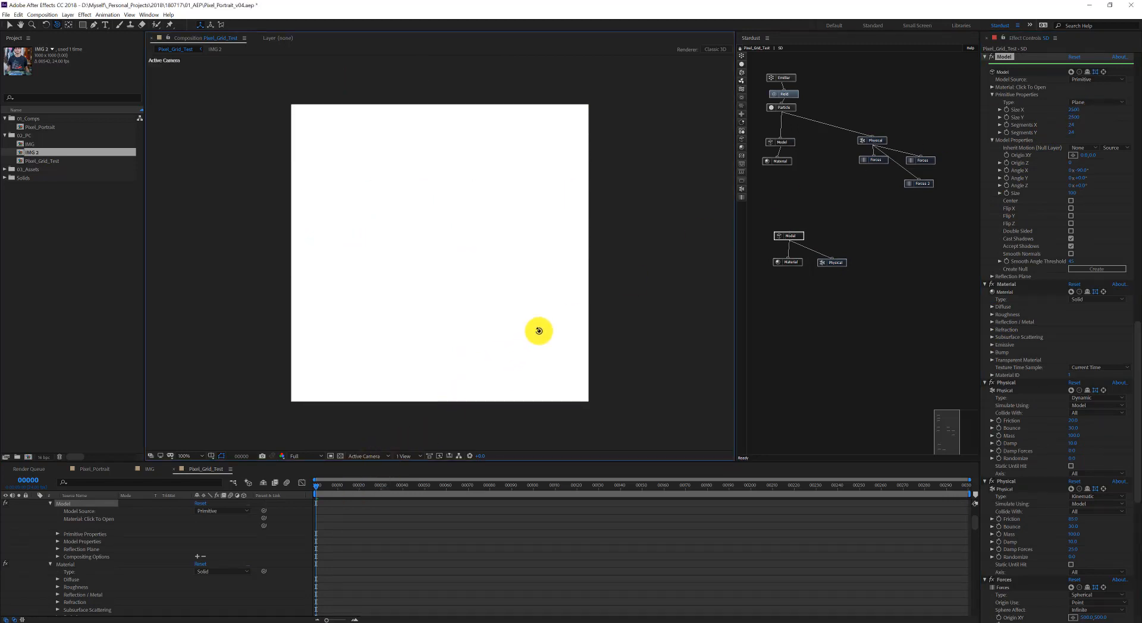
key("space")
left_click_drag(333, 485, 316, 488)
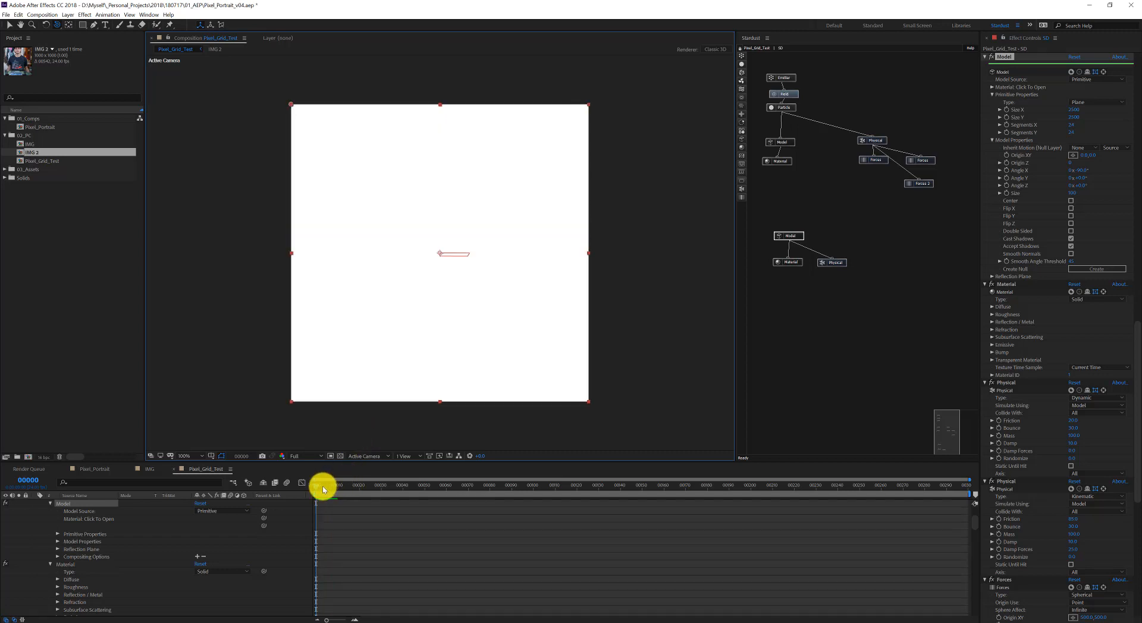
Trim the composition to a work area starting at frame 1 and preview the simulation
left_click(323, 487)
key("Page_Up")
key("Page_Up")
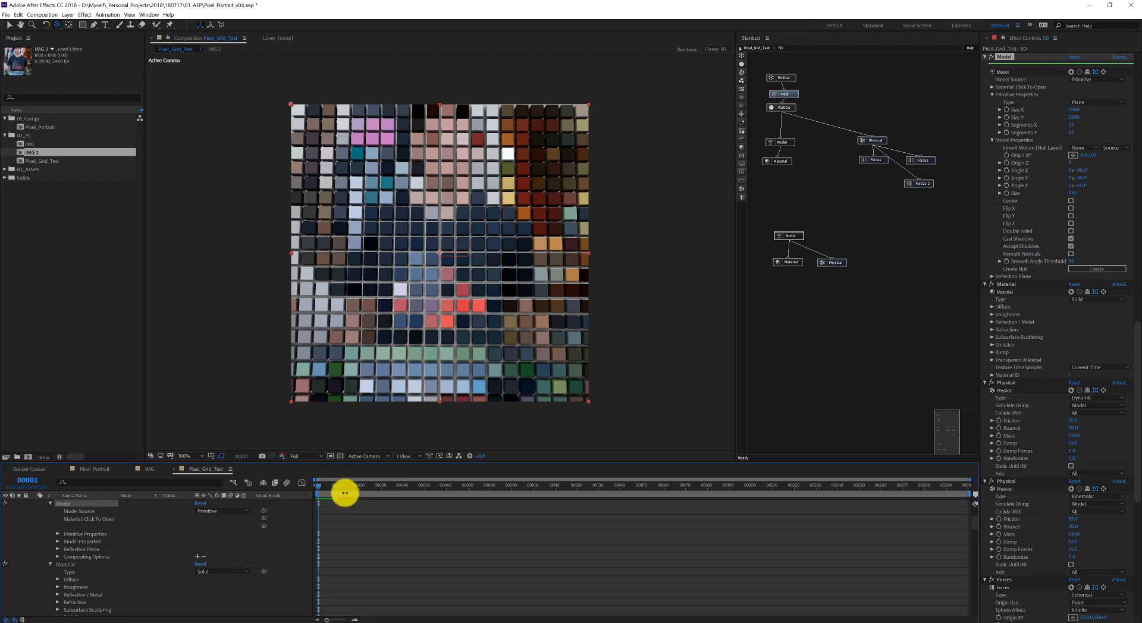
right_click(345, 493)
left_click(364, 517)
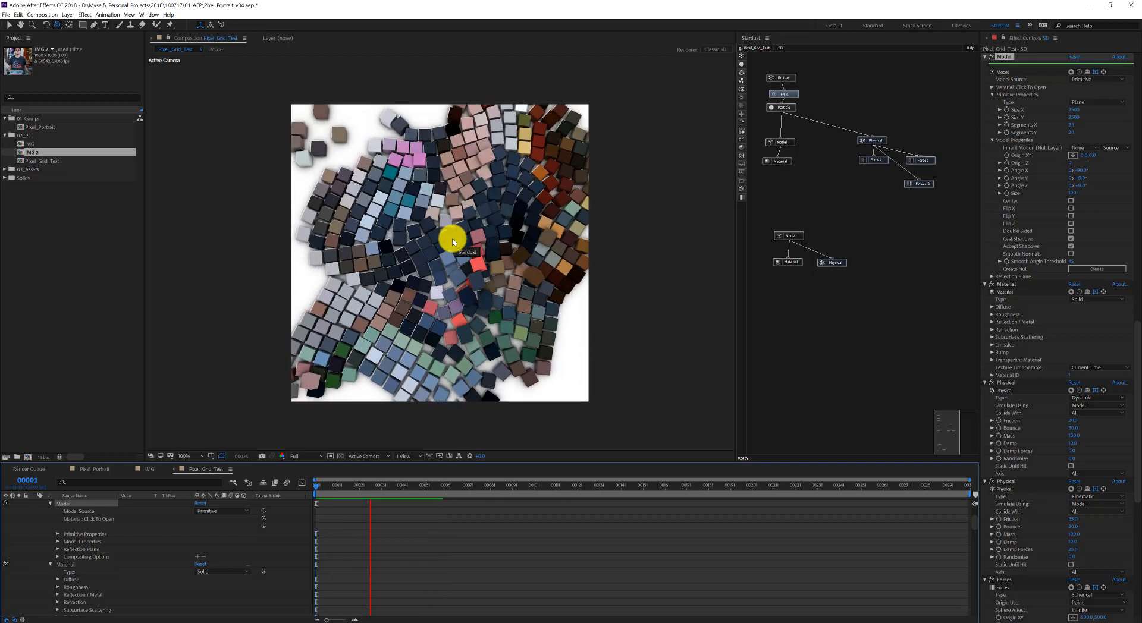
key("space")
left_click(319, 487)
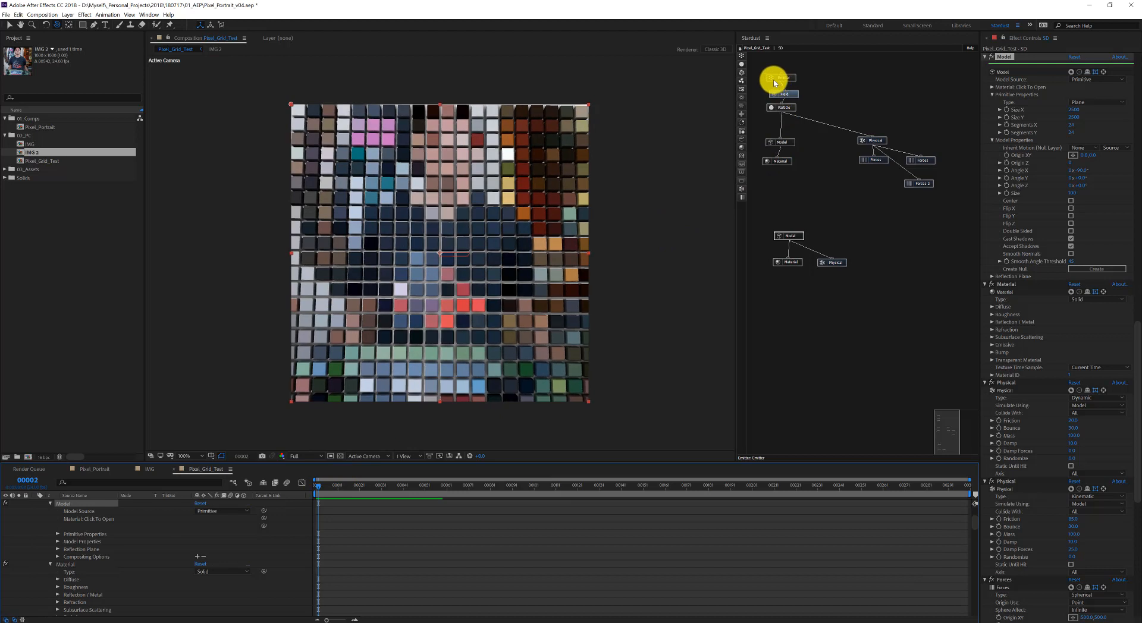
Set the Emitter's Grid X and Grid Y to 40, reduce the Particle Size to about 20, and preview the simulation
key("Page_Up")
left_click(861, 71)
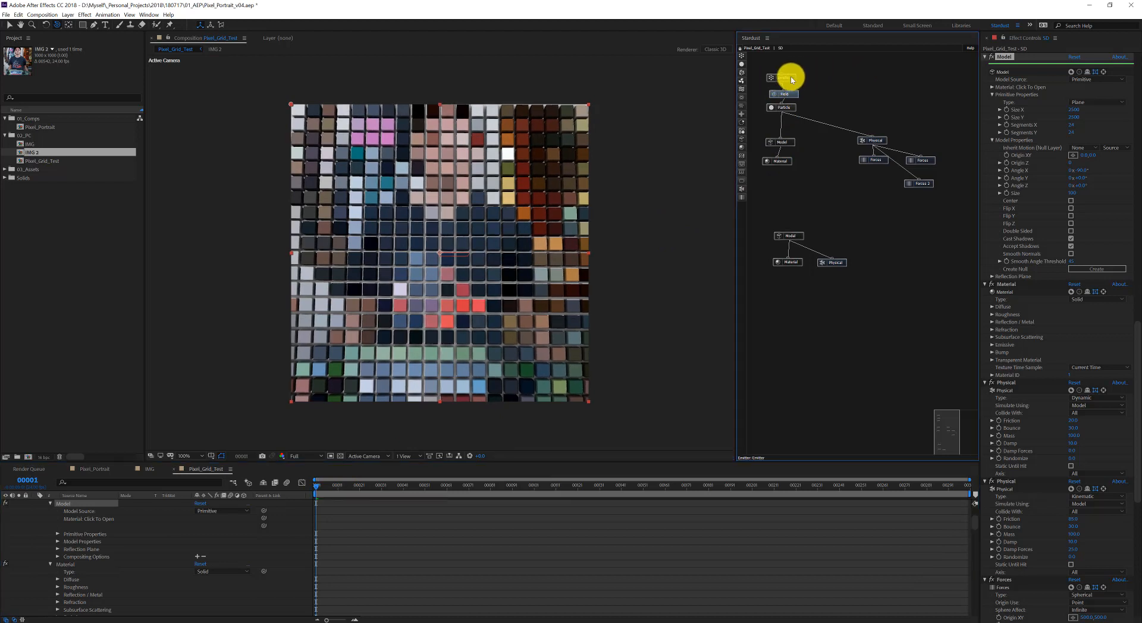
left_click(791, 80)
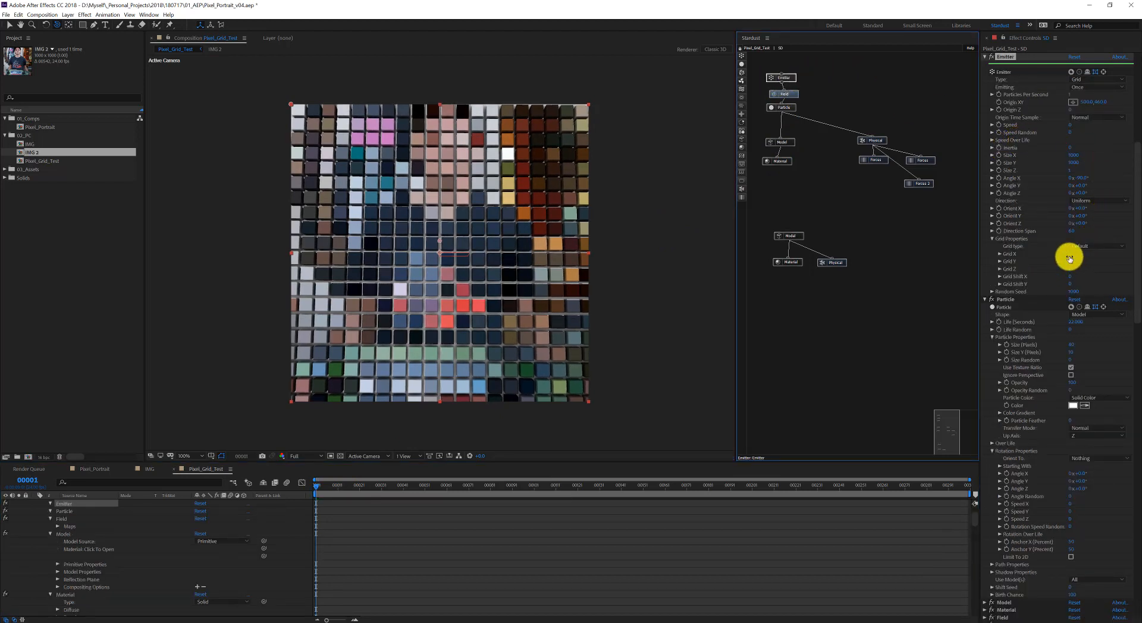
left_click(1071, 255)
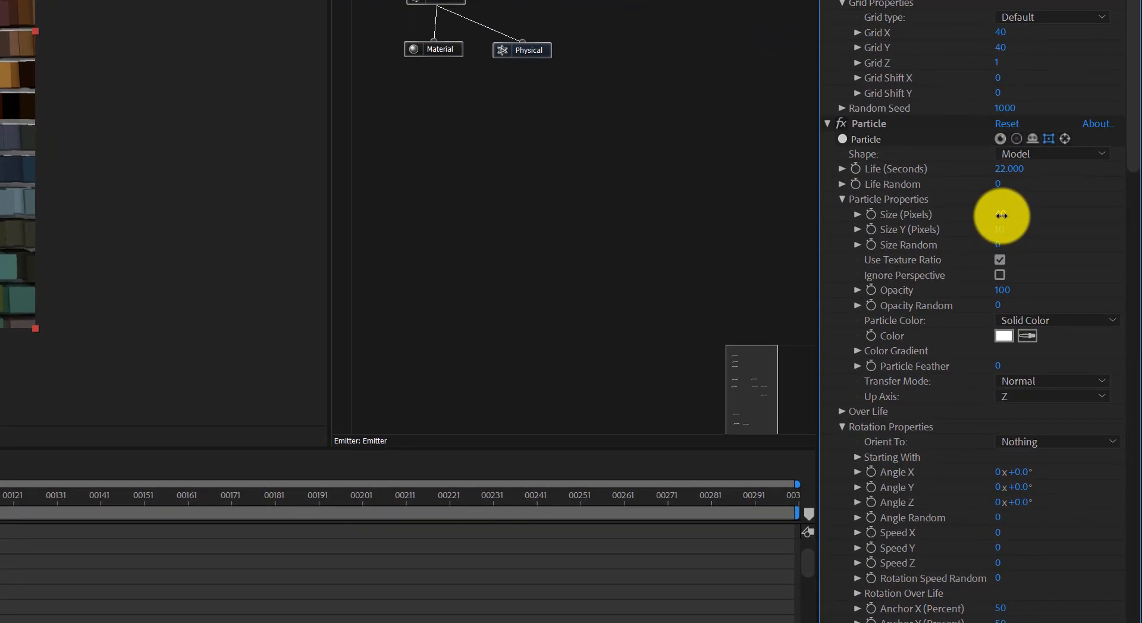
left_click(1071, 345)
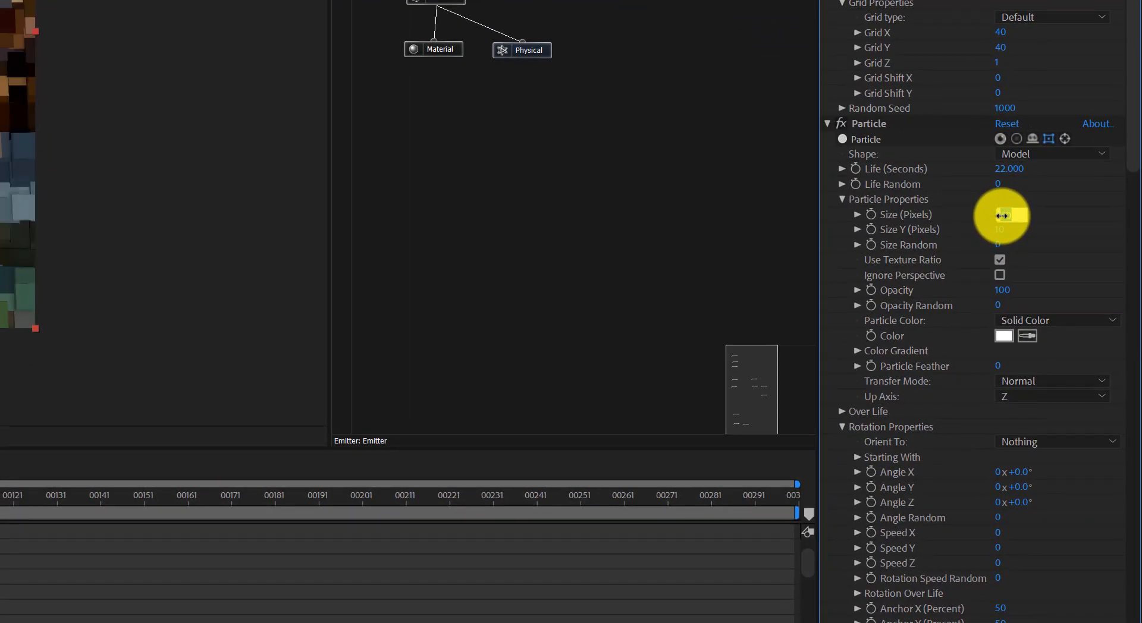
type("20")
key("Return")
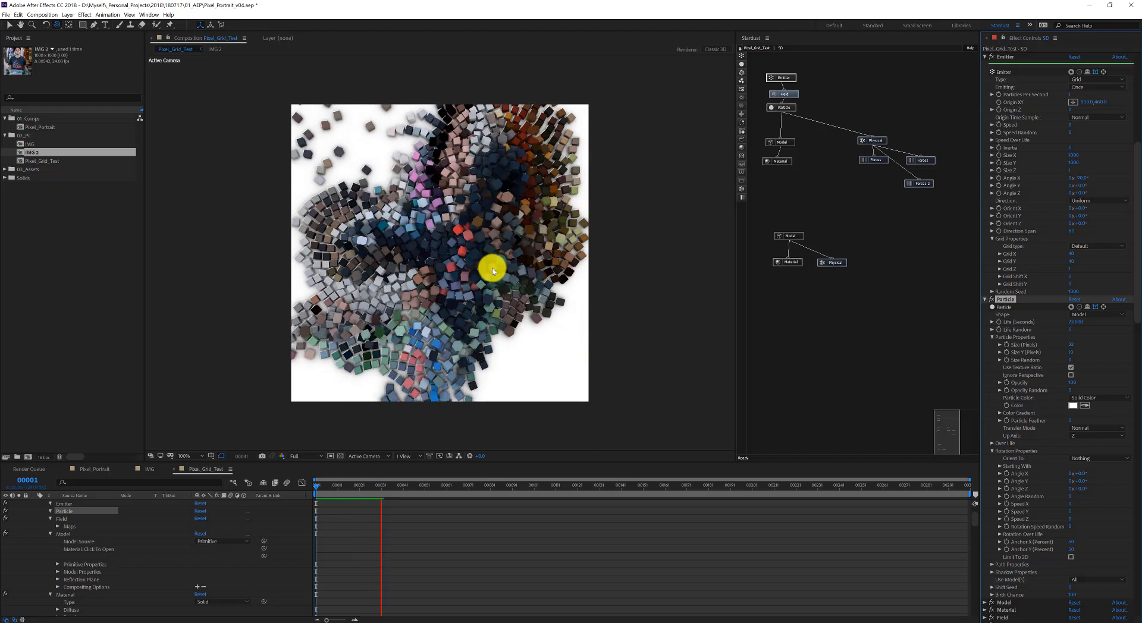
Set the ground plane Material's diffuse Color to a very dark blue and Color From Particle to 0, and preview the simulation
left_click(797, 250)
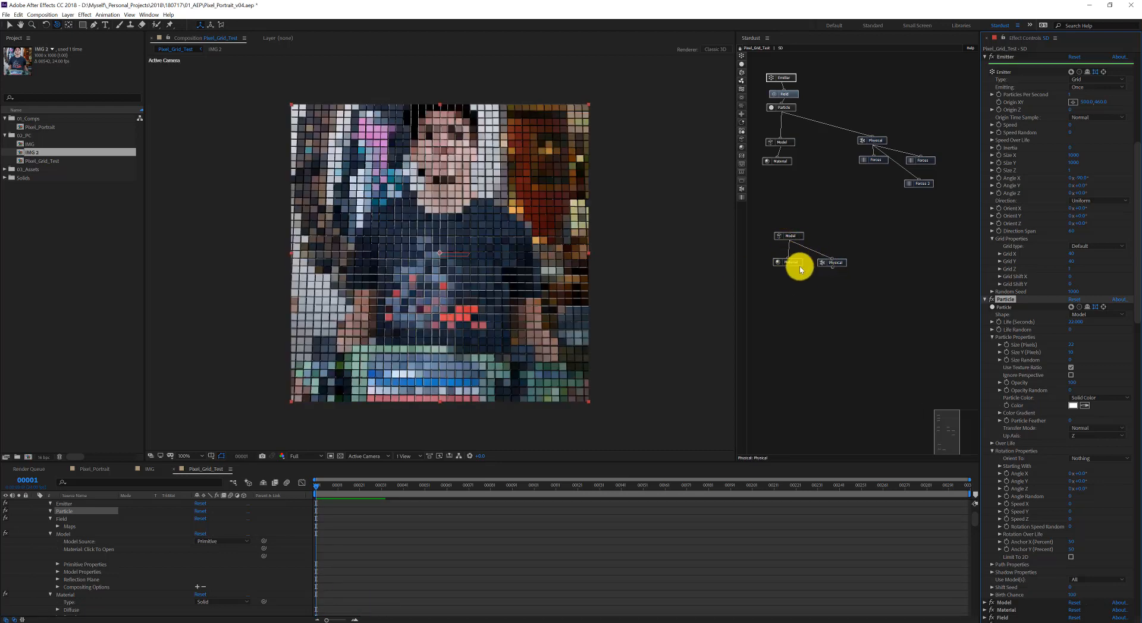
left_click(779, 262)
scroll(1002, 421, "down", 5)
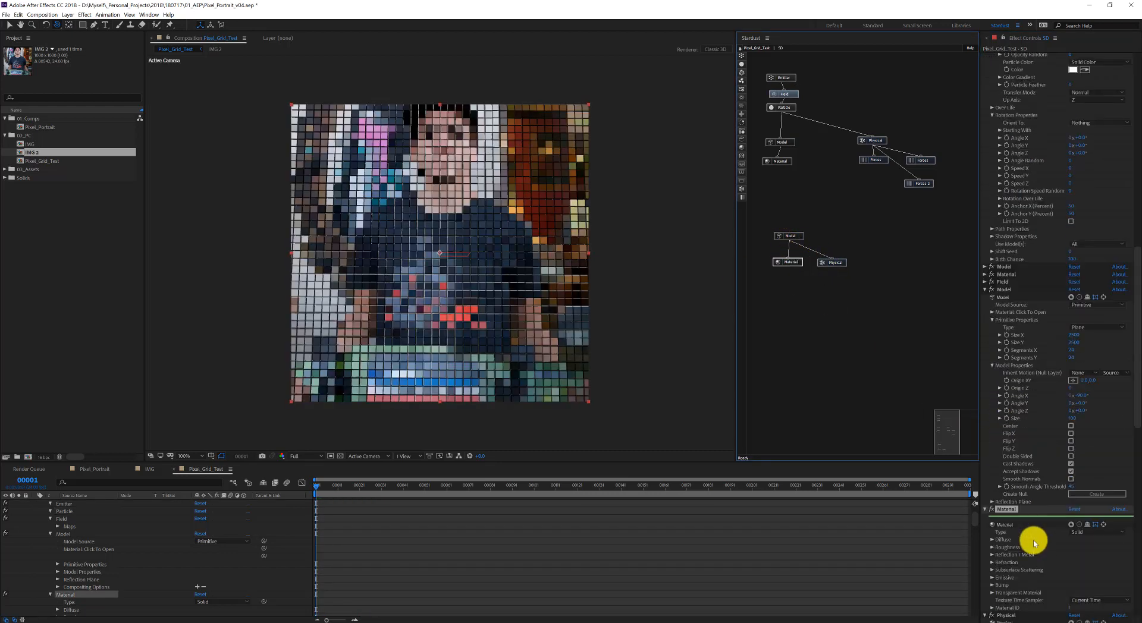
scroll(1001, 606, "down", 3)
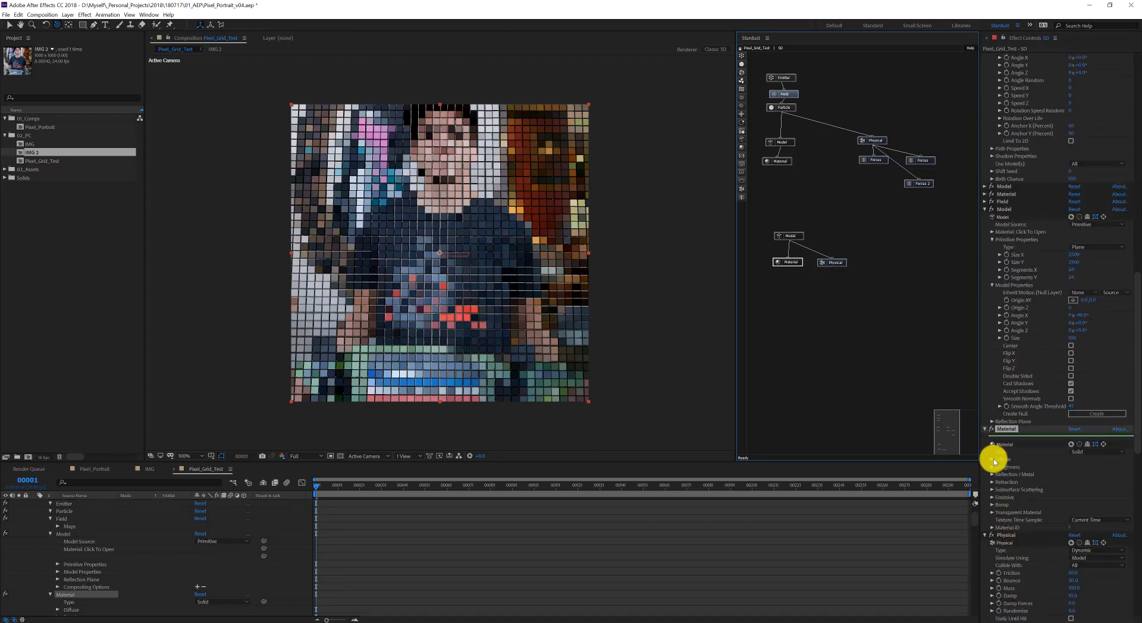
left_click(992, 460)
left_click(1071, 481)
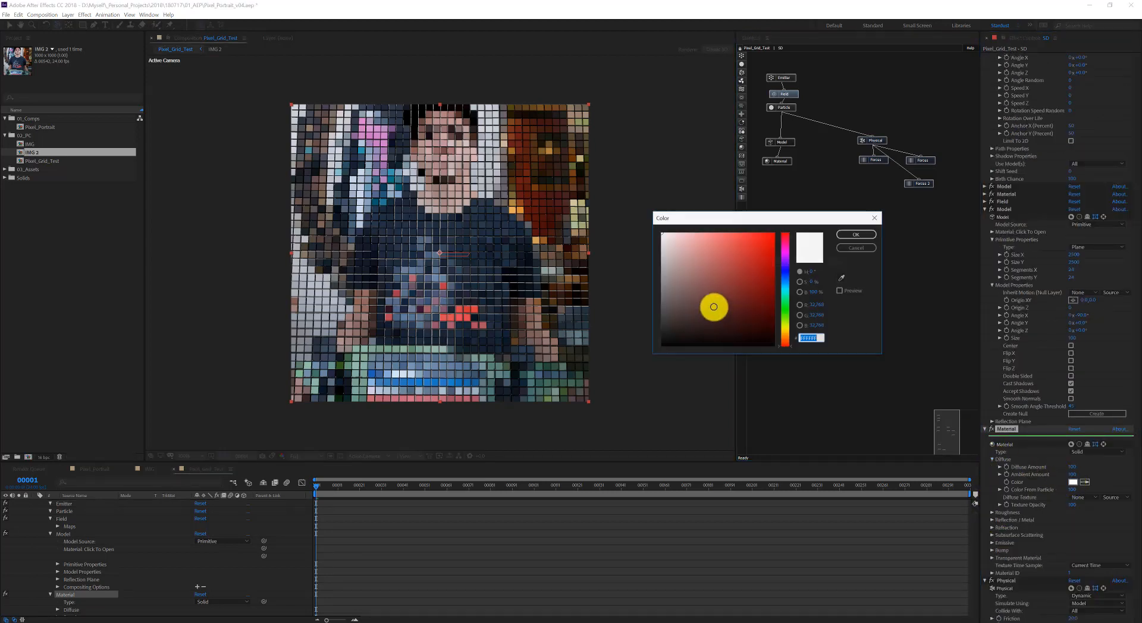
left_click(786, 258)
left_click(664, 336)
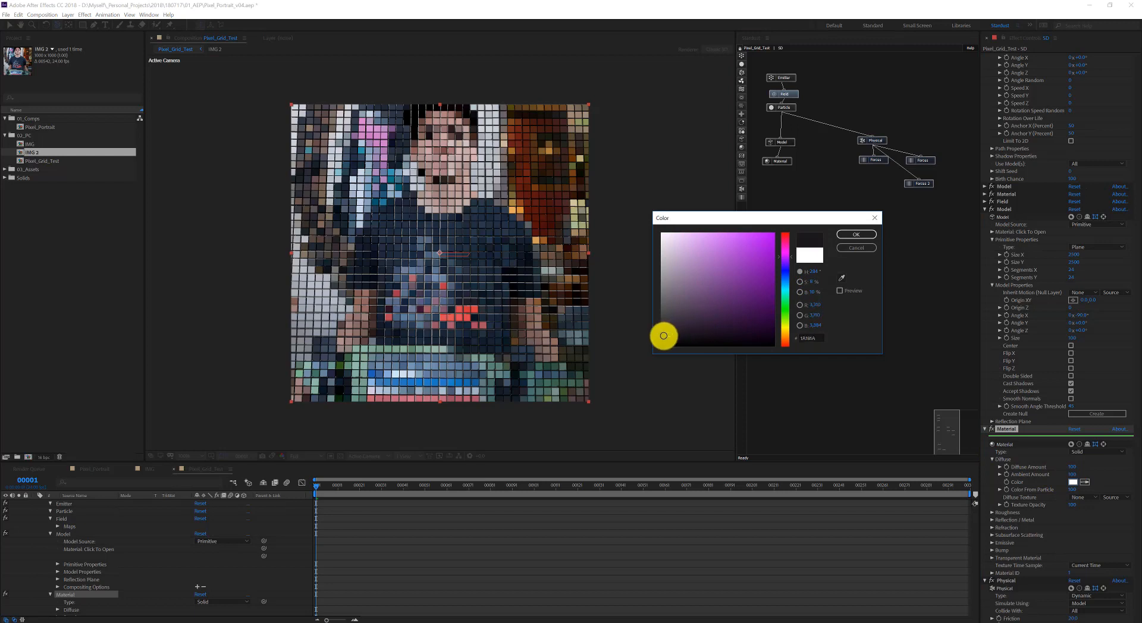
key("Return")
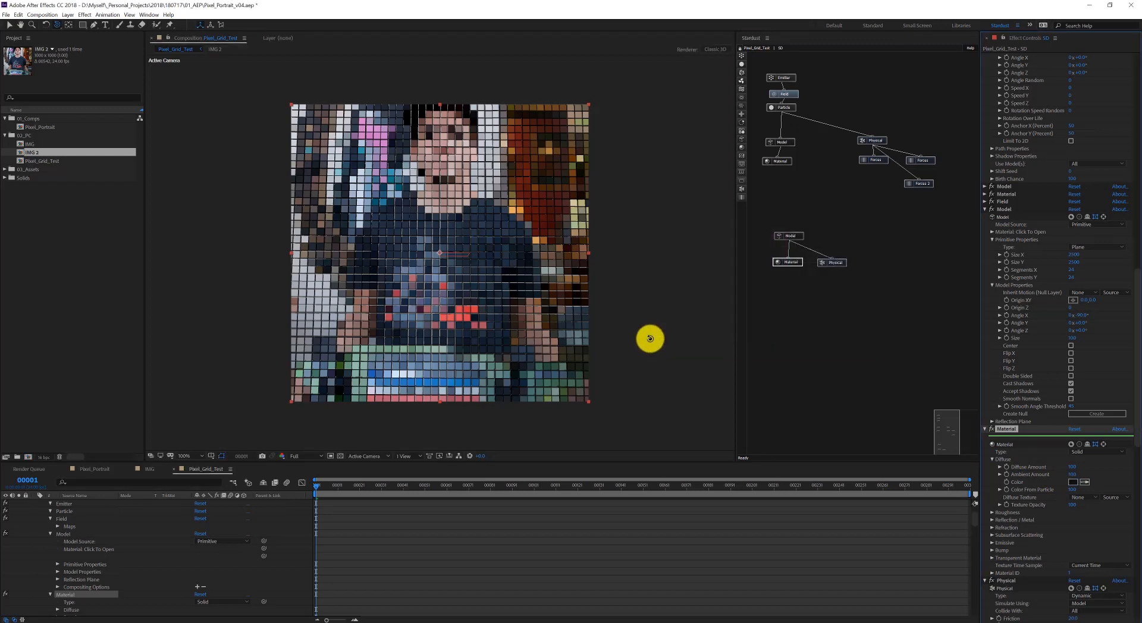
left_click(1076, 483)
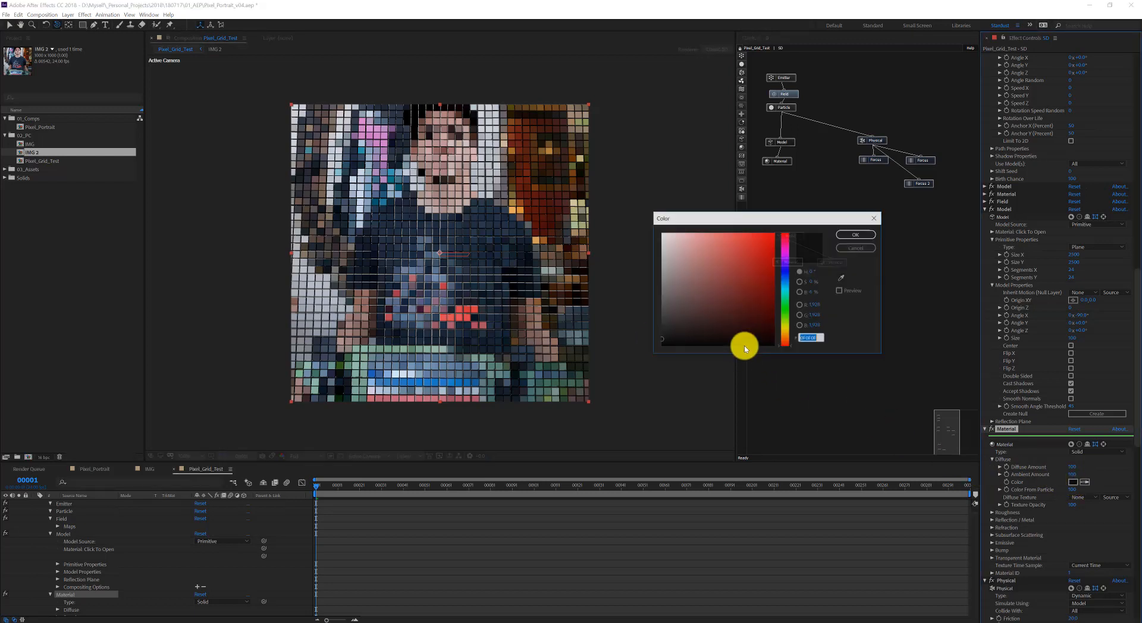
left_click(778, 266)
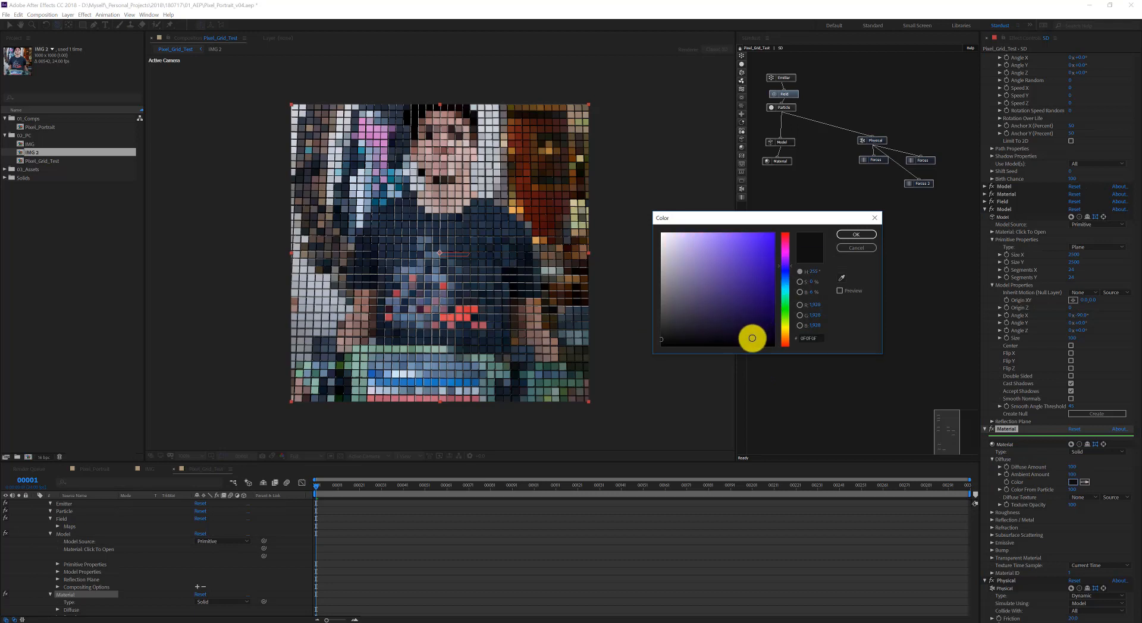
key("Return")
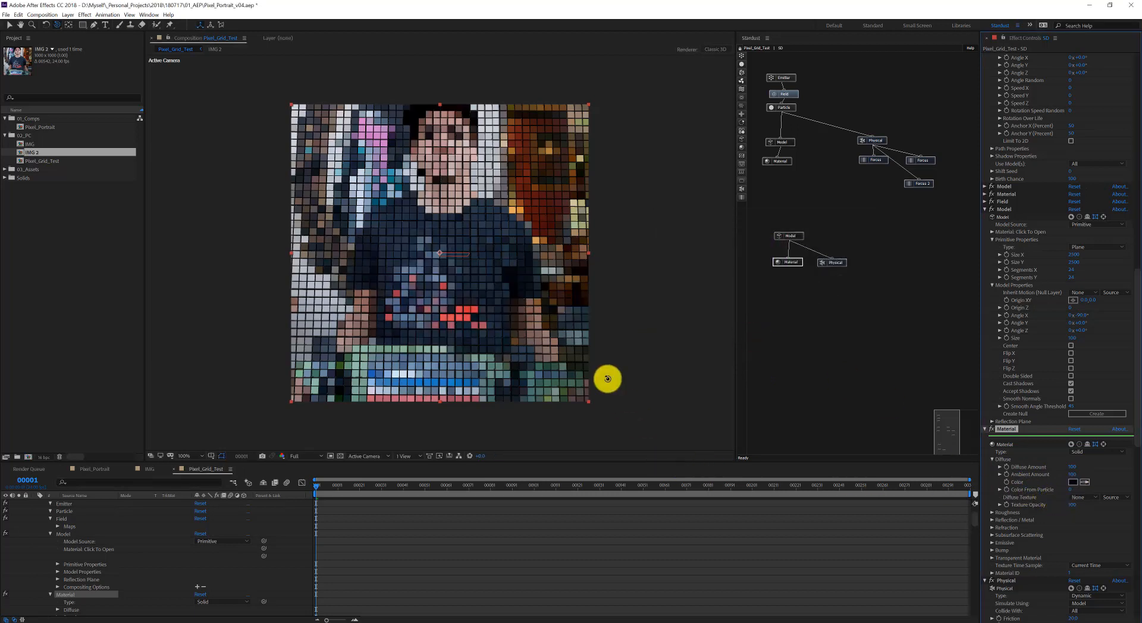
key("space")
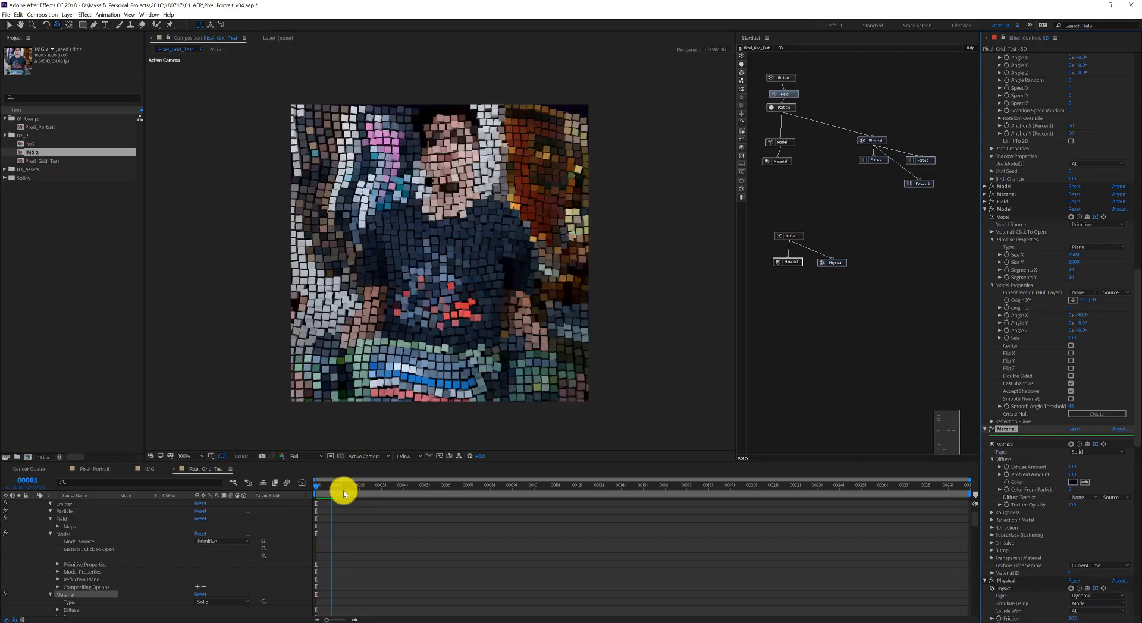
key("space")
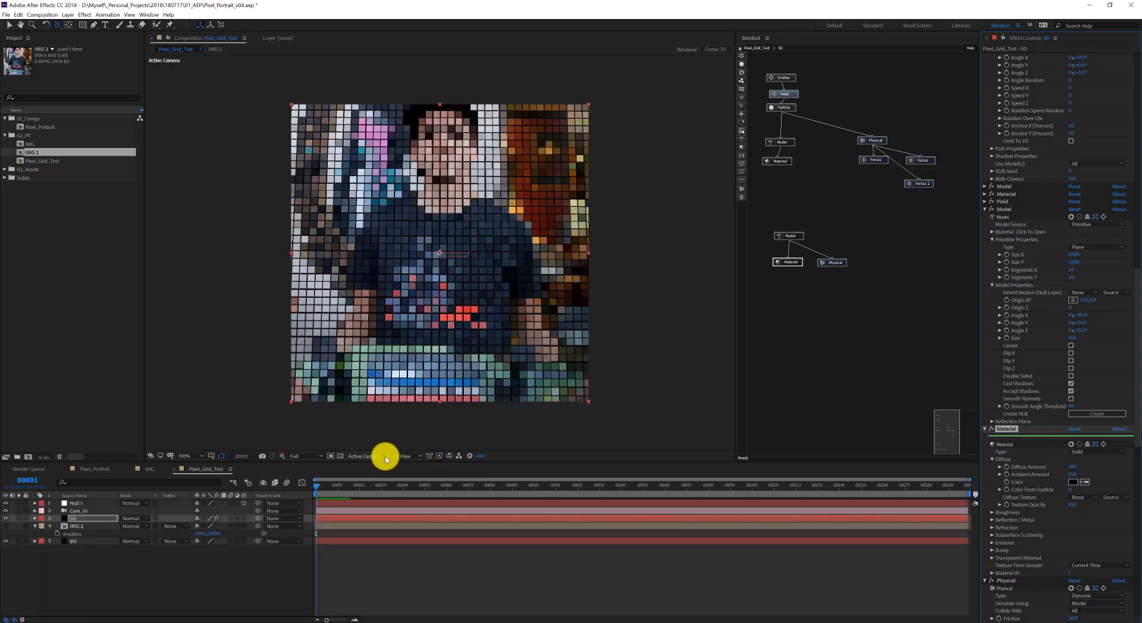
In Custom View 2, add a Point light and raise it above the pixel portrait
left_click(384, 456)
left_click(379, 561)
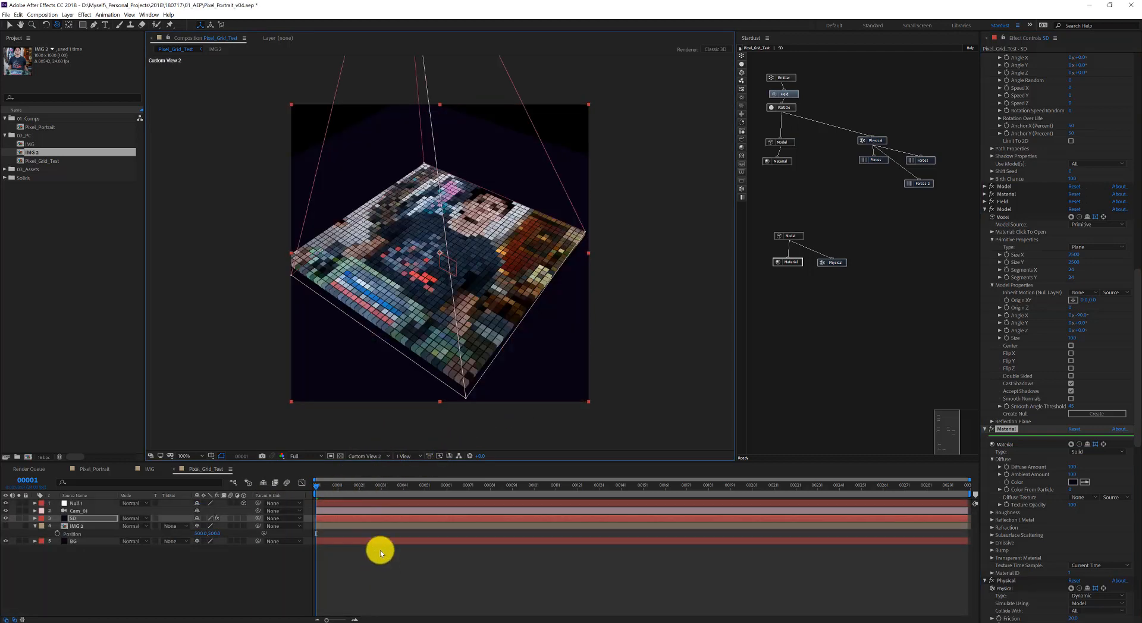
left_click(92, 575)
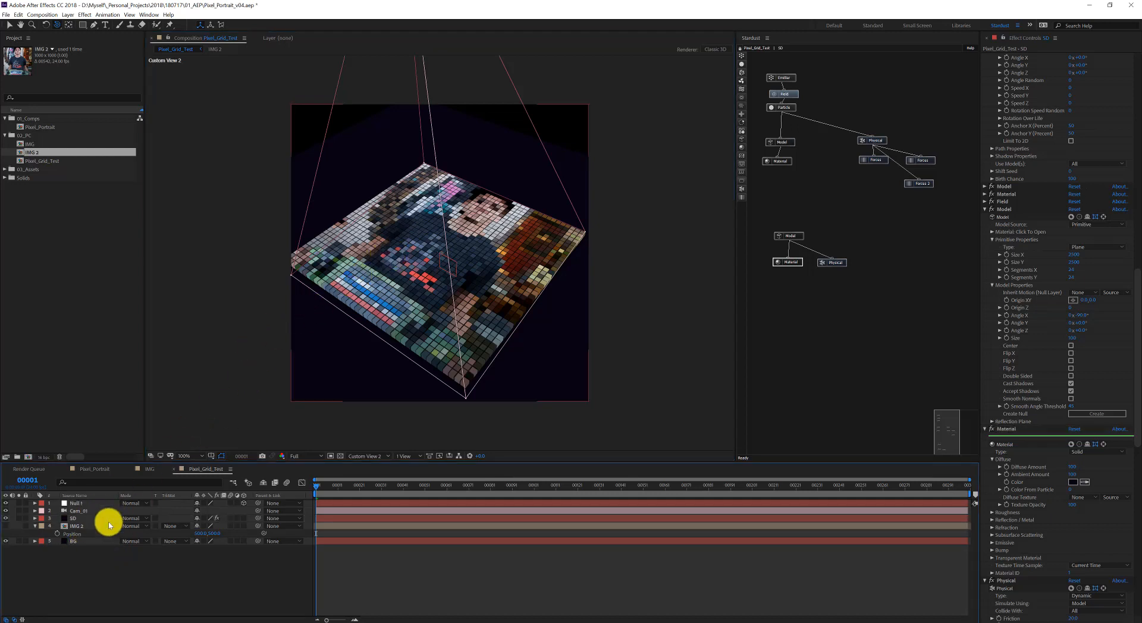
right_click(79, 546)
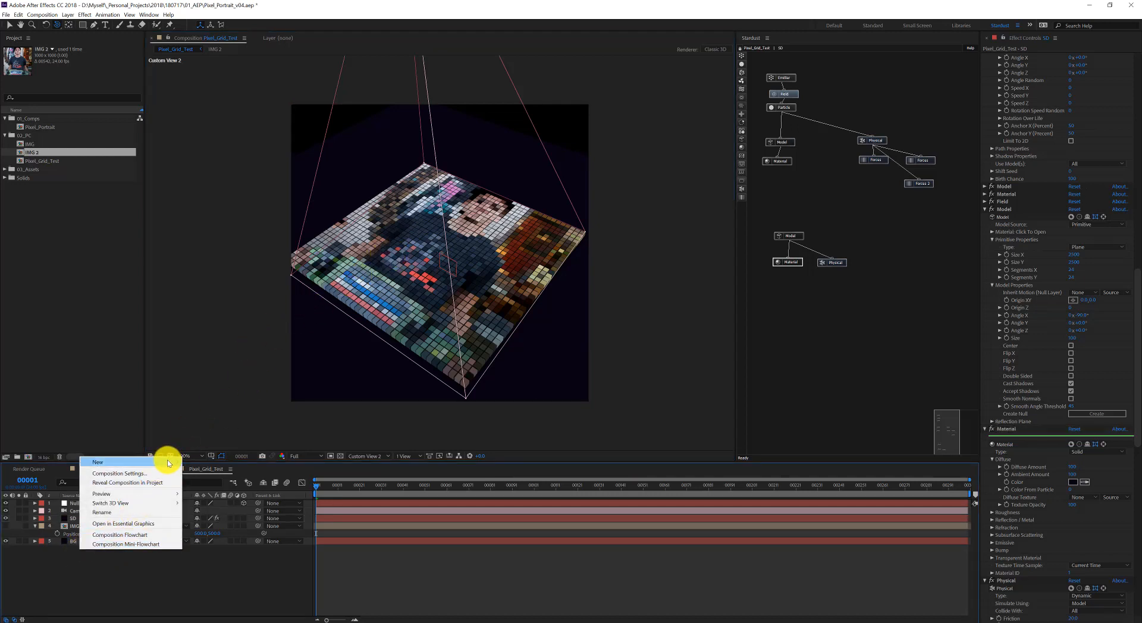
mouse_move(169, 463)
left_click(223, 492)
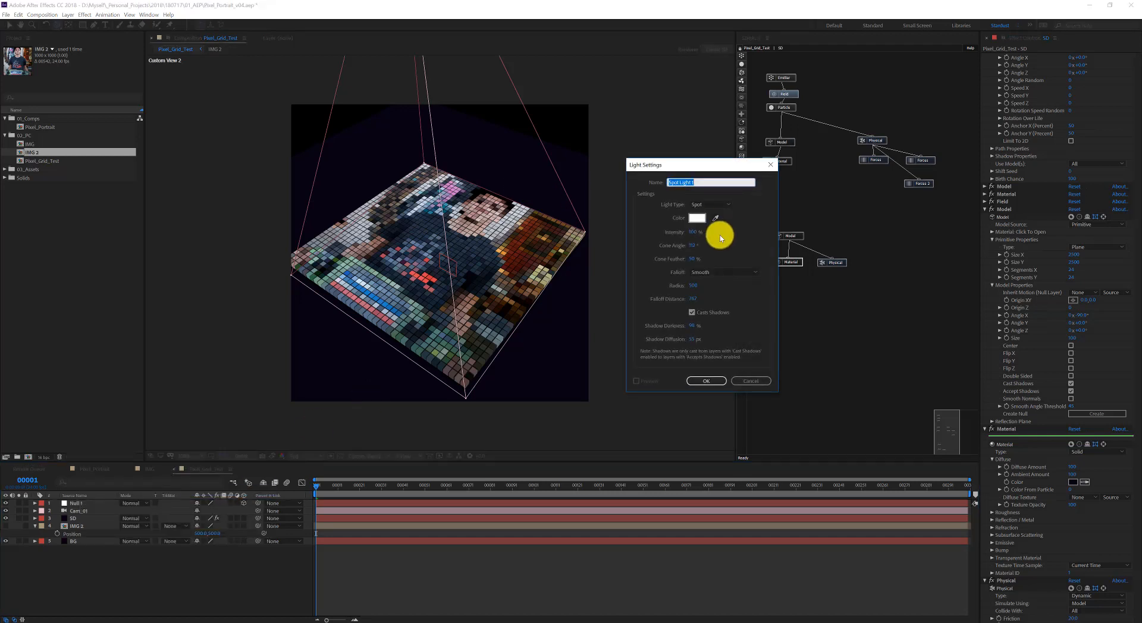
left_click(701, 205)
left_click(709, 228)
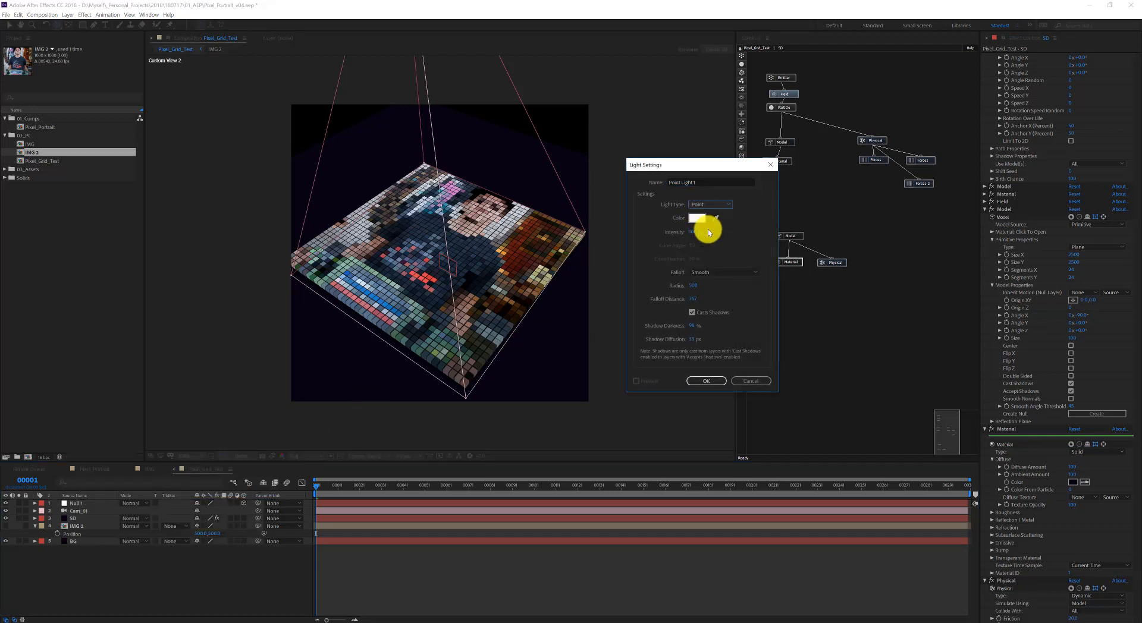
key("Return")
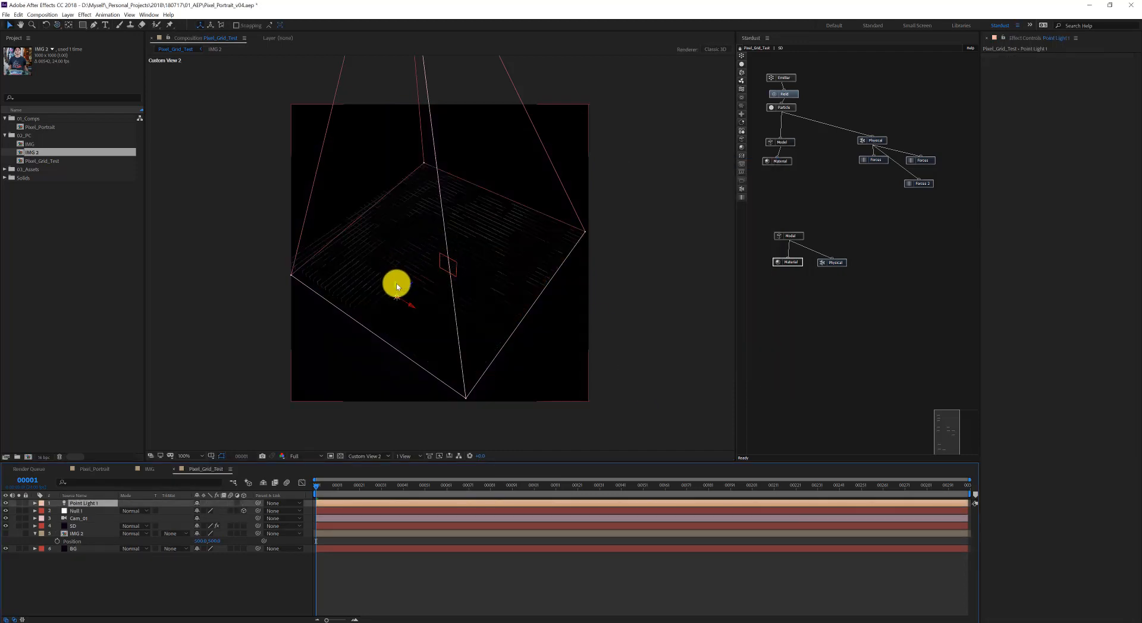
left_click_drag(396, 287, 438, 26)
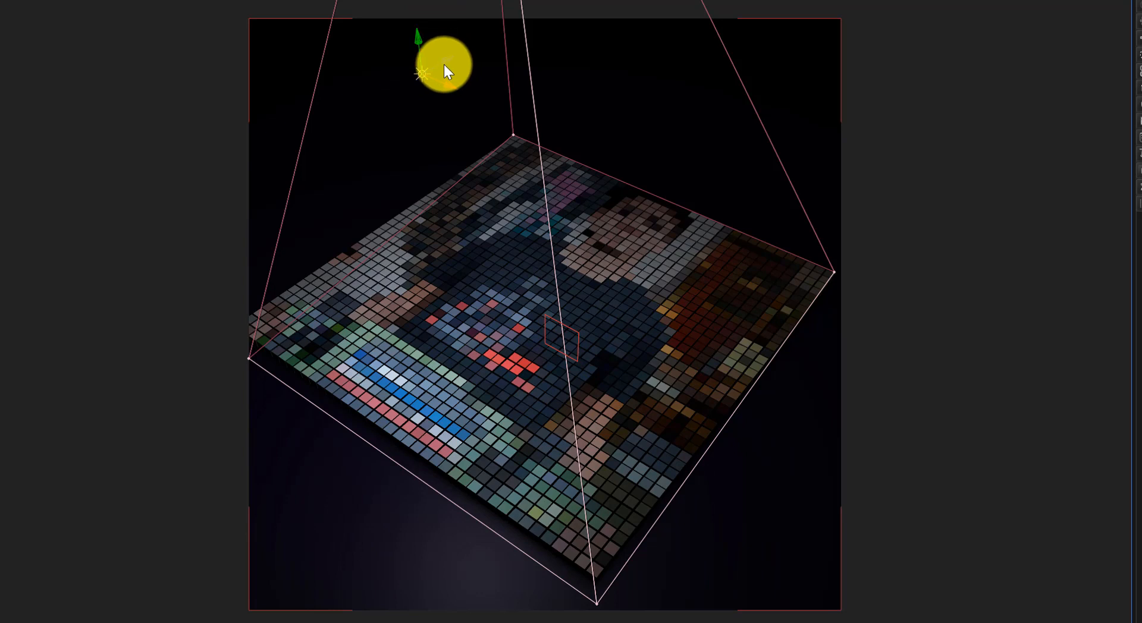
left_click_drag(443, 62, 542, 3)
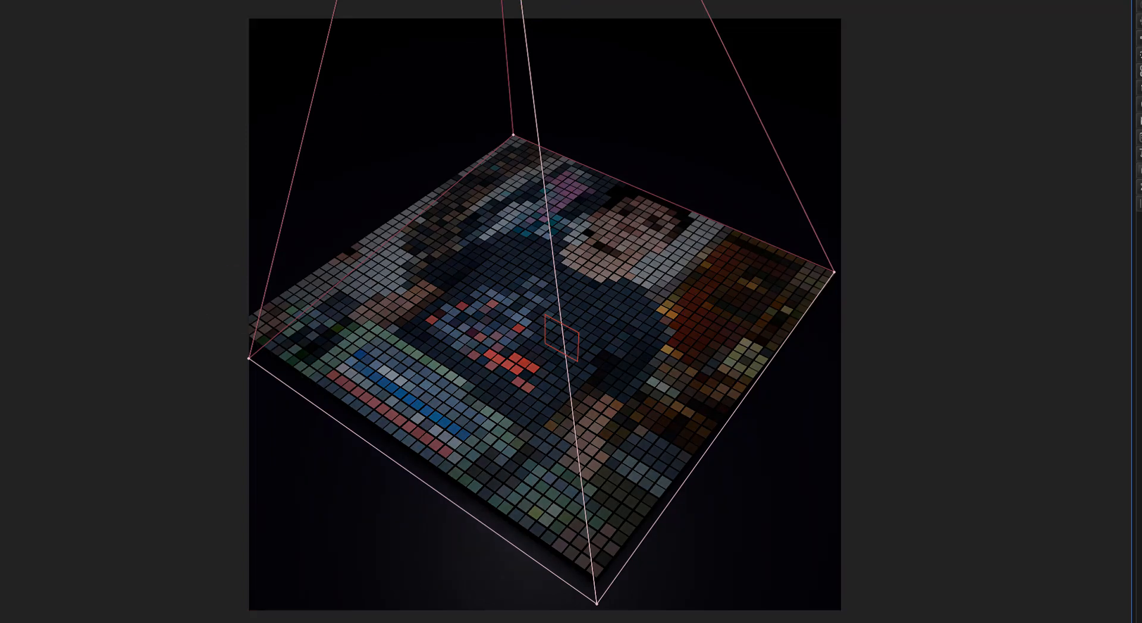
Change the light above the portrait to a Spot light, narrow its Cone Angle, and set Falloff Distance to 800
double_click(60, 538)
left_click(1017, 214)
left_click(756, 230)
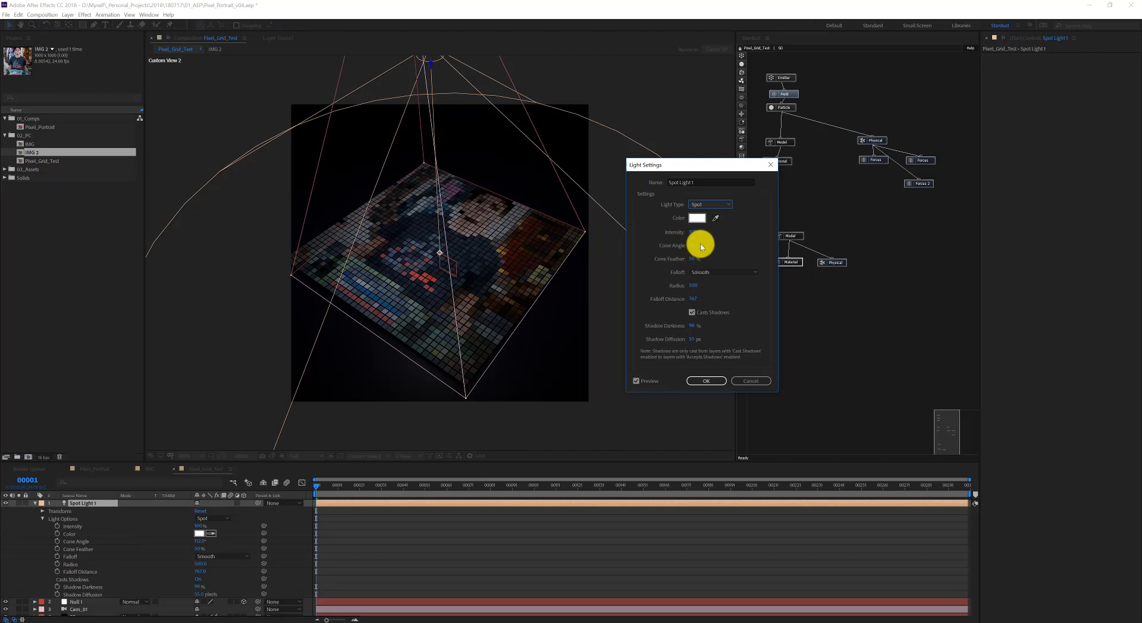
mouse_move(678, 244)
left_mouse_down()
mouse_move(663, 242)
mouse_move(678, 243)
left_mouse_up()
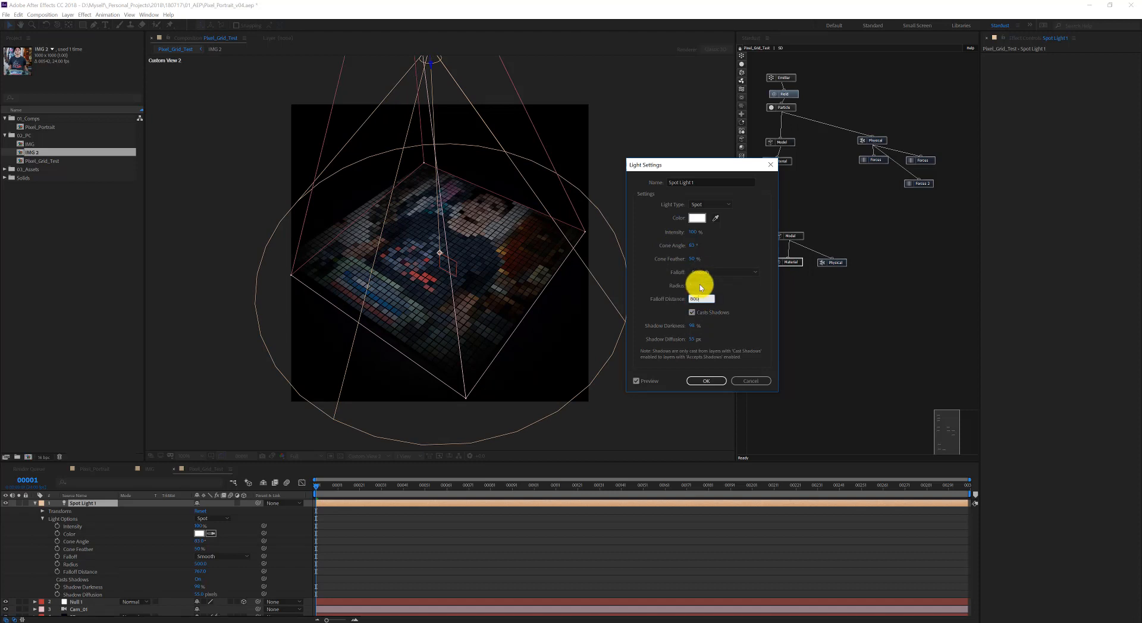
type("800")
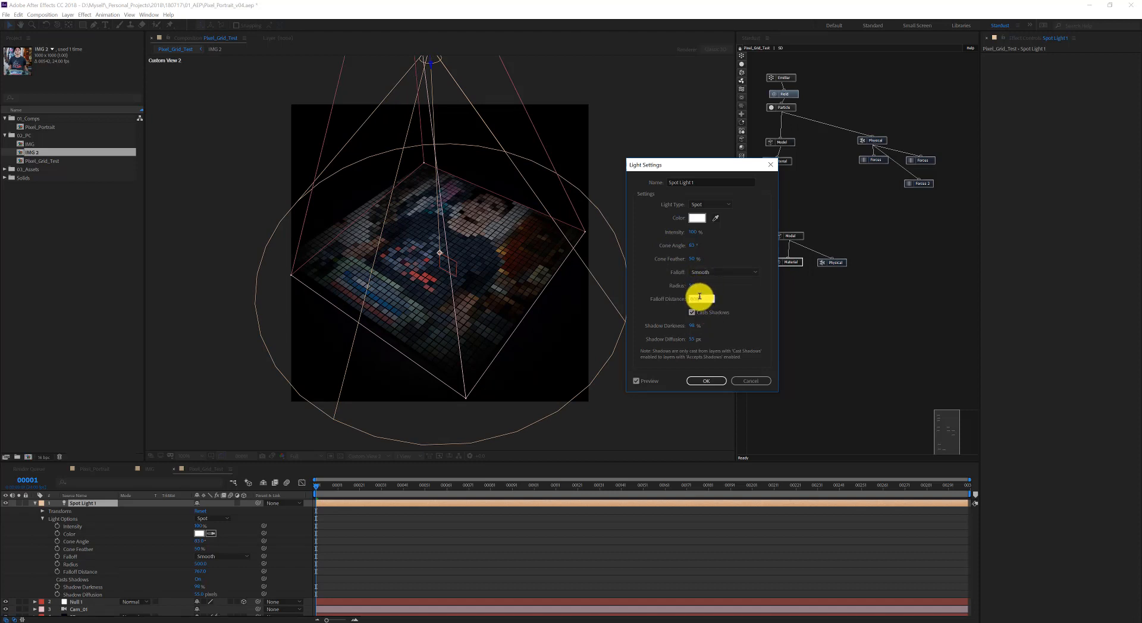
key("Return")
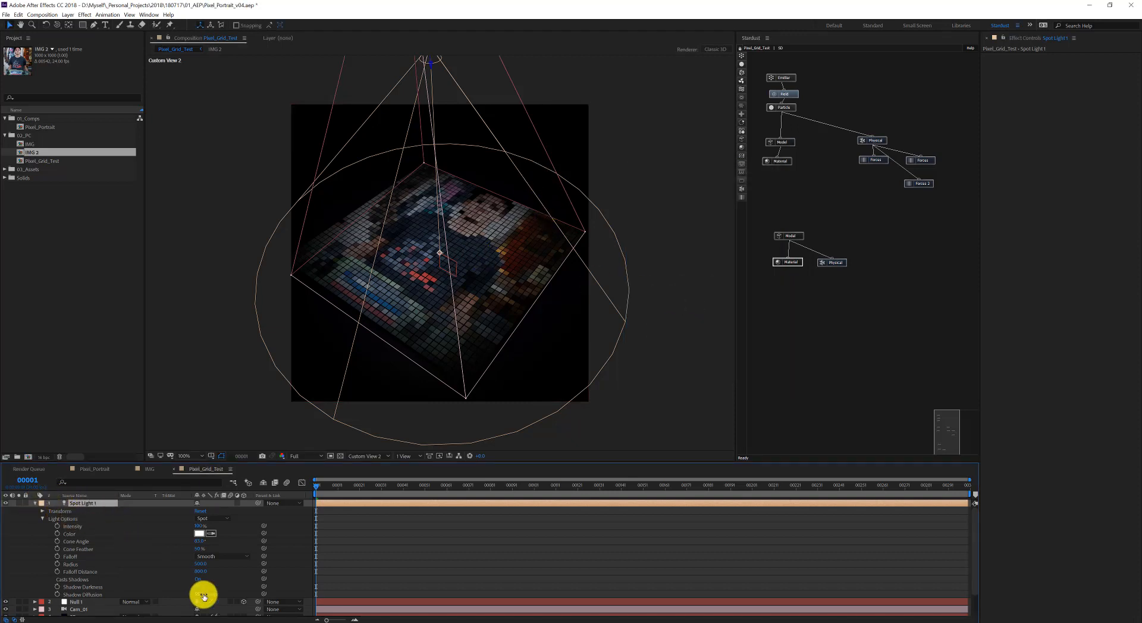
Preview the simulation under the spot light, switching the view to Active Camera, and stop at frame 16
left_click(35, 504)
key("space")
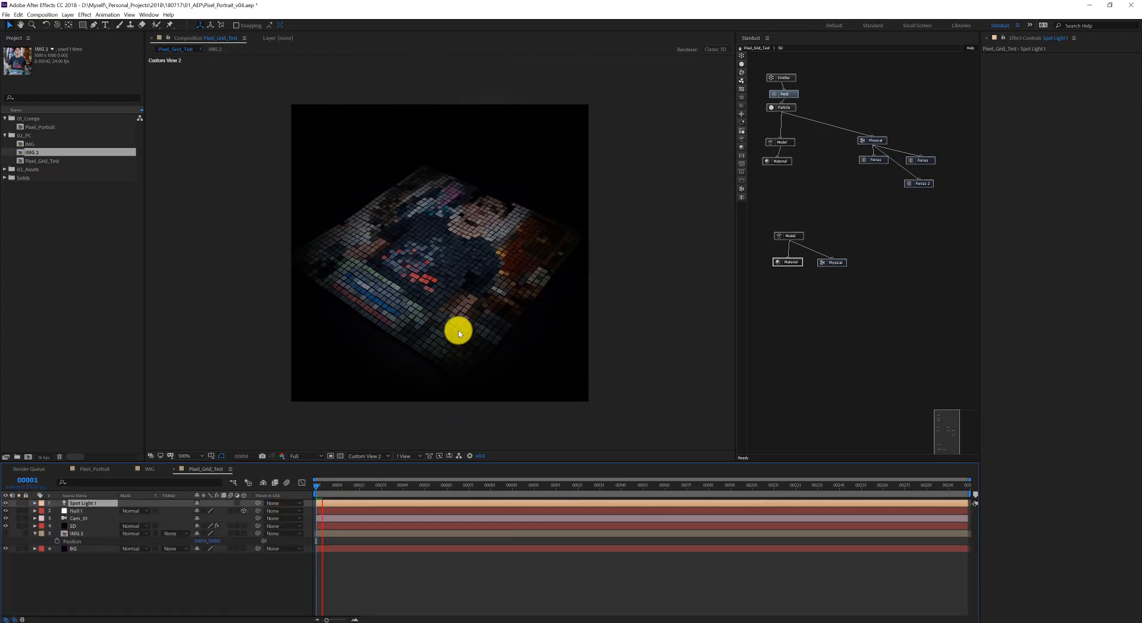
left_click(365, 457)
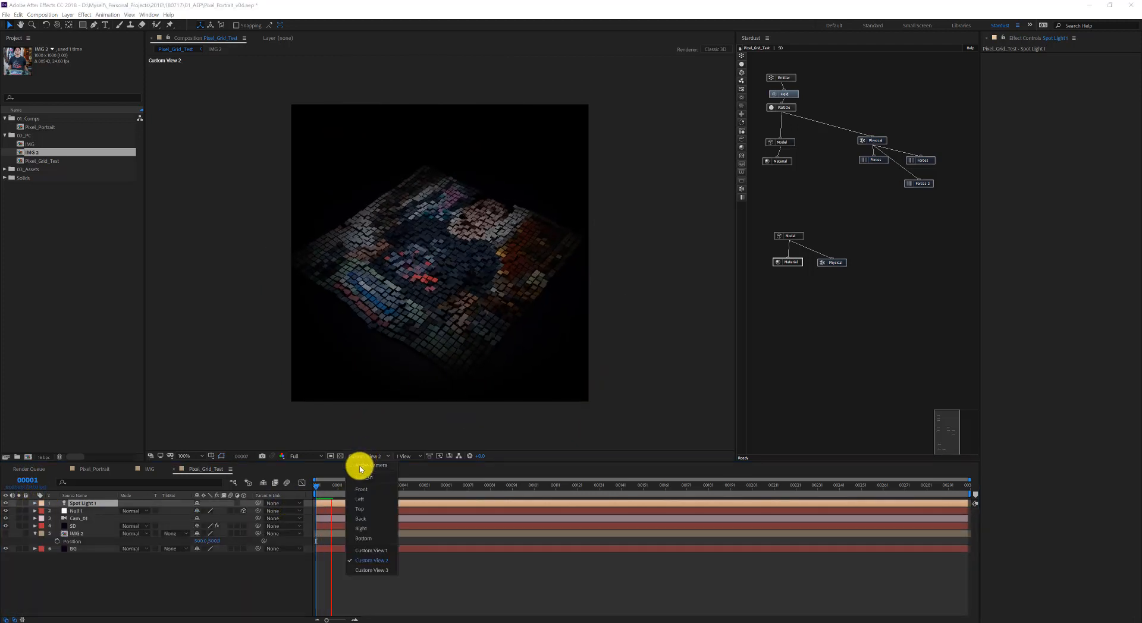
left_click(361, 466)
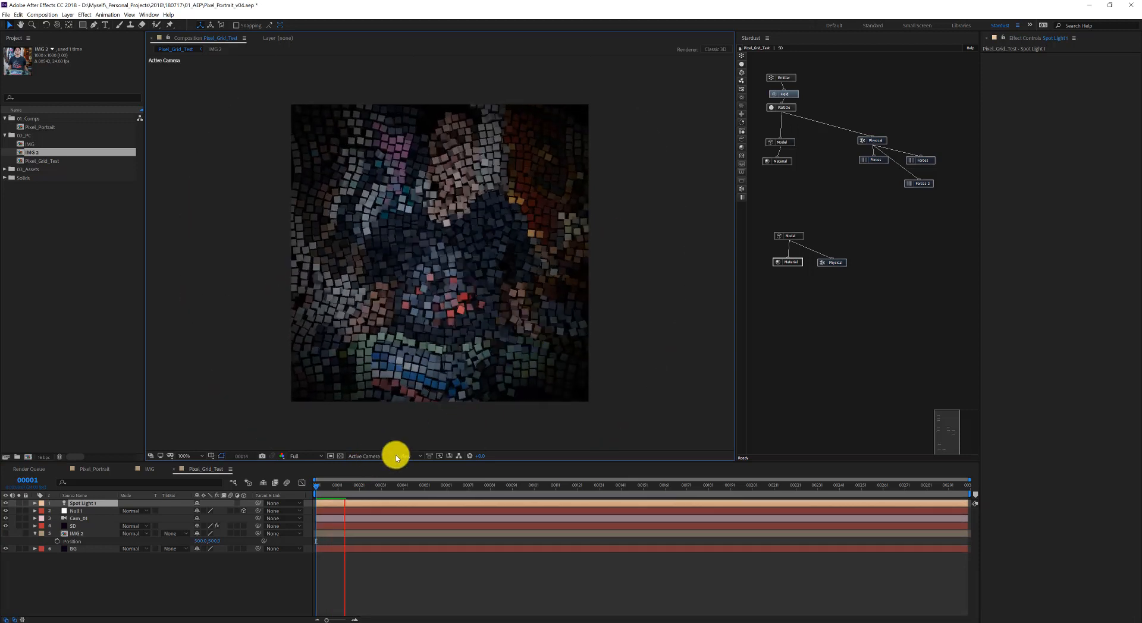
left_click(349, 485)
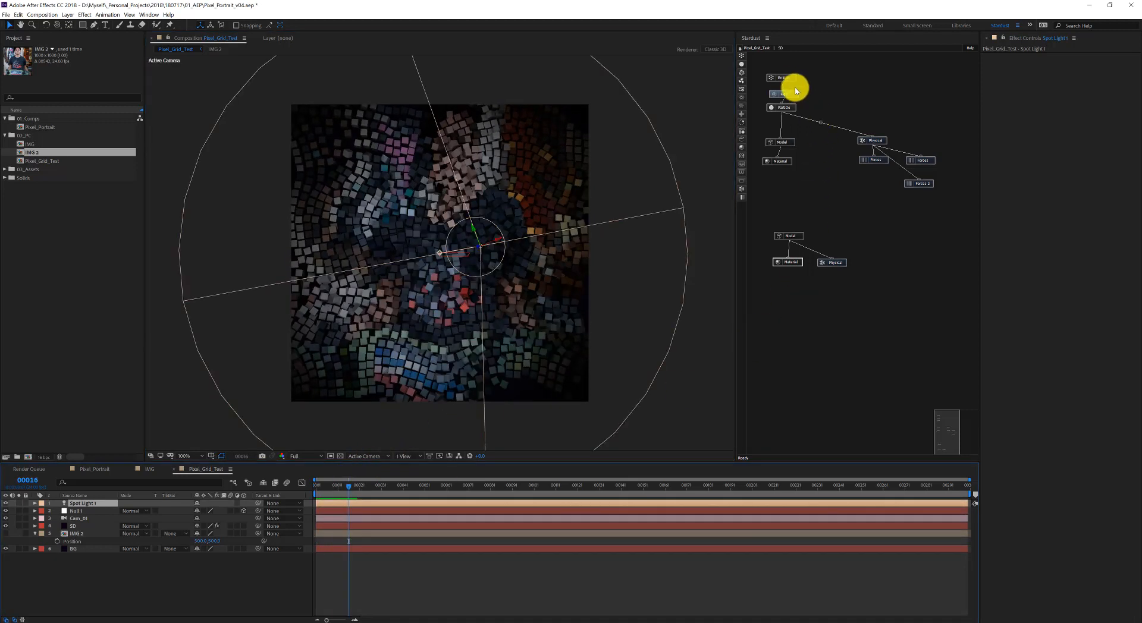
Turn on Shadows in the SD layer's Stardust Render Settings and preview the simulation
left_click(796, 93)
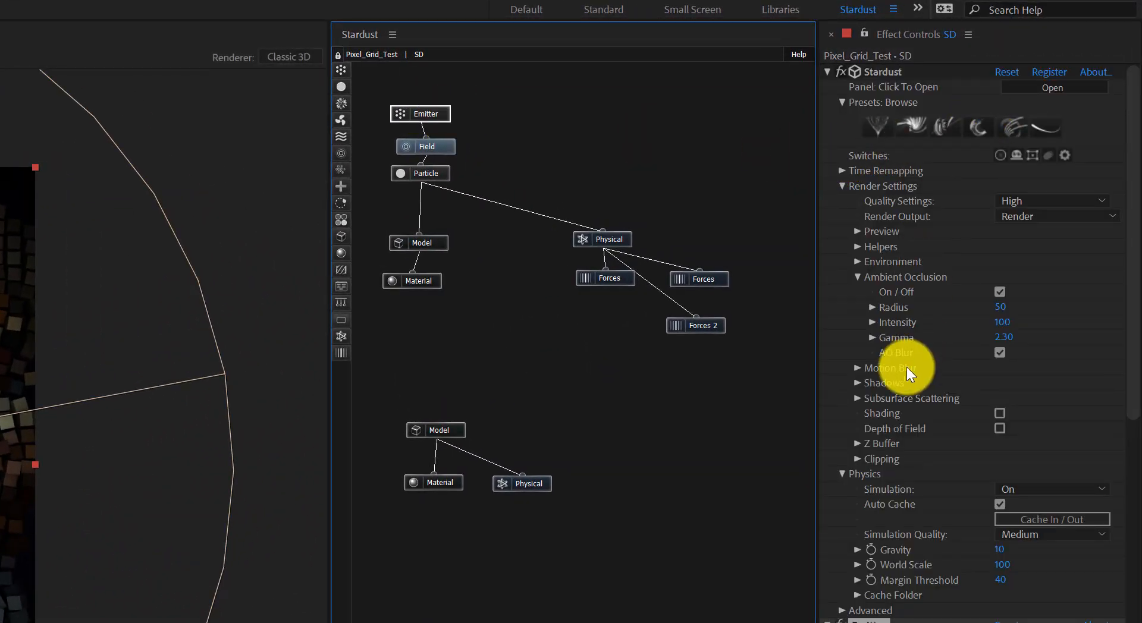
left_click(857, 383)
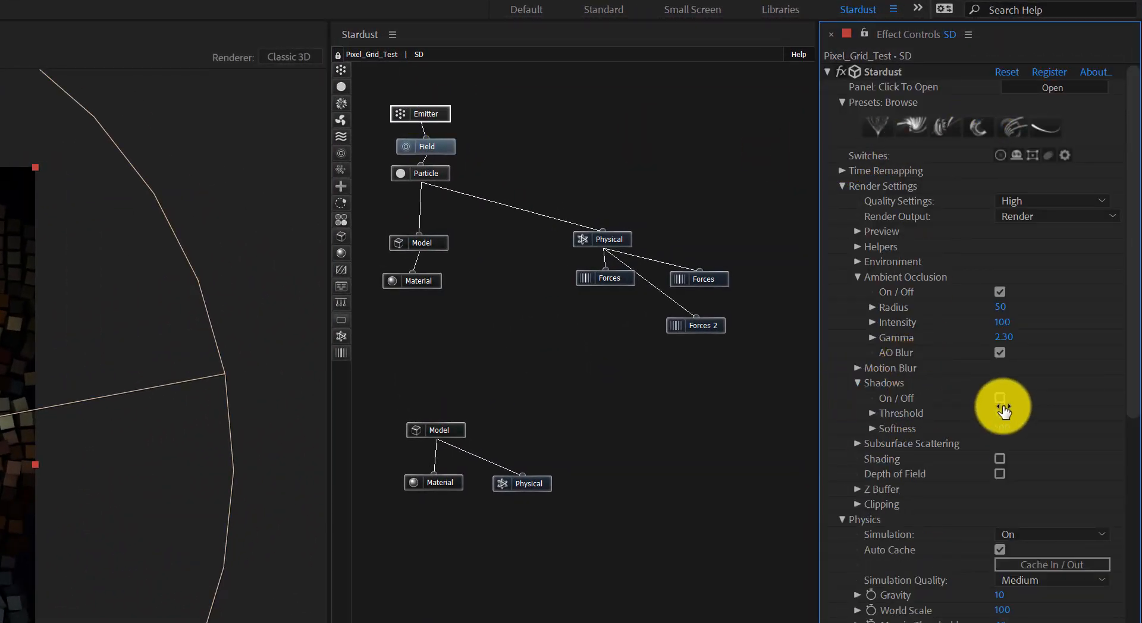
left_click(999, 397)
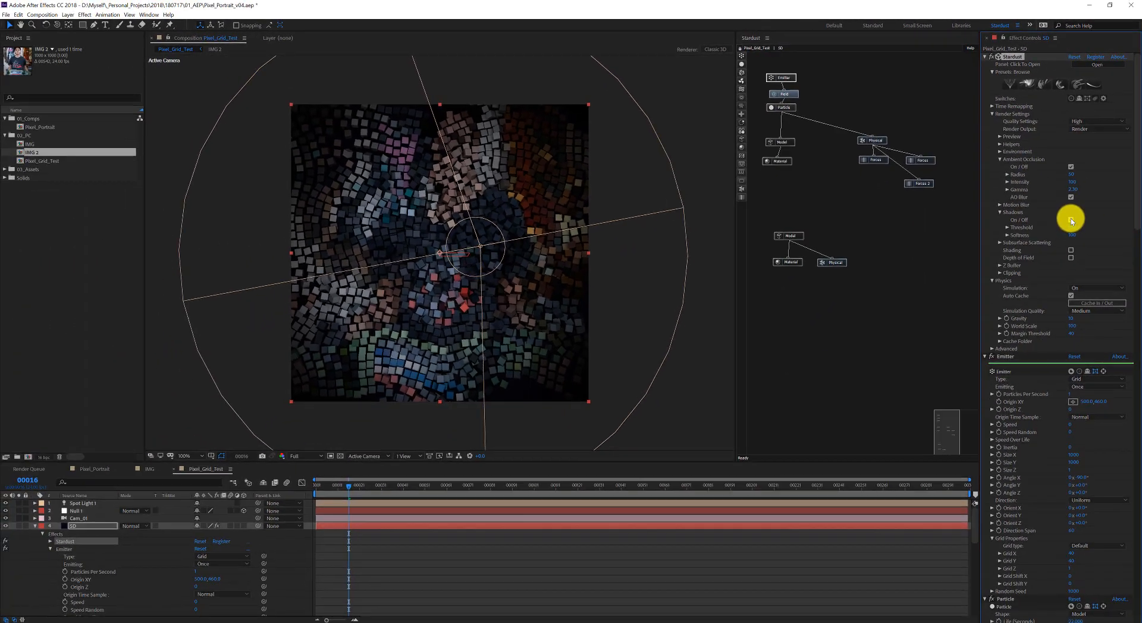
key("space")
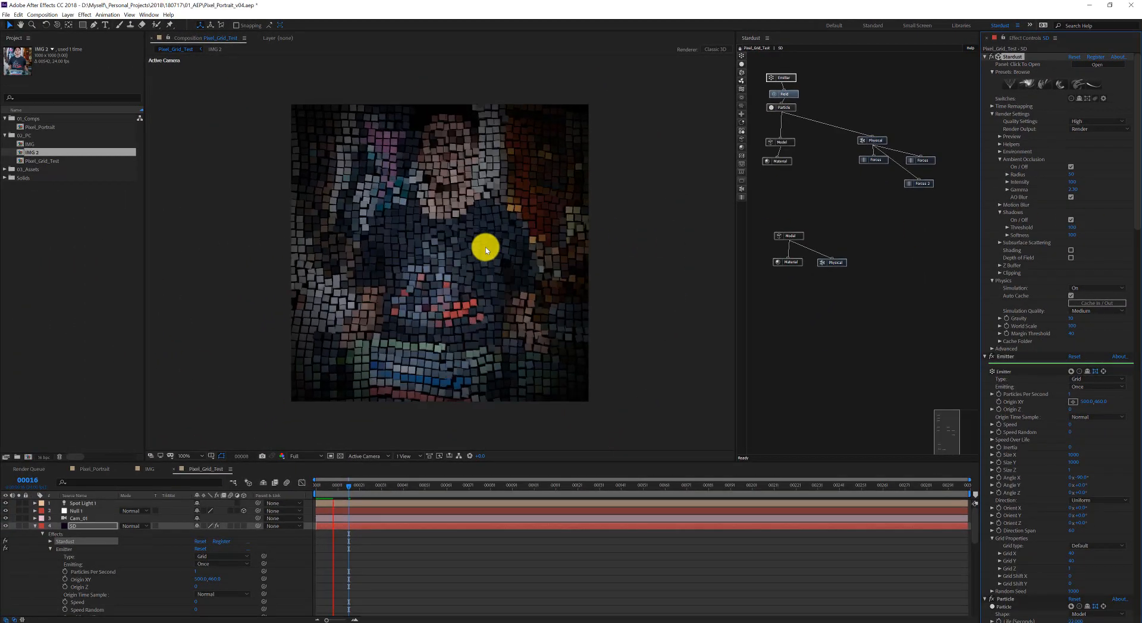
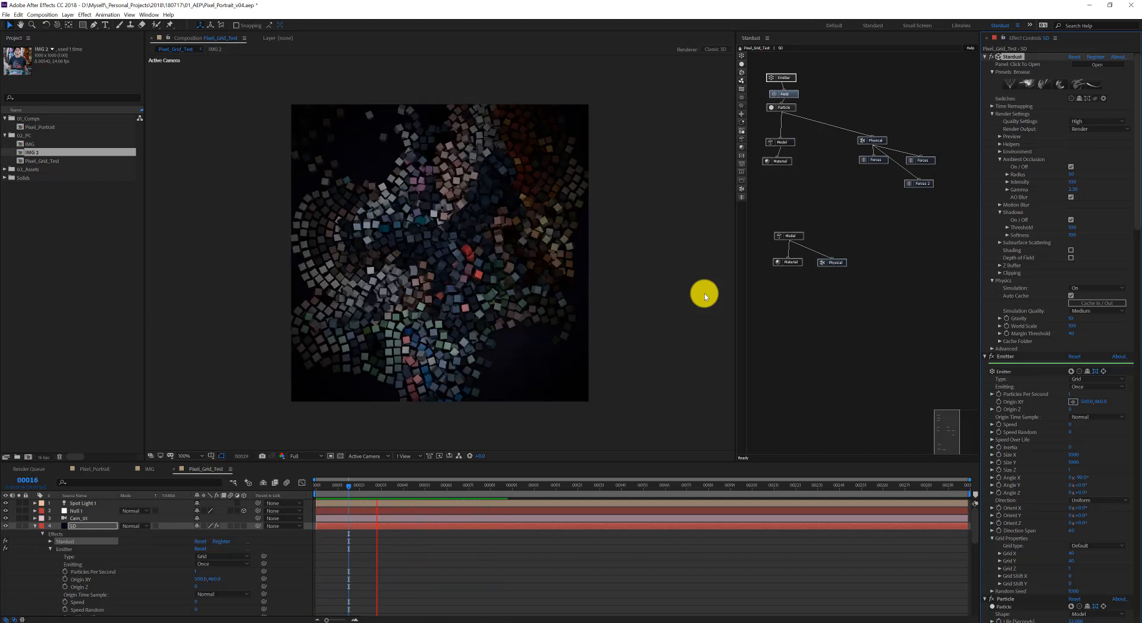
key("space")
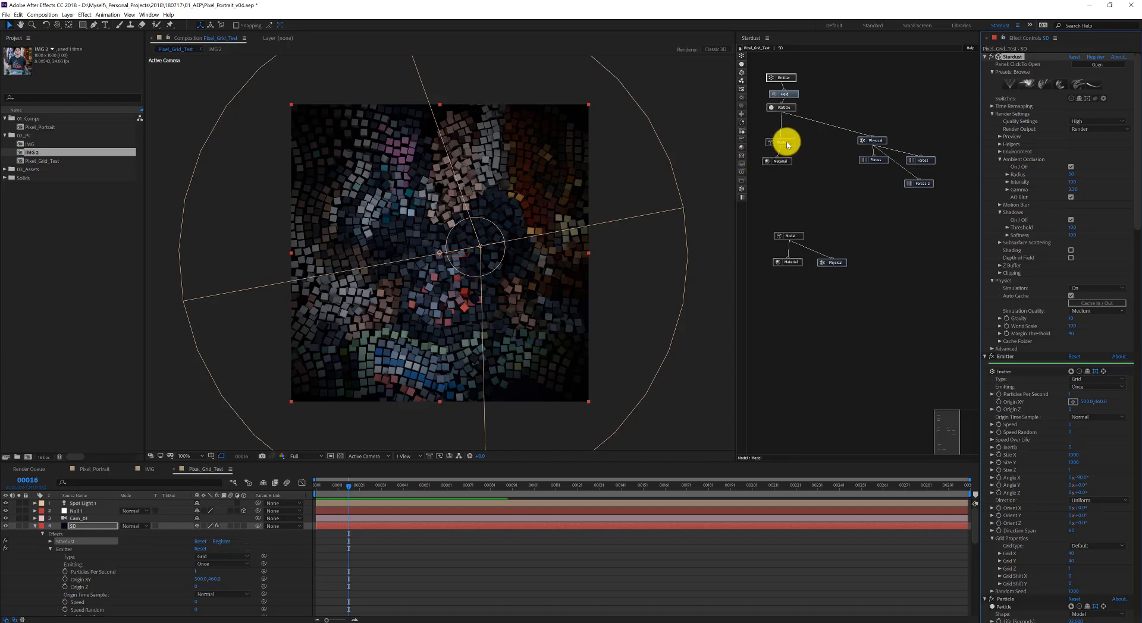
Select the particle Model node and review its cube primitive properties
left_click_drag(787, 143, 789, 133)
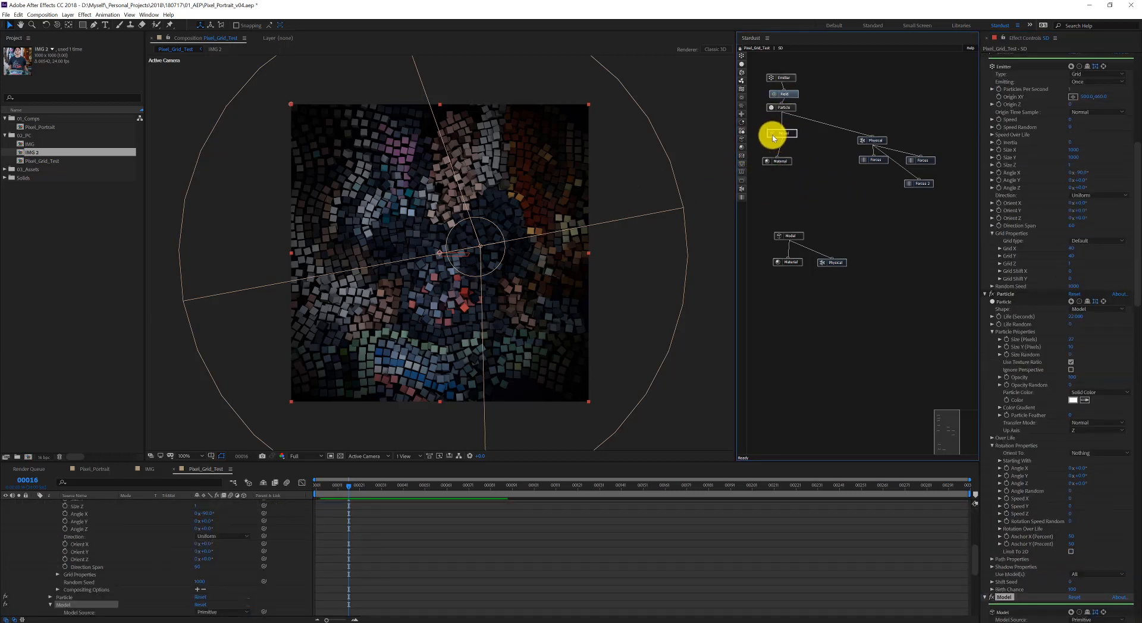
scroll(1030, 457, "down", 3)
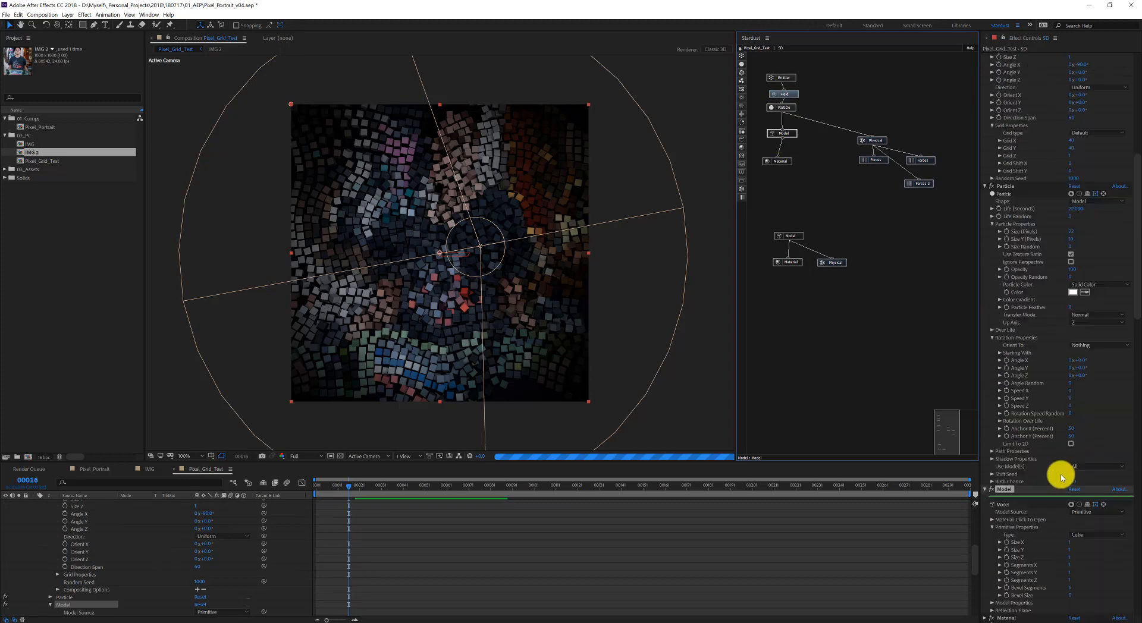
scroll(1055, 477, "down", 3)
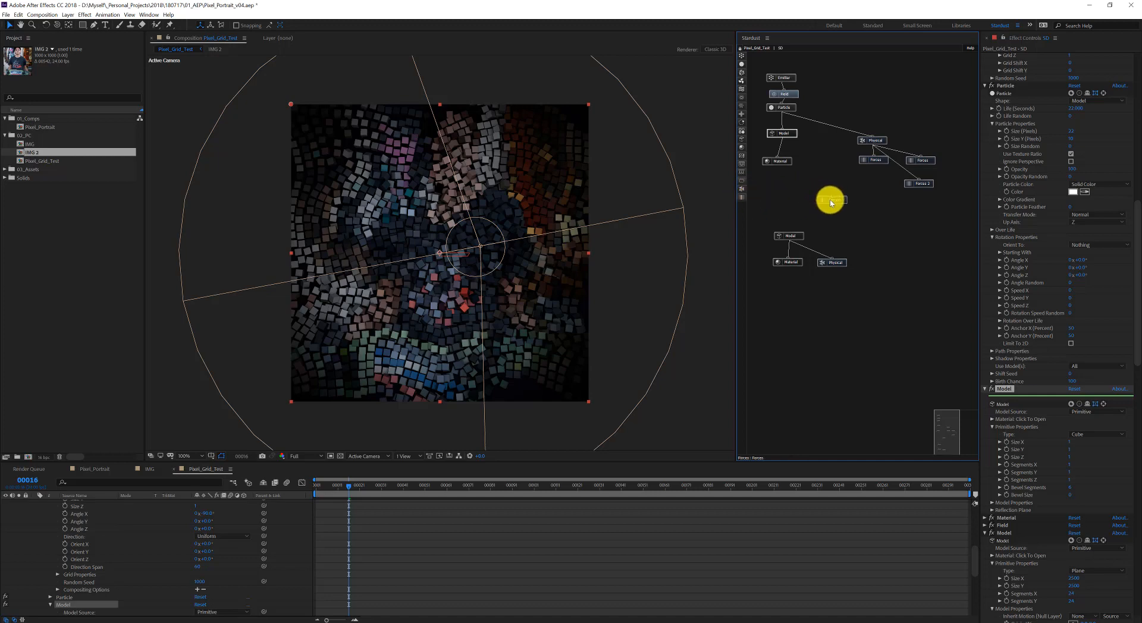
Add a separate Forces node and try the Connect force type on it
left_click_drag(830, 203, 831, 200)
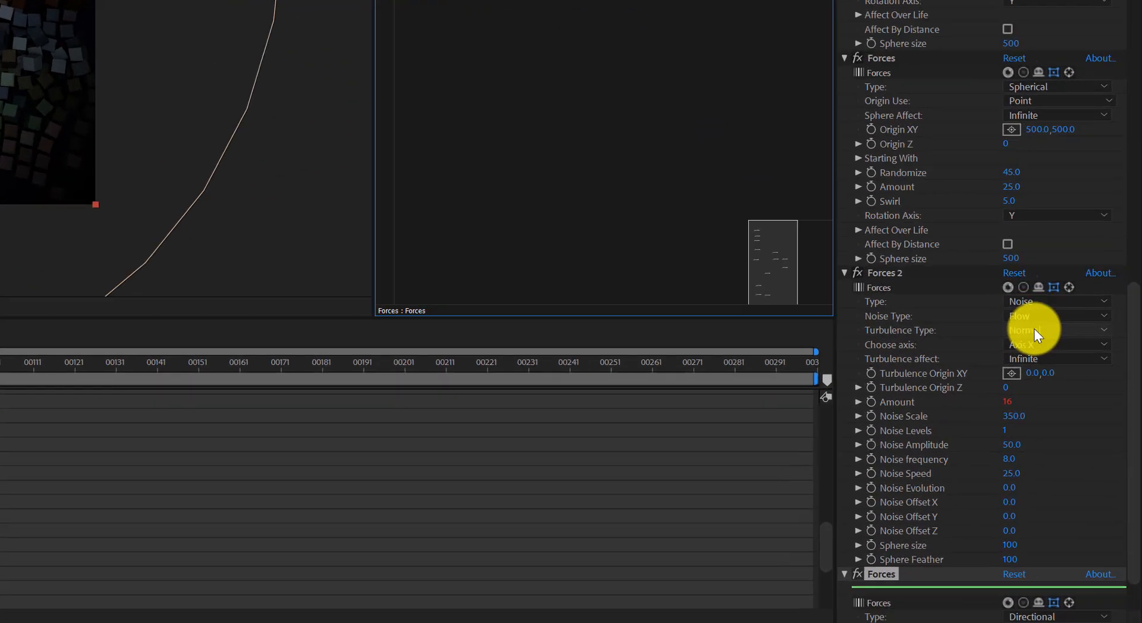
scroll(1083, 476, "down", 2)
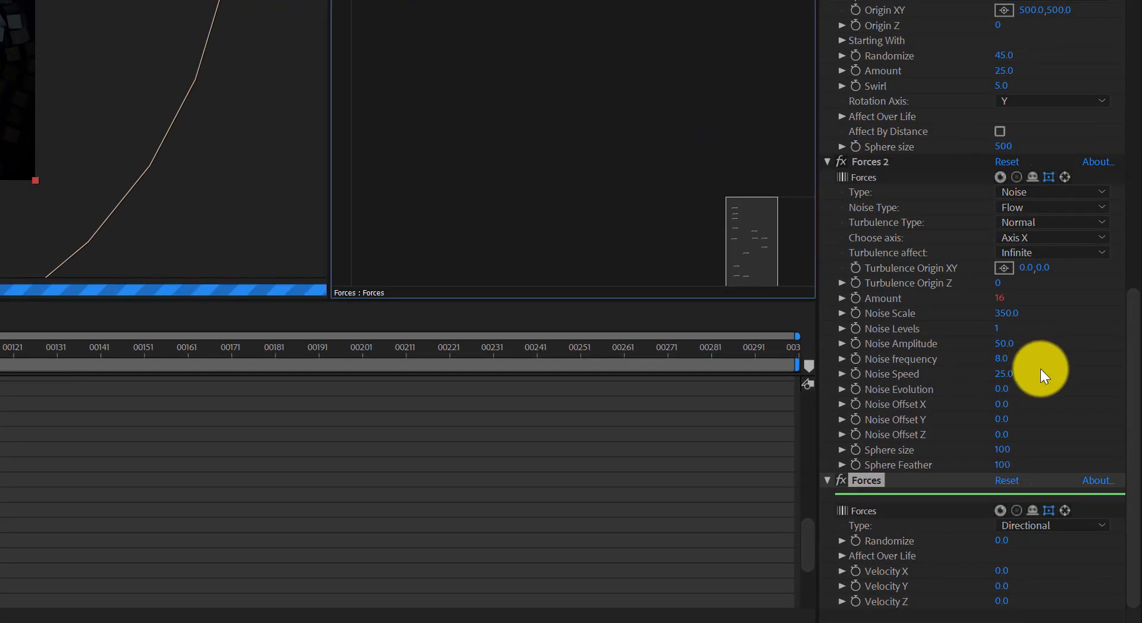
scroll(1048, 512, "down", 1)
left_click(1038, 511)
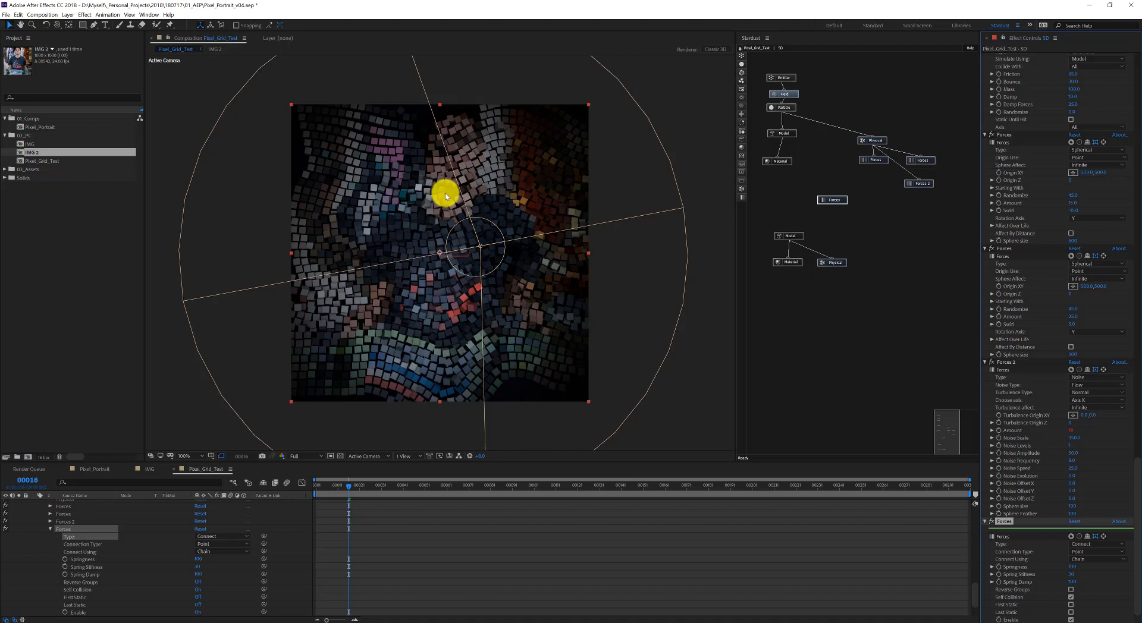
left_click(1088, 553)
left_click(1009, 523)
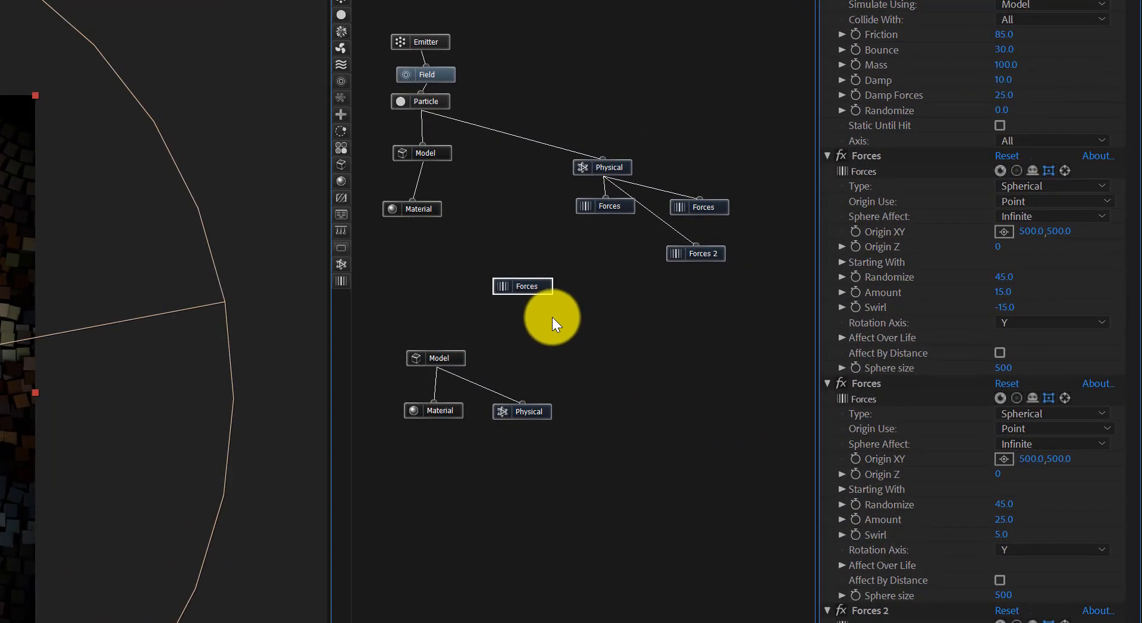
Delete the unconnected Forces node from the node graph
left_click_drag(632, 295, 574, 242)
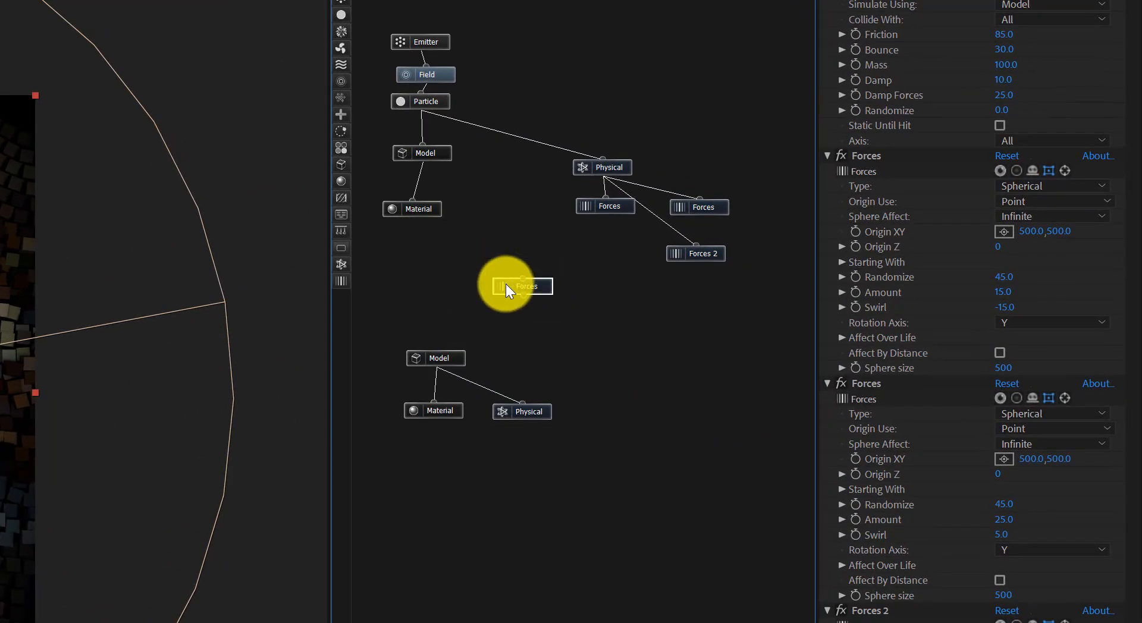
key("Delete")
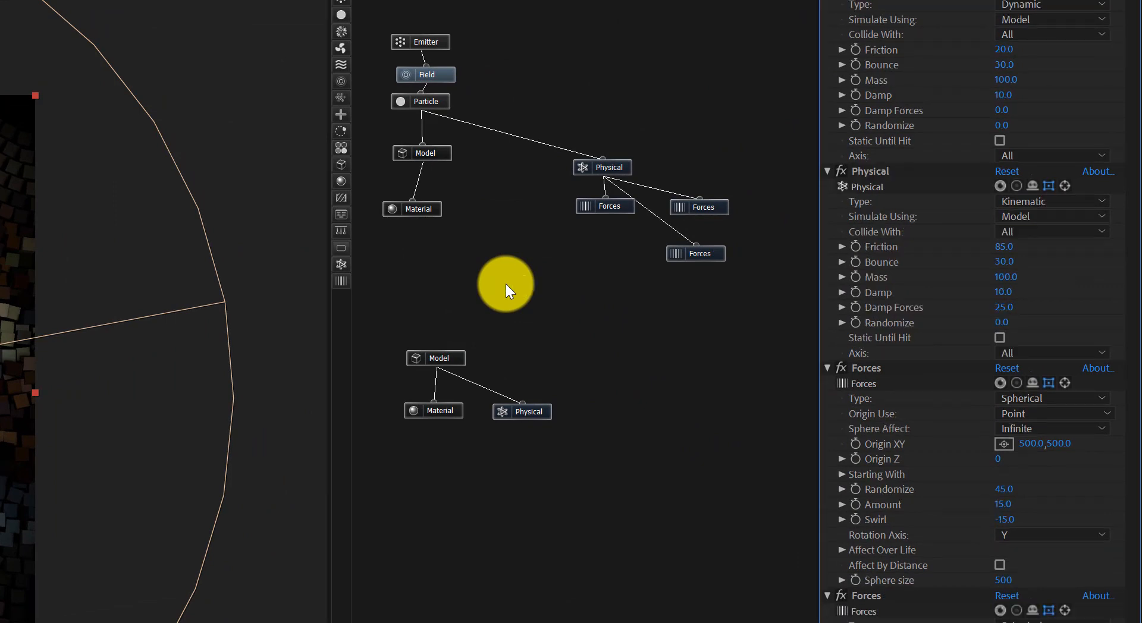
scroll(1130, 43, "up", 15)
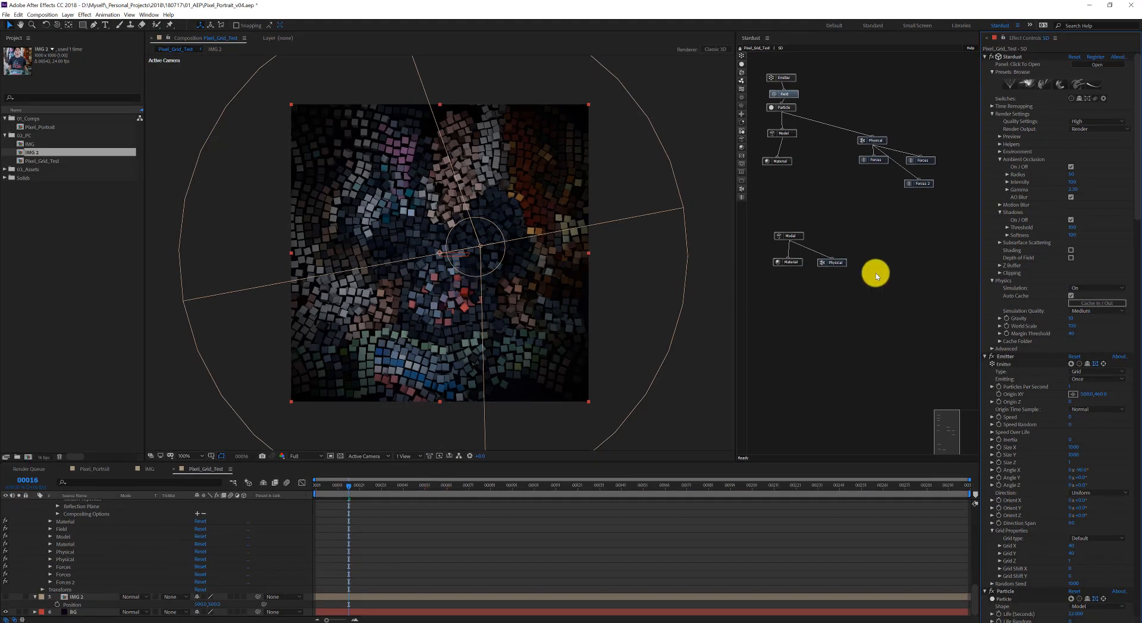
Trim the composition to a work area ending at frame 100 and preview the full simulation
key("p")
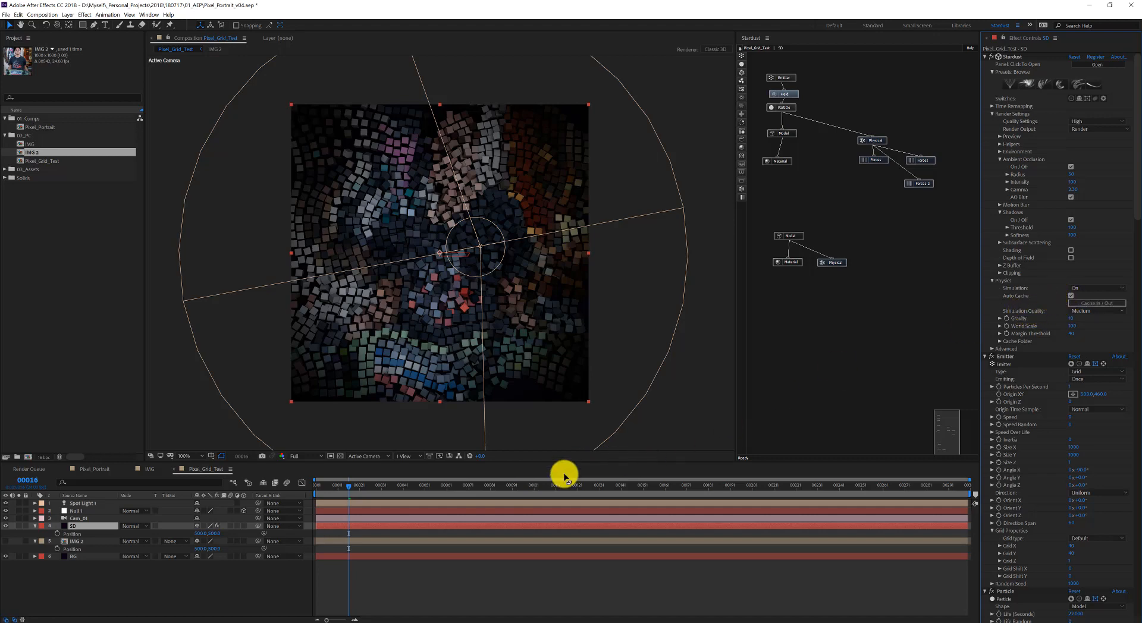
left_click(534, 490)
key("n")
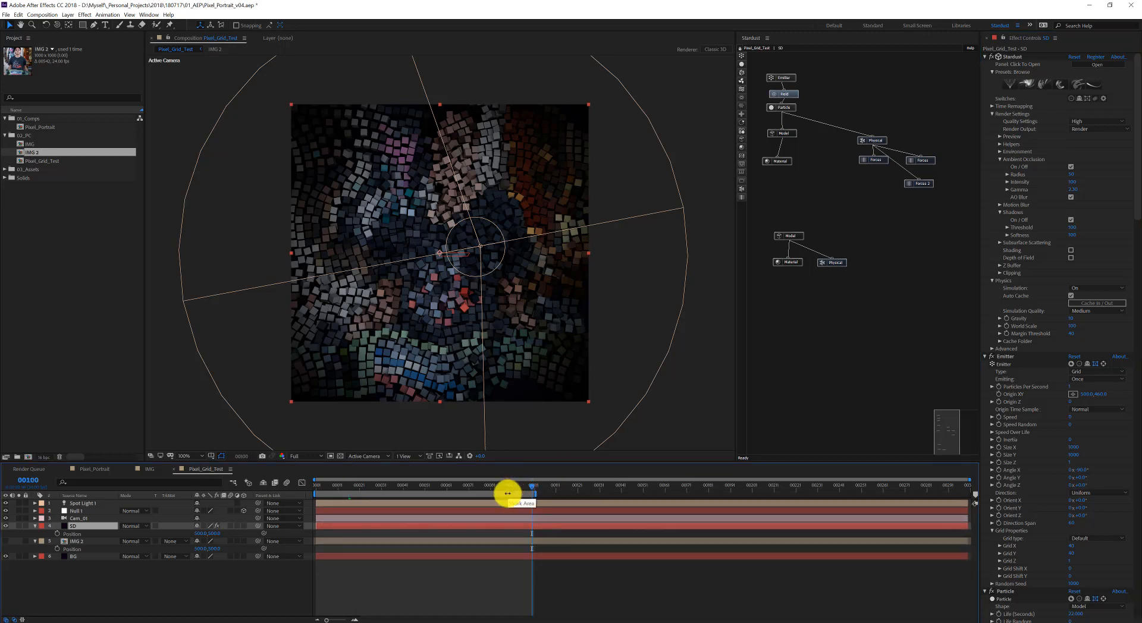
right_click(507, 493)
left_click(533, 516)
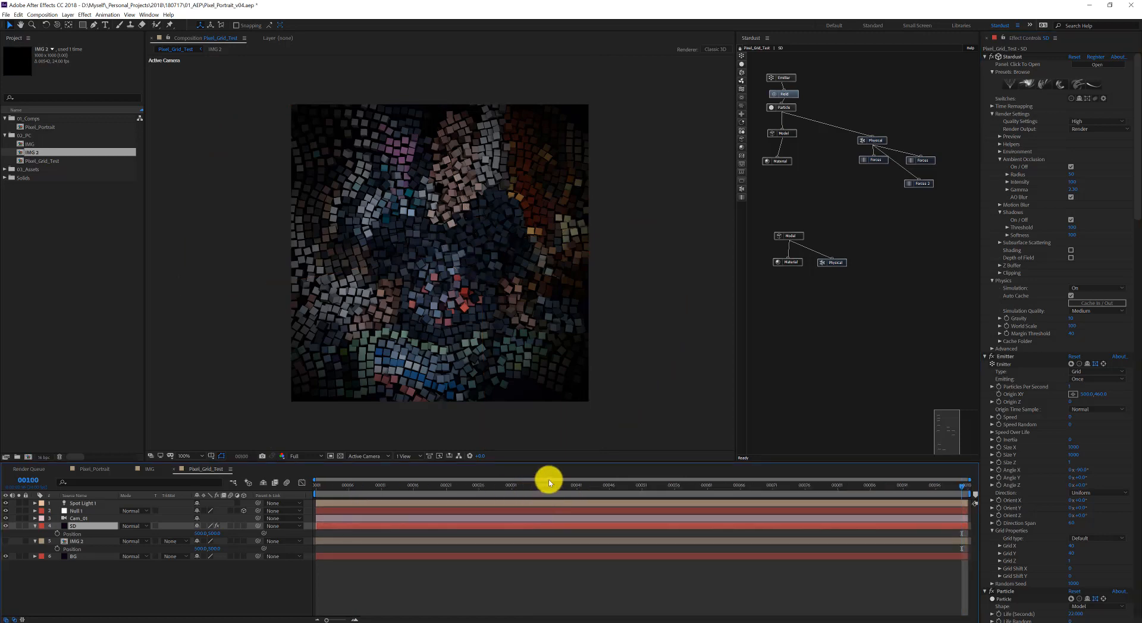
key("space")
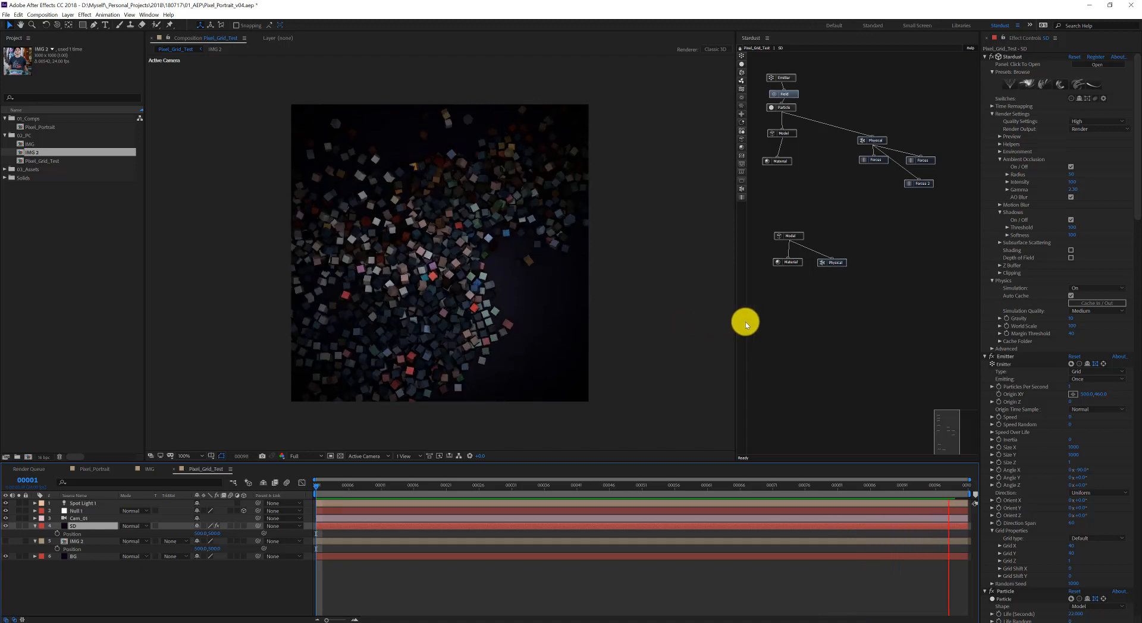
Set Stardust's Physics Simulation to Freeze and scrub the timeline to frame 20
left_click(1076, 290)
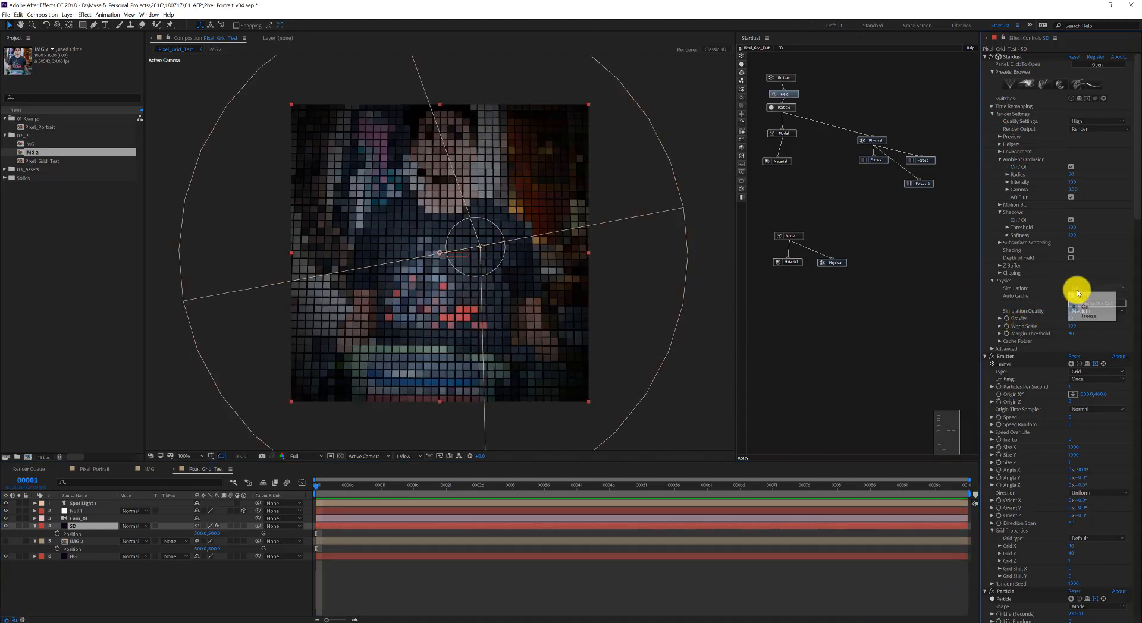
left_click(1081, 314)
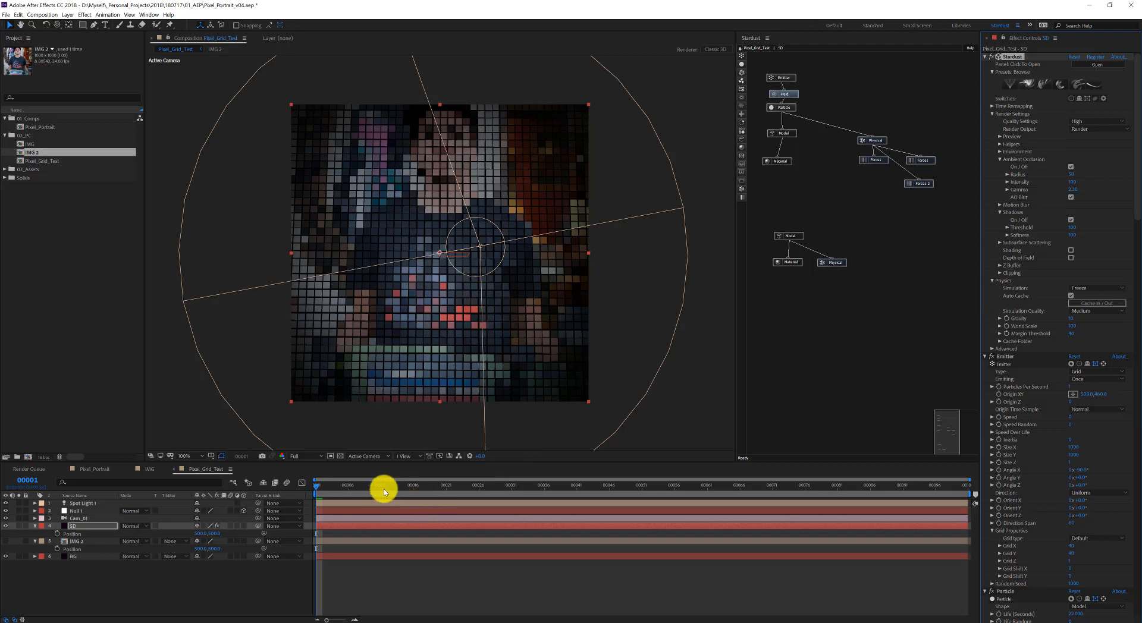
left_click_drag(384, 489, 440, 488)
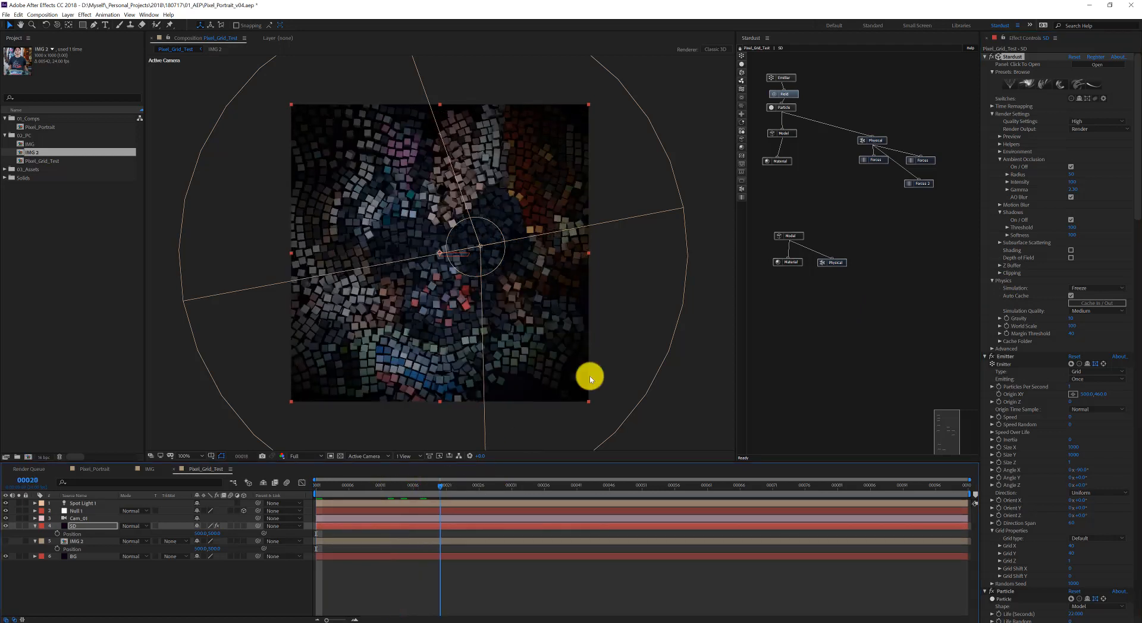
Import the screen_tex_Anim PNG sequence into the IMG composition above the photo and scale it up to cover the frame
left_click(773, 95)
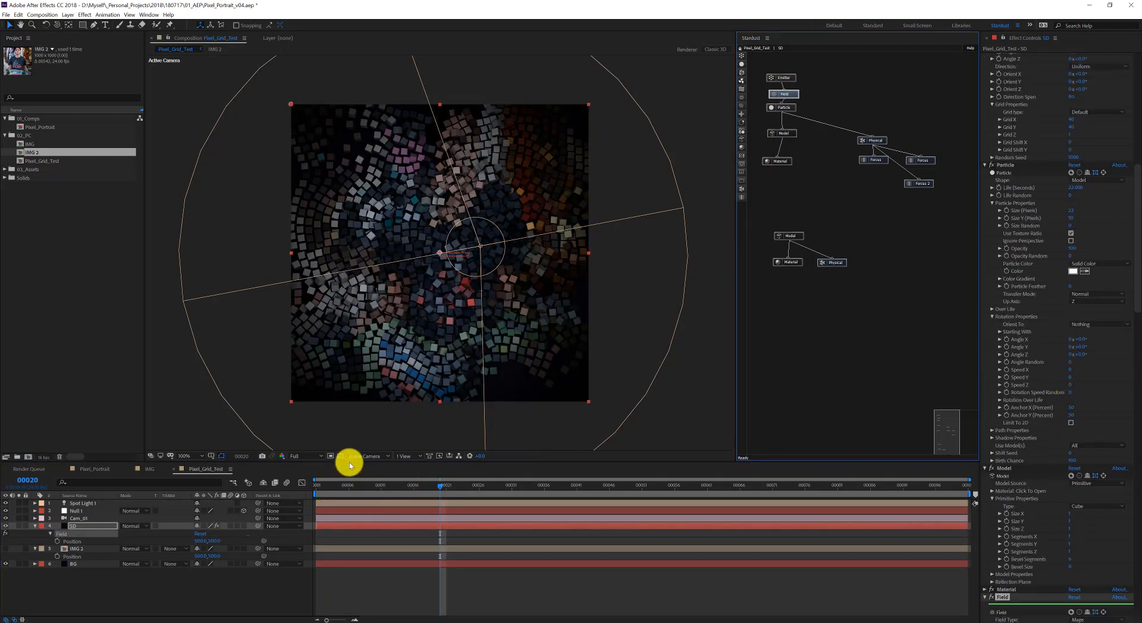
left_click(150, 469)
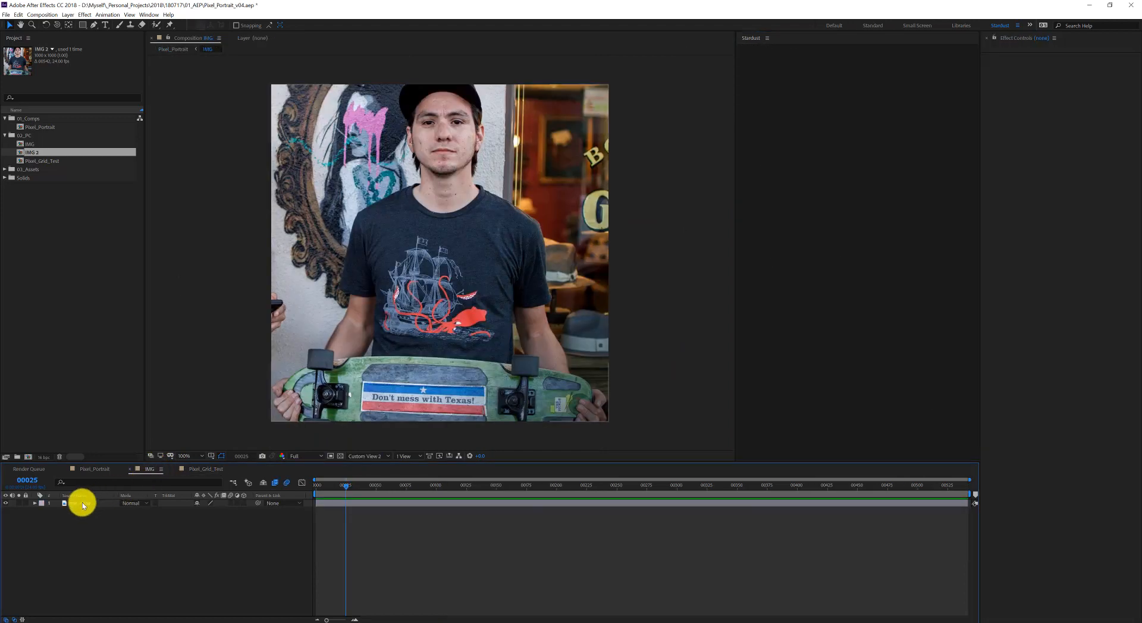
double_click(58, 220)
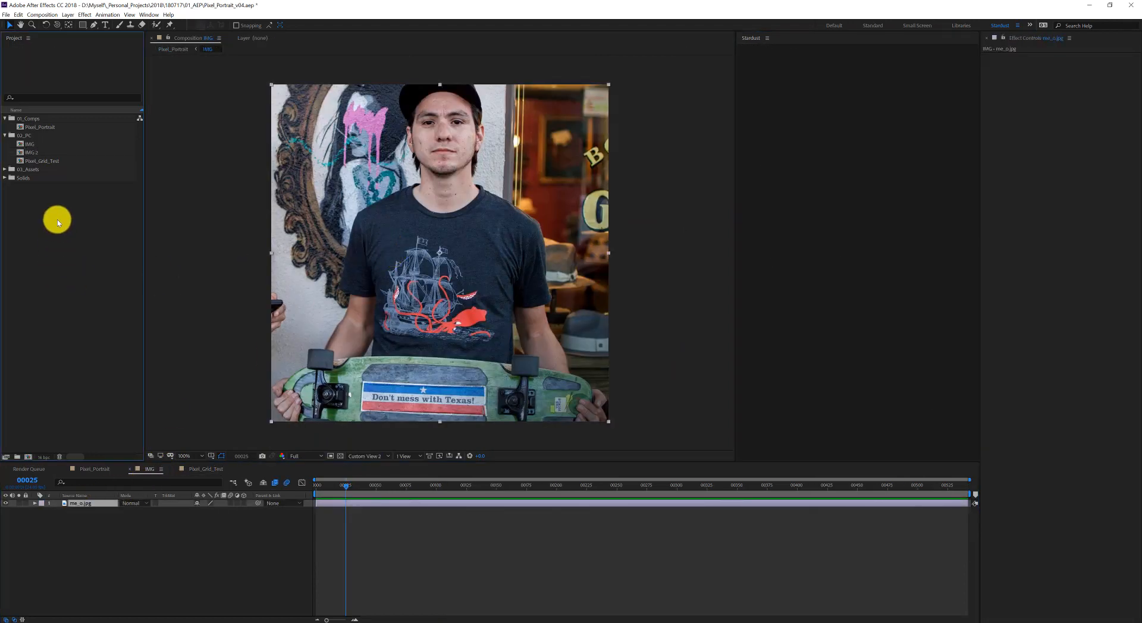
left_click(356, 181)
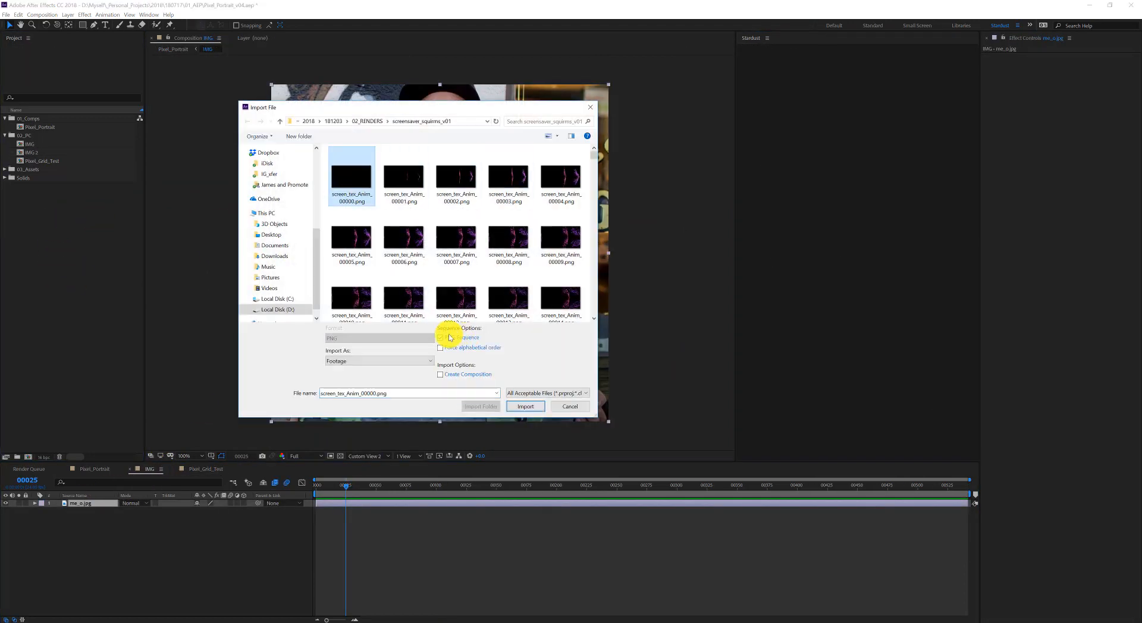
key("Return")
left_click_drag(36, 173, 71, 505)
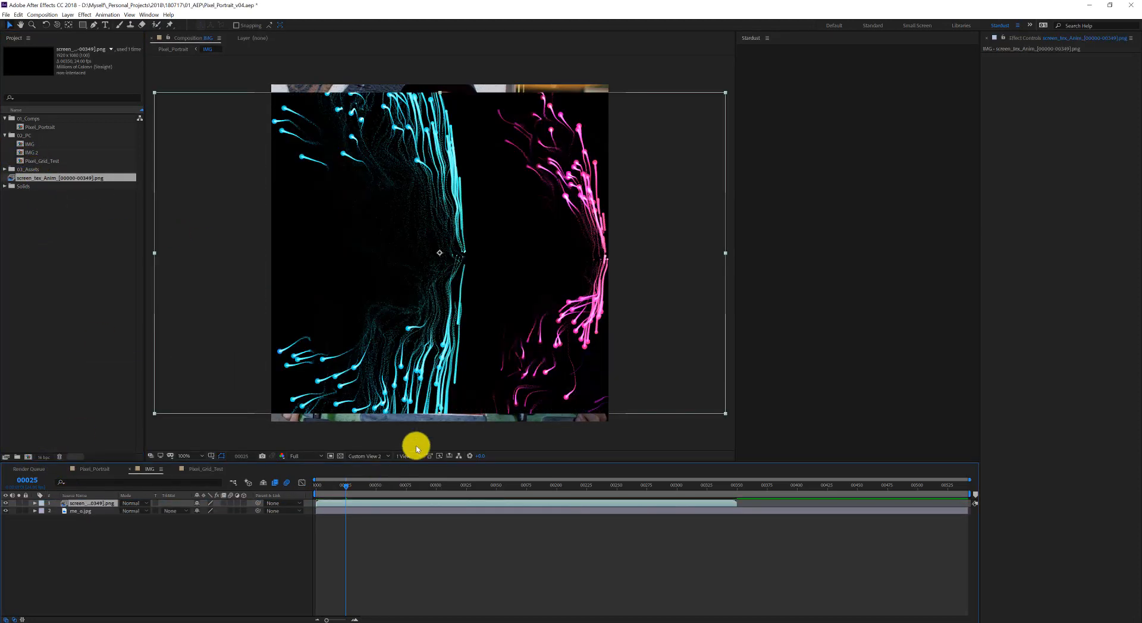
left_click_drag(725, 415, 773, 460)
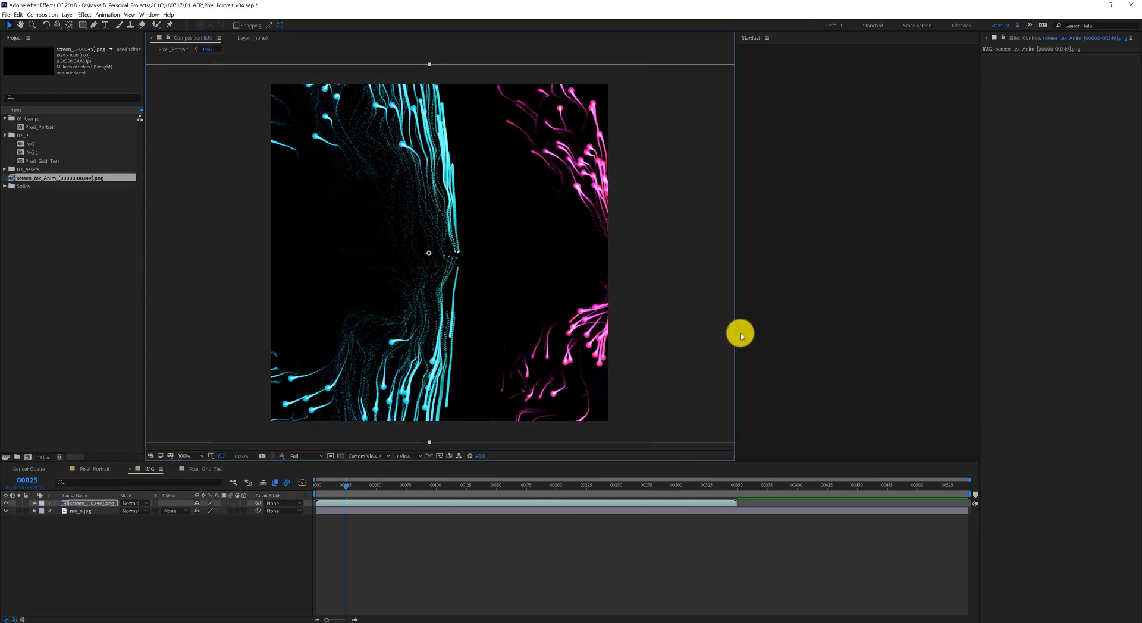
Apply the Tritone effect to the sequence layer and set its Shadows colour to red
key("ctrl+space")
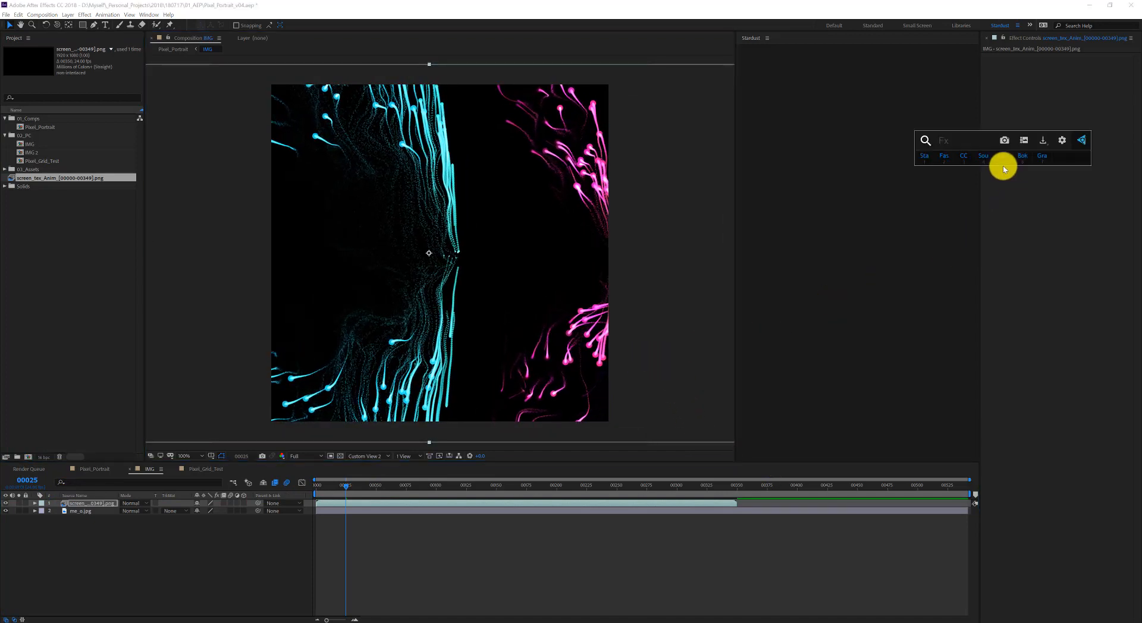
left_click(983, 157)
left_click(979, 166)
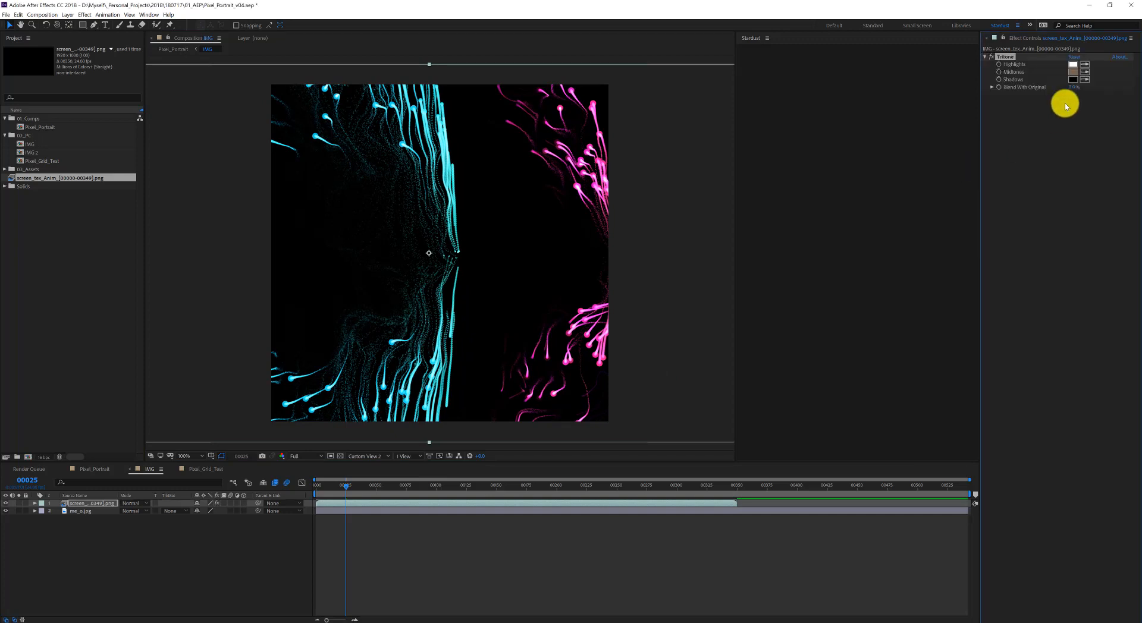
left_click(1073, 79)
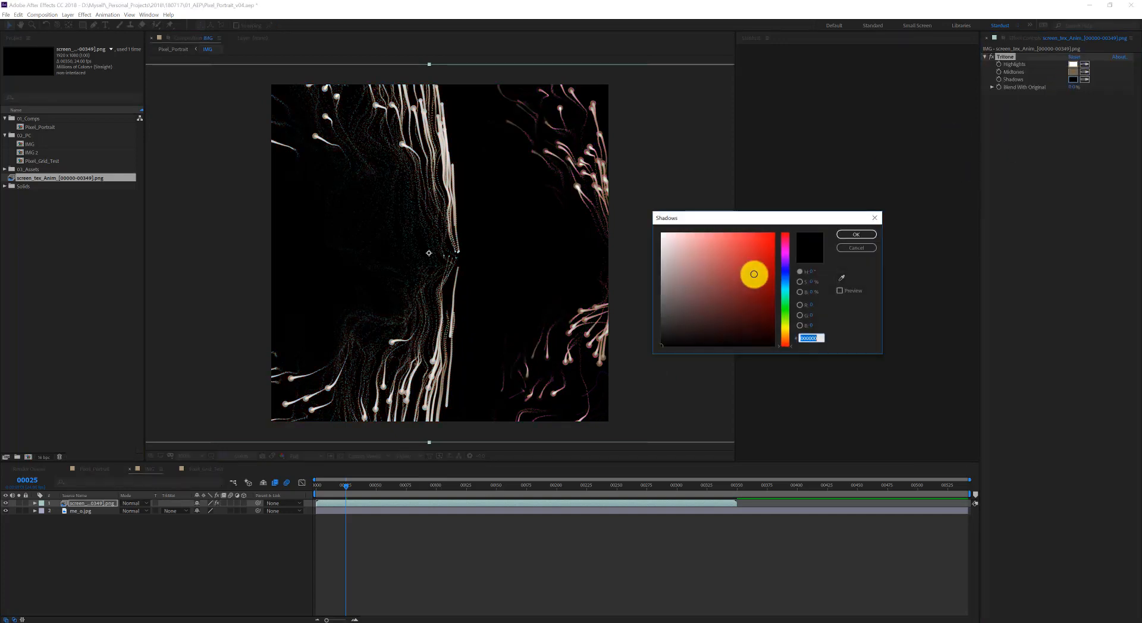
left_click(773, 269)
left_click(856, 234)
Set Tritone's Midtones to magenta and its Highlights to cyan
left_click(1071, 71)
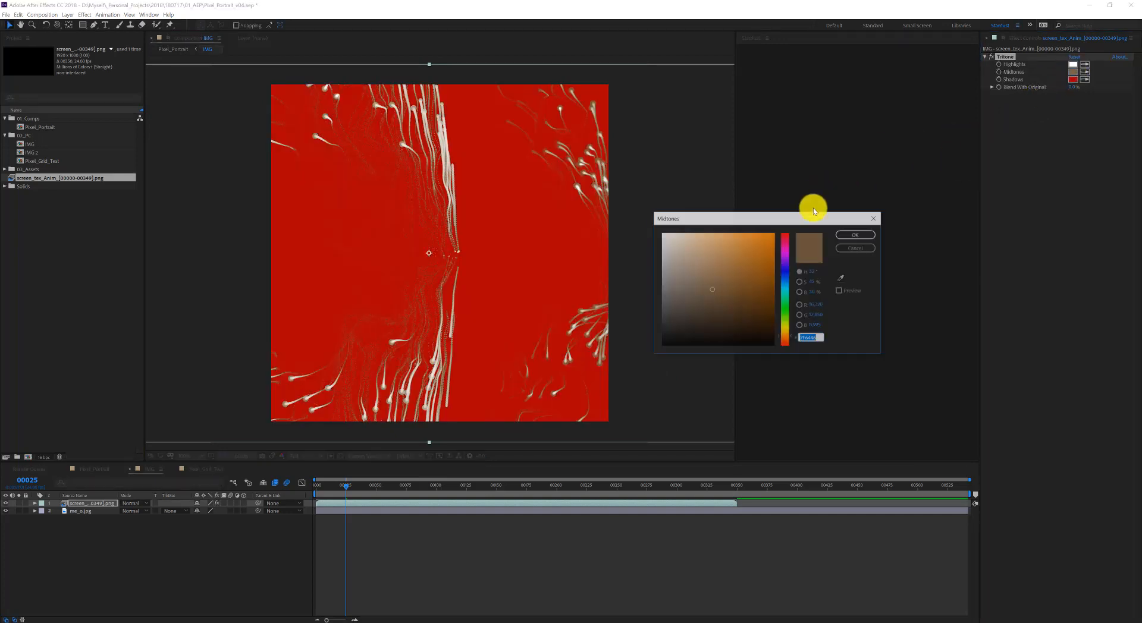
left_click(785, 255)
left_click(765, 251)
key("Return")
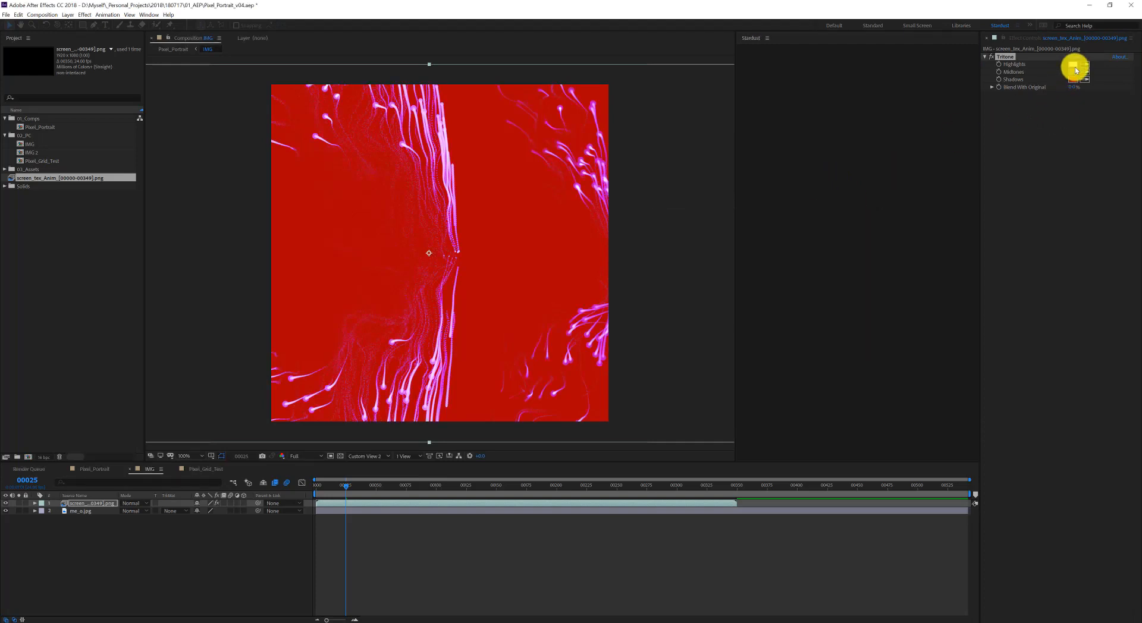
left_click(1073, 64)
left_click(784, 298)
left_click(774, 236)
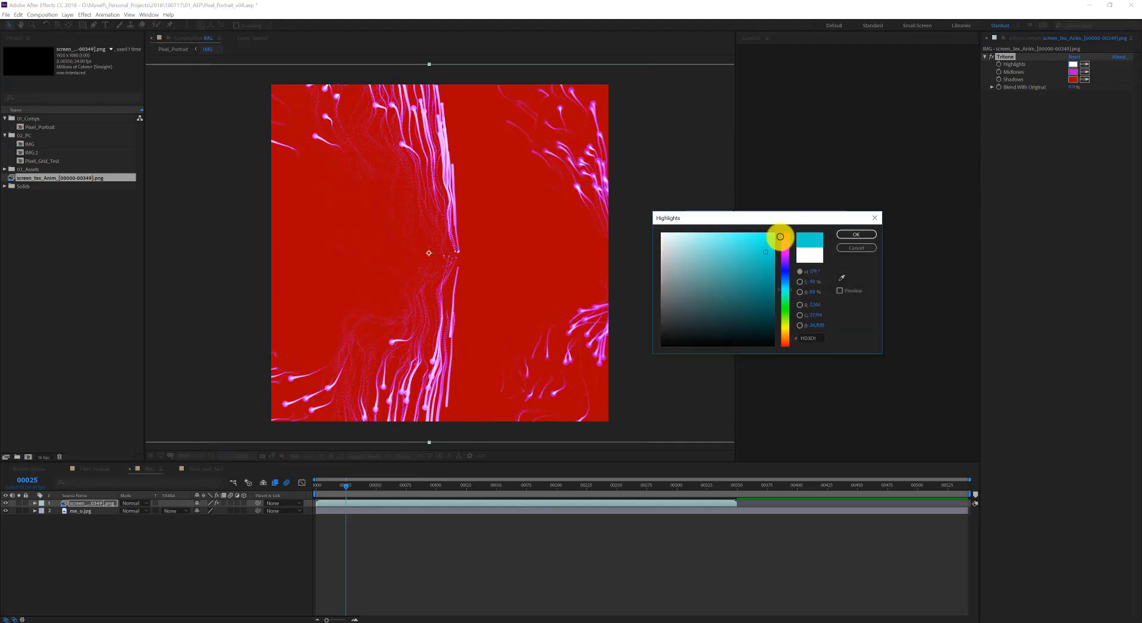
key("Return")
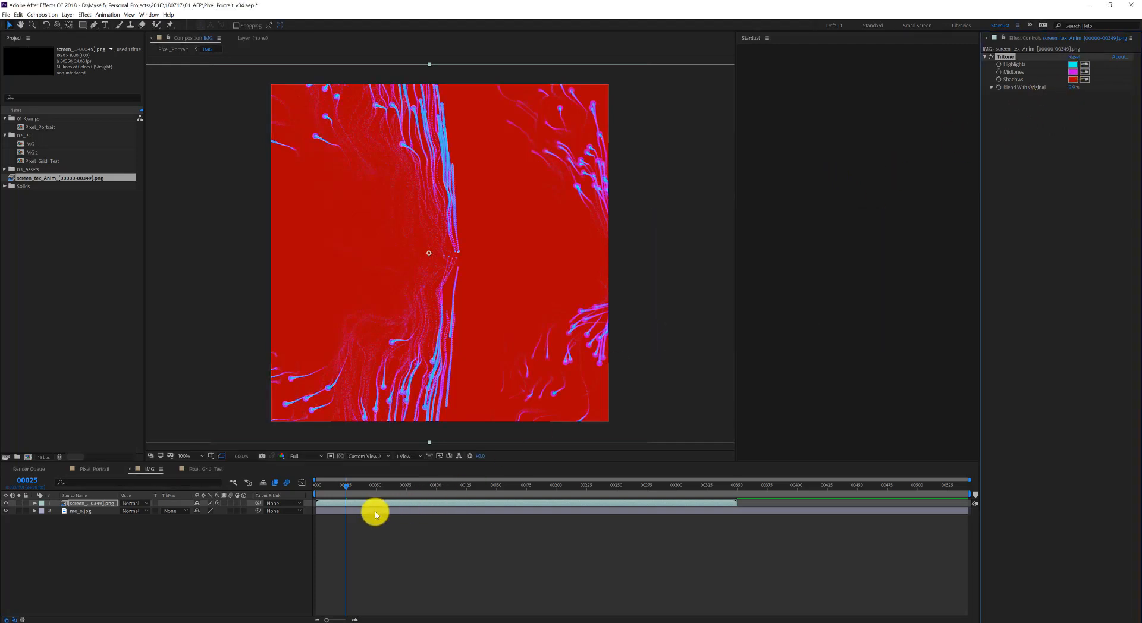
Change Tritone's Shadows colour to dark blue
left_click(1073, 80)
left_click(781, 272)
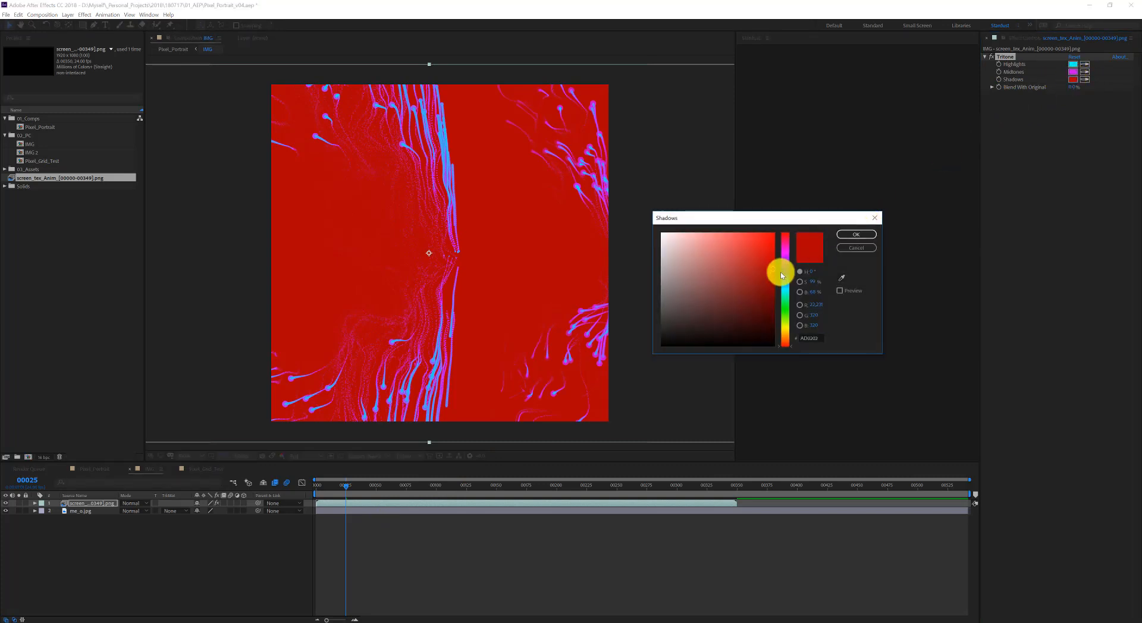
left_click(758, 308)
key("Return")
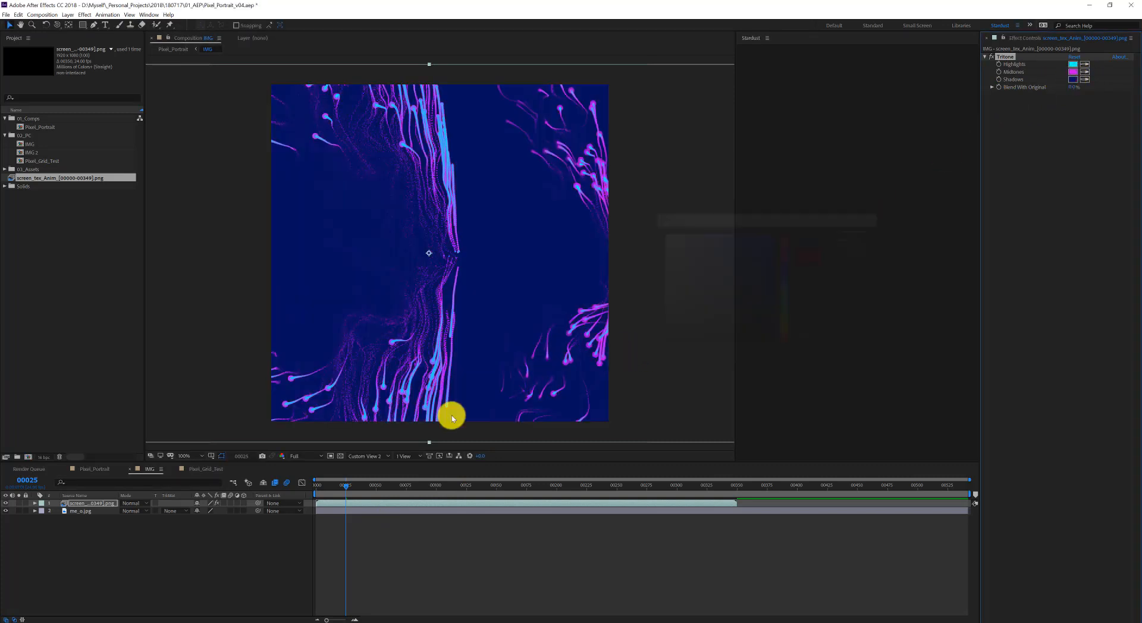
Check frame 10 of Pixel_Grid_Test to see whether the cubes pick up the recoloured sequence
left_click(233, 483)
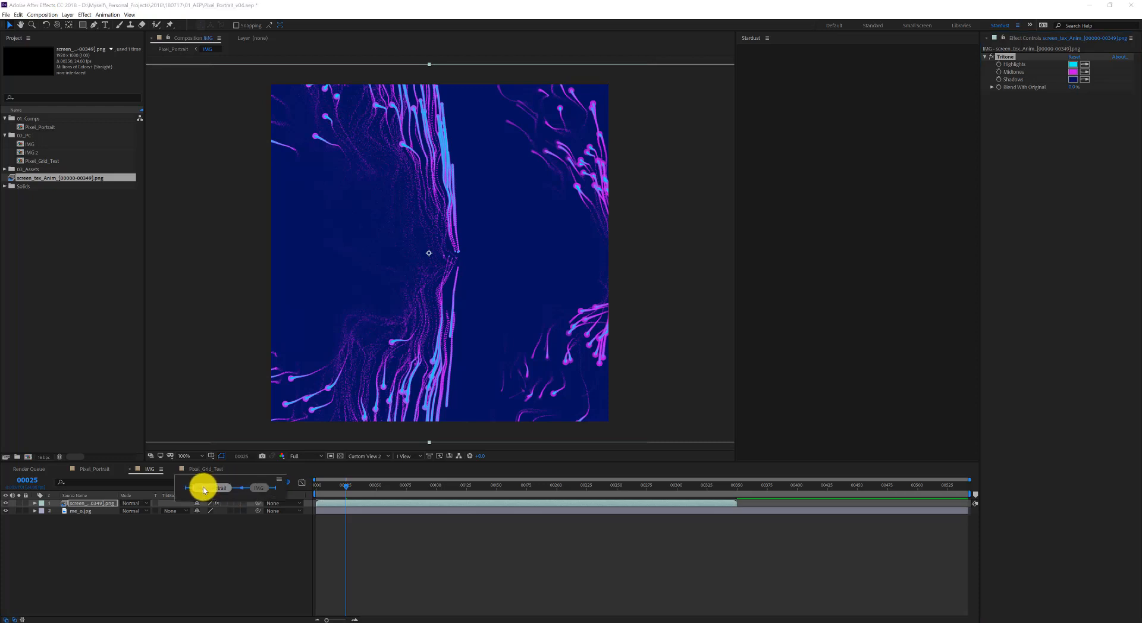
left_click(204, 484)
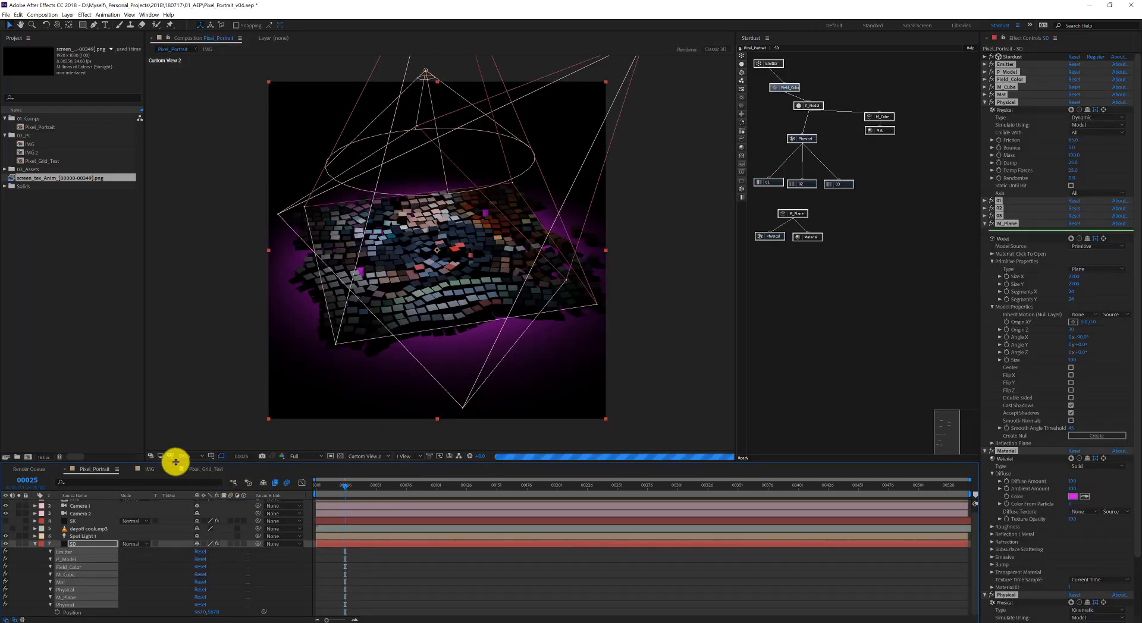
left_click(210, 468)
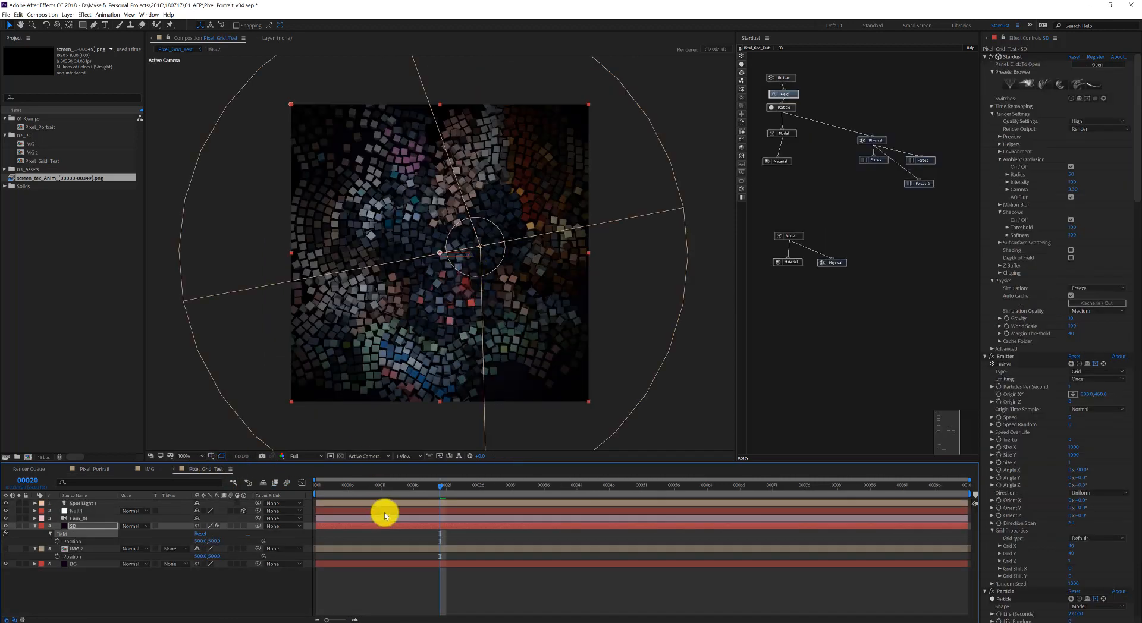
left_click(377, 487)
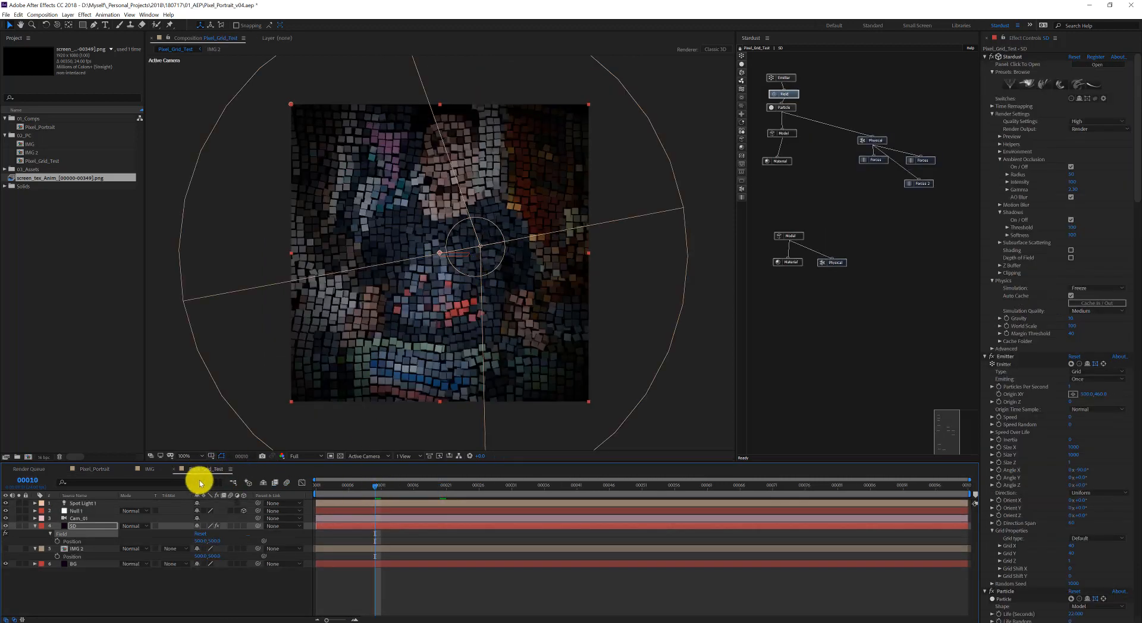
Move the recoloured sequence layer from IMG into the IMG 2 composition and view frame 18 of Pixel_Grid_Test
left_click(152, 469)
key("Delete")
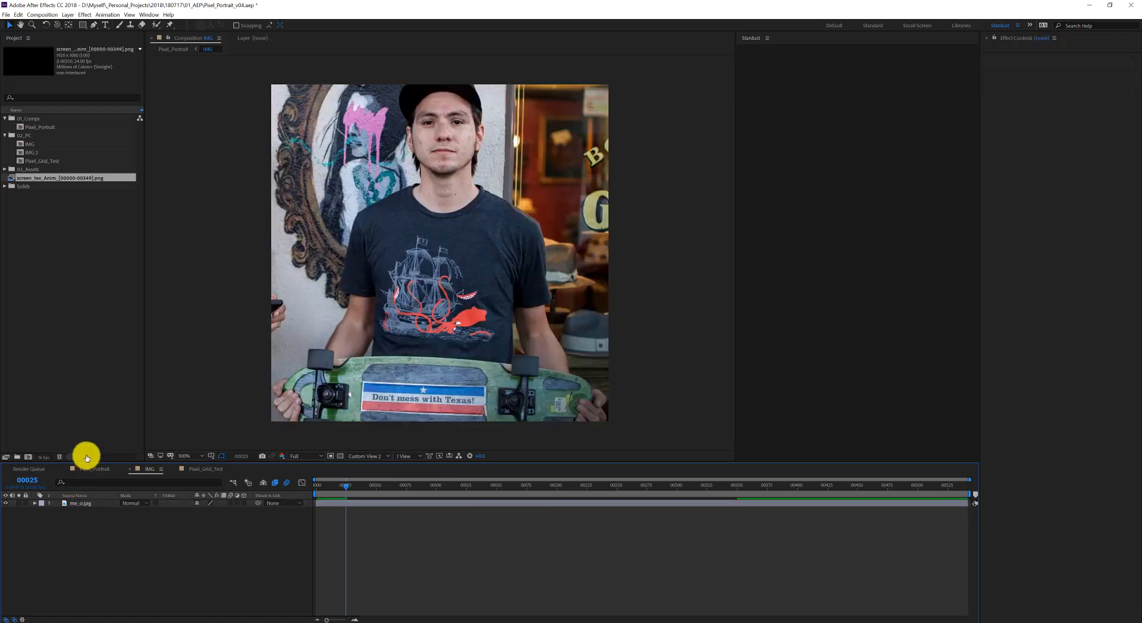
left_click(190, 469)
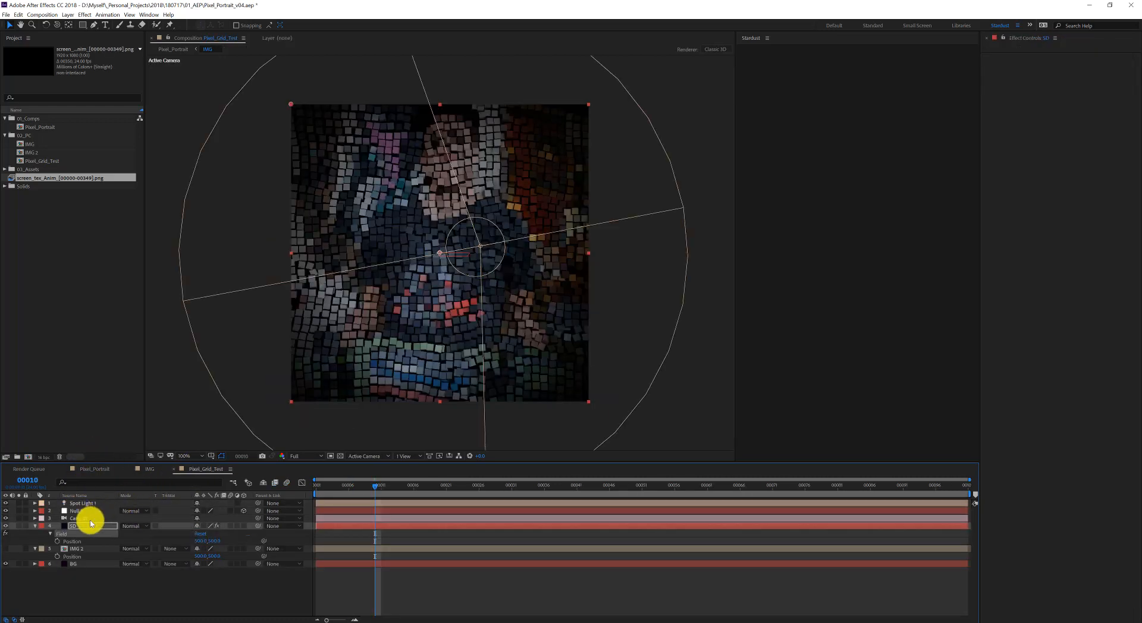
double_click(72, 549)
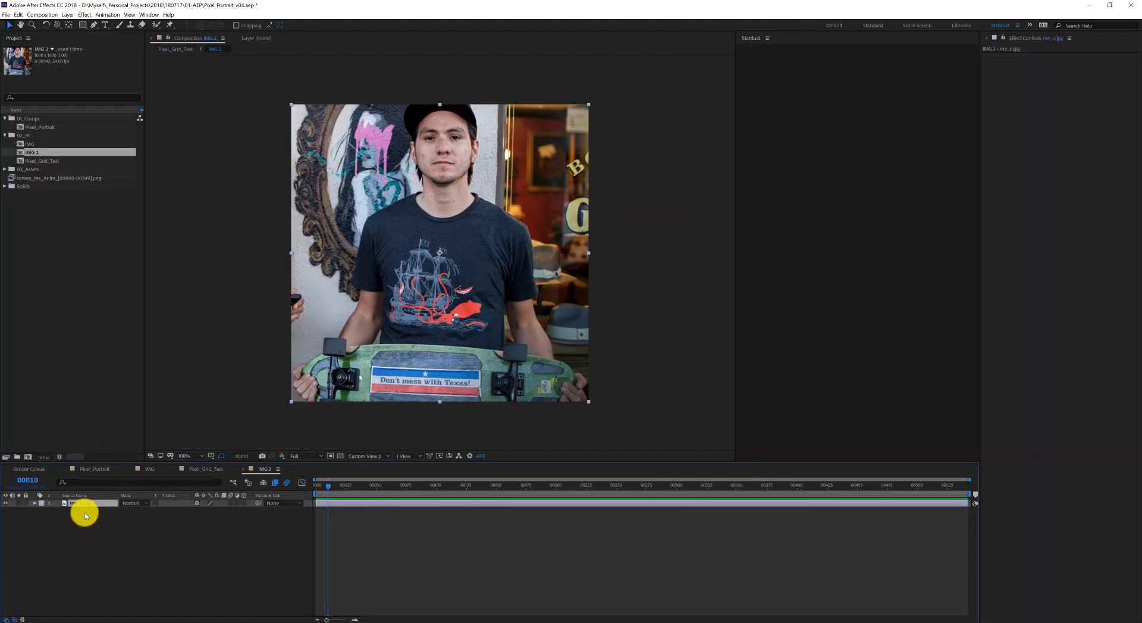
left_click(197, 474)
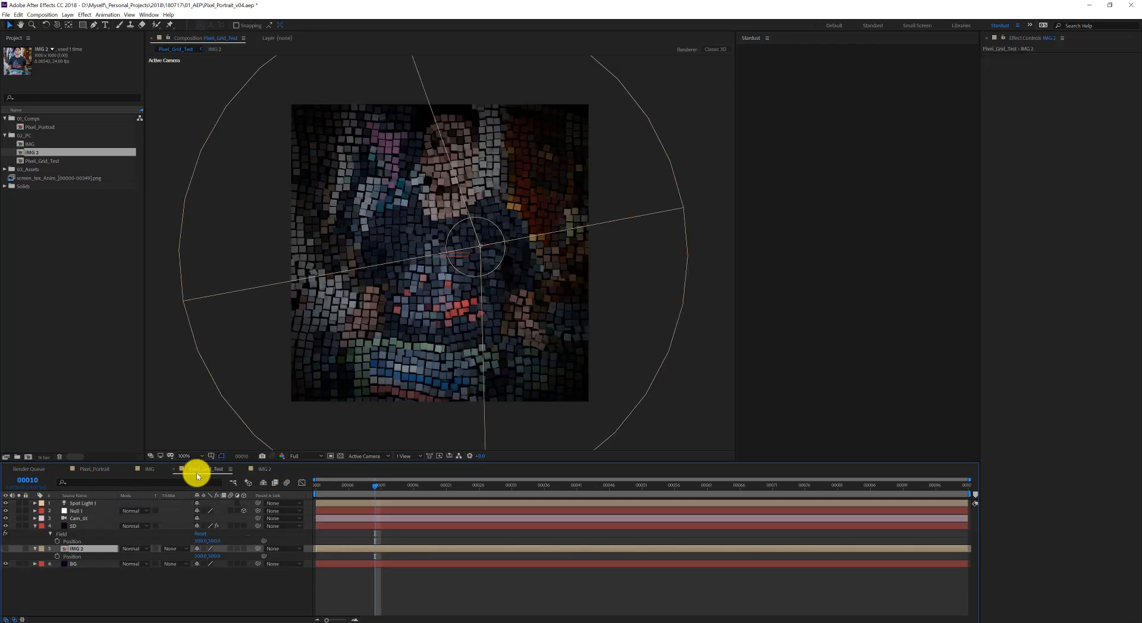
left_click(424, 486)
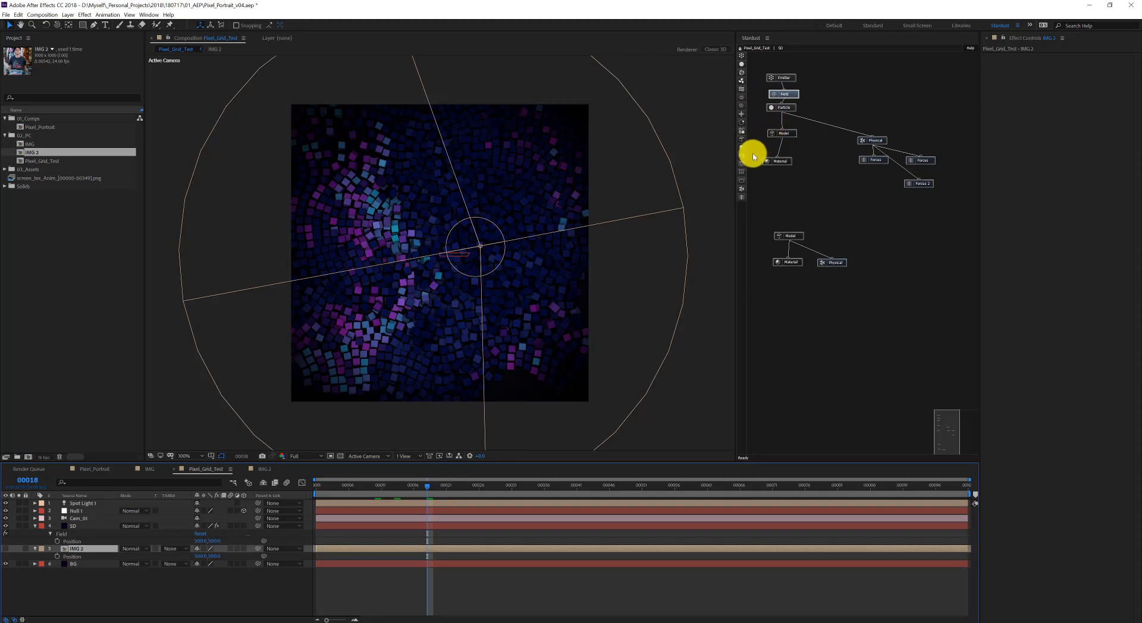
Add a Replica node with Replicates set to 4, Offset Y set to -50 and a small Angle Y rotation
left_click_drag(742, 107, 795, 306)
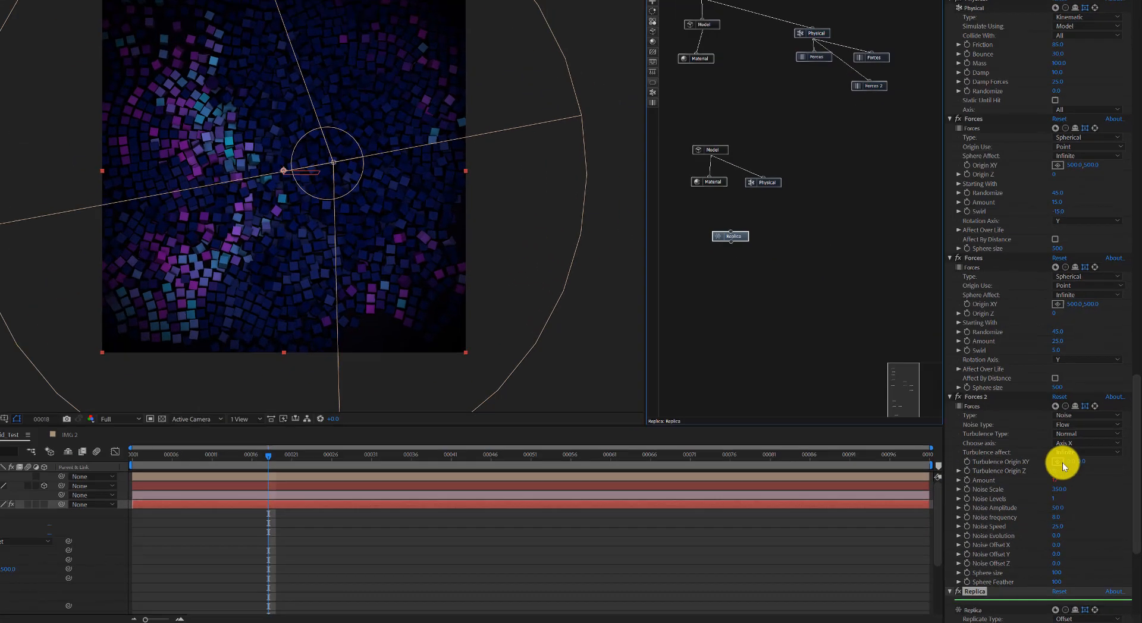
scroll(1077, 470, "down", 5)
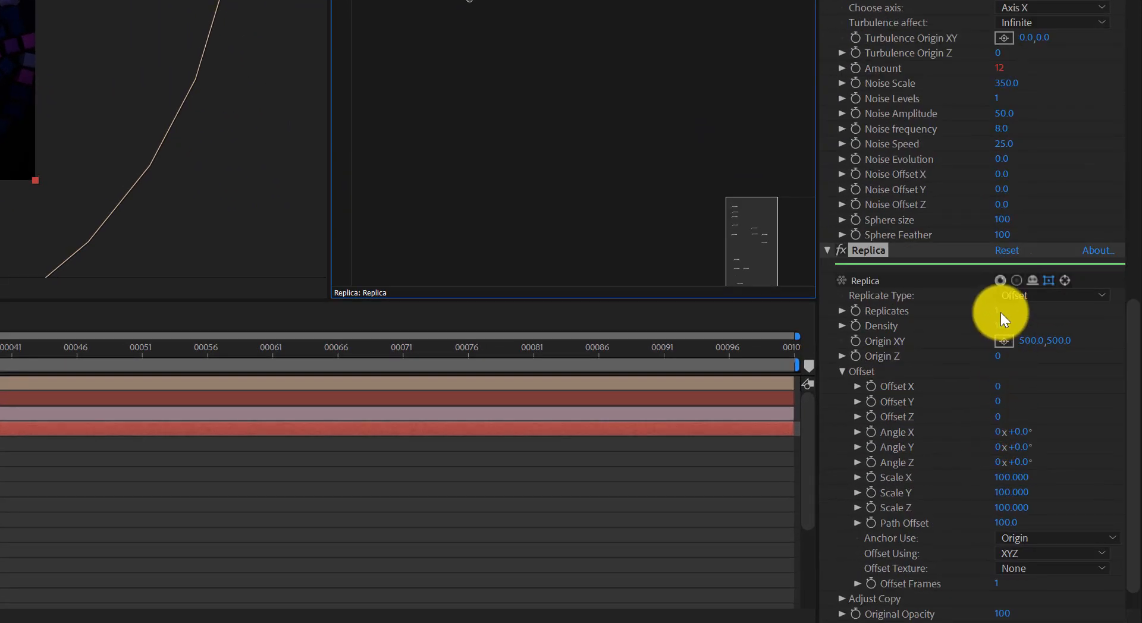
left_click(1000, 311)
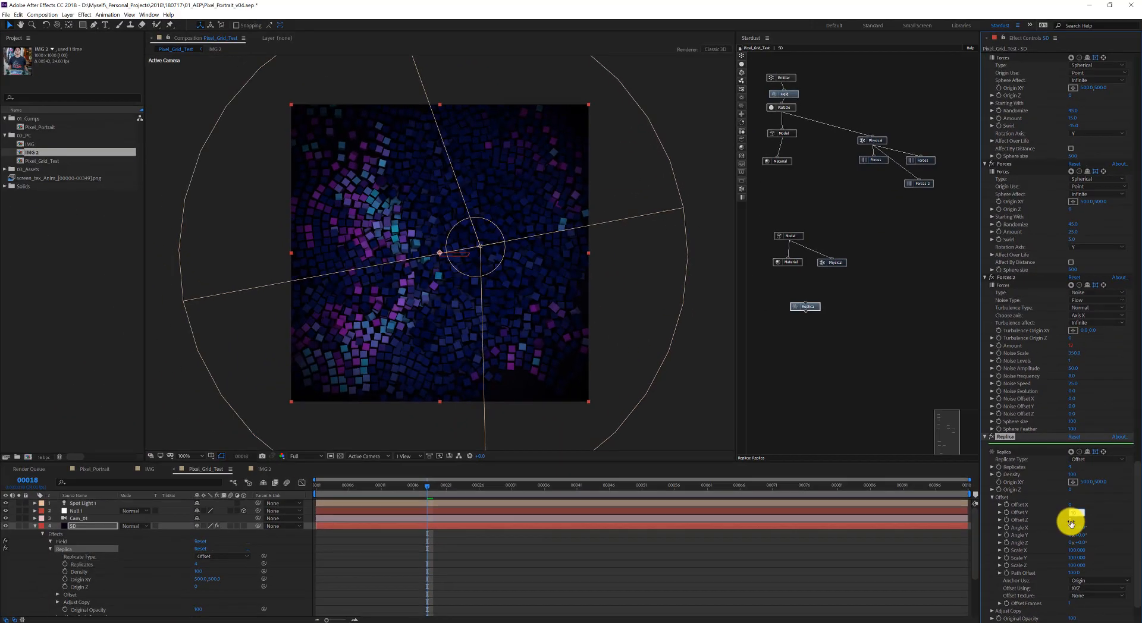
key("Return")
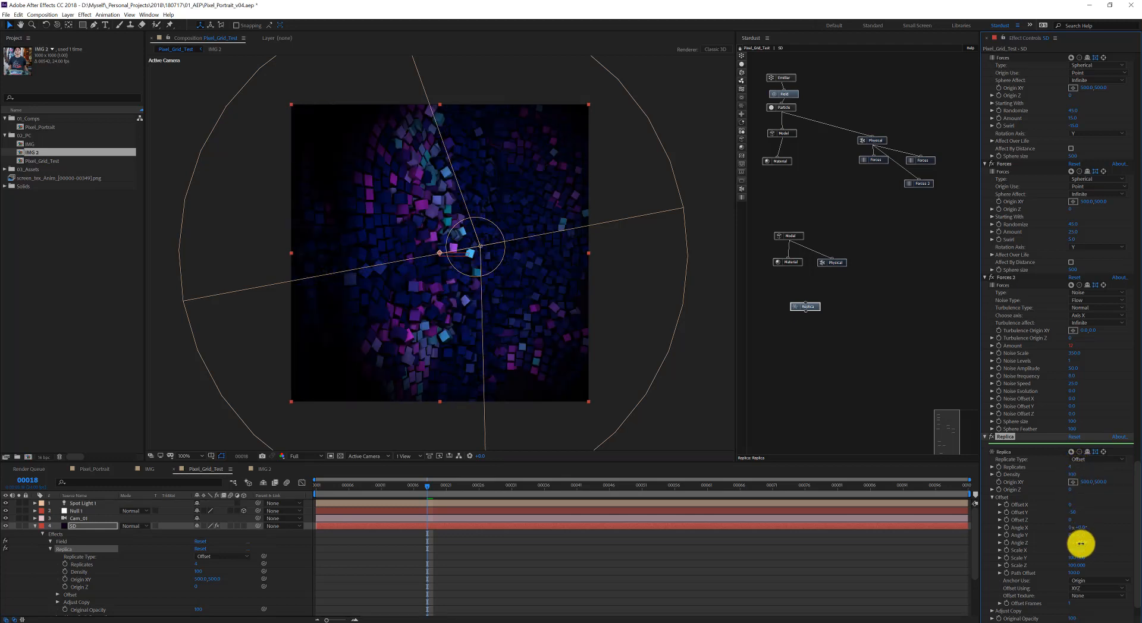
left_click(1081, 544)
left_click(1080, 535)
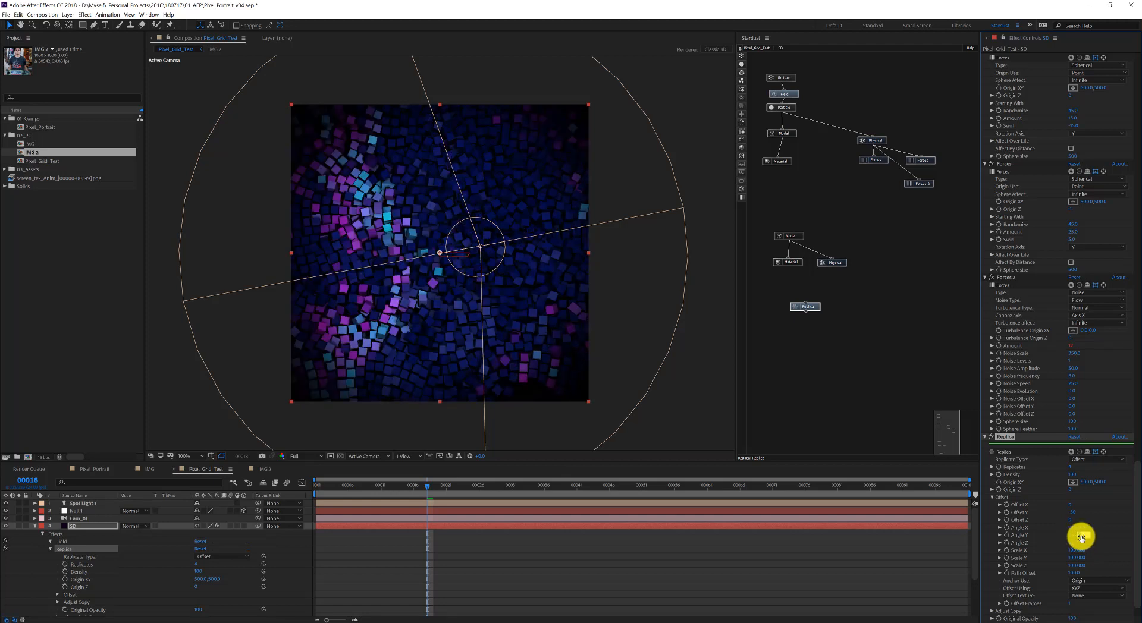
Connect the Replica node to the Particle node and preview the replicated cube animation
key("space")
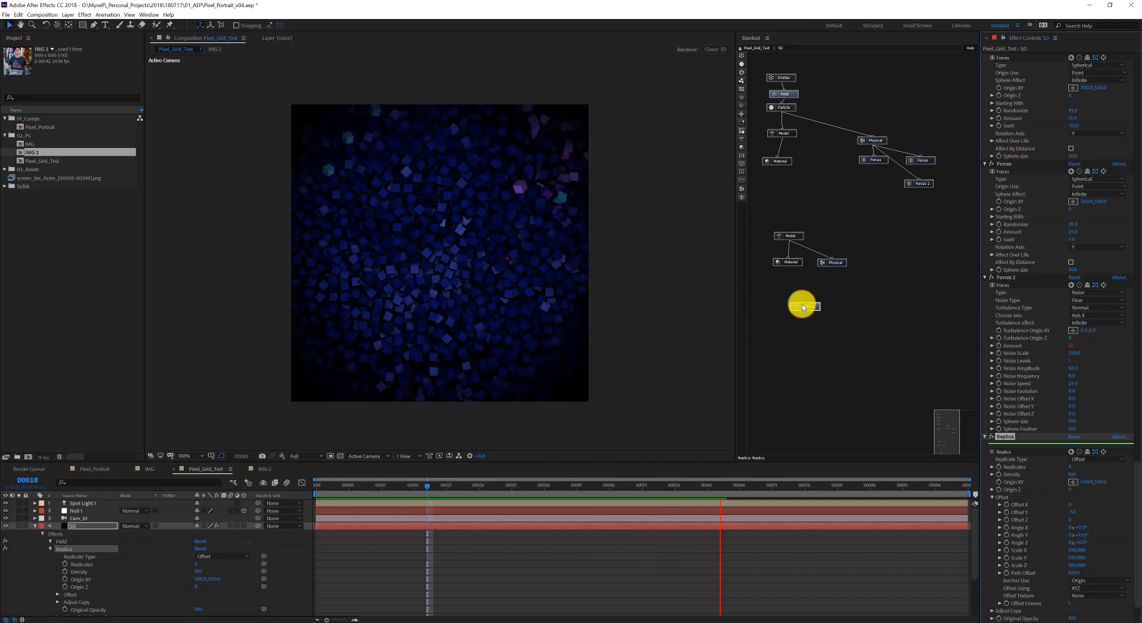
left_click_drag(797, 308, 773, 108)
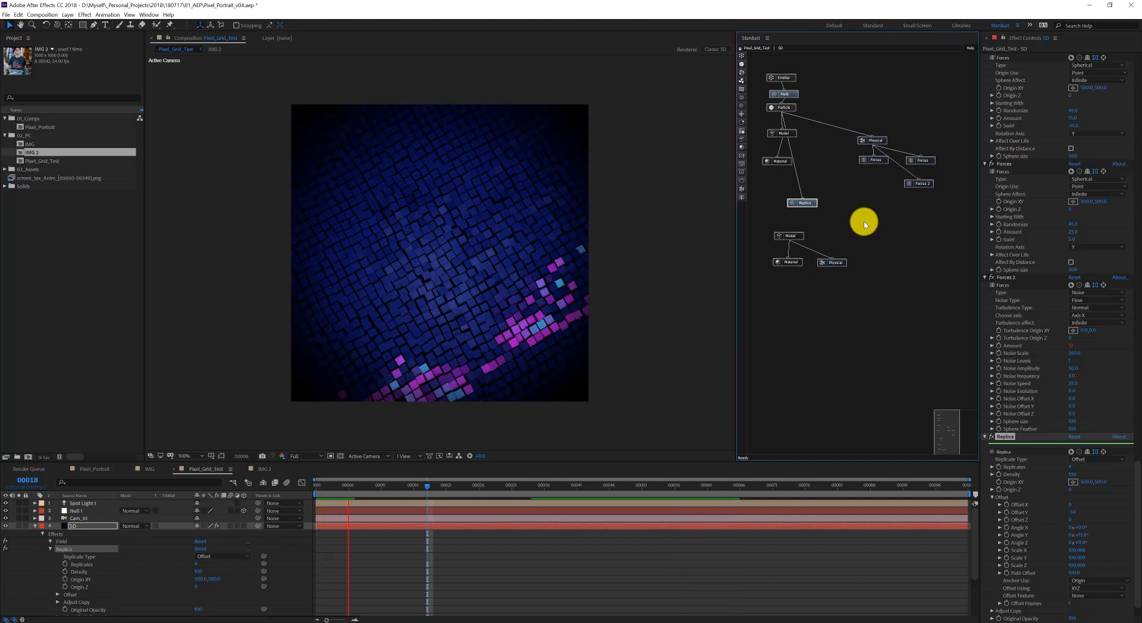
key("space")
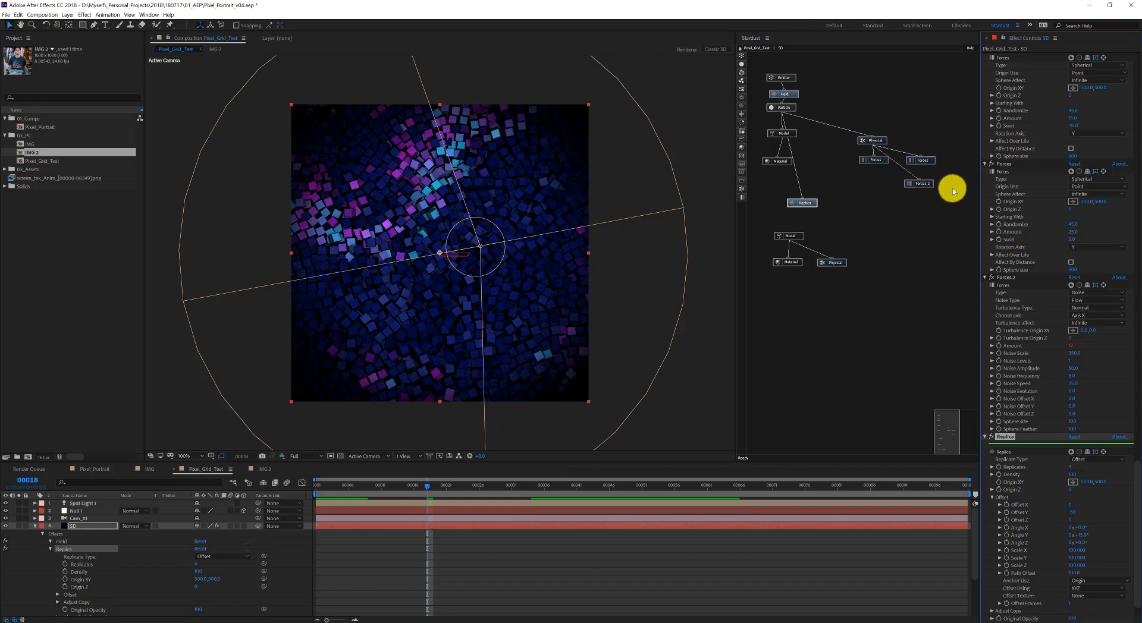
Collapse the settings of the two spherical Forces nodes and the Kinematic Physical node in the effect controls
left_click(1003, 165)
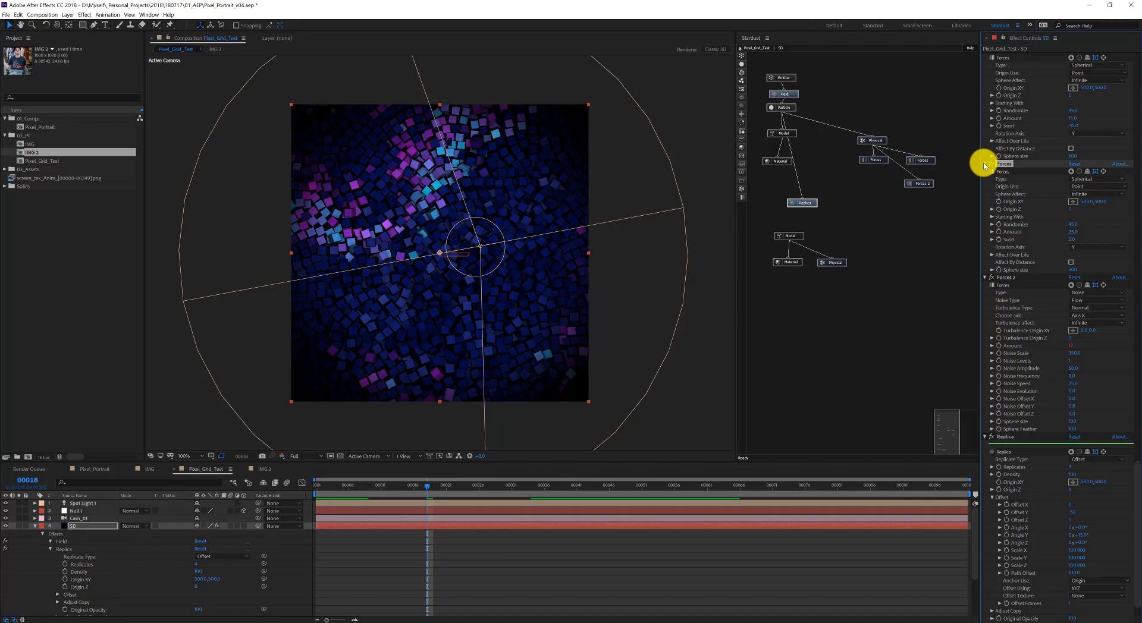
left_click(984, 163)
left_click(984, 135)
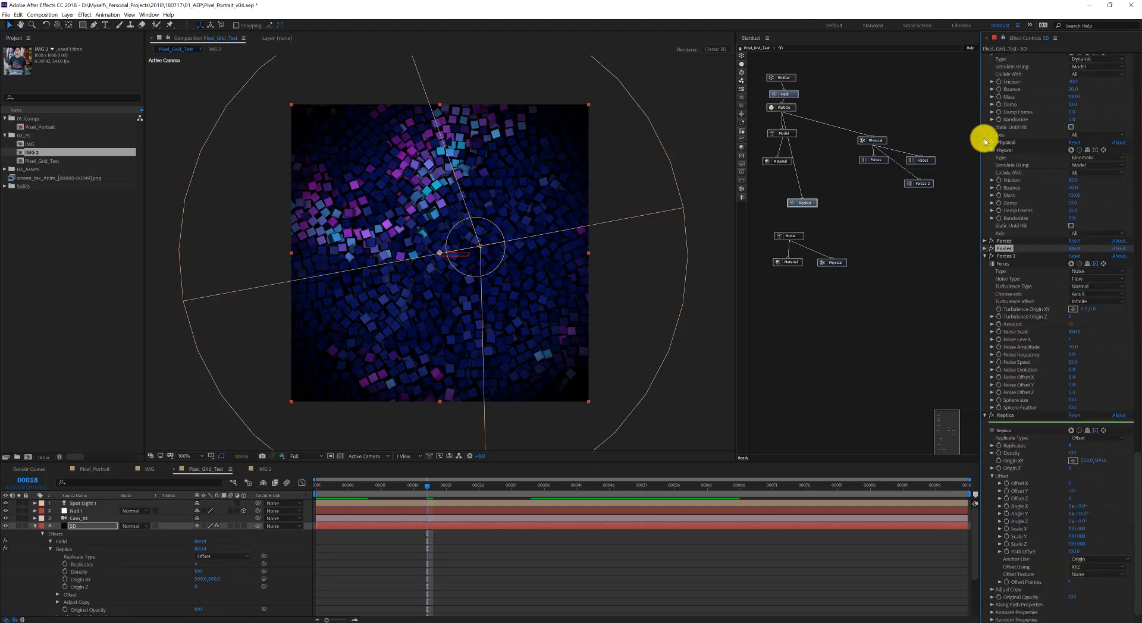
left_click(985, 143)
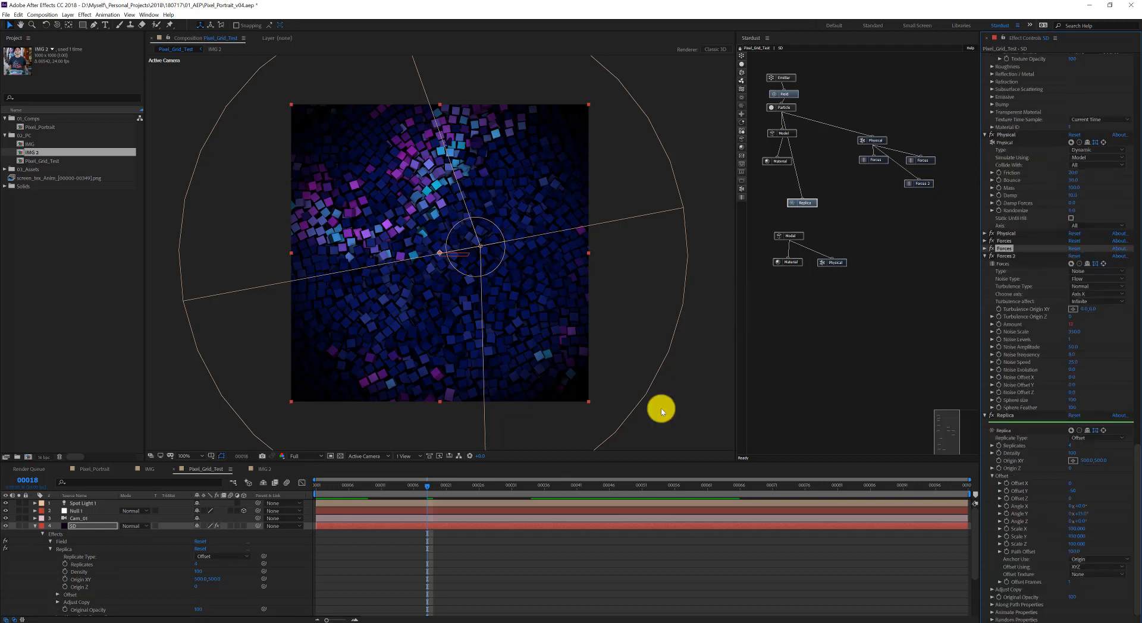